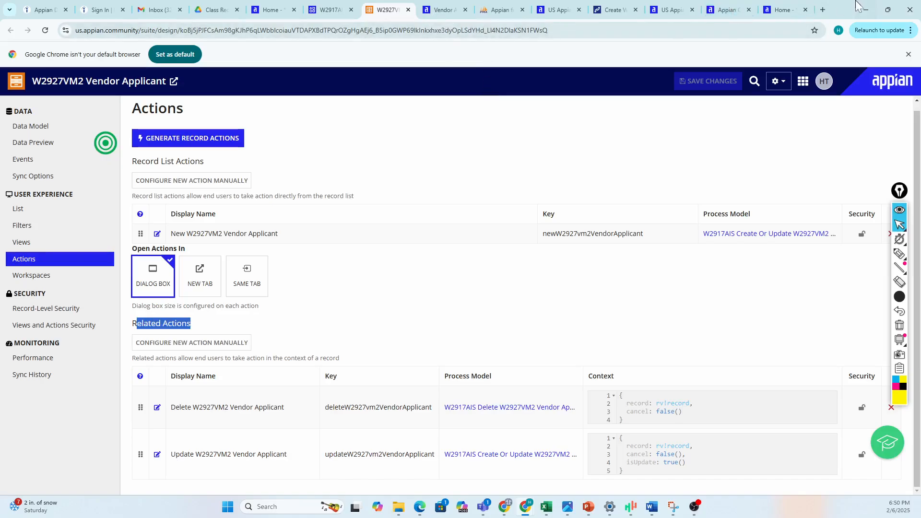
- Open the Best buy record from the Vendor Applicants list, view its related actions, and return to its summary
{"action": "left_click_drag", "start_coordinate": [845, 9], "coordinate": [796, 40]}
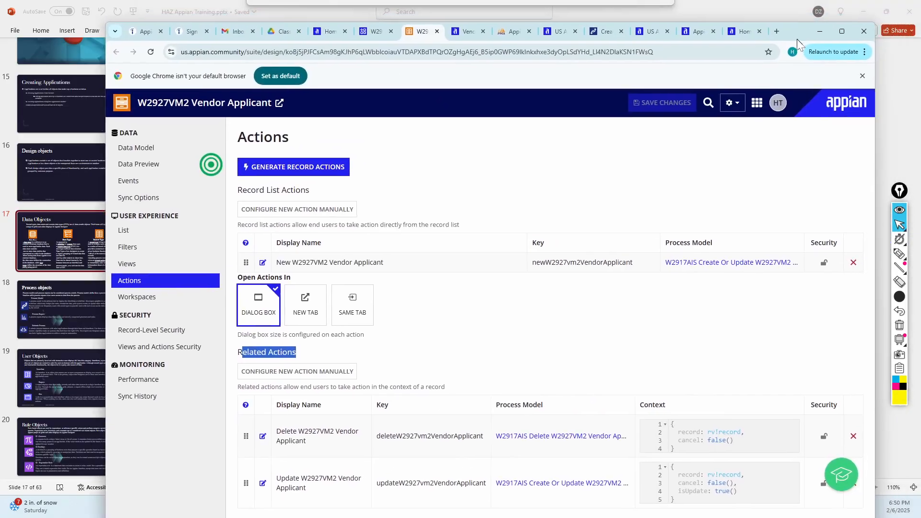
{"action": "left_click", "coordinate": [470, 33]}
{"action": "left_click", "coordinate": [841, 32]}
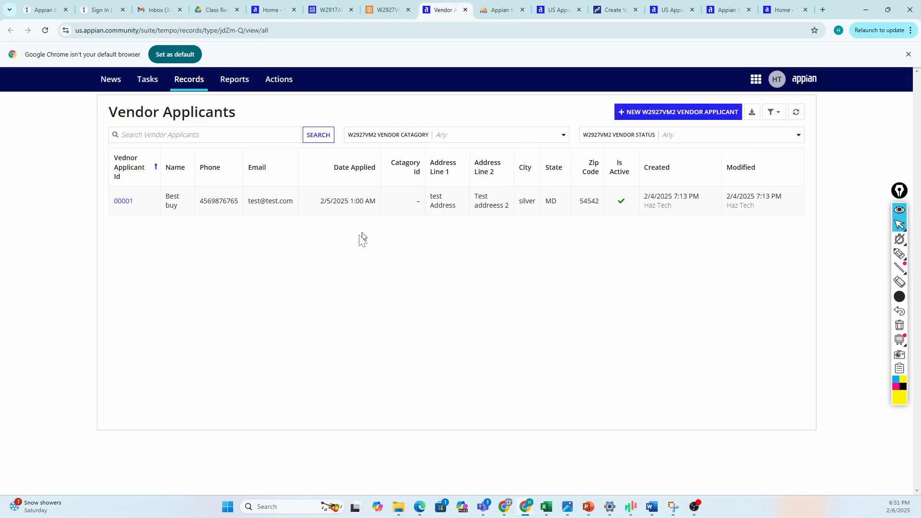
{"action": "left_click", "coordinate": [125, 204]}
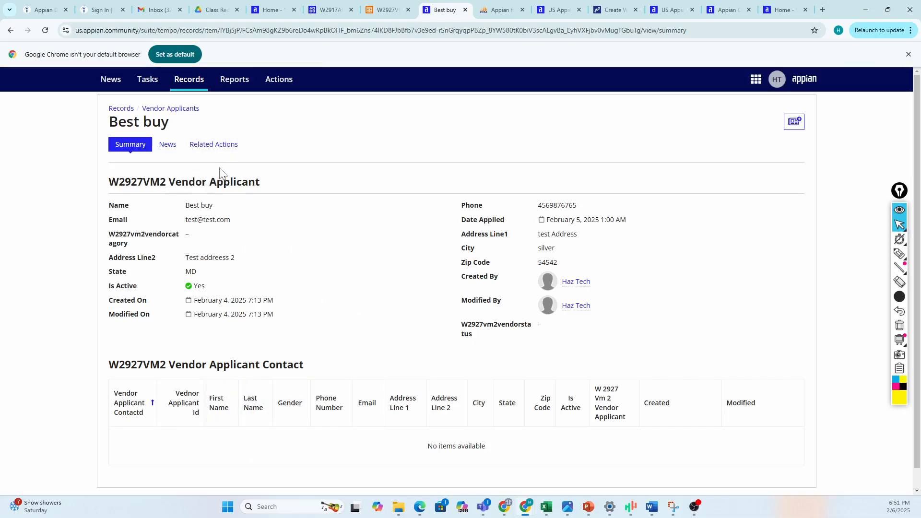
{"action": "left_click", "coordinate": [209, 147]}
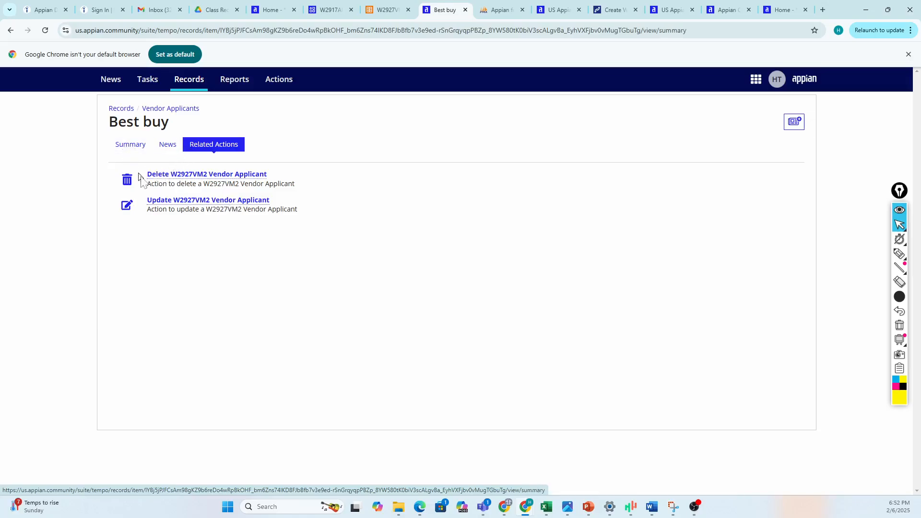
{"action": "left_click", "coordinate": [222, 153]}
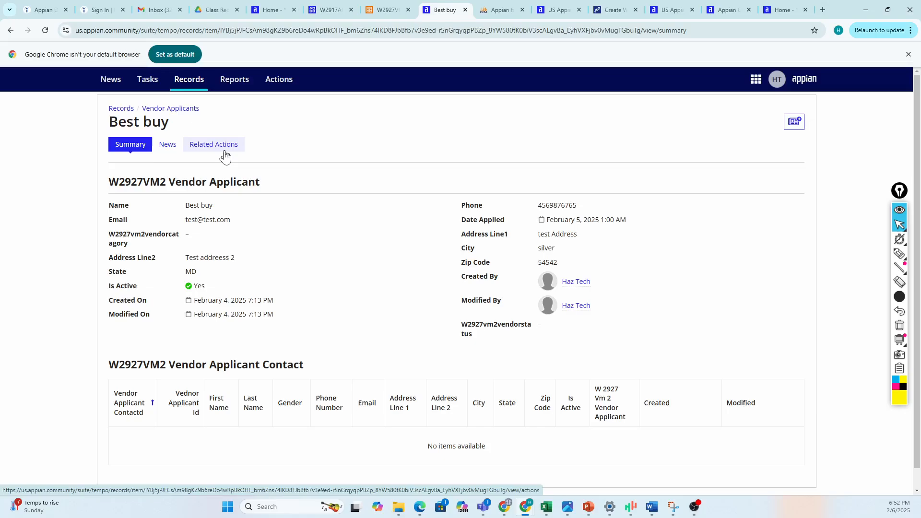
- Compare the W2927VM2 Vendor Applicant record type's configured actions with the Best buy record page, and open the record type's Views configuration
{"action": "left_click", "coordinate": [384, 11]}
{"action": "scroll", "coordinate": [300, 393], "scroll_direction": "down", "scroll_amount": 1}
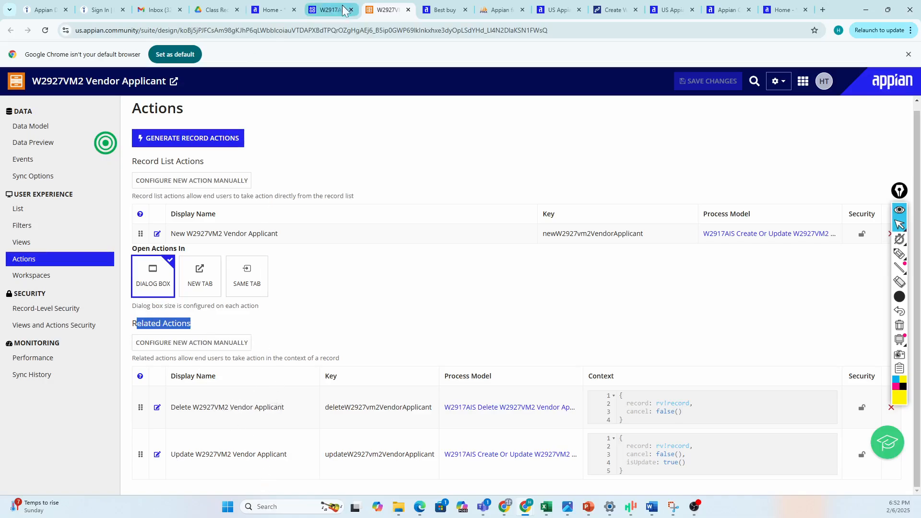
{"action": "left_click", "coordinate": [426, 16]}
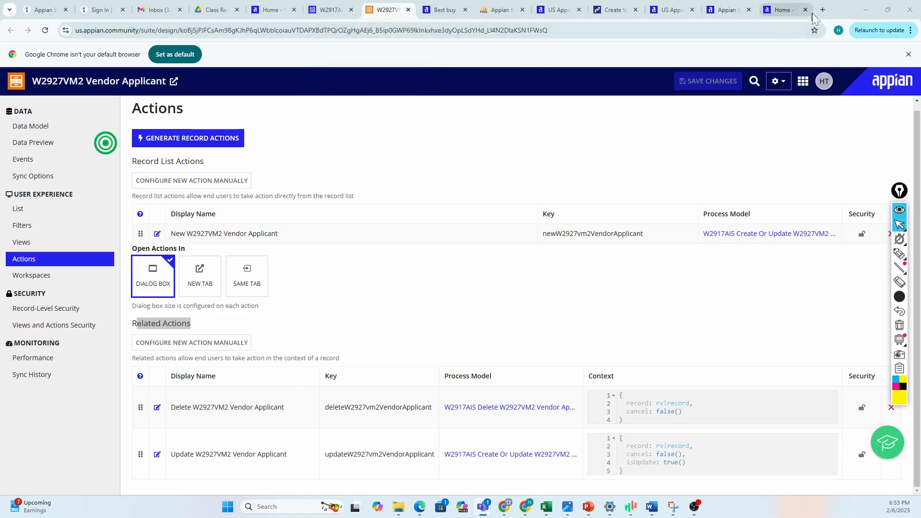
{"action": "double_click", "coordinate": [850, 14]}
{"action": "left_click_drag", "start_coordinate": [836, 23], "coordinate": [780, 49]}
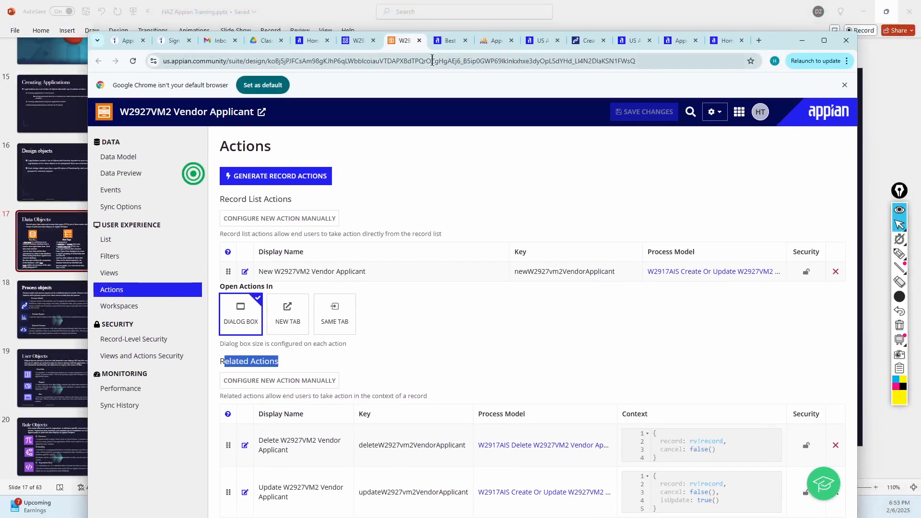
{"action": "left_click", "coordinate": [458, 42]}
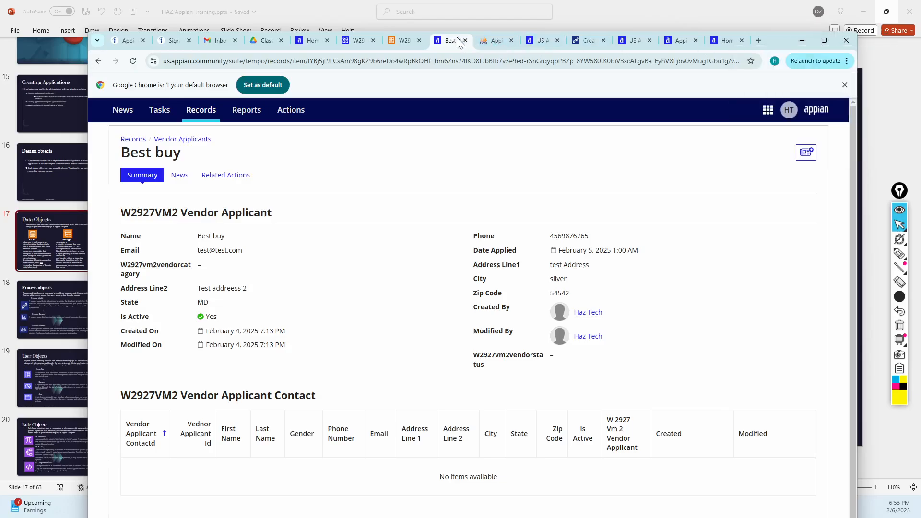
{"action": "left_click", "coordinate": [824, 40]}
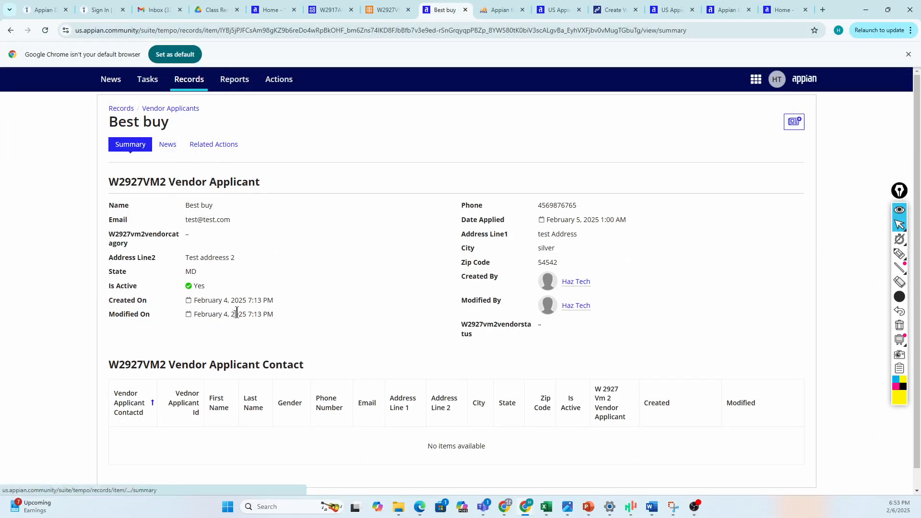
{"action": "left_click", "coordinate": [379, 10]}
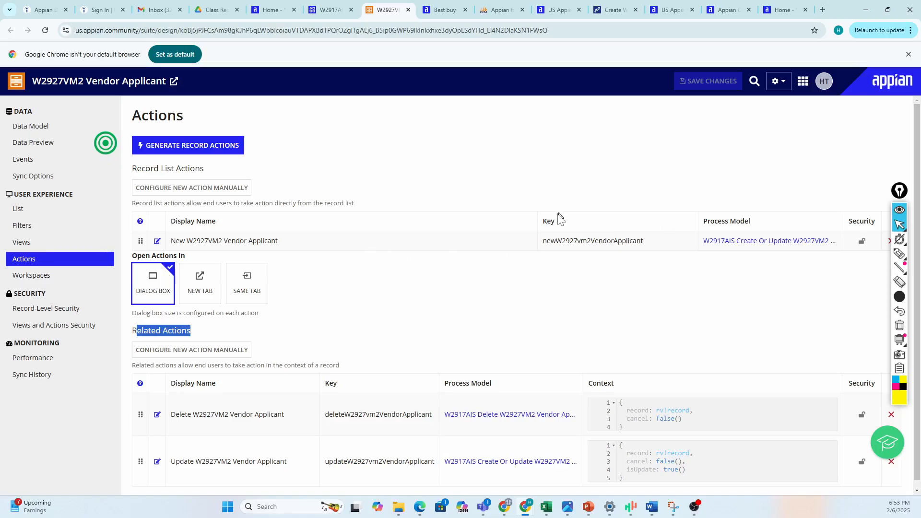
{"action": "left_click", "coordinate": [30, 246]}
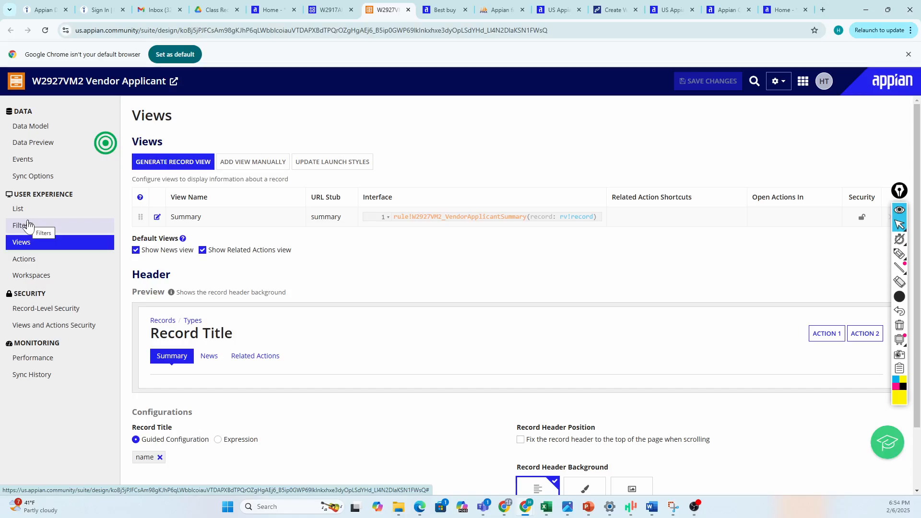
- Close the Class Rec and Sign In browser pages
{"action": "left_click", "coordinate": [237, 10]}
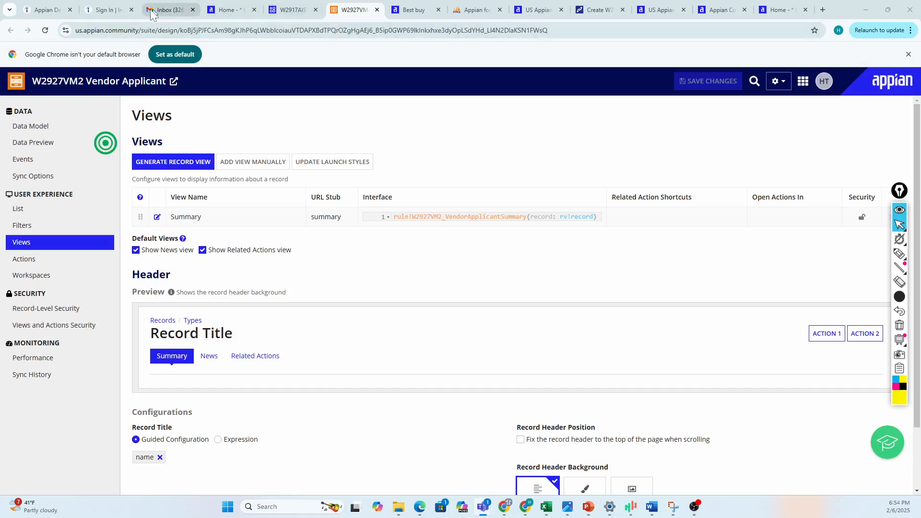
{"action": "left_click", "coordinate": [132, 10]}
- Go from the Best buy record back to the Vendor Applicants list, reopen record 00001, and return to the list
{"action": "left_click", "coordinate": [355, 10]}
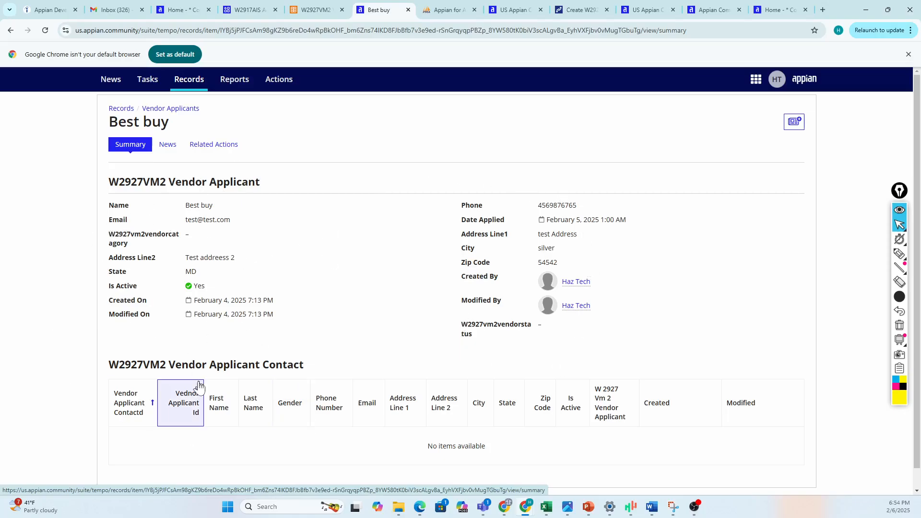
{"action": "left_click", "coordinate": [11, 31]}
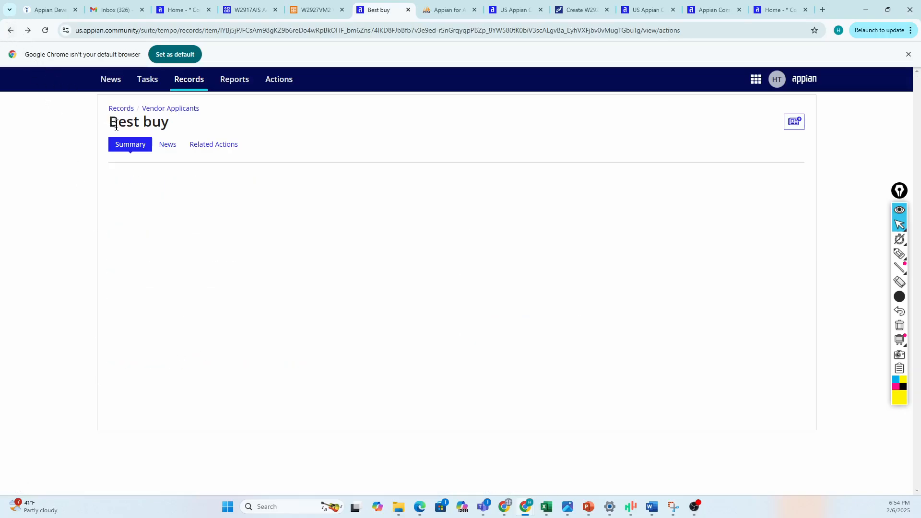
{"action": "left_click", "coordinate": [11, 31]}
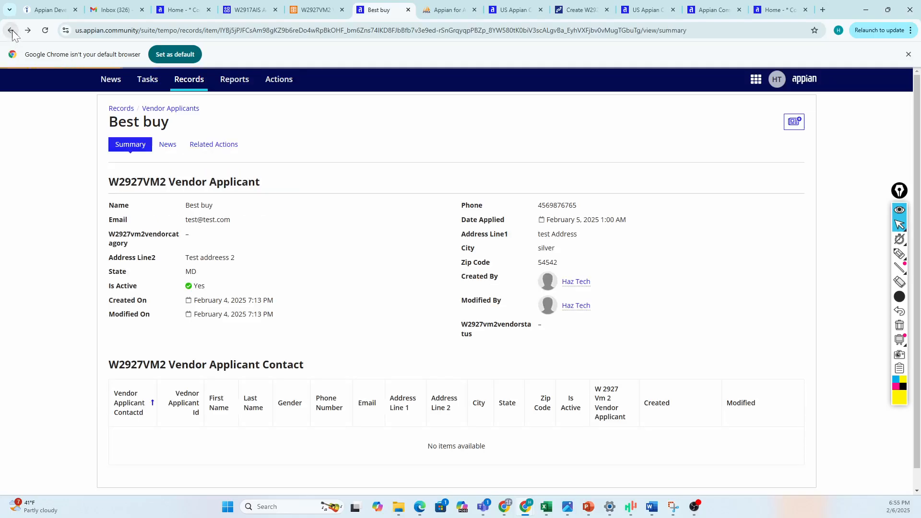
{"action": "left_click", "coordinate": [10, 30]}
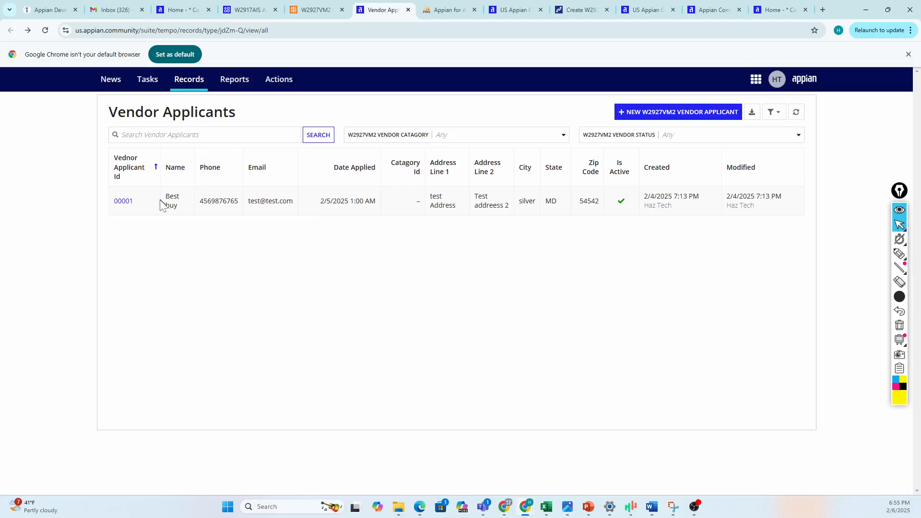
{"action": "left_click", "coordinate": [128, 205]}
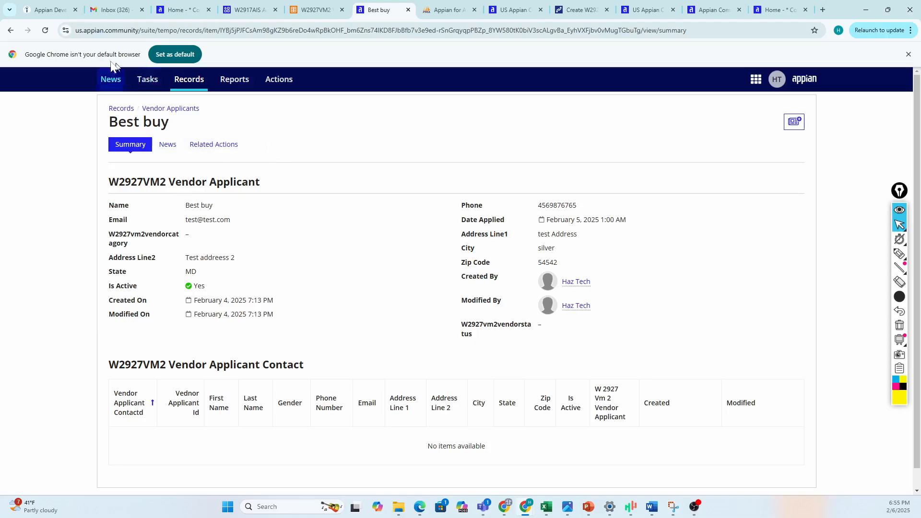
{"action": "left_click", "coordinate": [190, 110]}
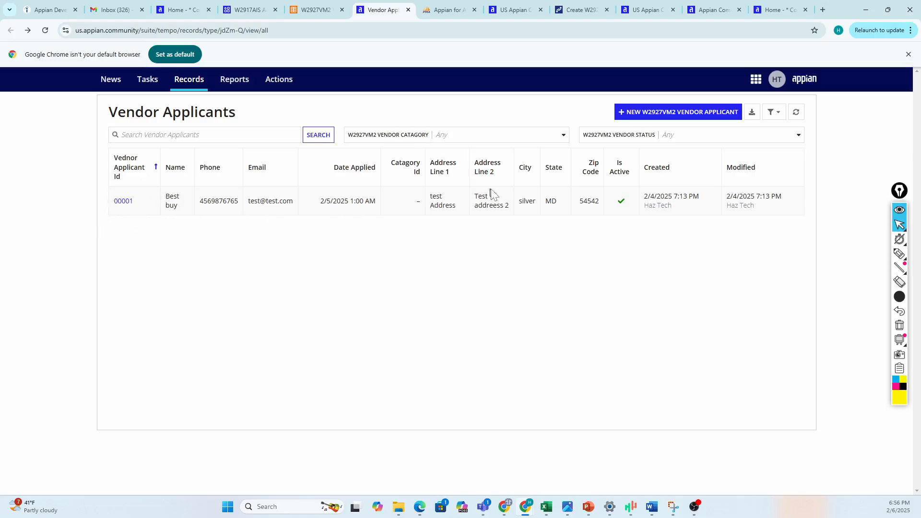
- Open the record type's List configuration and compare it with the Vendor Applicants record list
{"action": "left_click", "coordinate": [309, 9]}
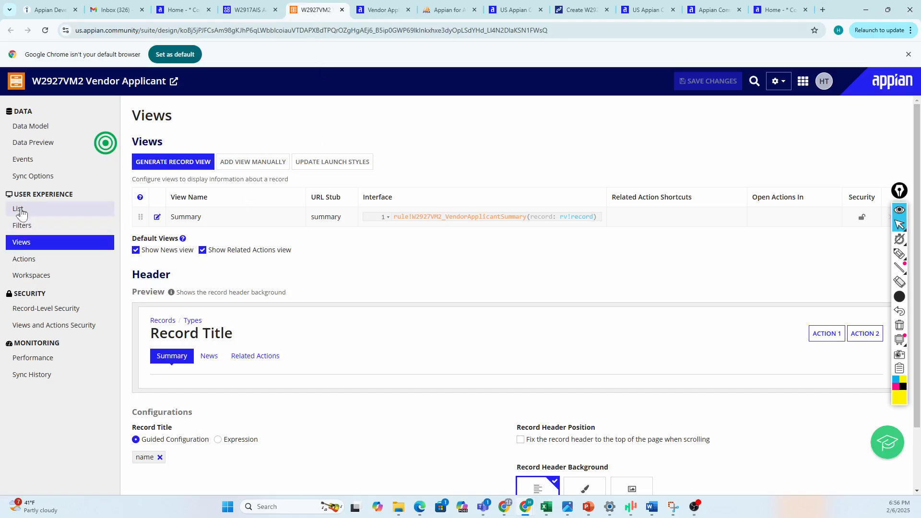
{"action": "left_click", "coordinate": [23, 213]}
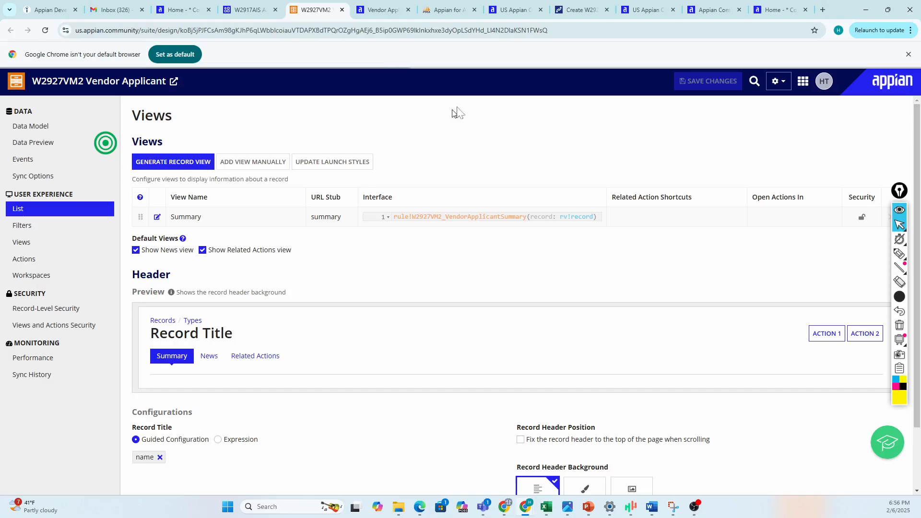
{"action": "mouse_move", "coordinate": [375, 13]}
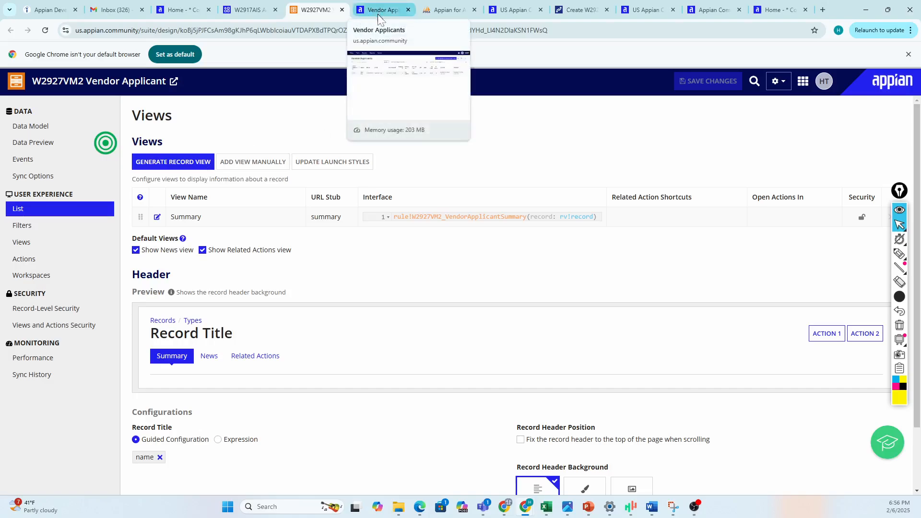
{"action": "left_click", "coordinate": [377, 10]}
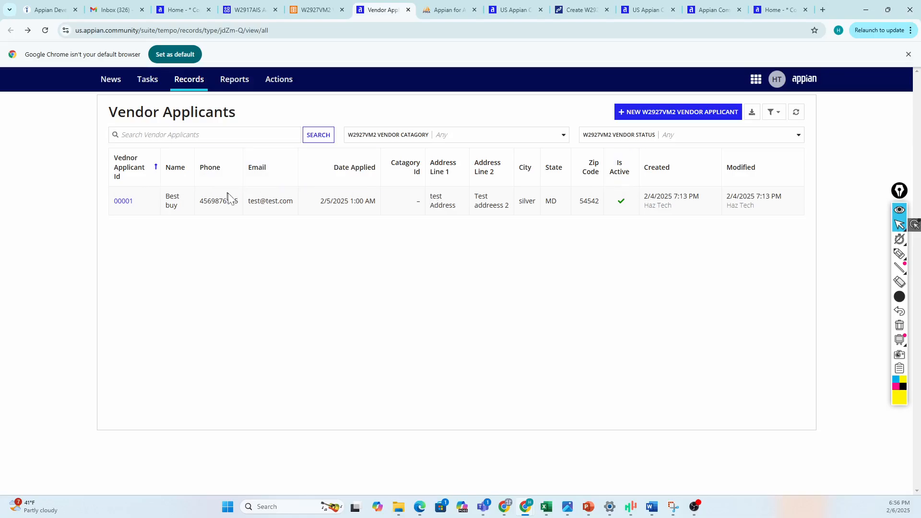
{"action": "left_click", "coordinate": [313, 10]}
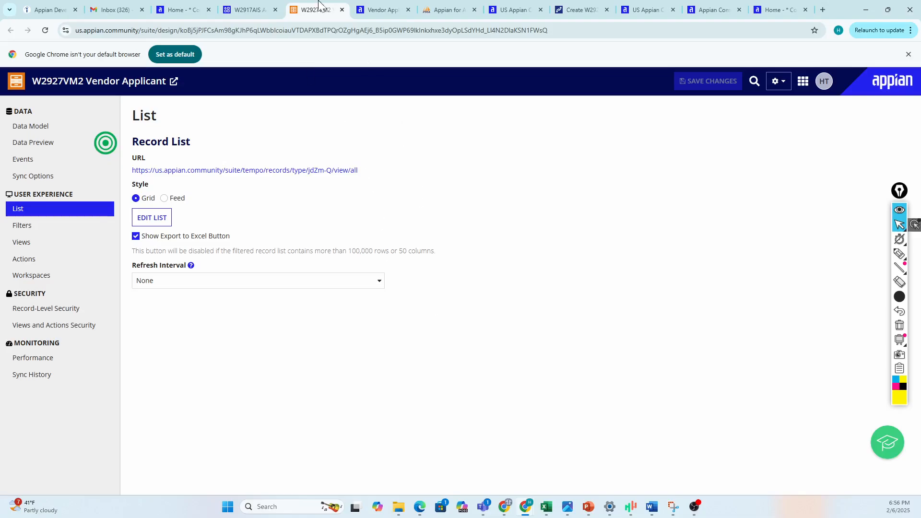
{"action": "left_click", "coordinate": [379, 16]}
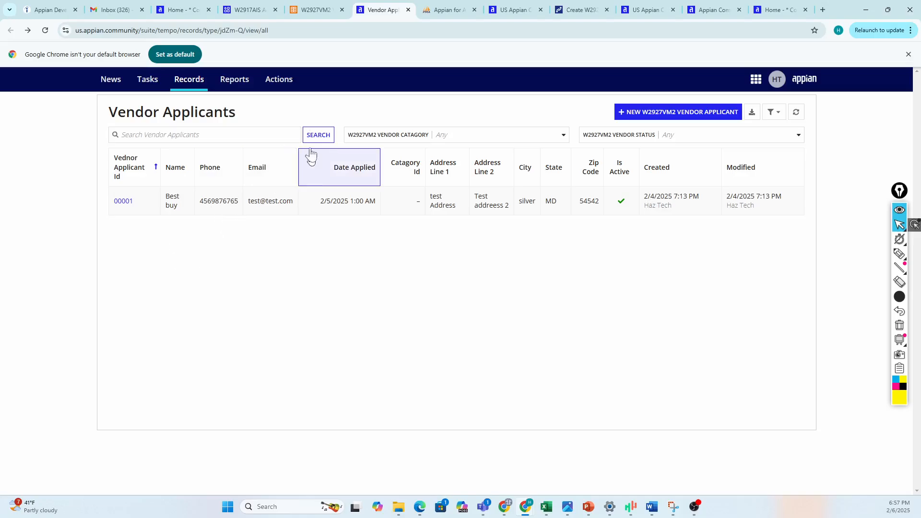
{"action": "left_click", "coordinate": [311, 10]}
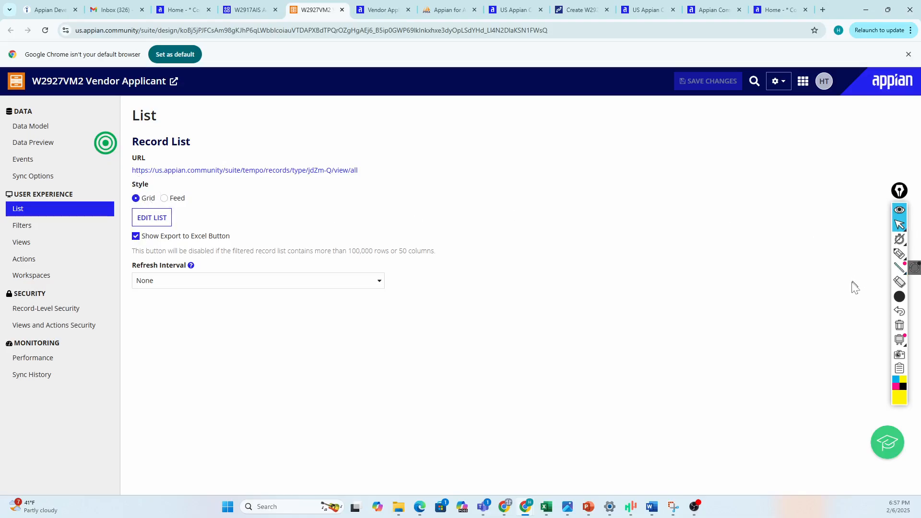
- Underline the Grid and Feed style options with the yellow annotation pen
{"action": "left_click", "coordinate": [899, 256]}
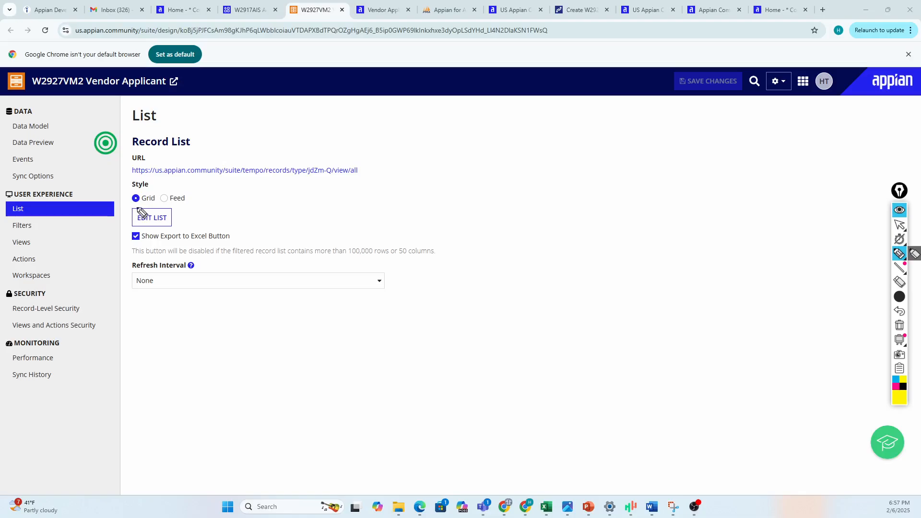
{"action": "left_click_drag", "start_coordinate": [130, 207], "coordinate": [182, 205]}
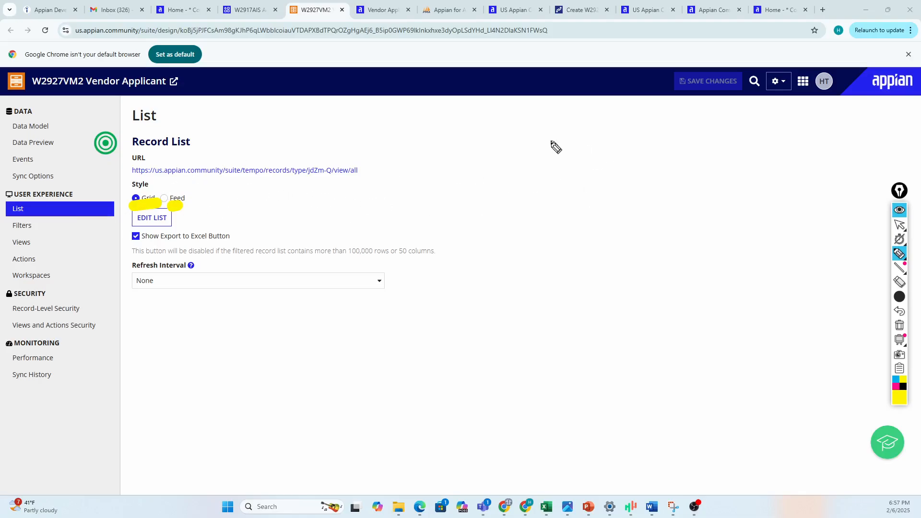
- Sketch a yellow page frame with several short horizontal lines inside it in the empty area beside the list settings
{"action": "mouse_move", "coordinate": [552, 140]}
{"action": "left_mouse_down"}
{"action": "mouse_move", "coordinate": [545, 274]}
{"action": "mouse_move", "coordinate": [704, 318]}
{"action": "left_mouse_up"}
{"action": "left_click_drag", "start_coordinate": [553, 137], "coordinate": [842, 135]}
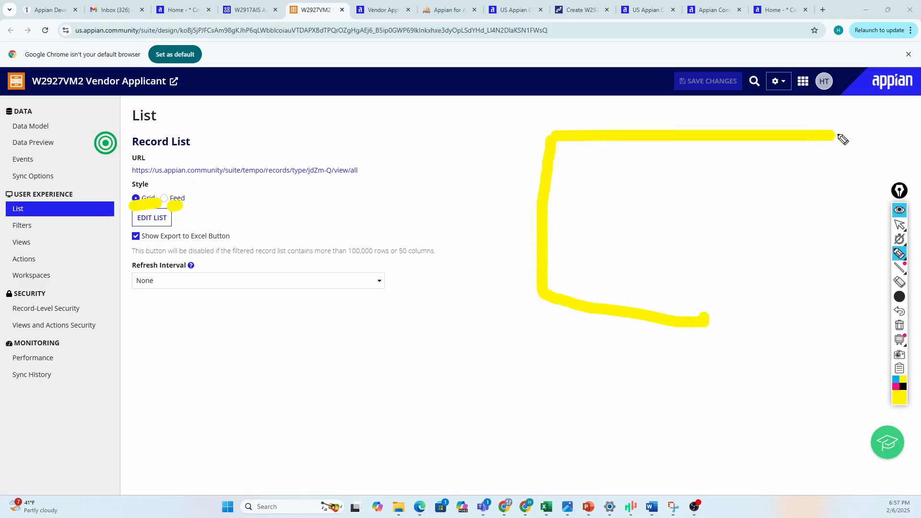
{"action": "left_click_drag", "start_coordinate": [572, 171], "coordinate": [663, 172]}
{"action": "left_click_drag", "start_coordinate": [584, 197], "coordinate": [632, 198]}
{"action": "left_click_drag", "start_coordinate": [587, 221], "coordinate": [640, 215]}
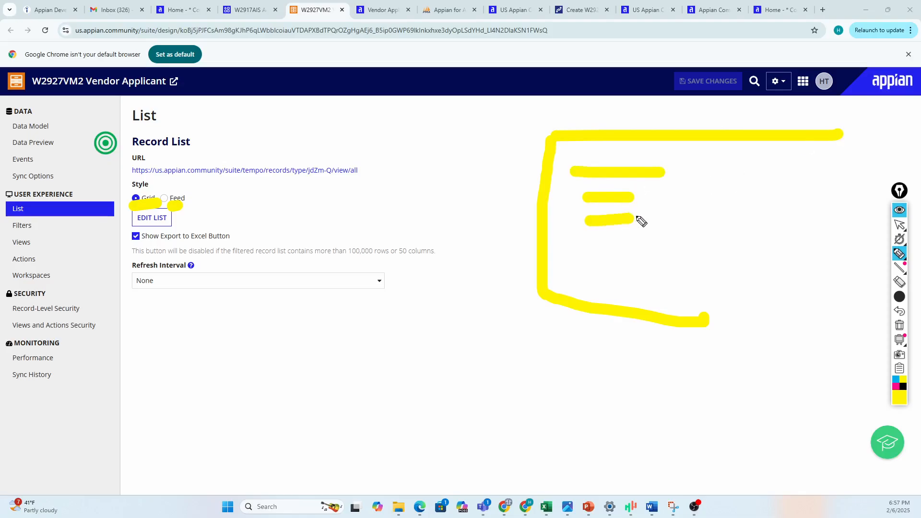
{"action": "left_click_drag", "start_coordinate": [587, 251], "coordinate": [633, 254]}
{"action": "mouse_move", "coordinate": [586, 278]}
{"action": "left_mouse_down"}
{"action": "mouse_move", "coordinate": [656, 272]}
{"action": "mouse_move", "coordinate": [665, 294]}
{"action": "left_mouse_up"}
{"action": "left_click", "coordinate": [604, 295]}
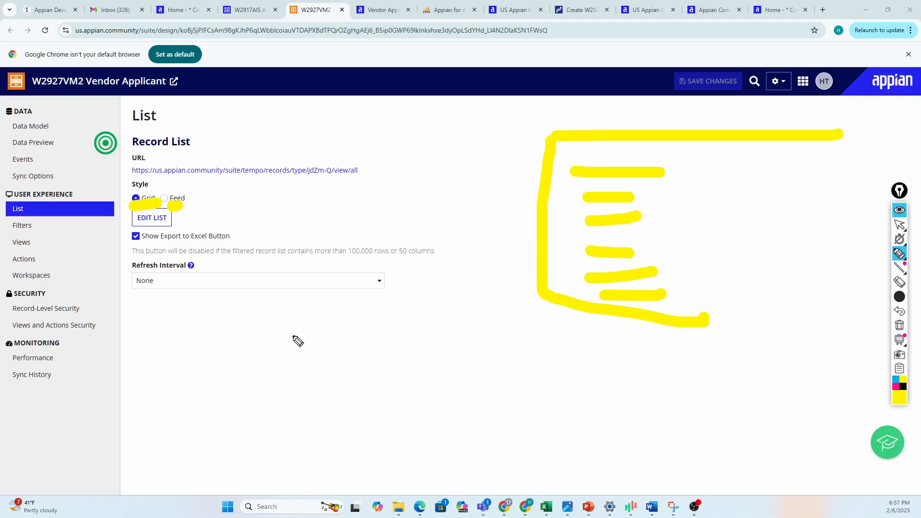
- Sketch three stacked yellow boxes in the empty area below the Refresh Interval setting
{"action": "mouse_move", "coordinate": [283, 335]}
{"action": "left_mouse_down"}
{"action": "mouse_move", "coordinate": [282, 323]}
{"action": "mouse_move", "coordinate": [352, 310]}
{"action": "mouse_move", "coordinate": [351, 358]}
{"action": "mouse_move", "coordinate": [288, 362]}
{"action": "mouse_move", "coordinate": [280, 335]}
{"action": "left_mouse_up"}
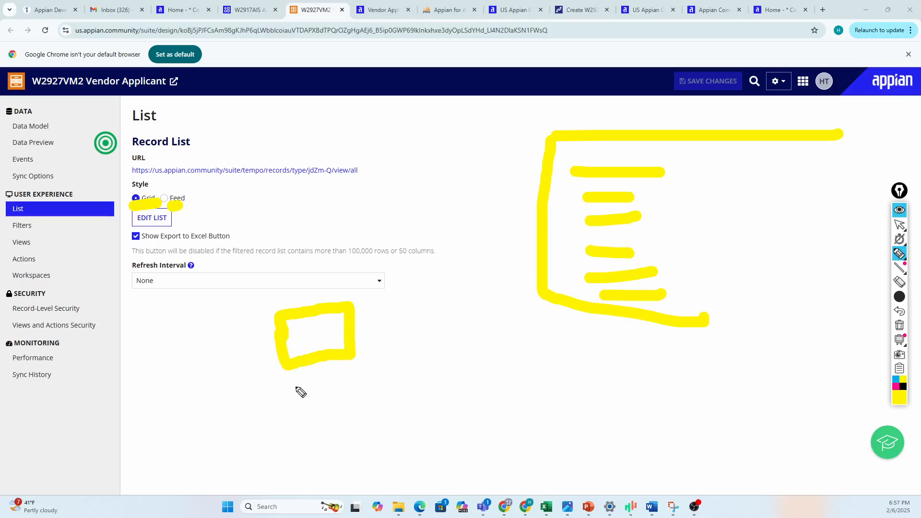
{"action": "mouse_move", "coordinate": [301, 392]}
{"action": "left_mouse_down"}
{"action": "mouse_move", "coordinate": [298, 405]}
{"action": "mouse_move", "coordinate": [353, 384]}
{"action": "mouse_move", "coordinate": [374, 426]}
{"action": "mouse_move", "coordinate": [325, 454]}
{"action": "mouse_move", "coordinate": [298, 401]}
{"action": "left_mouse_up"}
{"action": "mouse_move", "coordinate": [322, 463]}
{"action": "left_mouse_down"}
{"action": "mouse_move", "coordinate": [323, 479]}
{"action": "mouse_move", "coordinate": [373, 469]}
{"action": "mouse_move", "coordinate": [398, 485]}
{"action": "mouse_move", "coordinate": [342, 490]}
{"action": "left_mouse_up"}
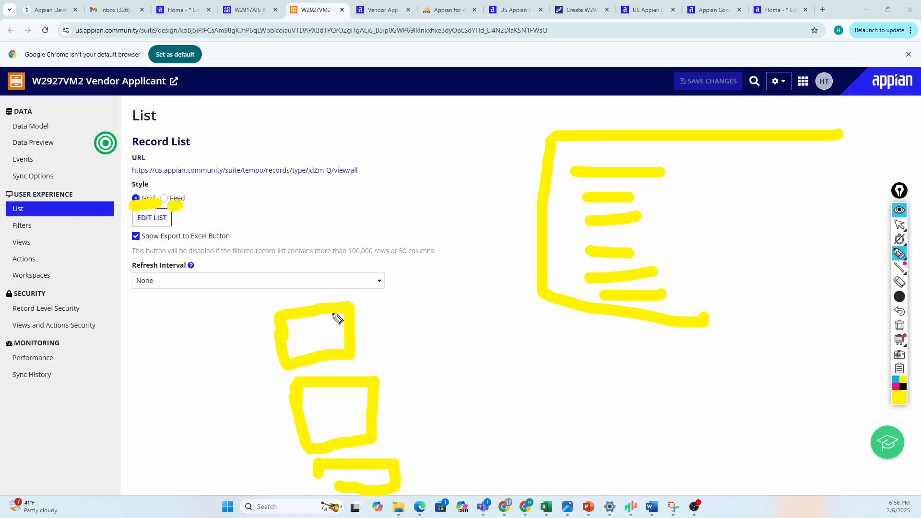
- Undo all the yellow annotation strokes on the List configuration and return to the normal pointer
{"action": "key", "text": "ctrl+z"}
{"action": "key", "text": "ctrl+z"}
{"action": "key", "text": "ctrl+z"}
{"action": "key", "text": "ctrl+z"}
{"action": "key", "text": "ctrl+z"}
{"action": "key", "text": "ctrl+z"}
{"action": "key", "text": "ctrl+z"}
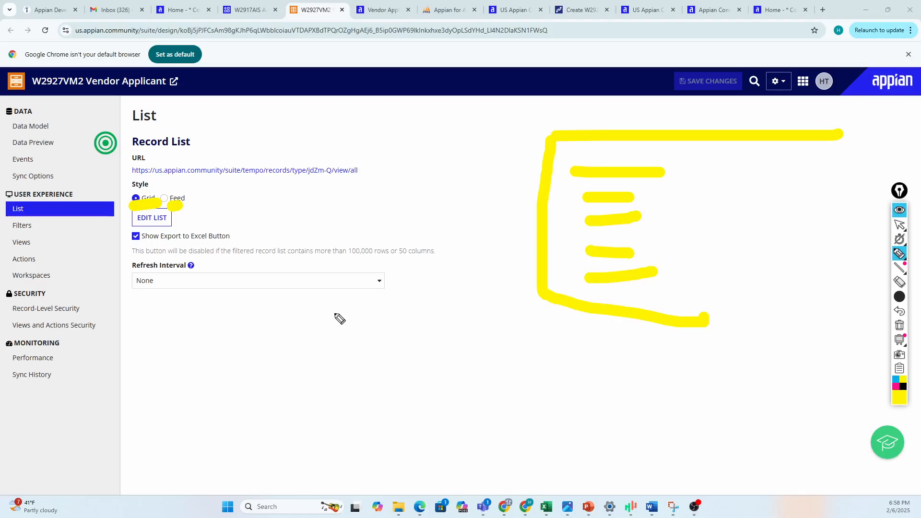
{"action": "key", "text": "ctrl+z"}
{"action": "key", "text": "ctrl+z"}
{"action": "key", "text": "ctrl+z"}
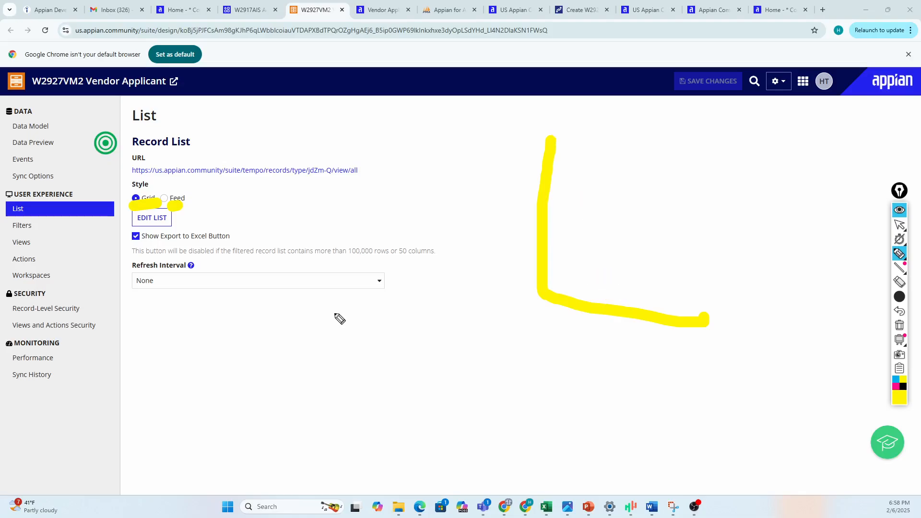
{"action": "key", "text": "ctrl+z"}
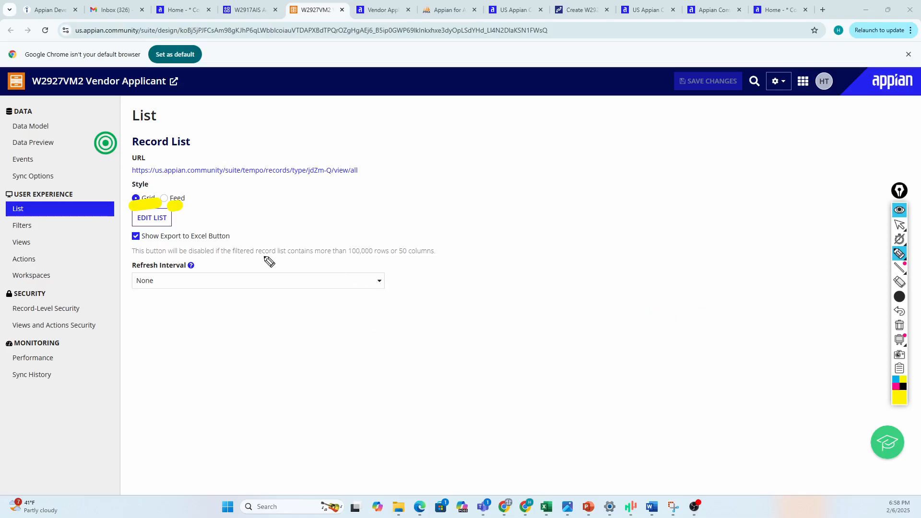
{"action": "key", "text": "ctrl+z"}
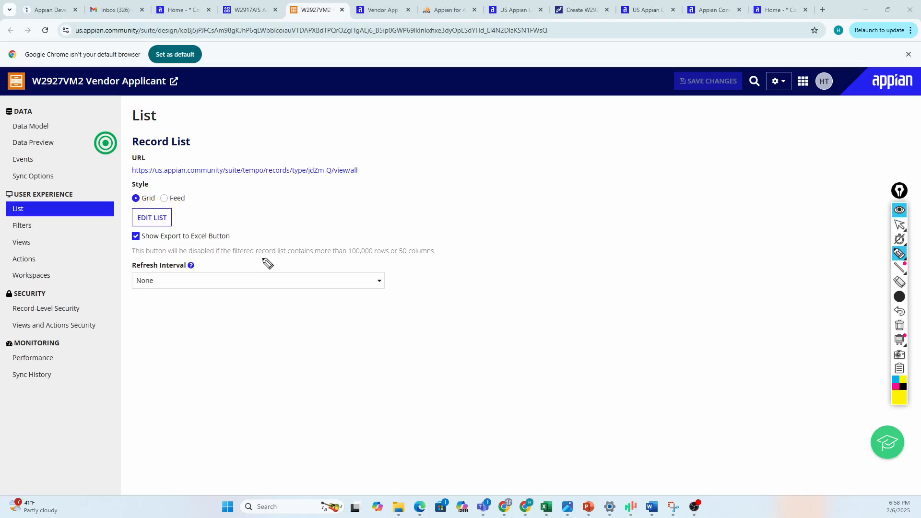
{"action": "left_click", "coordinate": [897, 229]}
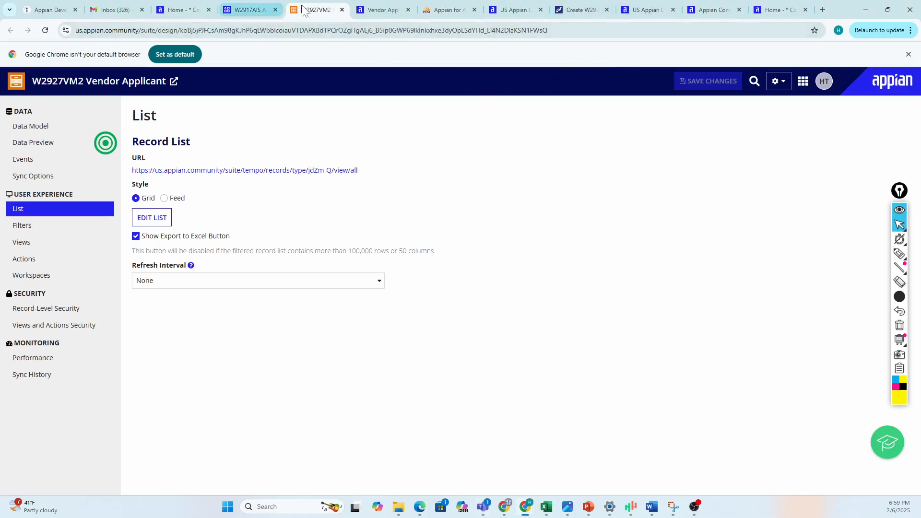
- Look at the end-user Vendor Applicants record list in the full-size browser window
{"action": "left_click", "coordinate": [278, 13]}
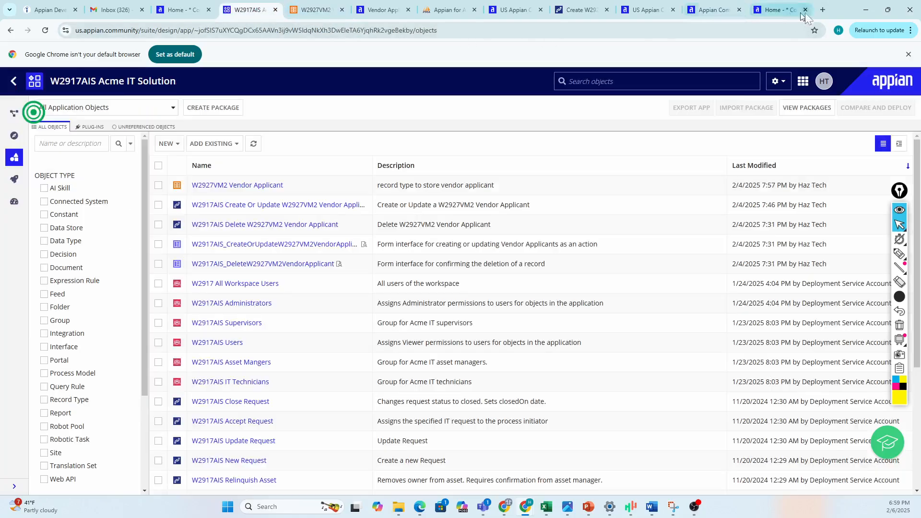
{"action": "left_click", "coordinate": [888, 9]}
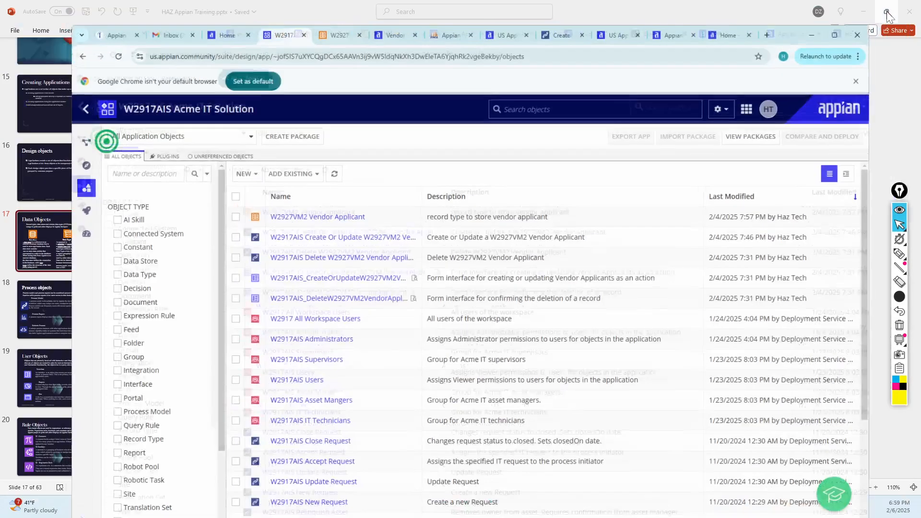
{"action": "left_click", "coordinate": [393, 40]}
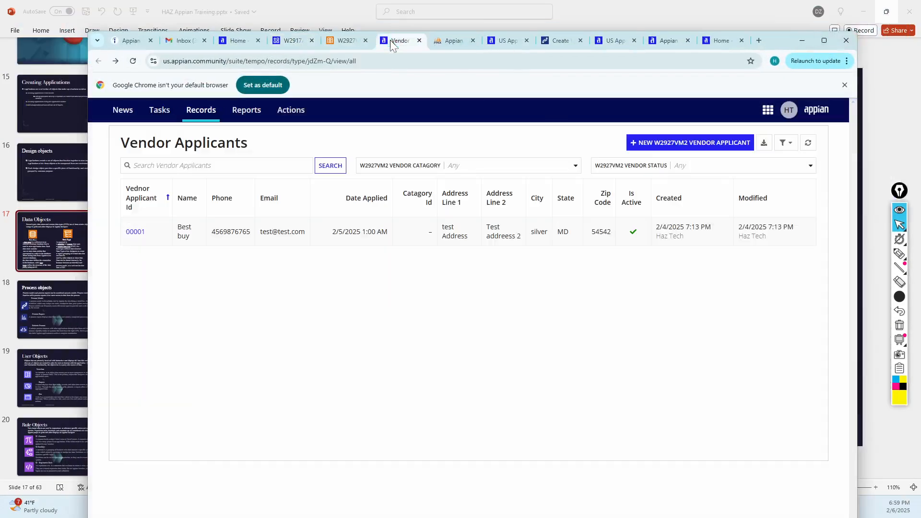
{"action": "left_click", "coordinate": [827, 42]}
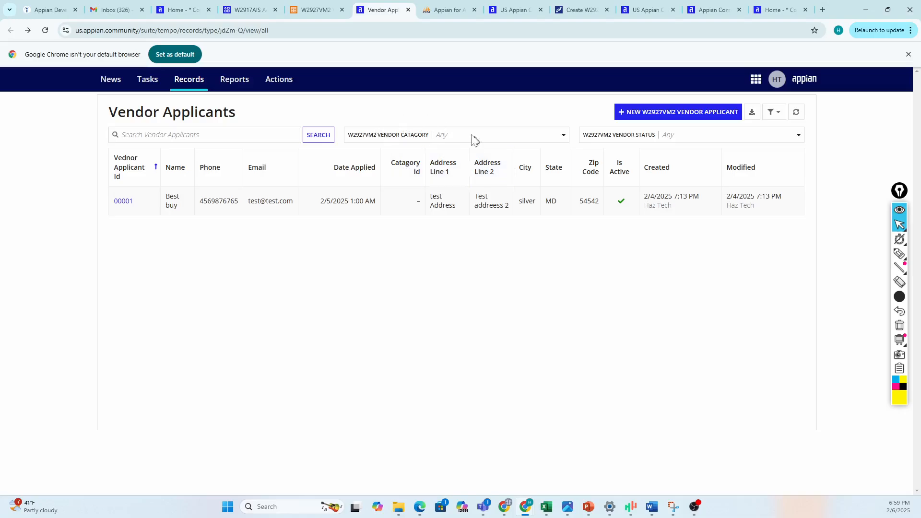
- Open the Vendor Applicant record type's list for editing and review all grid columns in the preview
{"action": "left_click", "coordinate": [298, 15]}
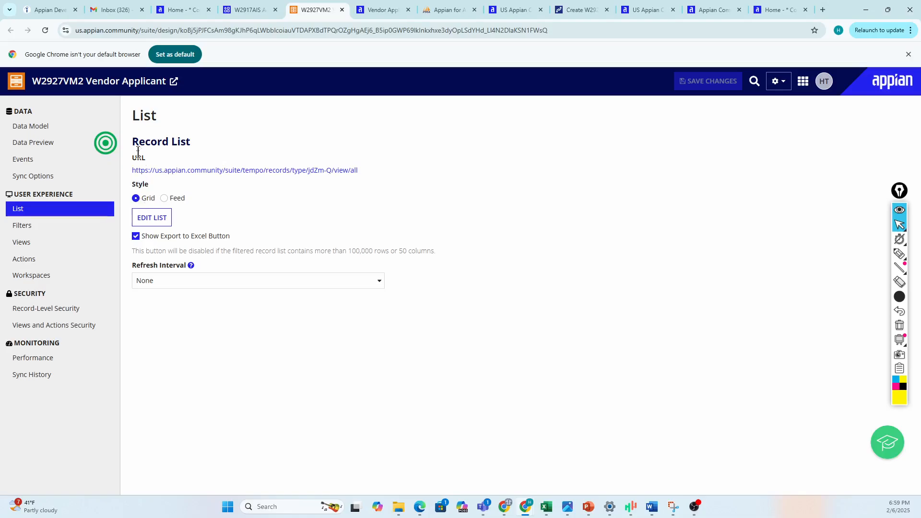
{"action": "left_click", "coordinate": [154, 222]}
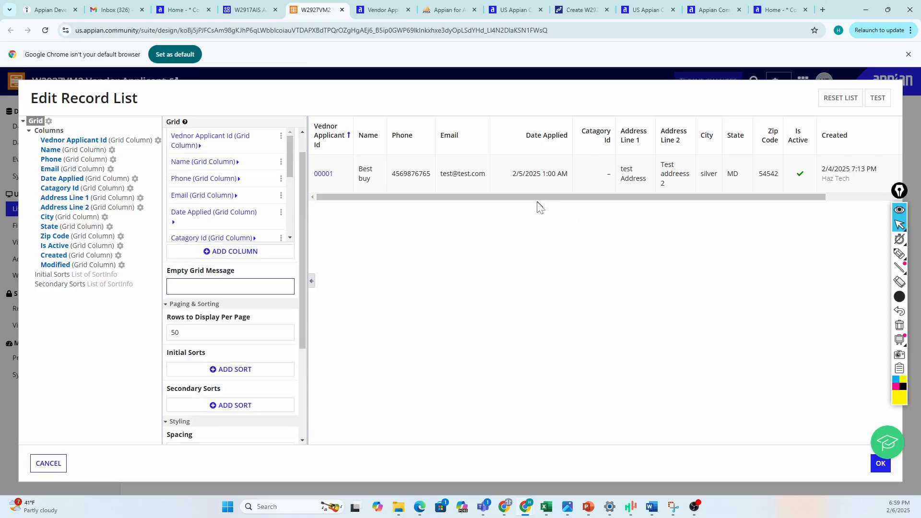
{"action": "left_click_drag", "start_coordinate": [512, 199], "coordinate": [335, 217]}
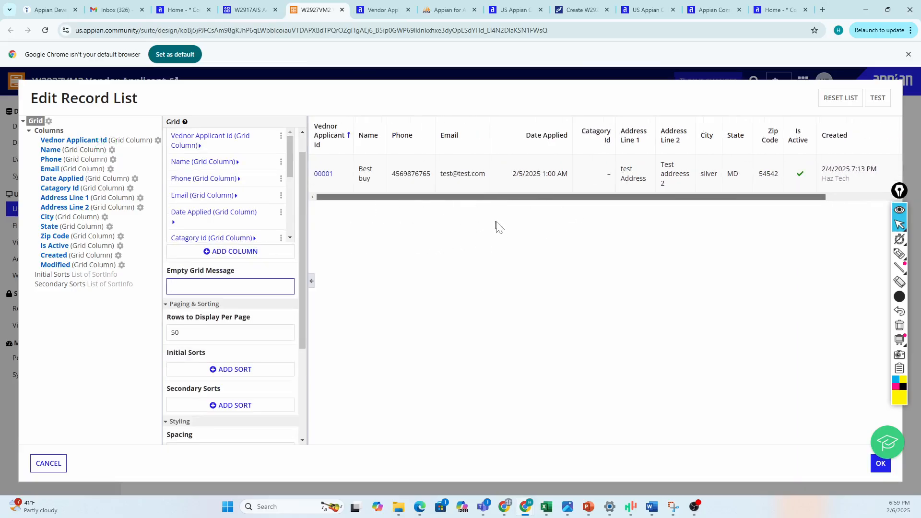
{"action": "scroll", "coordinate": [497, 225], "scroll_direction": "right", "scroll_amount": 2}
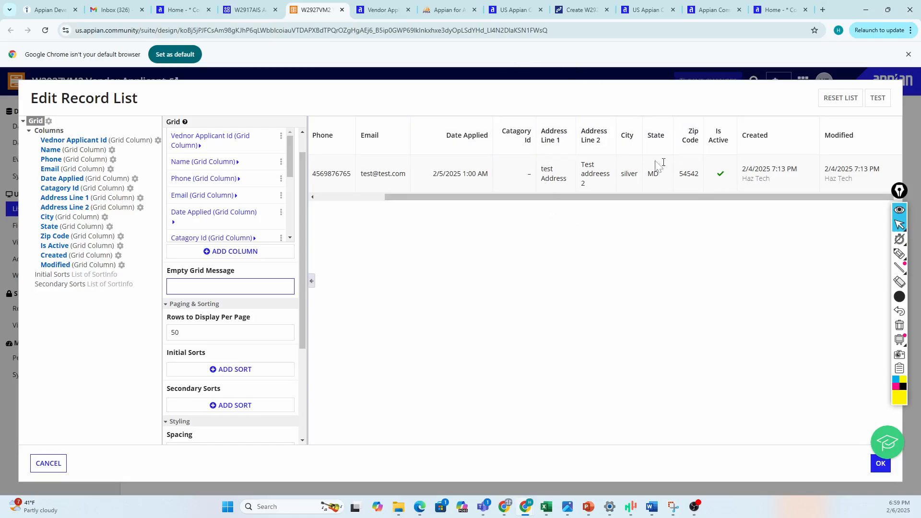
{"action": "left_click_drag", "start_coordinate": [568, 199], "coordinate": [403, 167]}
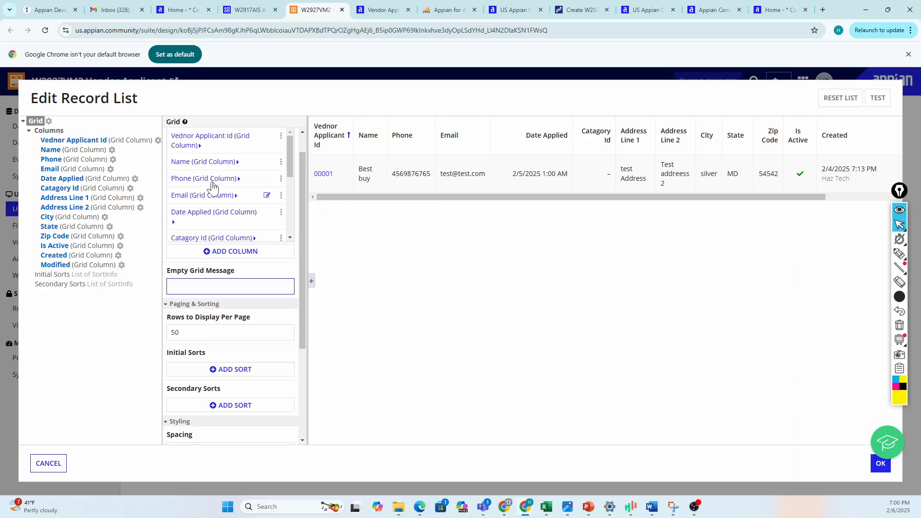
- Open the Name grid column's settings and compare its label and display value with the preview row
{"action": "left_click", "coordinate": [181, 164]}
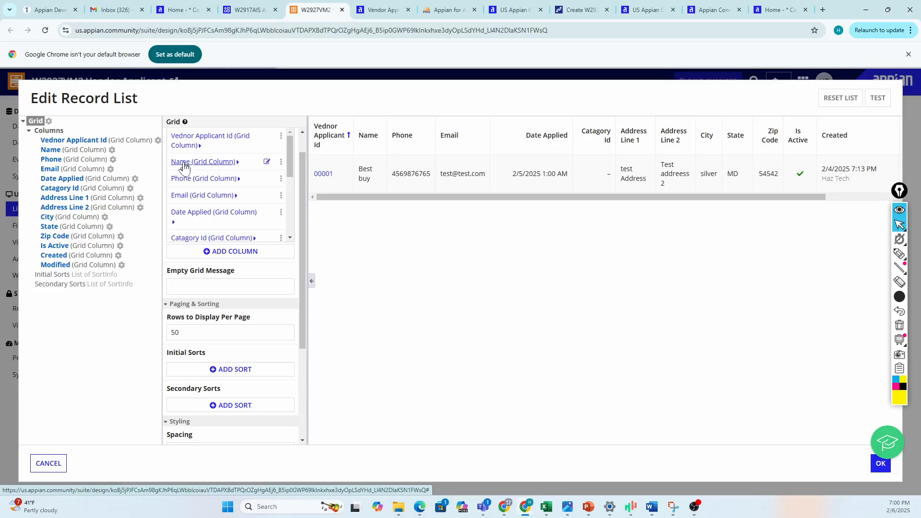
{"action": "left_click", "coordinate": [184, 167]}
{"action": "scroll", "coordinate": [234, 206], "scroll_direction": "up", "scroll_amount": 1}
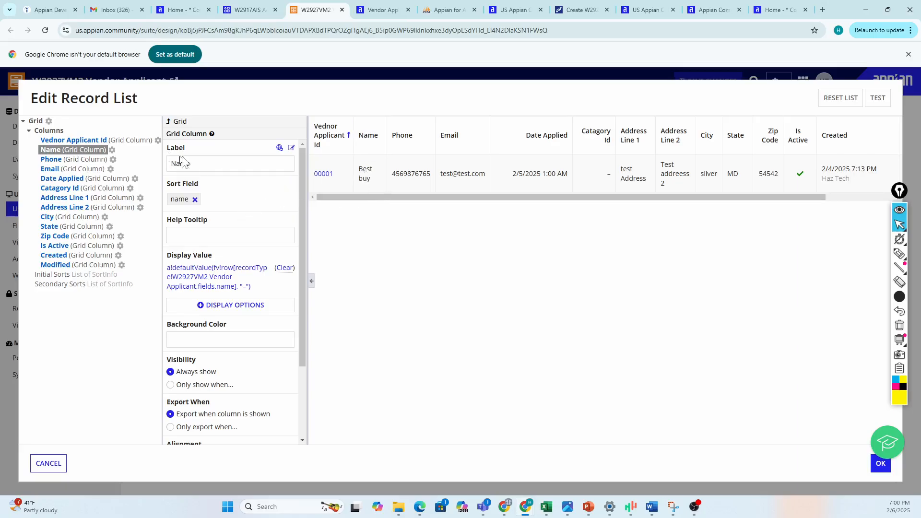
{"action": "double_click", "coordinate": [197, 163]}
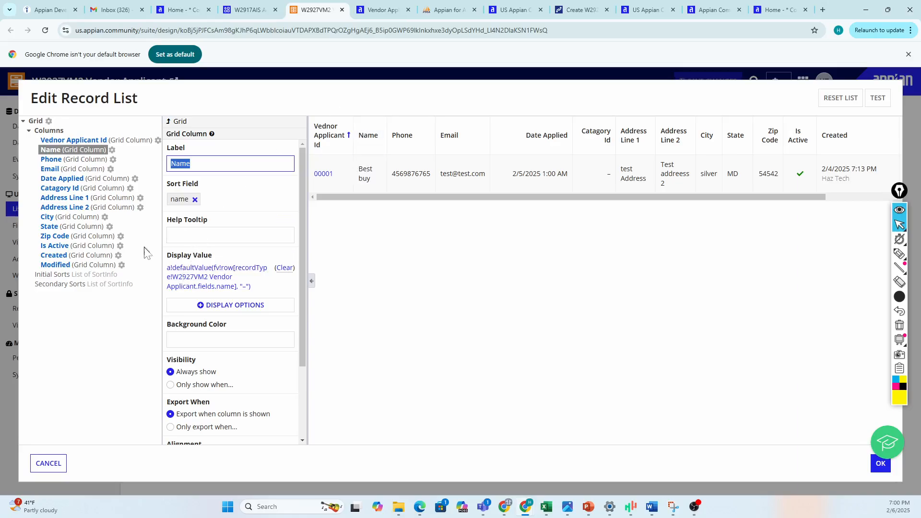
{"action": "scroll", "coordinate": [195, 253], "scroll_direction": "down", "scroll_amount": 3}
{"action": "scroll", "coordinate": [197, 264], "scroll_direction": "up", "scroll_amount": 3}
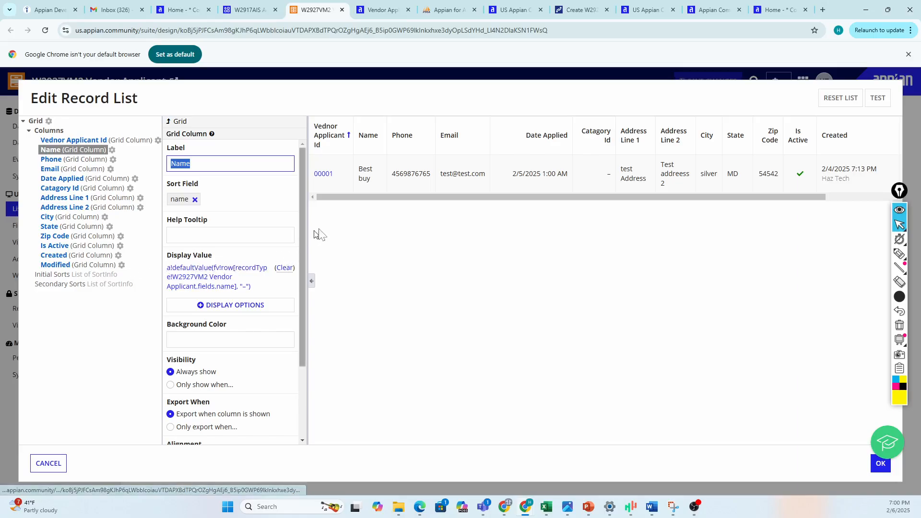
{"action": "left_click", "coordinate": [371, 183]}
{"action": "left_click_drag", "start_coordinate": [370, 182], "coordinate": [358, 166]}
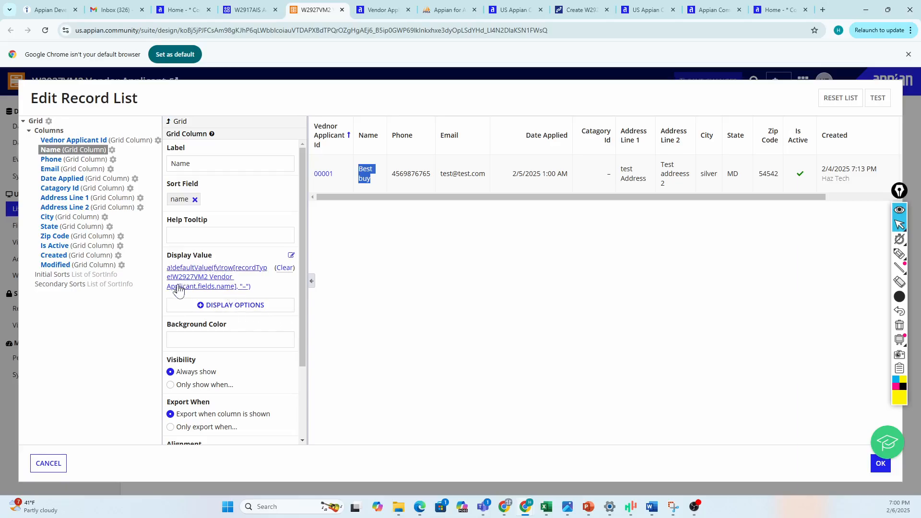
- Open the Name column's display value expression and put each a!defaultValue argument on its own line
{"action": "left_click", "coordinate": [291, 258]}
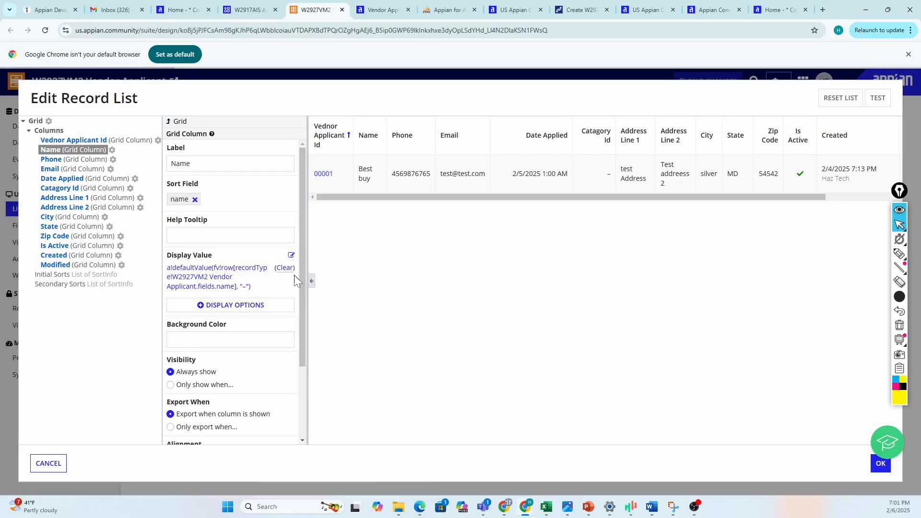
{"action": "left_click", "coordinate": [216, 277]}
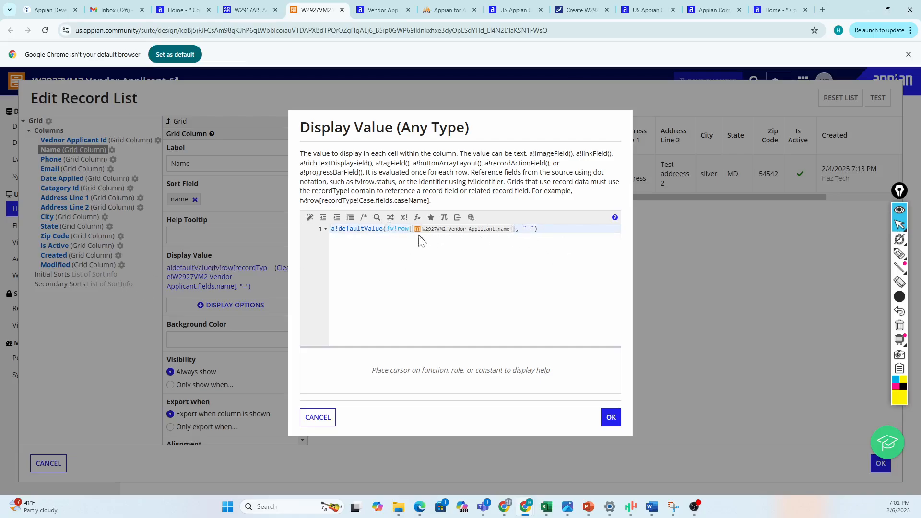
{"action": "left_click", "coordinate": [387, 228]}
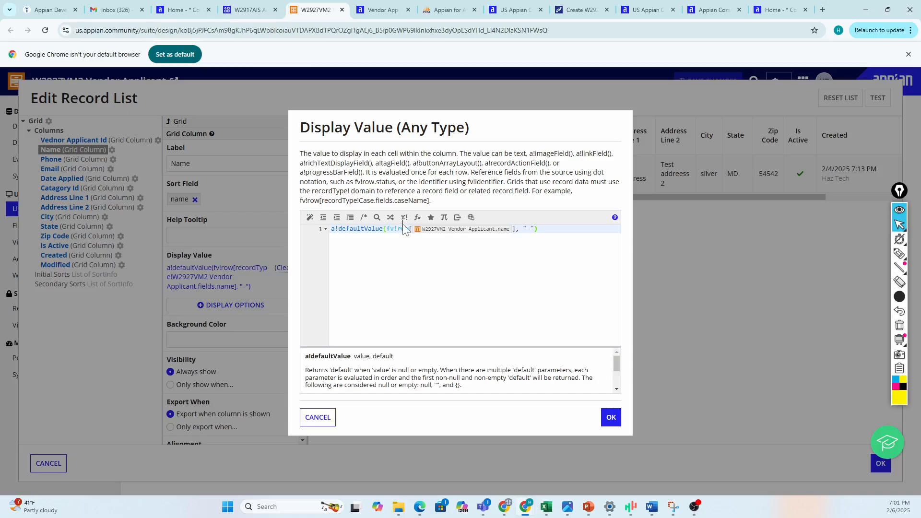
{"action": "key", "text": "Return"}
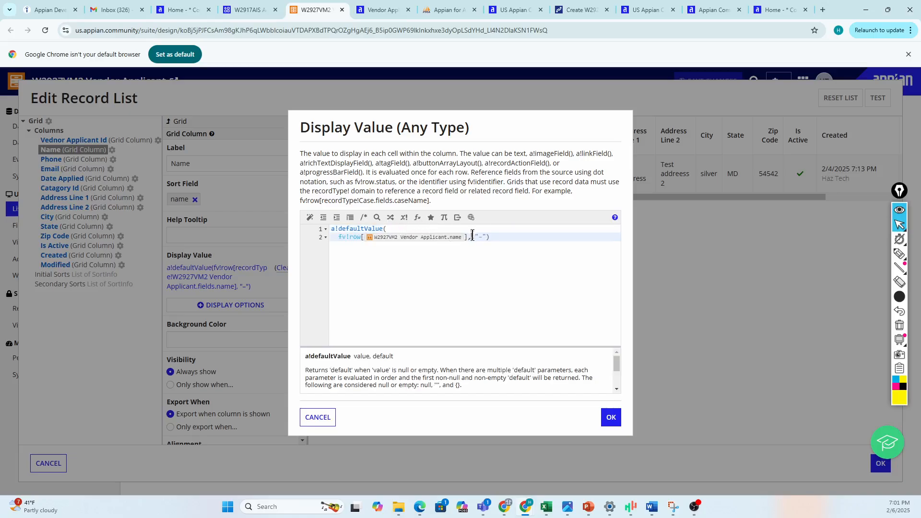
{"action": "left_click", "coordinate": [472, 236]}
{"action": "key", "text": "Return"}
{"action": "left_click_drag", "start_coordinate": [361, 246], "coordinate": [258, 240]}
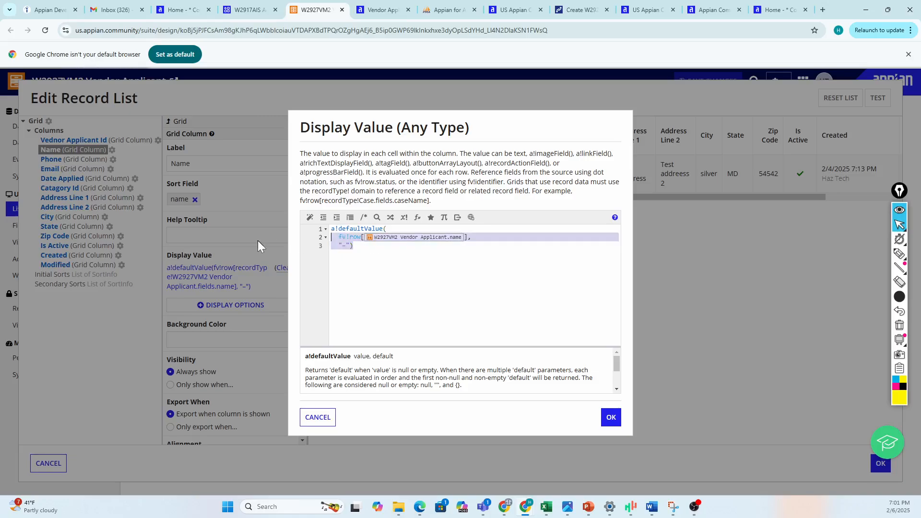
{"action": "key", "text": "Return"}
{"action": "key", "text": "ctrl+z"}
- Remove the a!defaultValue wrapper and its "–" fallback from the Name display value, reformat the remaining fv!row name reference and apply it
{"action": "left_click", "coordinate": [365, 241]}
{"action": "left_click_drag", "start_coordinate": [362, 246], "coordinate": [330, 247]}
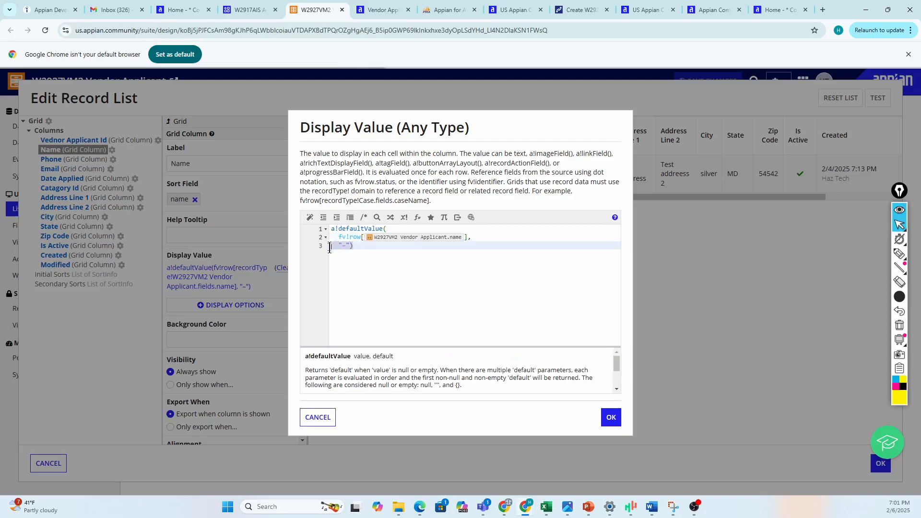
{"action": "key", "text": "BackSpace"}
{"action": "left_click", "coordinate": [473, 237]}
{"action": "key", "text": "BackSpace"}
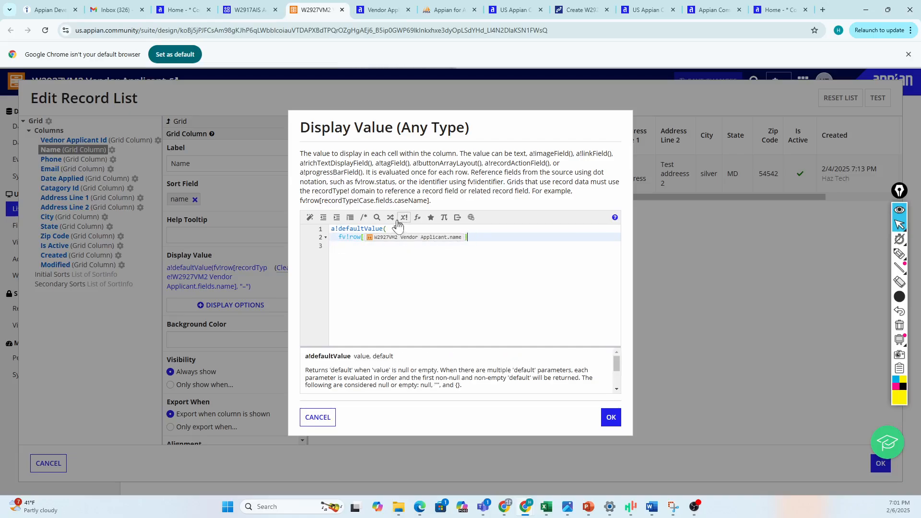
{"action": "left_click_drag", "start_coordinate": [390, 228], "coordinate": [312, 226]}
{"action": "key", "text": "BackSpace"}
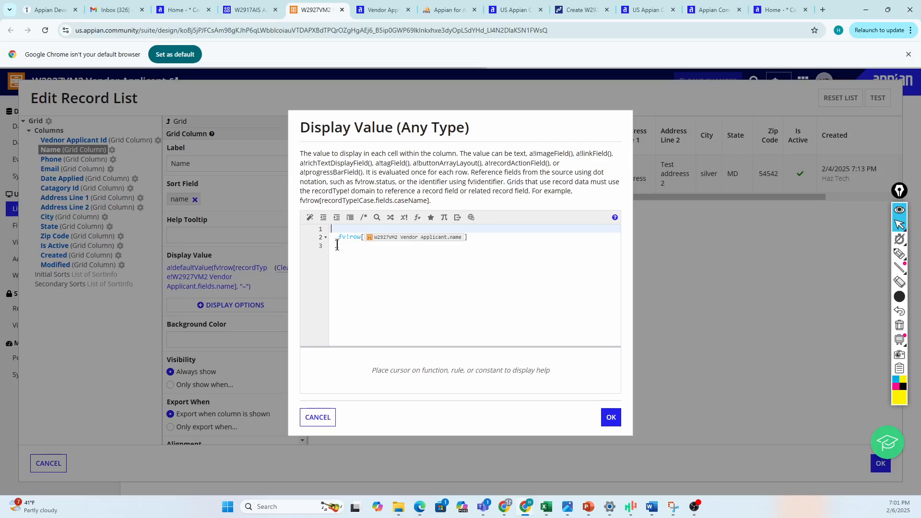
{"action": "left_click", "coordinate": [311, 218]}
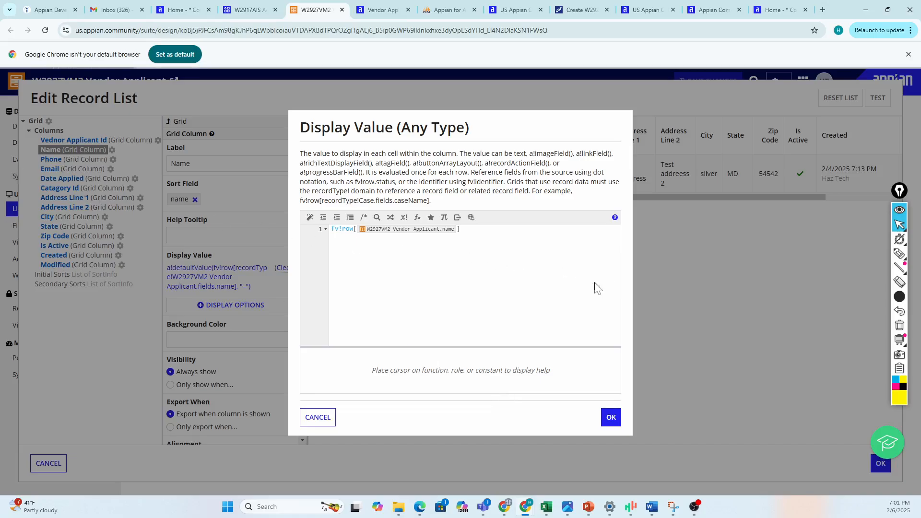
{"action": "left_click", "coordinate": [610, 417]}
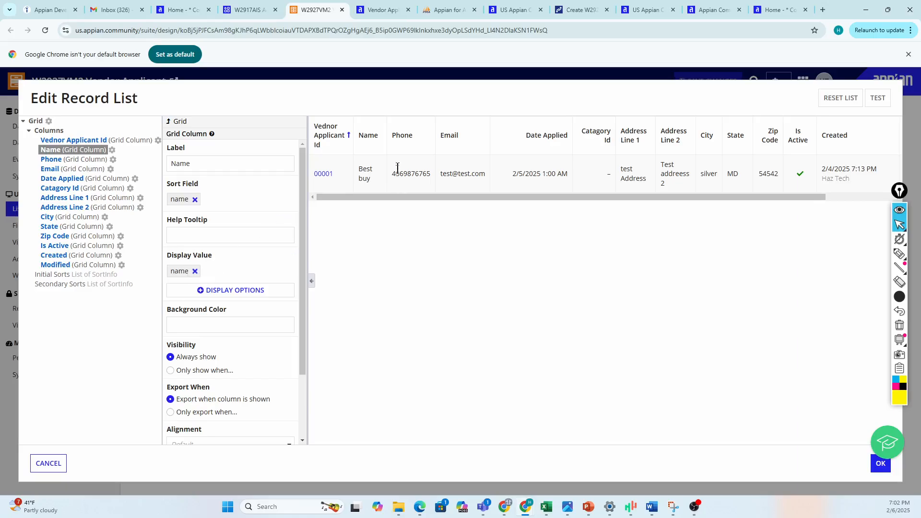
- Set the Name column's alignment to Center
{"action": "left_click_drag", "start_coordinate": [373, 184], "coordinate": [363, 168]}
{"action": "scroll", "coordinate": [218, 324], "scroll_direction": "down", "scroll_amount": 1}
{"action": "scroll", "coordinate": [214, 346], "scroll_direction": "down", "scroll_amount": 1}
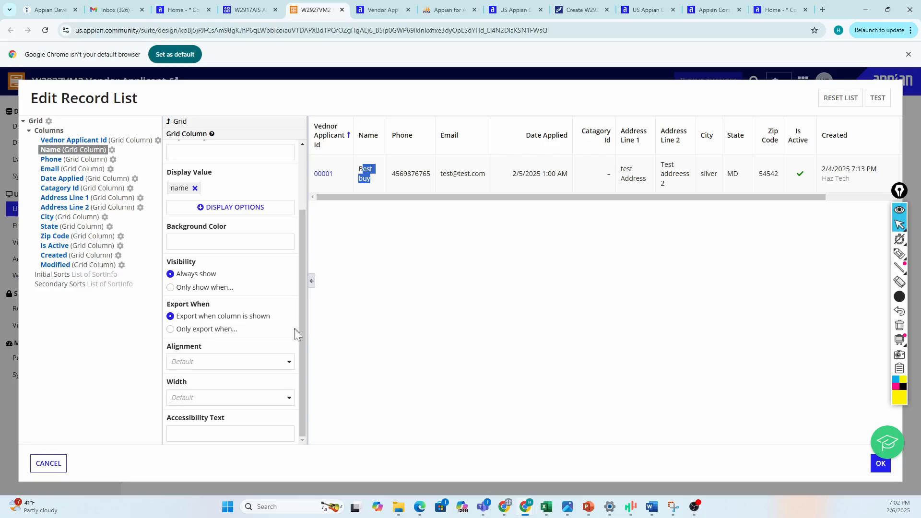
{"action": "left_click", "coordinate": [289, 363]}
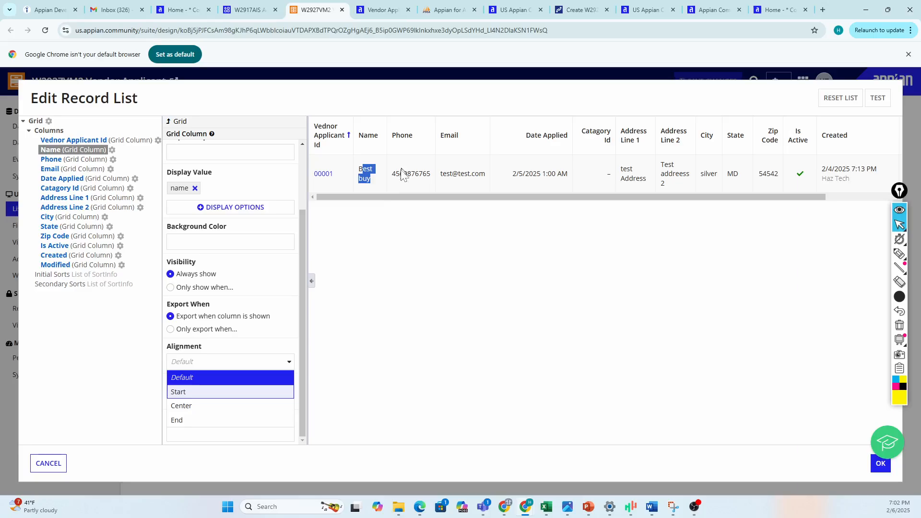
{"action": "left_click", "coordinate": [381, 358]}
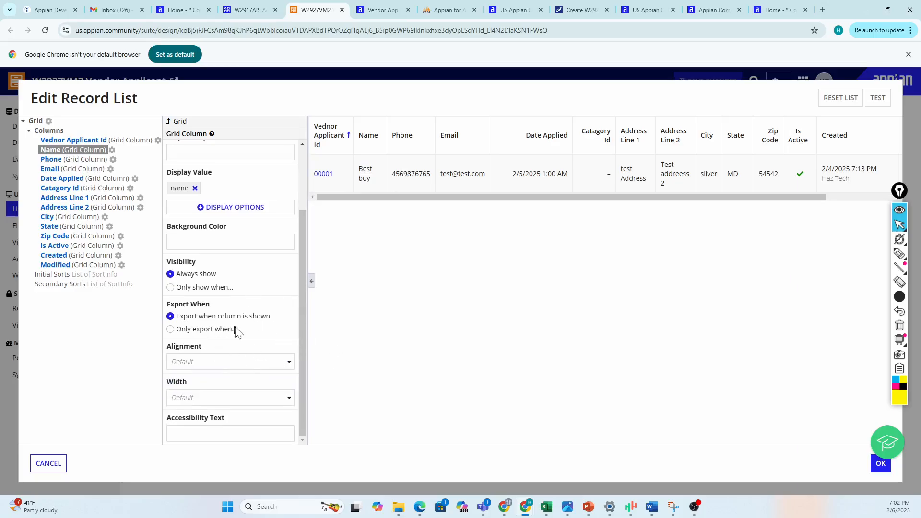
{"action": "left_click", "coordinate": [226, 365]}
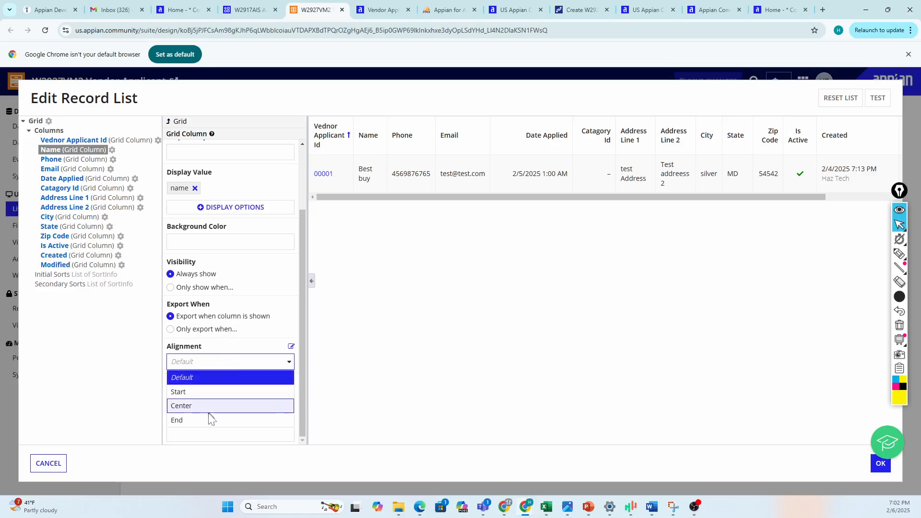
{"action": "left_click", "coordinate": [206, 405]}
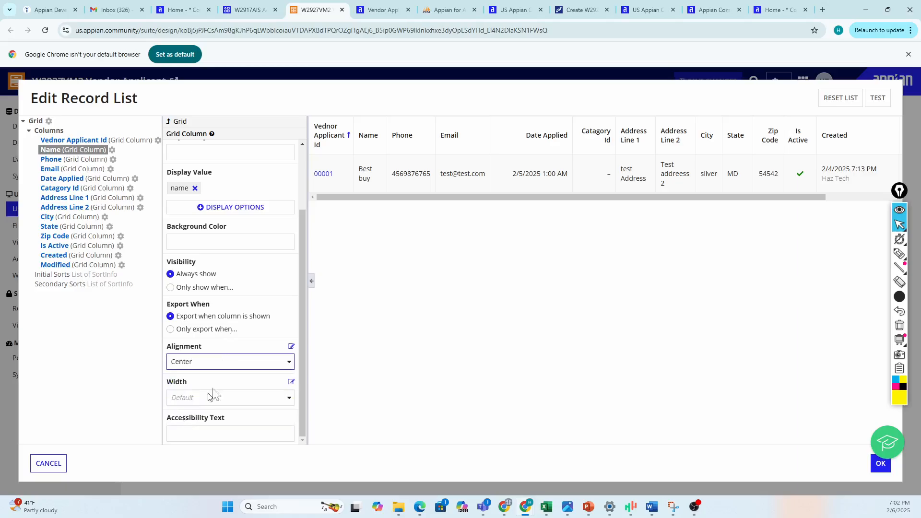
- Set the Name column's alignment to End and open its width options
{"action": "left_click", "coordinate": [215, 361]}
{"action": "left_click", "coordinate": [185, 421]}
{"action": "left_click", "coordinate": [289, 398]}
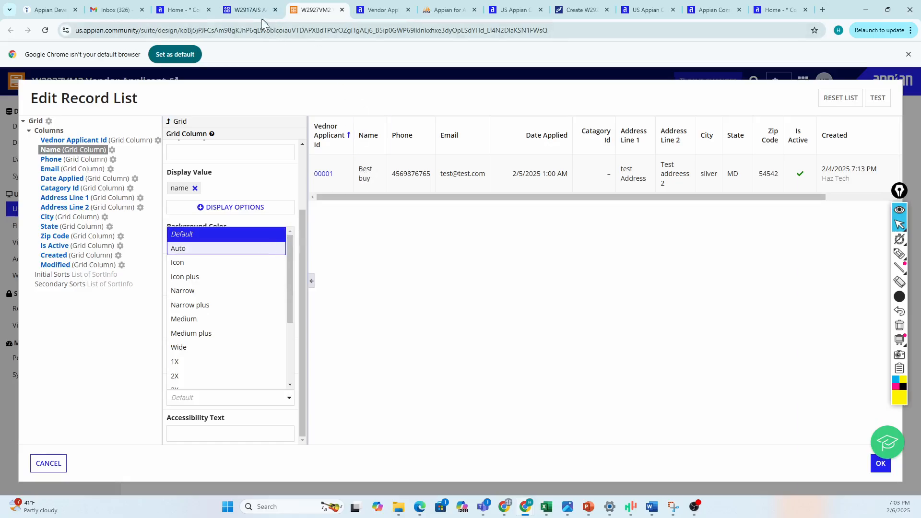
- Try the Medium plus width on the Name column and settle on Auto
{"action": "left_click", "coordinate": [192, 333]}
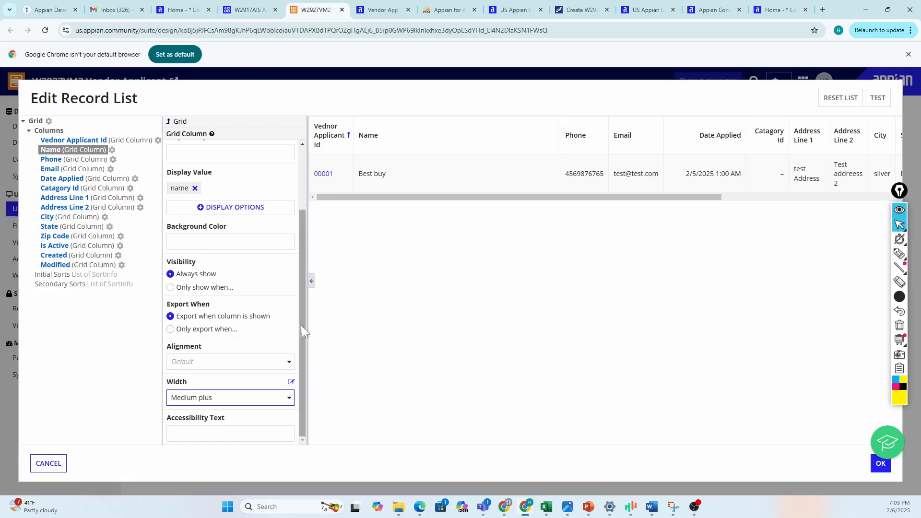
{"action": "left_click", "coordinate": [207, 399]}
{"action": "scroll", "coordinate": [225, 297], "scroll_direction": "up", "scroll_amount": 1}
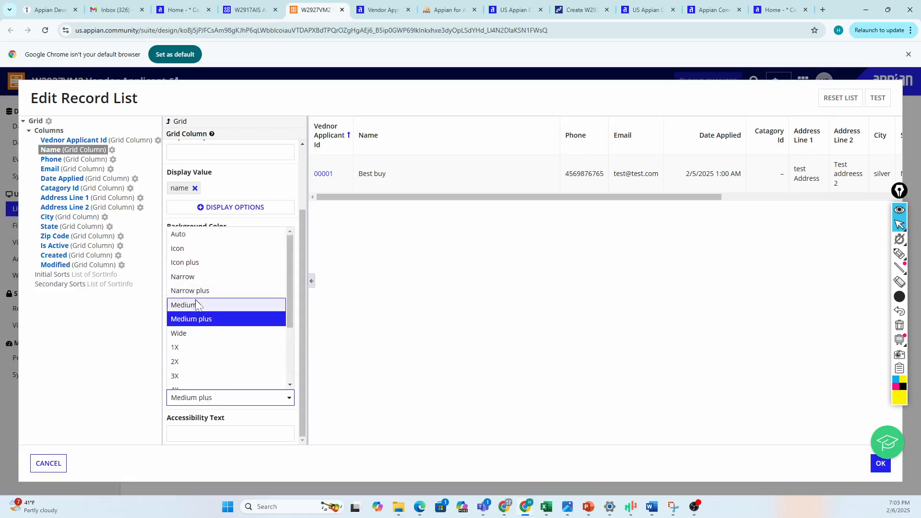
{"action": "left_click", "coordinate": [206, 233]}
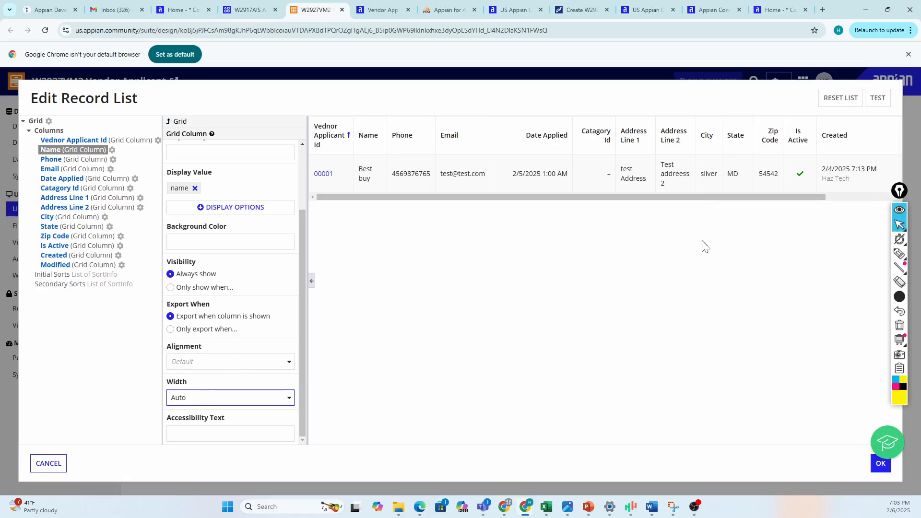
- Examine the Name column's label and sort the preview grid by Phone in ascending and descending order
{"action": "scroll", "coordinate": [230, 293], "scroll_direction": "up", "scroll_amount": 3}
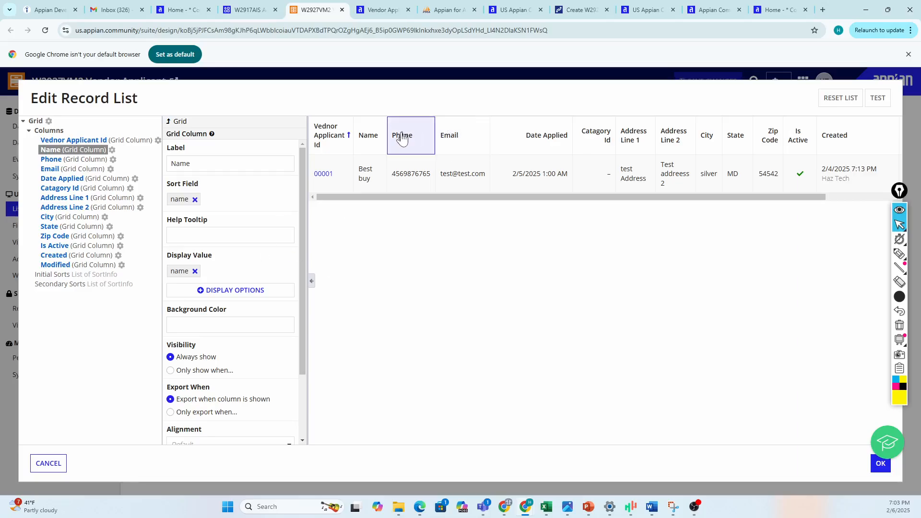
{"action": "left_click_drag", "start_coordinate": [231, 162], "coordinate": [128, 171]}
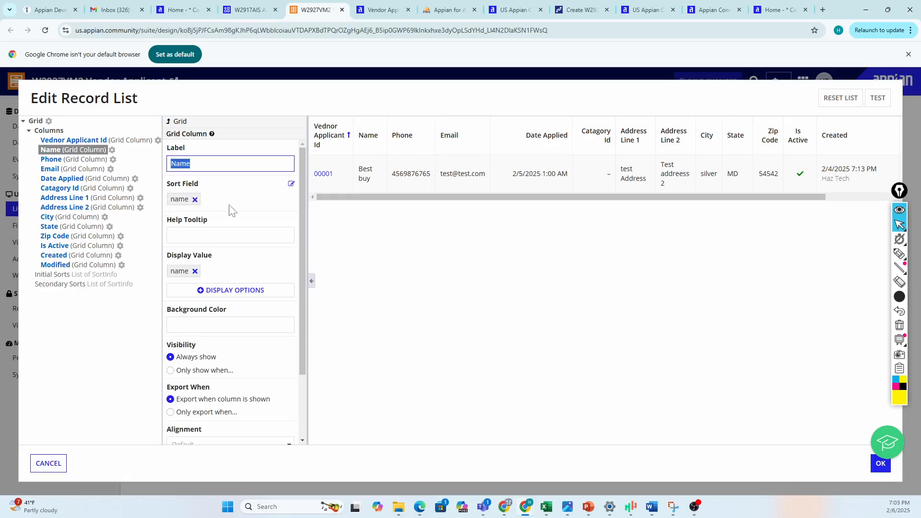
{"action": "left_click_drag", "start_coordinate": [431, 174], "coordinate": [392, 174]}
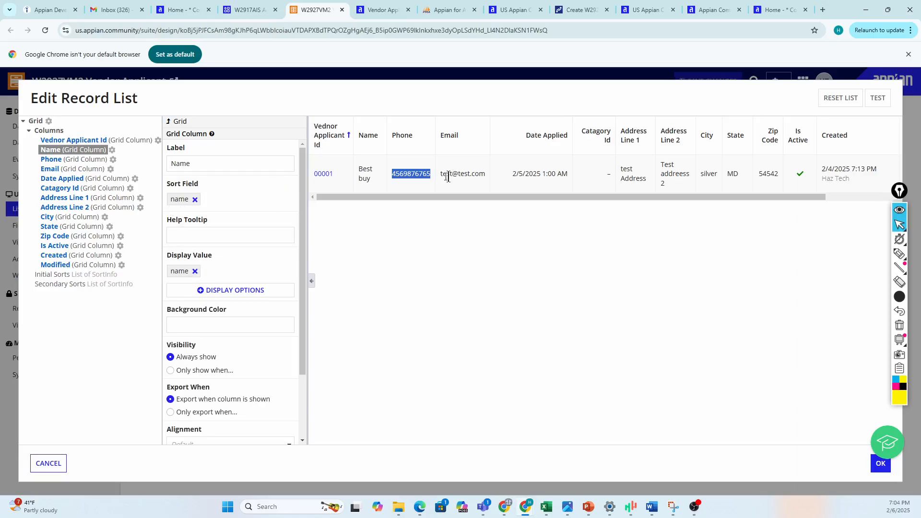
{"action": "double_click", "coordinate": [415, 140]}
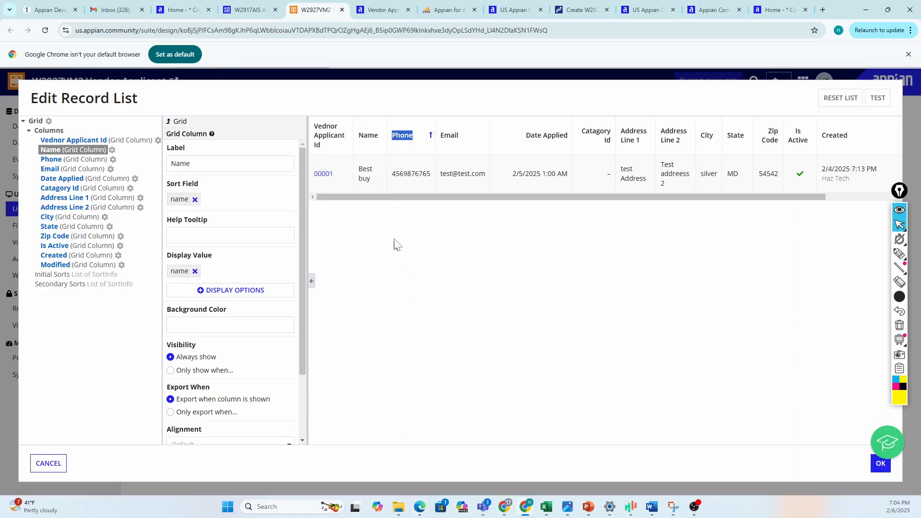
{"action": "left_click", "coordinate": [429, 139]}
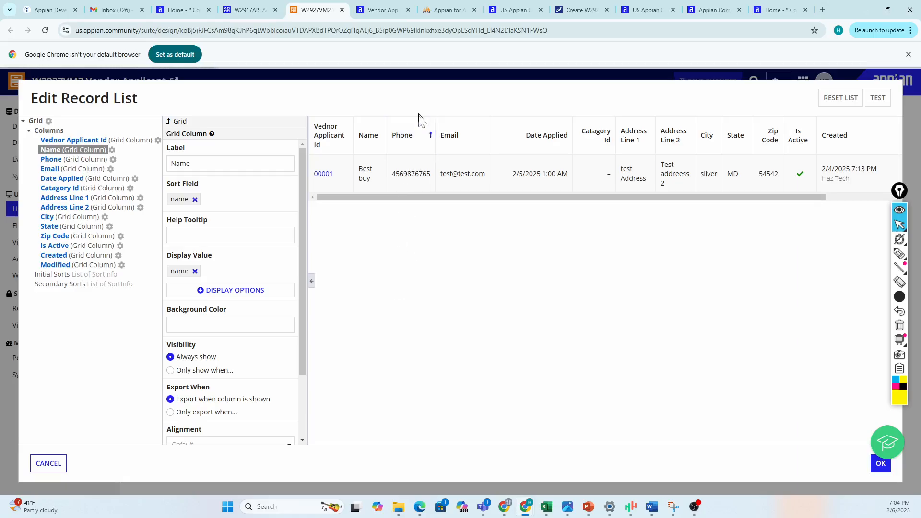
{"action": "left_click", "coordinate": [427, 136]}
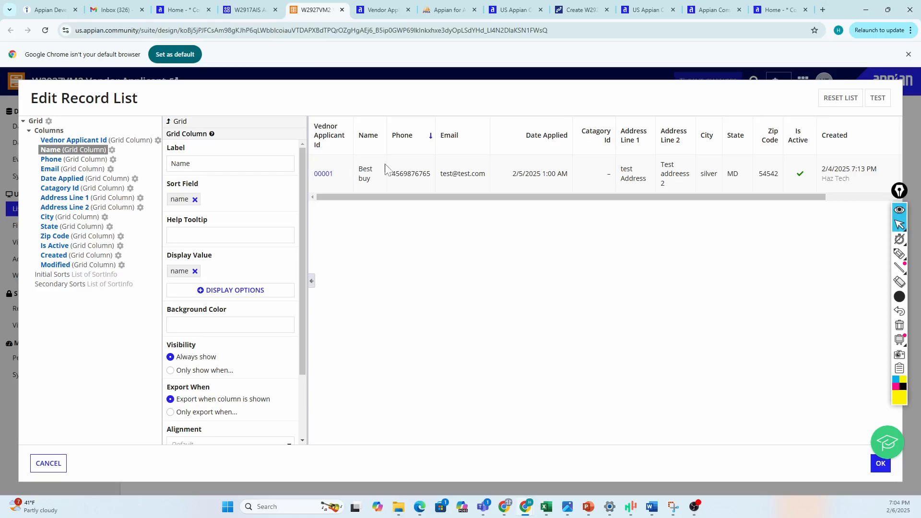
- Try catagoryId and phone in turn as the Name column's sort field
{"action": "left_click", "coordinate": [194, 199]}
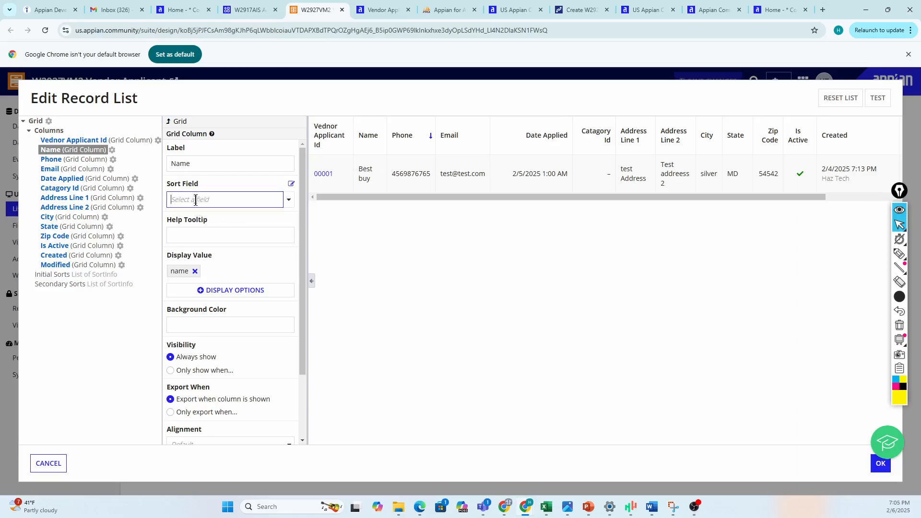
{"action": "left_click", "coordinate": [290, 200]}
{"action": "left_click", "coordinate": [187, 289]}
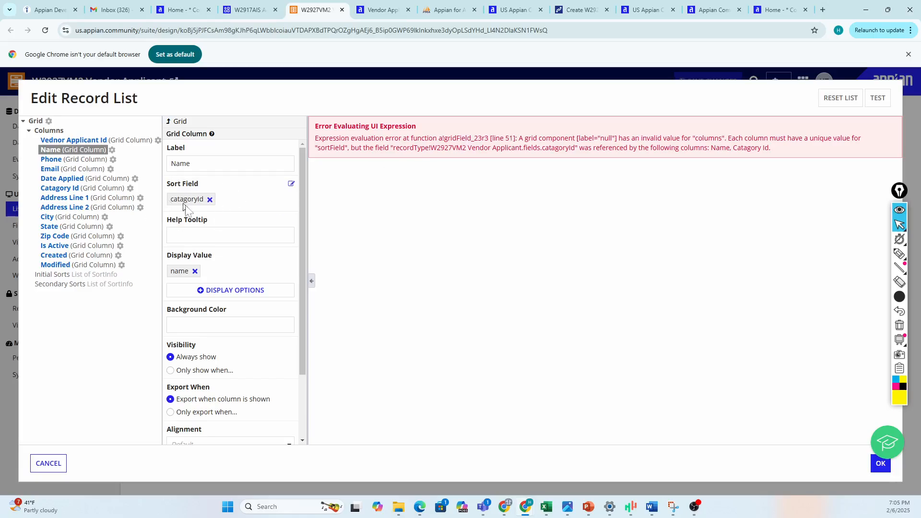
{"action": "left_click", "coordinate": [210, 199]}
{"action": "left_click", "coordinate": [289, 200]}
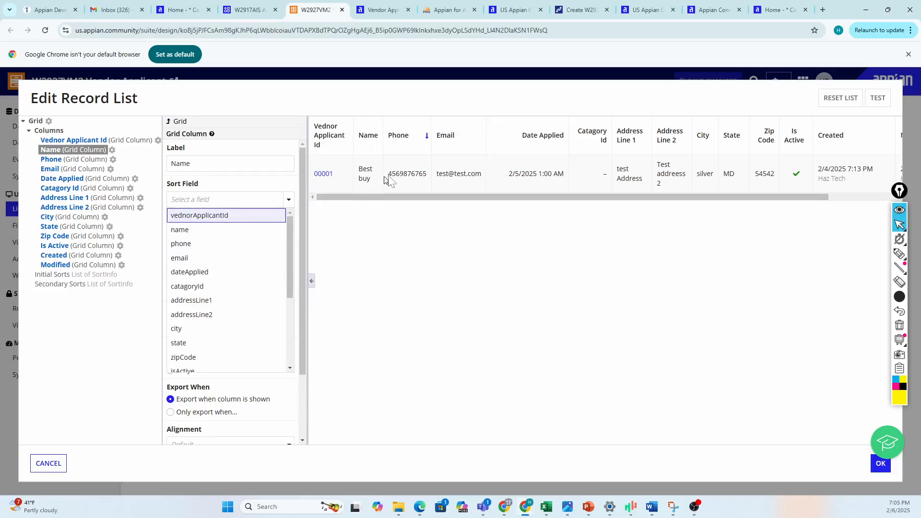
{"action": "left_click", "coordinate": [179, 245]}
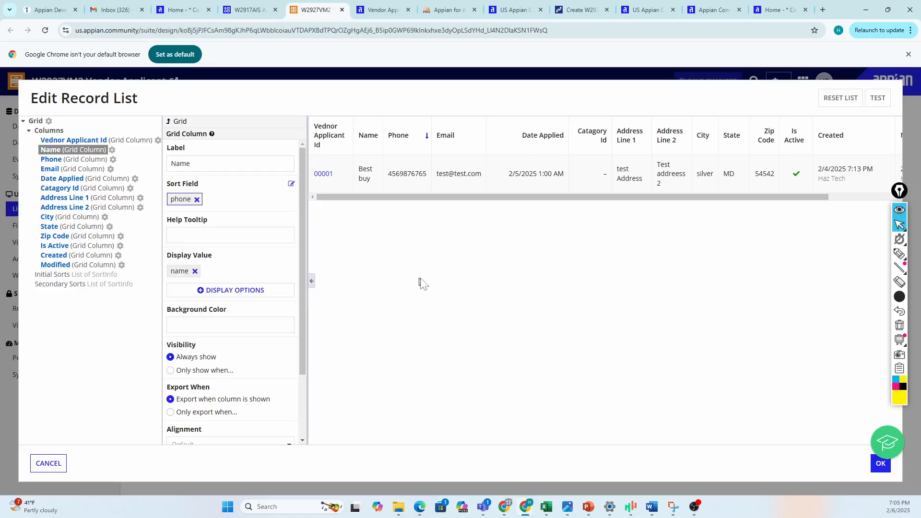
{"action": "left_click", "coordinate": [196, 200]}
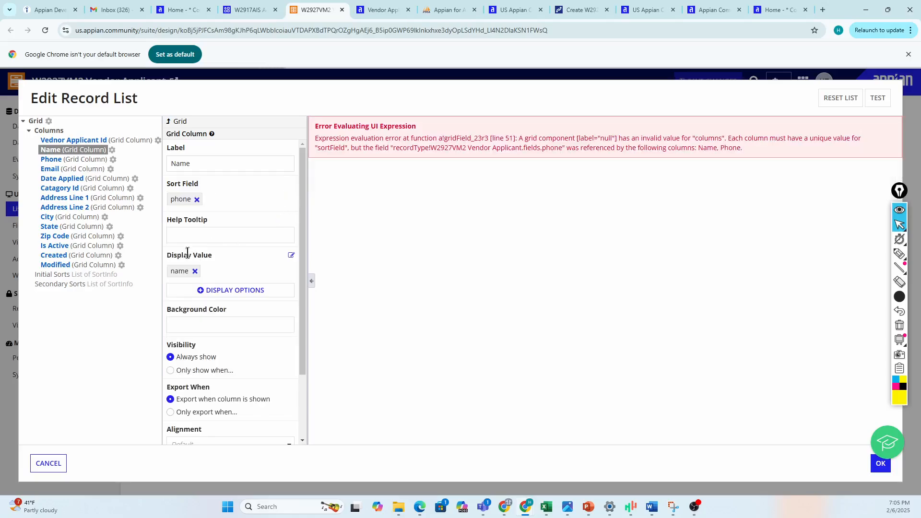
- Set the Name column's sort field back to name
{"action": "left_click", "coordinate": [197, 200]}
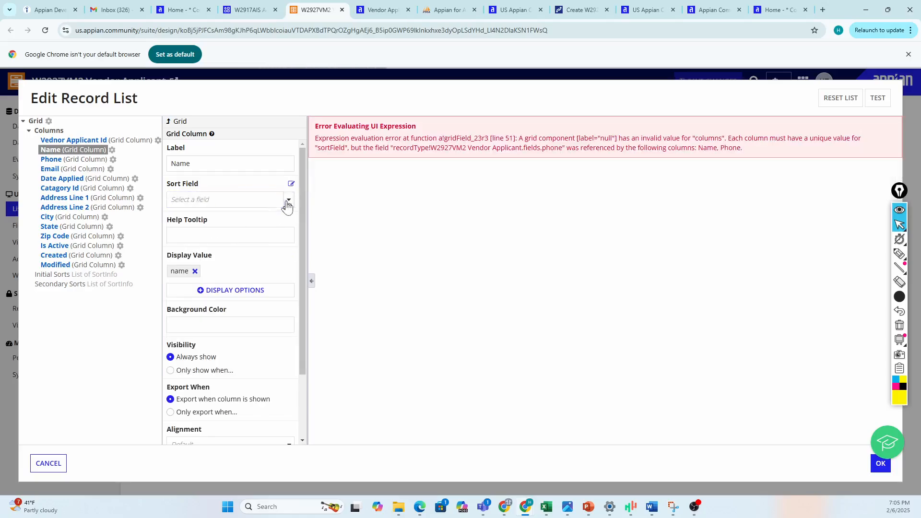
{"action": "left_click", "coordinate": [288, 201]}
{"action": "left_click", "coordinate": [201, 230]}
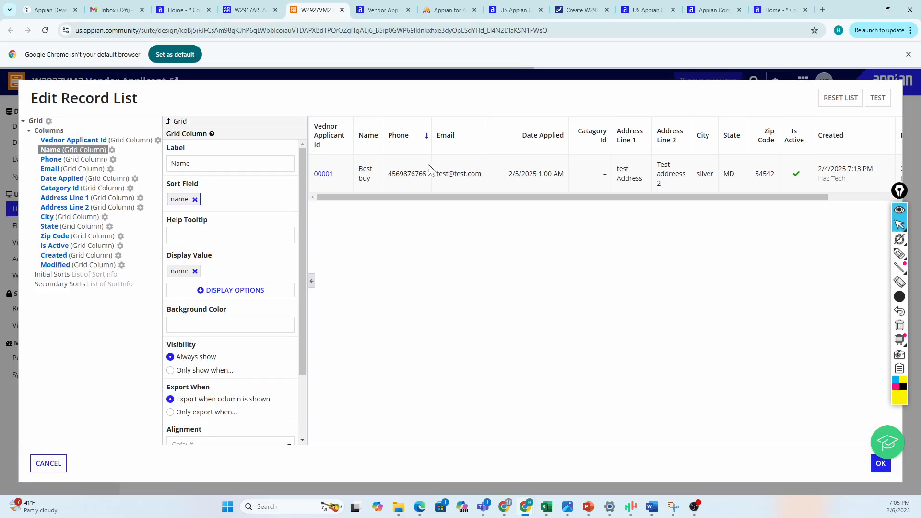
- Clear the Name column's display value and try the city field in its place
{"action": "left_click_drag", "start_coordinate": [430, 175], "coordinate": [387, 175]}
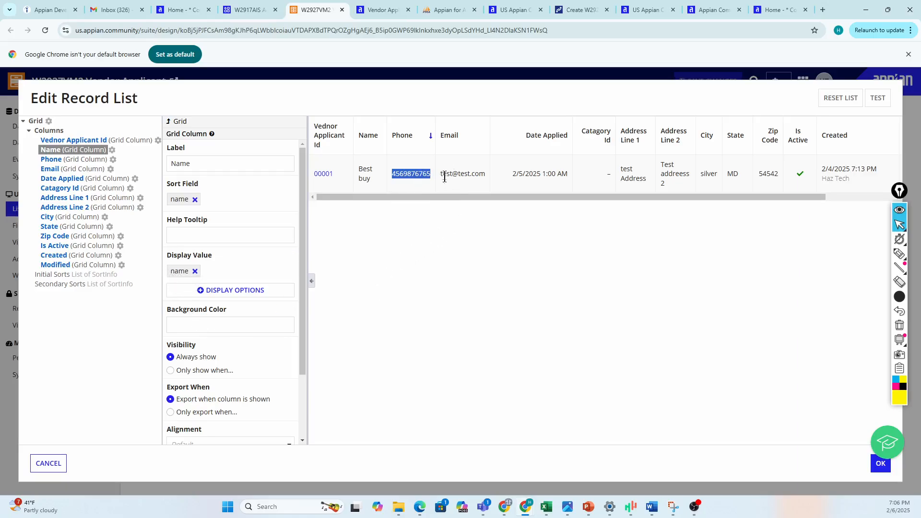
{"action": "left_click", "coordinate": [194, 271]}
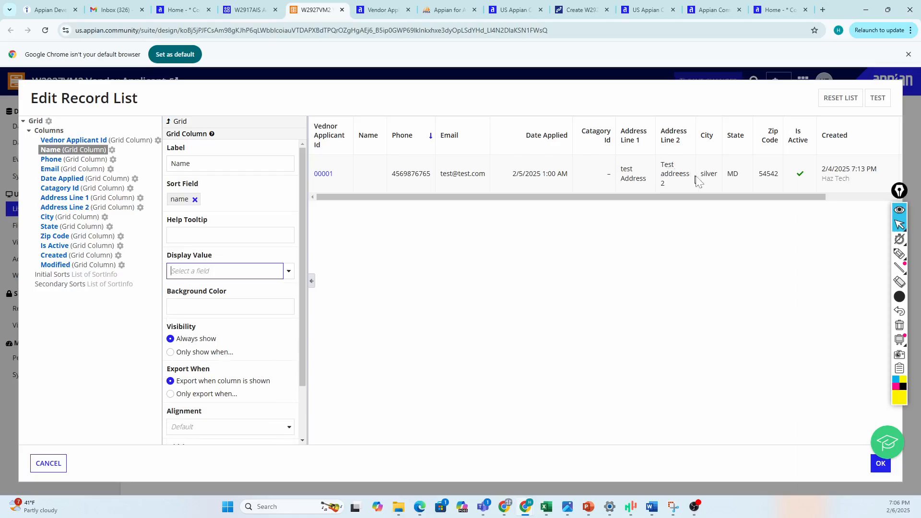
{"action": "left_click_drag", "start_coordinate": [719, 172], "coordinate": [680, 172]}
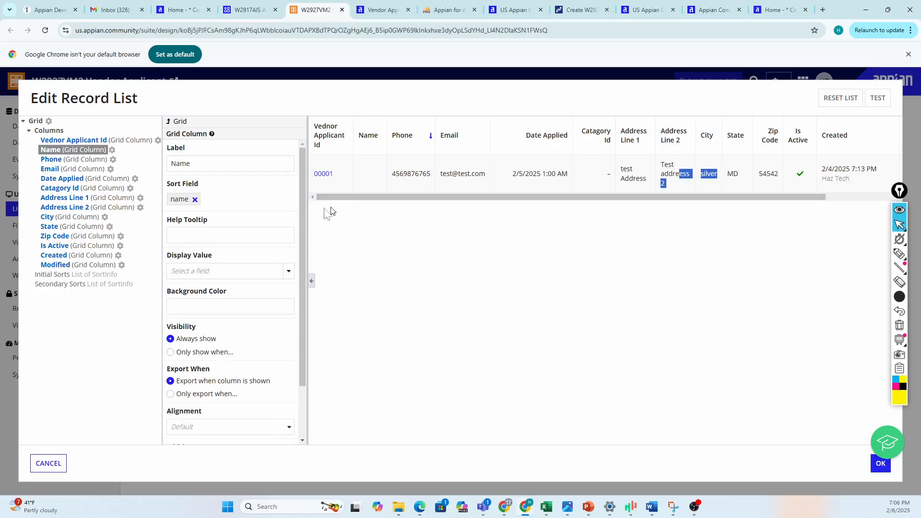
{"action": "left_click", "coordinate": [512, 208]}
{"action": "left_click_drag", "start_coordinate": [433, 177], "coordinate": [389, 178]}
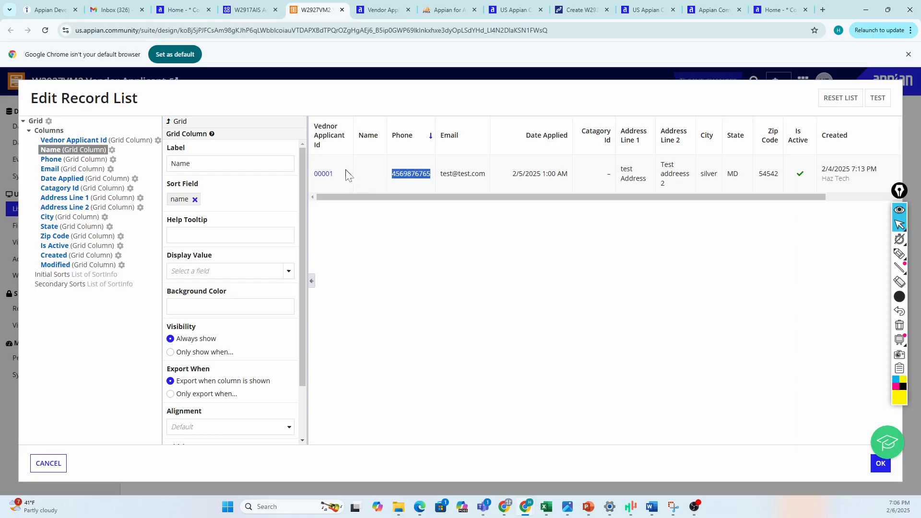
{"action": "left_click", "coordinate": [282, 271]}
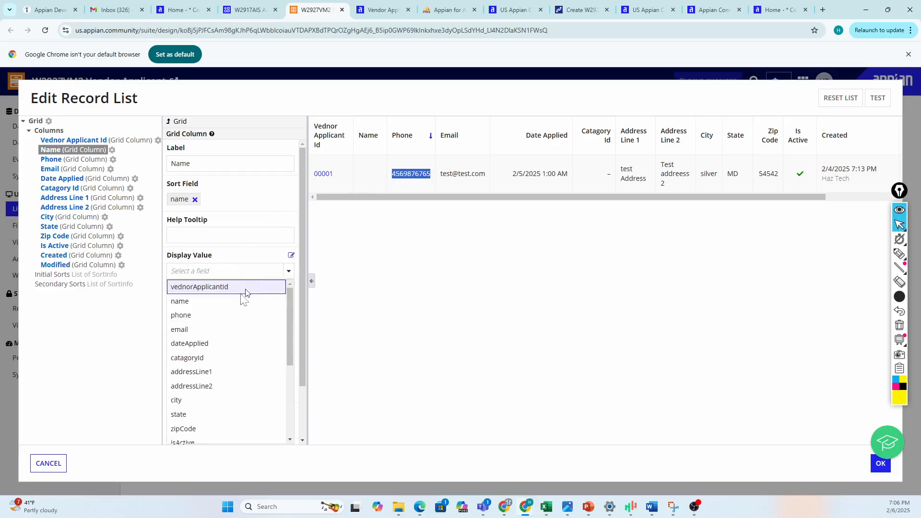
{"action": "scroll", "coordinate": [216, 333], "scroll_direction": "down", "scroll_amount": 2}
{"action": "left_click", "coordinate": [226, 304]}
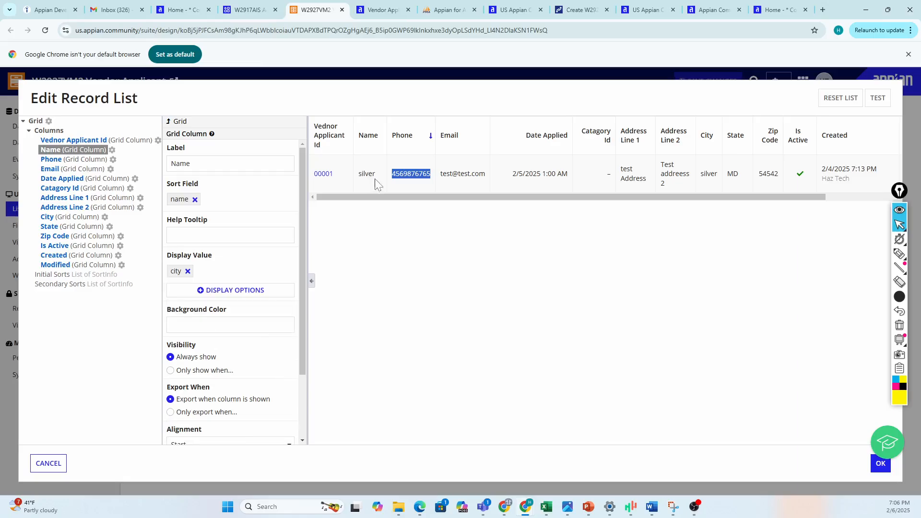
- Set the Name column's display value back to the name field
{"action": "left_click", "coordinate": [187, 272]}
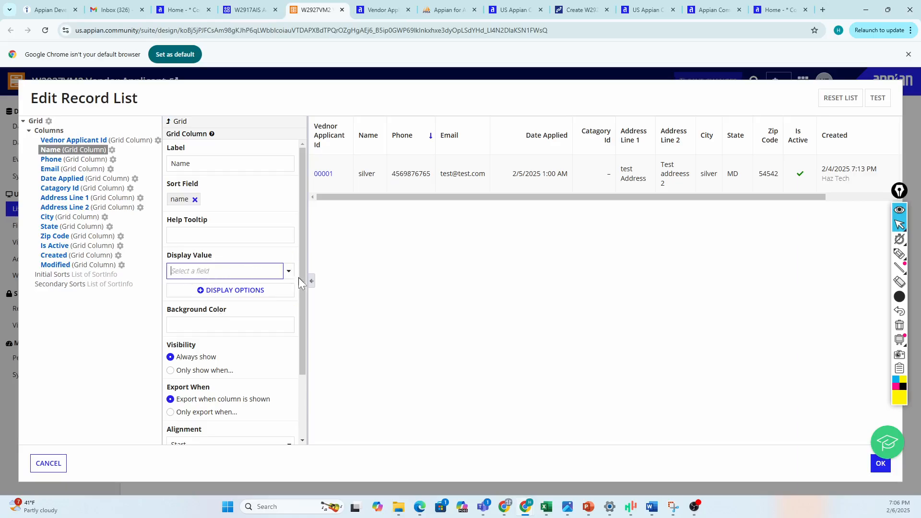
{"action": "left_click", "coordinate": [288, 272]}
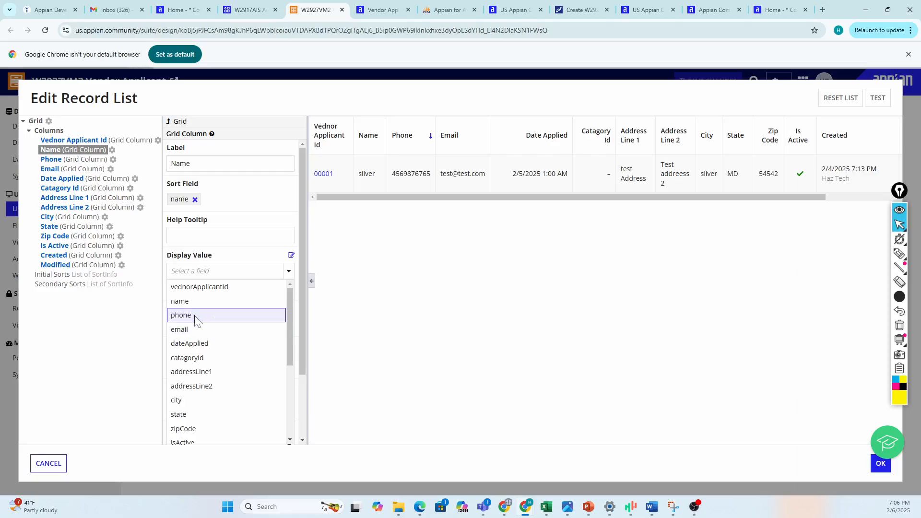
{"action": "left_click", "coordinate": [197, 302]}
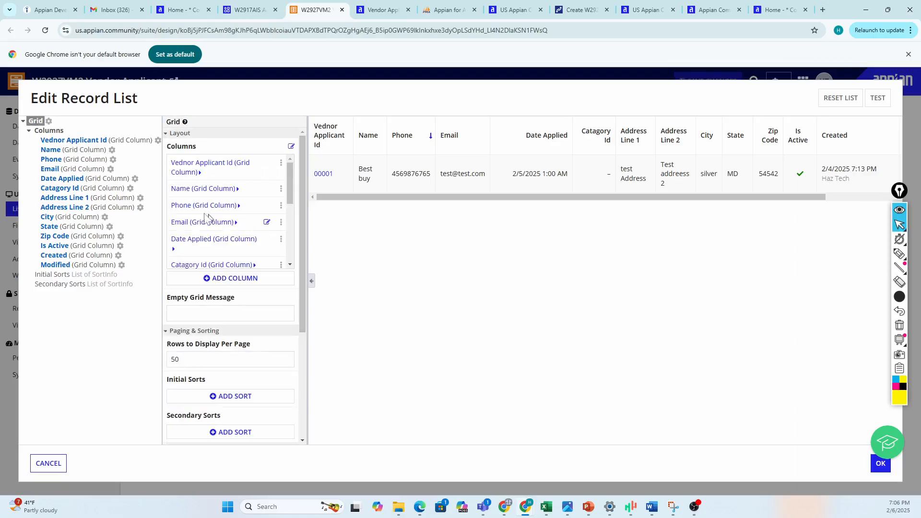
- Open the City column's display value expression and put each a!defaultValue argument on its own line
{"action": "scroll", "coordinate": [207, 218], "scroll_direction": "down", "scroll_amount": 5}
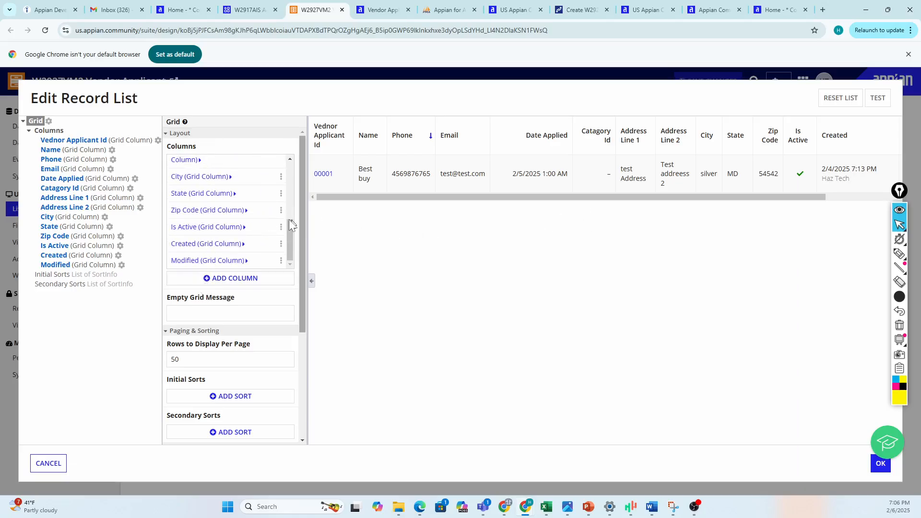
{"action": "scroll", "coordinate": [206, 225], "scroll_direction": "up", "scroll_amount": 3}
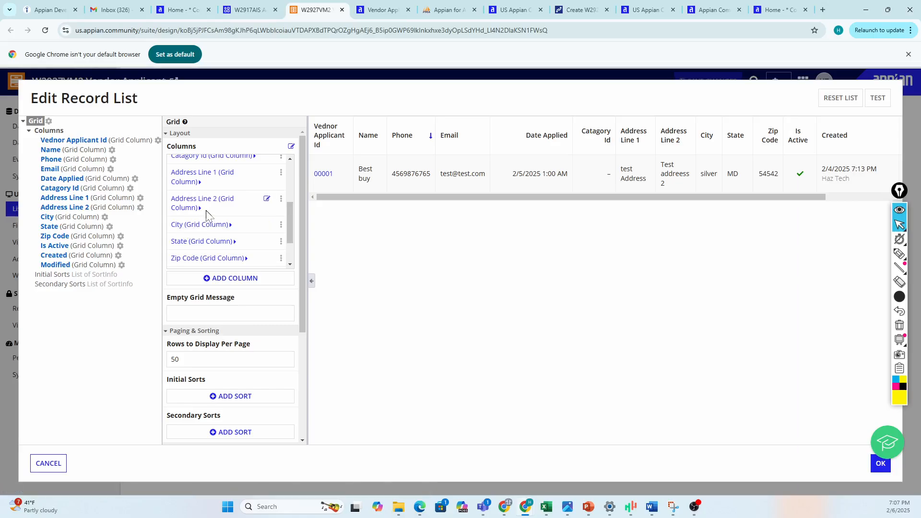
{"action": "left_click", "coordinate": [207, 231]}
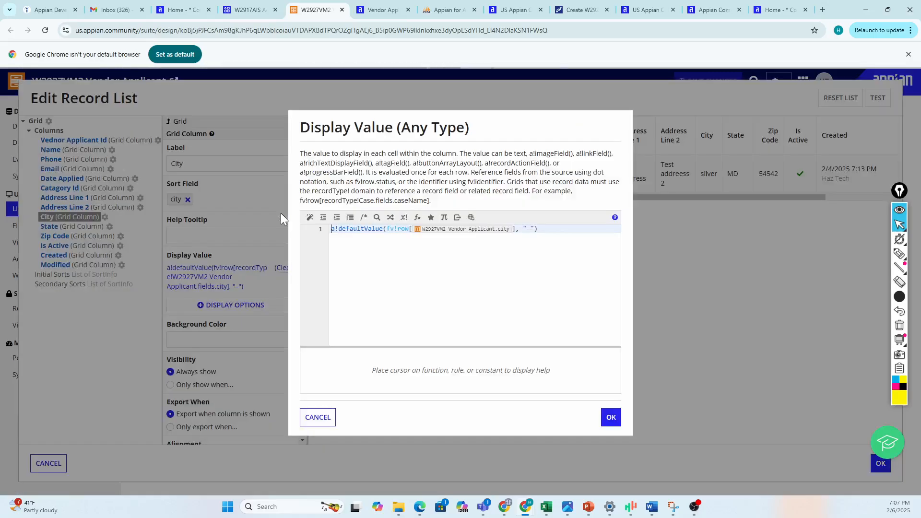
{"action": "left_click", "coordinate": [387, 229]}
{"action": "key", "text": "Return"}
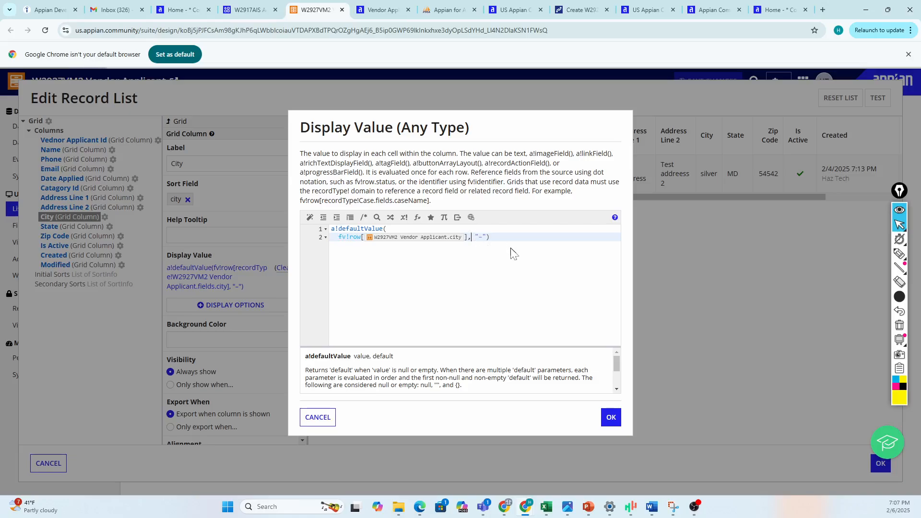
{"action": "key", "text": "Return"}
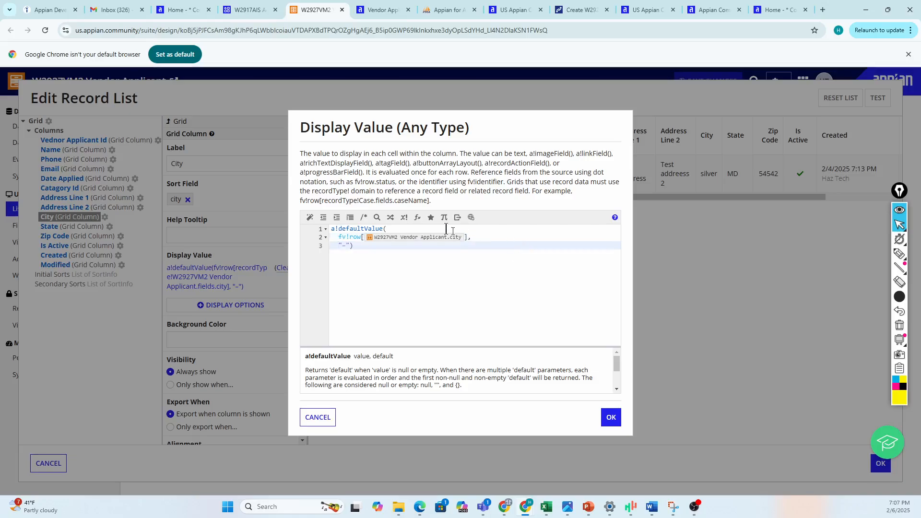
- Examine the fv!row city reference and the "–" fallback in the City column's a!defaultValue expression
{"action": "left_click", "coordinate": [392, 229]}
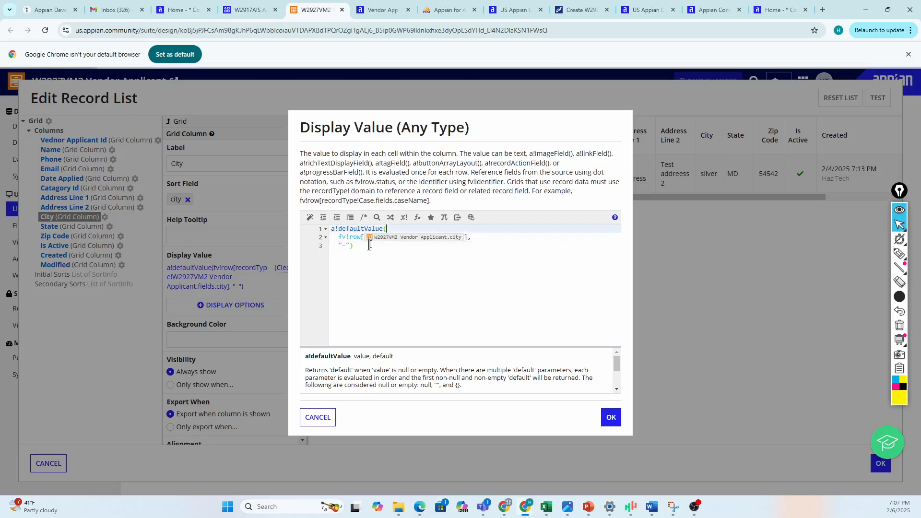
{"action": "left_click", "coordinate": [340, 237]}
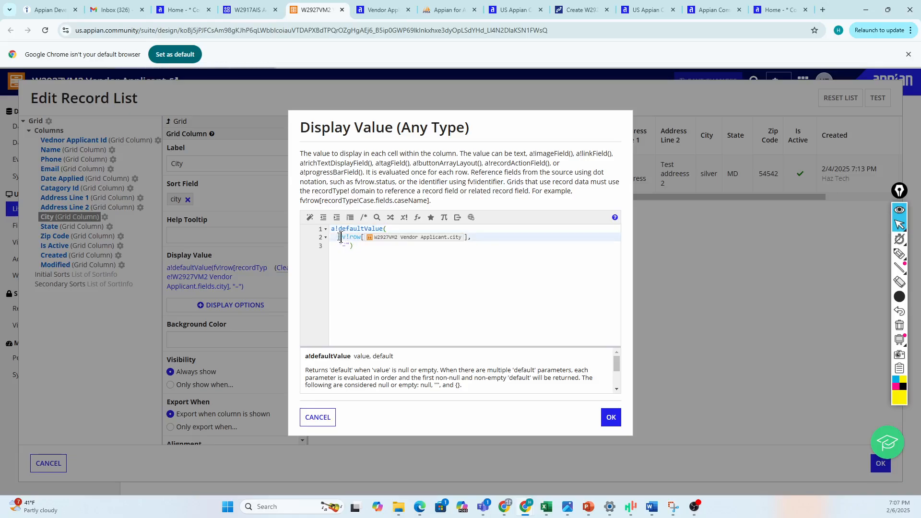
{"action": "left_click_drag", "start_coordinate": [340, 237], "coordinate": [476, 237]}
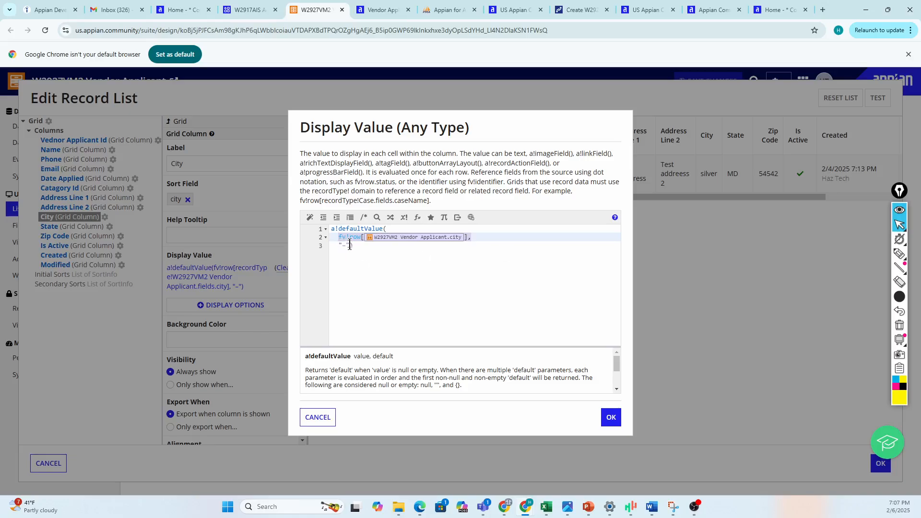
{"action": "left_click_drag", "start_coordinate": [350, 246], "coordinate": [333, 249]}
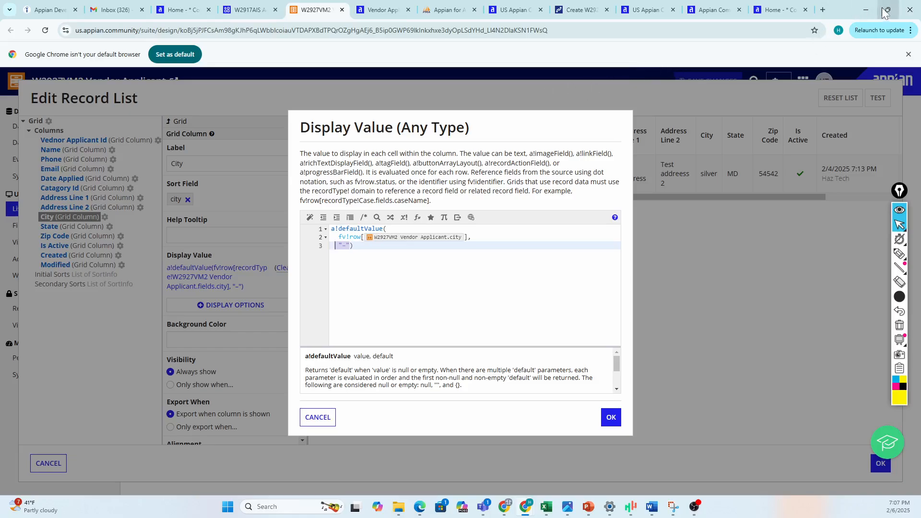
{"action": "mouse_move", "coordinate": [889, 14]}
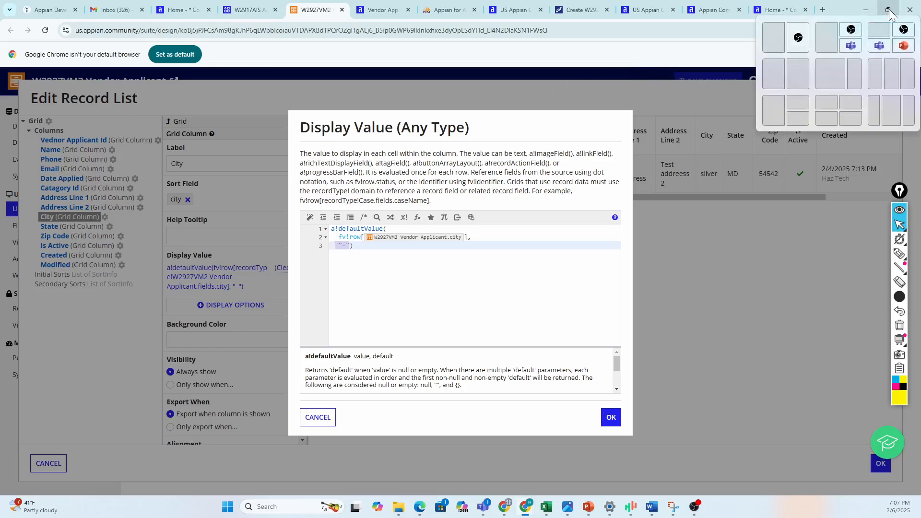
- Check how the empty Catagory Id value is displayed in the published Vendor Applicants record list
{"action": "left_click", "coordinate": [889, 14]}
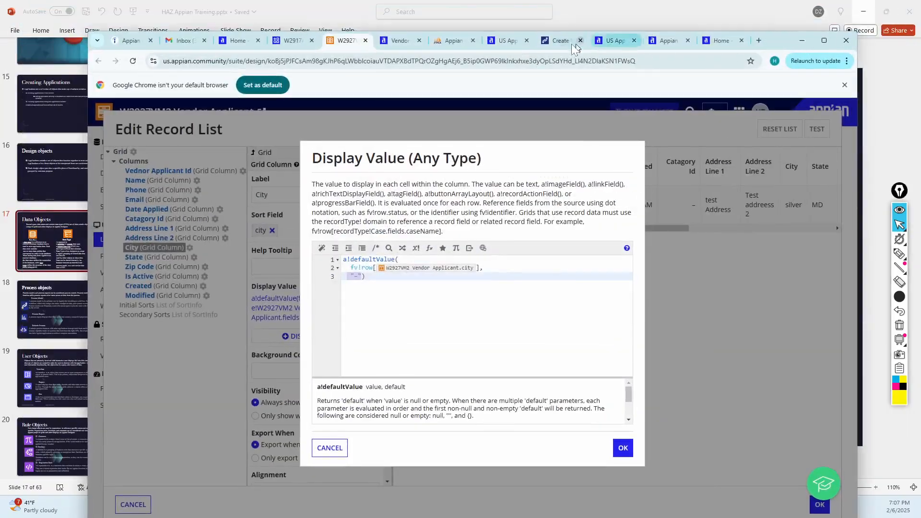
{"action": "left_click", "coordinate": [386, 43]}
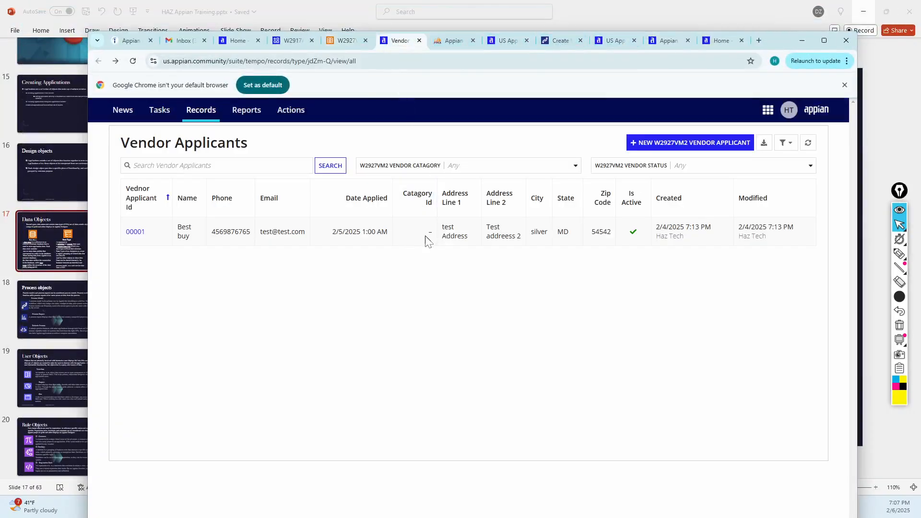
{"action": "left_click", "coordinate": [423, 286]}
{"action": "double_click", "coordinate": [432, 231]}
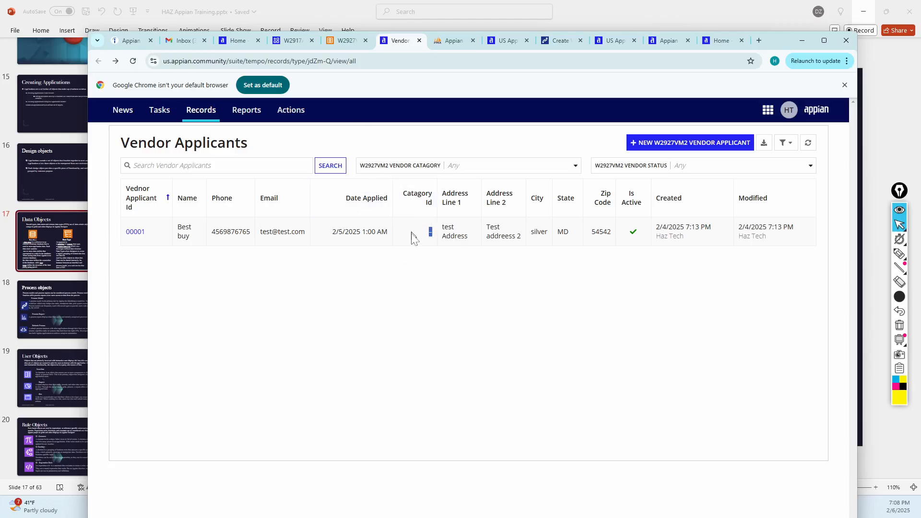
{"action": "left_click", "coordinate": [419, 242]}
- Return to the City column's display value expression and examine the a!defaultValue function with its city value and "–" fallback
{"action": "left_click", "coordinate": [351, 41]}
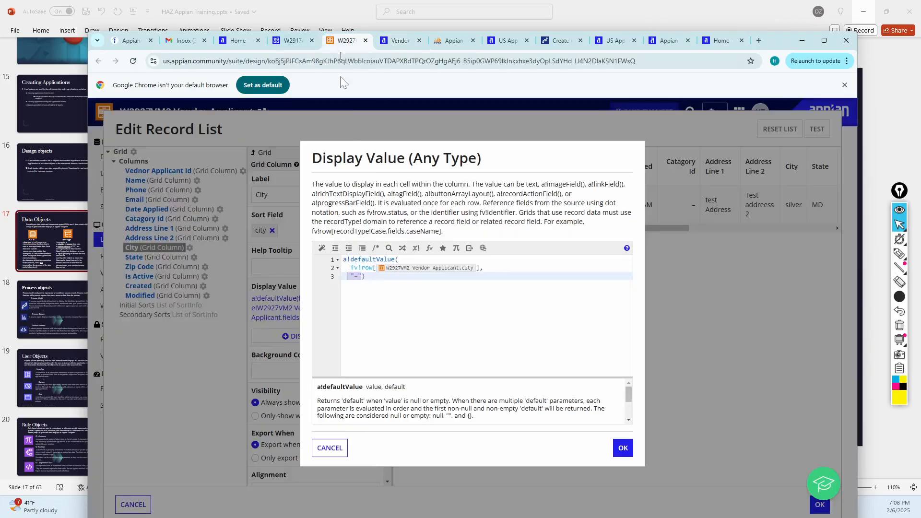
{"action": "left_click_drag", "start_coordinate": [379, 278], "coordinate": [270, 266]}
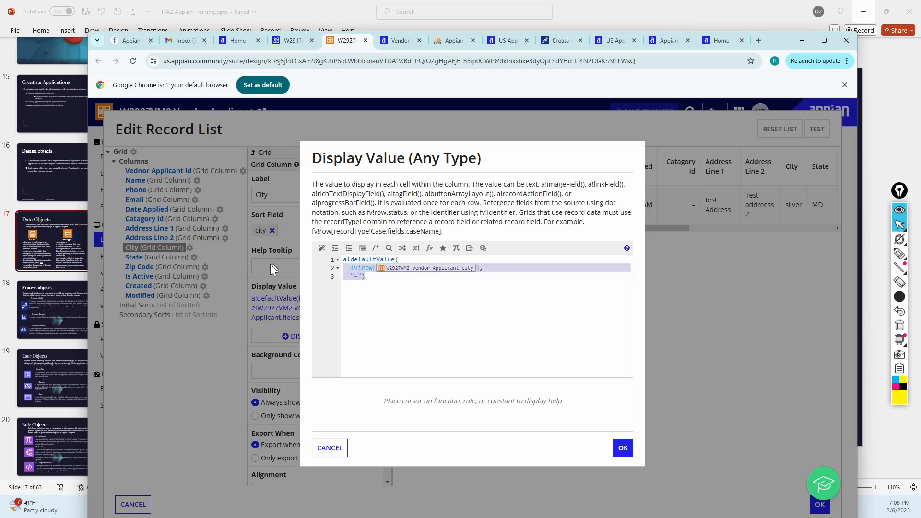
{"action": "left_click_drag", "start_coordinate": [435, 279], "coordinate": [317, 272]}
{"action": "double_click", "coordinate": [373, 289]}
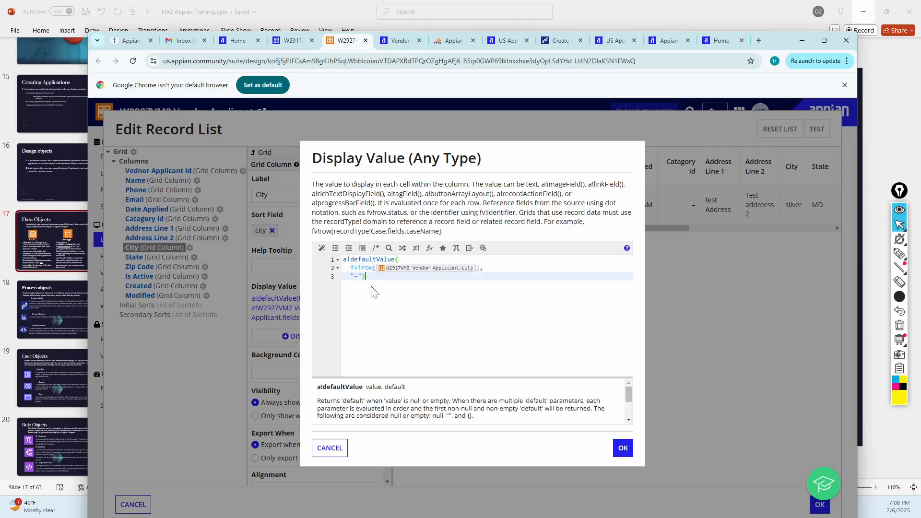
{"action": "left_click_drag", "start_coordinate": [410, 259], "coordinate": [305, 258]}
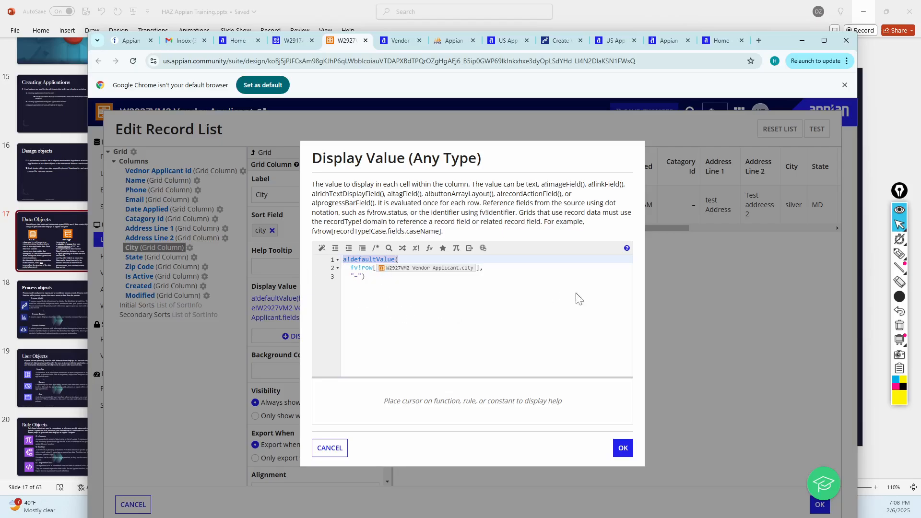
{"action": "left_click", "coordinate": [375, 287]}
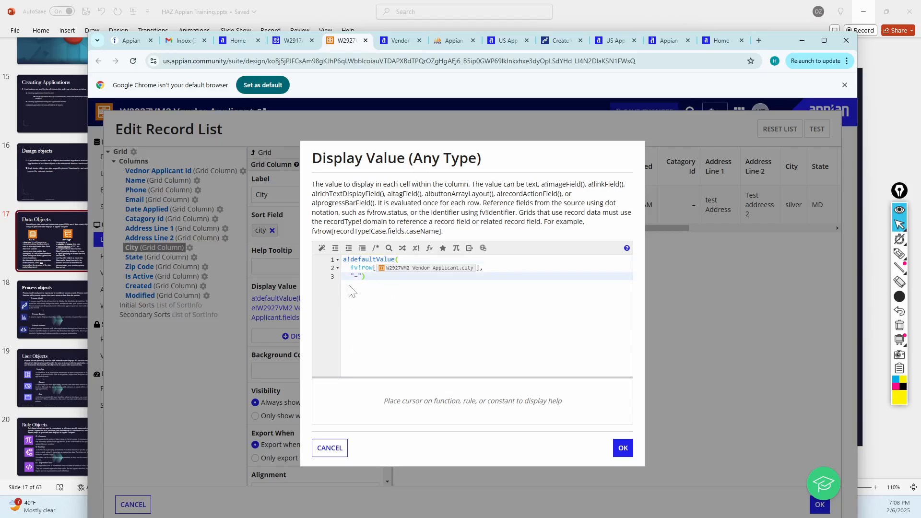
{"action": "left_click", "coordinate": [400, 260]}
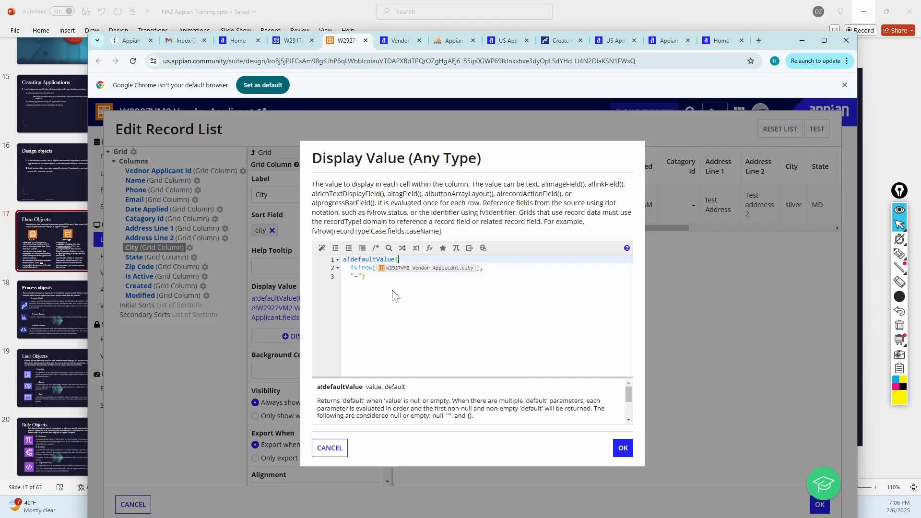
{"action": "left_click", "coordinate": [371, 303]}
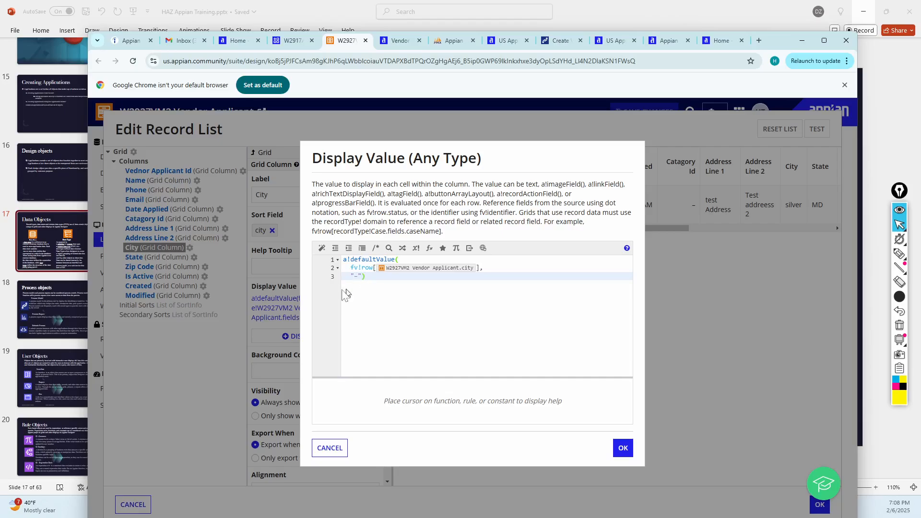
- Remove the a!defaultValue wrapper and "–" fallback from the City column's display value, leaving only the fv!row city reference, and apply it
{"action": "left_click_drag", "start_coordinate": [405, 258], "coordinate": [336, 262]}
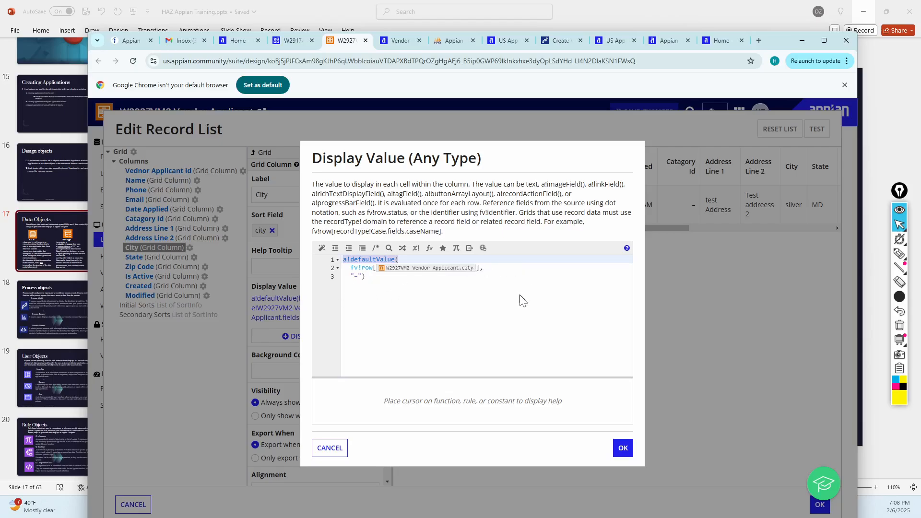
{"action": "key", "text": "BackSpace"}
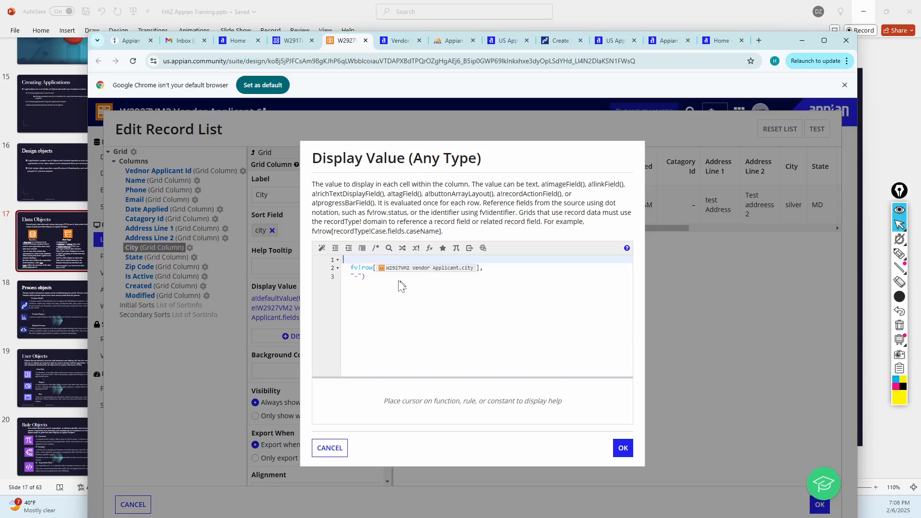
{"action": "left_click_drag", "start_coordinate": [378, 277], "coordinate": [483, 267]}
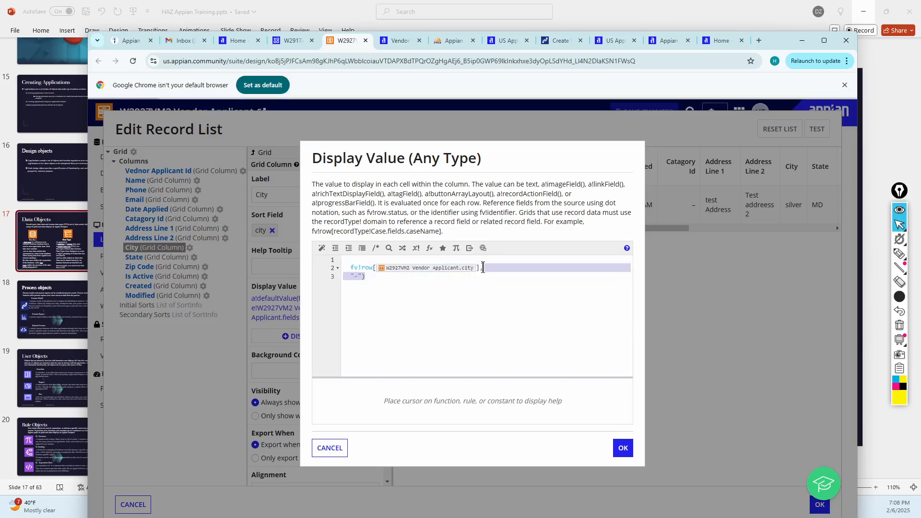
{"action": "key", "text": "BackSpace"}
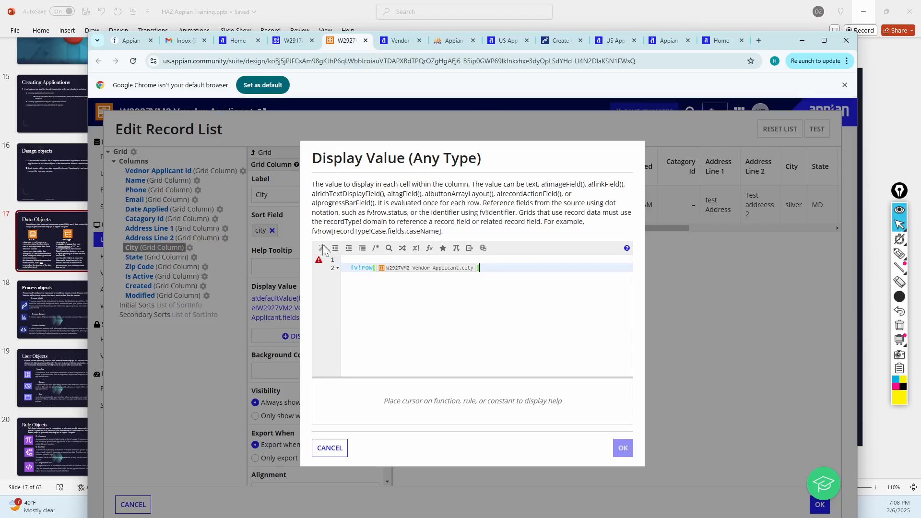
{"action": "left_click", "coordinate": [468, 326]}
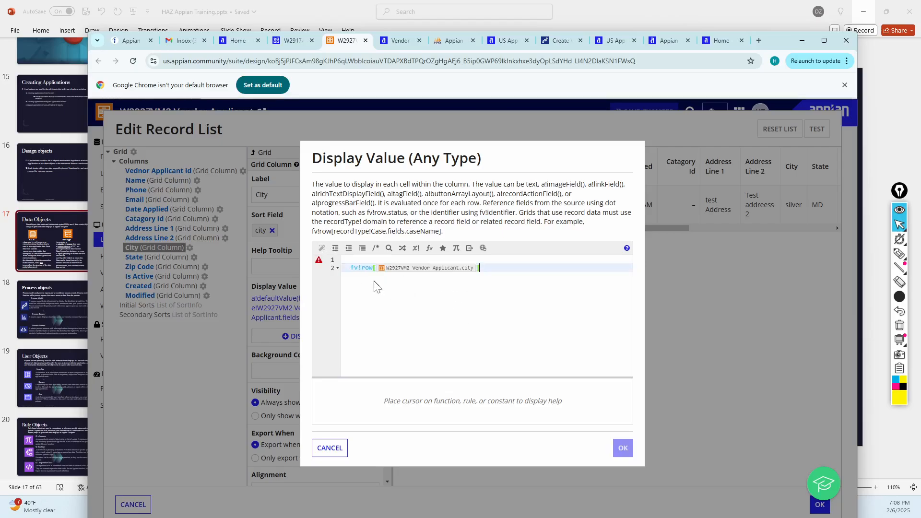
{"action": "left_click", "coordinate": [354, 270]}
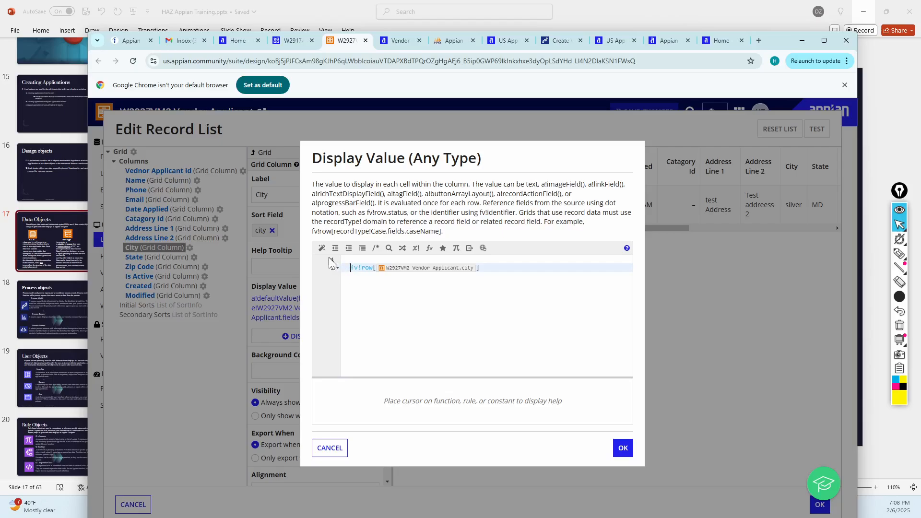
{"action": "key", "text": "BackSpace"}
{"action": "key", "text": "BackSpace"}
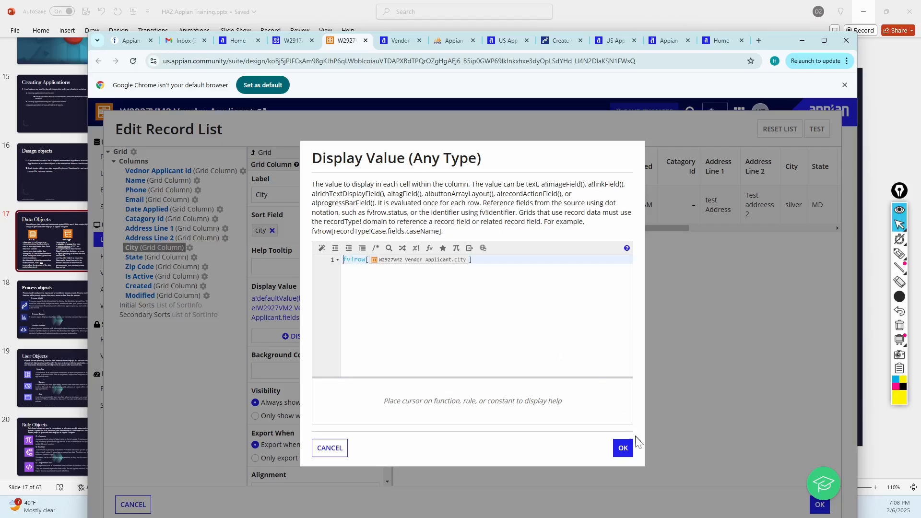
{"action": "left_click", "coordinate": [618, 449]}
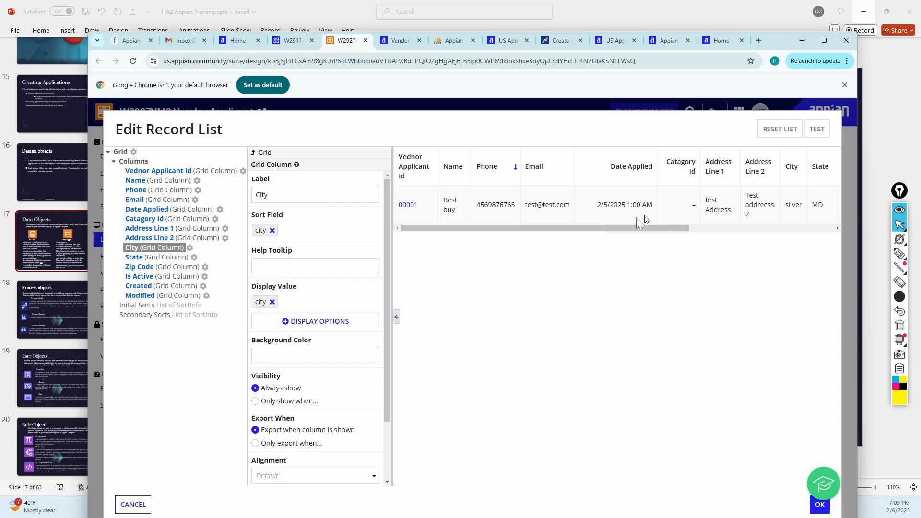
- Return to the overall grid settings and go to the end of the Columns list
{"action": "left_click_drag", "start_coordinate": [571, 229], "coordinate": [717, 229]}
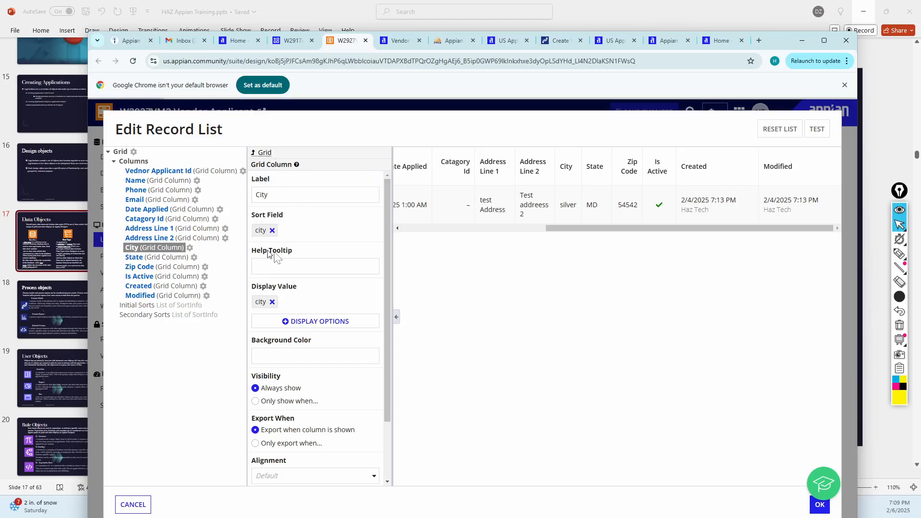
{"action": "left_click", "coordinate": [261, 152]}
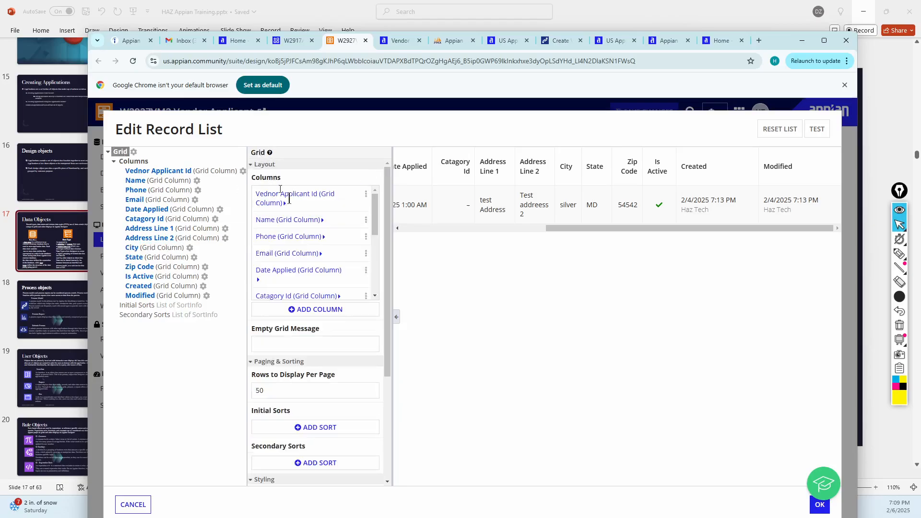
{"action": "scroll", "coordinate": [354, 243], "scroll_direction": "down", "scroll_amount": 3}
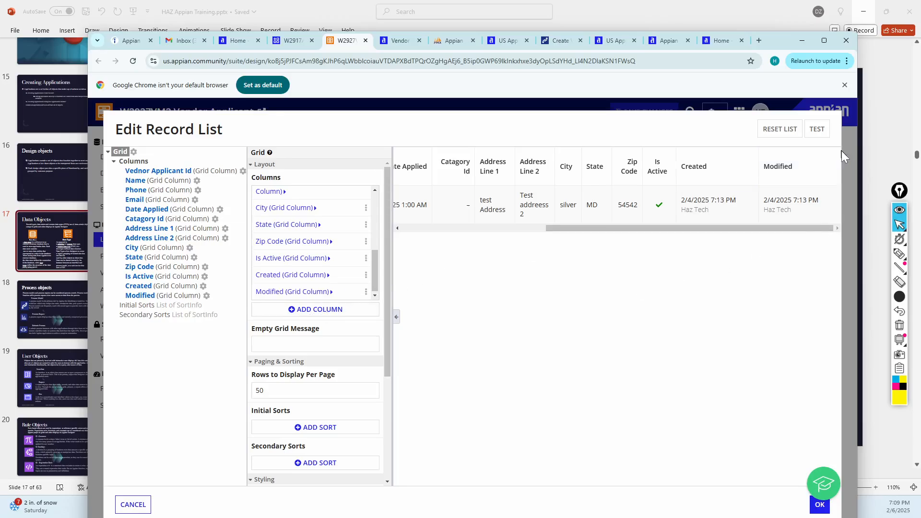
- Add a blank grid column after Modified and delete it again
{"action": "left_click", "coordinate": [317, 310]}
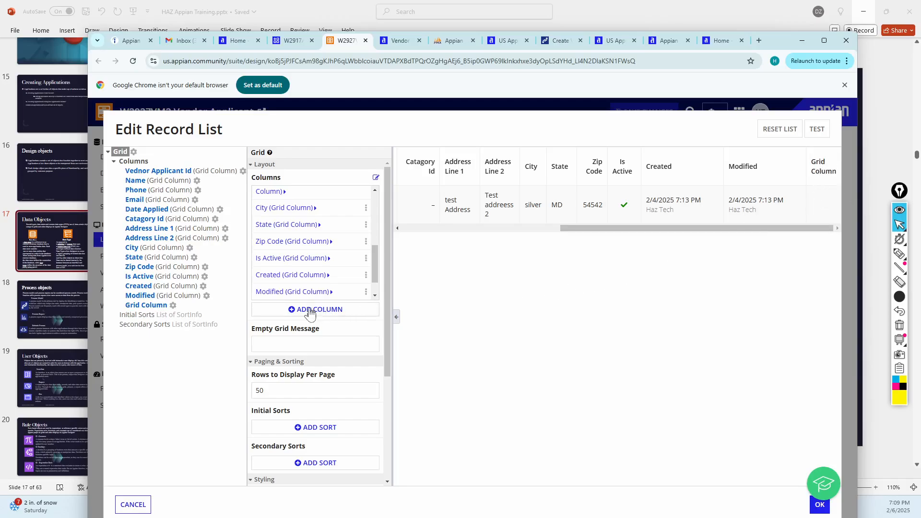
{"action": "scroll", "coordinate": [311, 287], "scroll_direction": "down", "scroll_amount": 1}
{"action": "scroll", "coordinate": [342, 288], "scroll_direction": "down", "scroll_amount": 3}
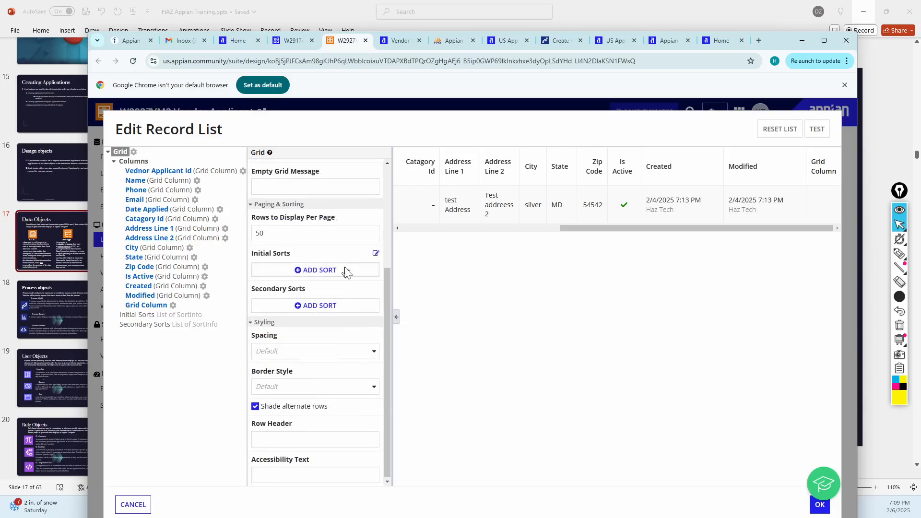
{"action": "scroll", "coordinate": [341, 288], "scroll_direction": "up", "scroll_amount": 3}
{"action": "scroll", "coordinate": [358, 271], "scroll_direction": "down", "scroll_amount": 1}
{"action": "mouse_move", "coordinate": [359, 272]}
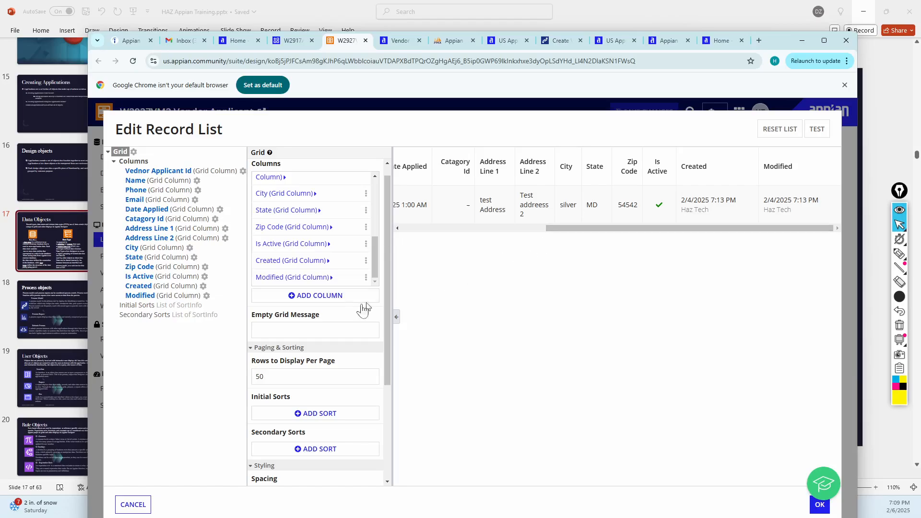
- Delete the Address Line 1 and Address Line 2 columns from the record list grid
{"action": "scroll", "coordinate": [334, 328], "scroll_direction": "up", "scroll_amount": 1}
{"action": "scroll", "coordinate": [363, 269], "scroll_direction": "up", "scroll_amount": 2}
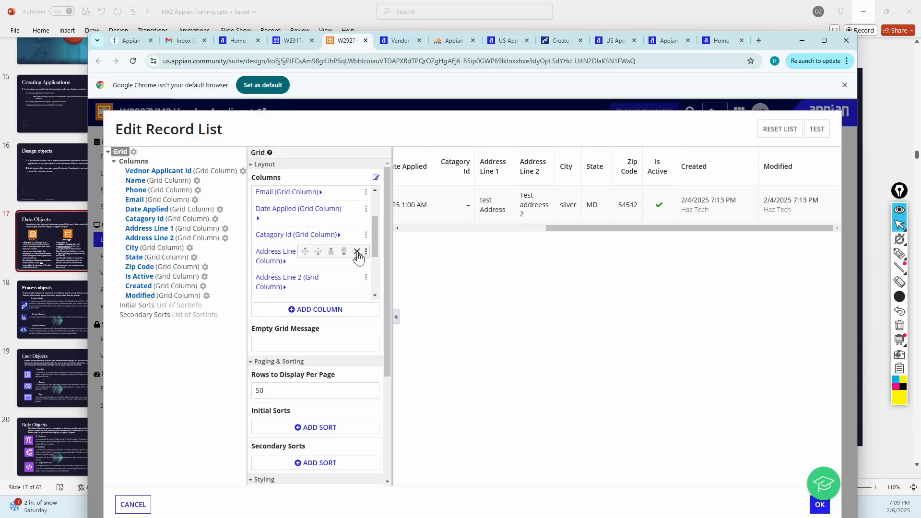
{"action": "left_click", "coordinate": [357, 253]}
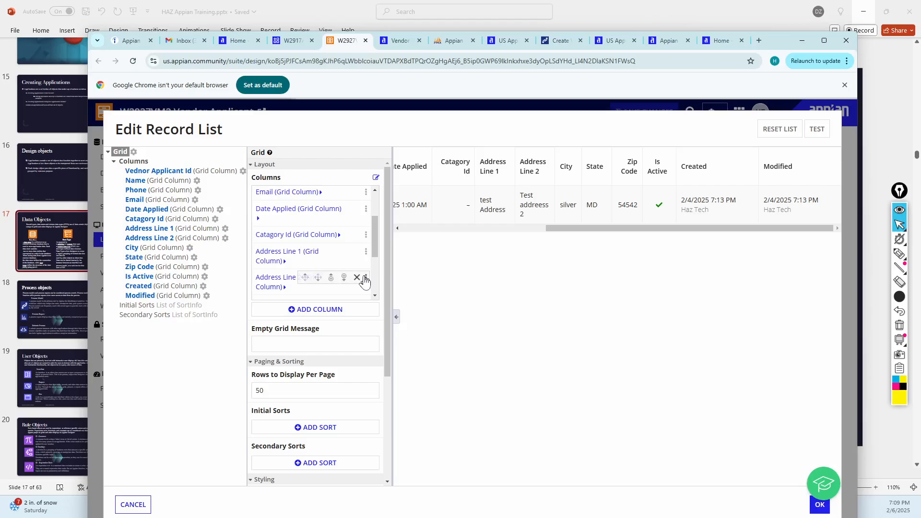
{"action": "mouse_move", "coordinate": [356, 252]}
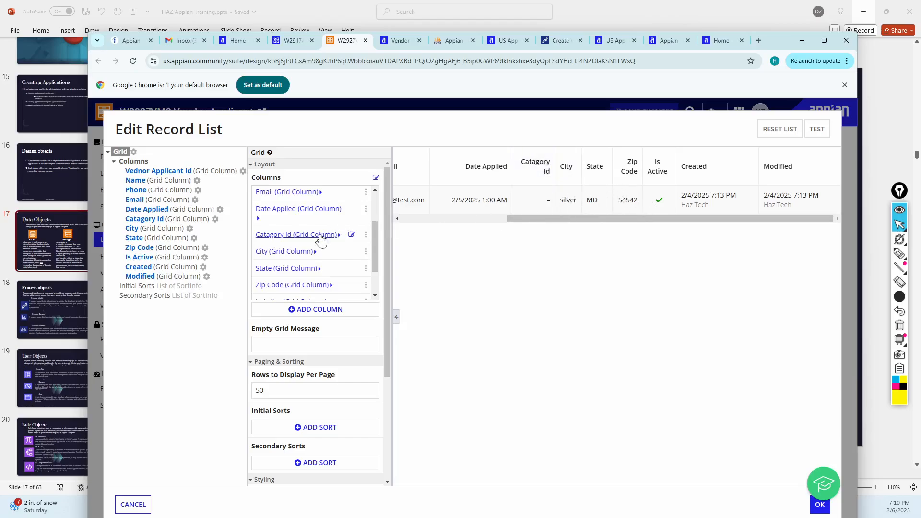
- Delete the Date Applied column from the record list grid
{"action": "scroll", "coordinate": [319, 240], "scroll_direction": "up", "scroll_amount": 2}
{"action": "scroll", "coordinate": [320, 241], "scroll_direction": "down", "scroll_amount": 1}
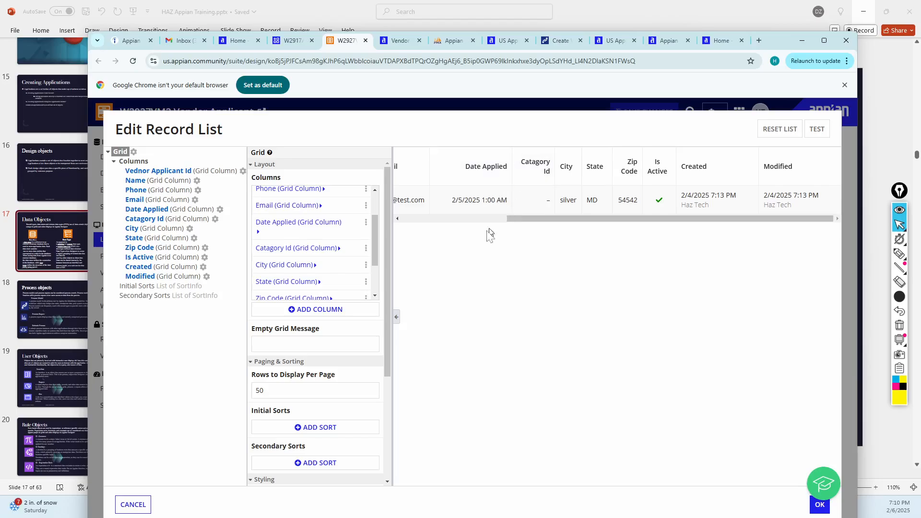
{"action": "scroll", "coordinate": [358, 272], "scroll_direction": "up", "scroll_amount": 1}
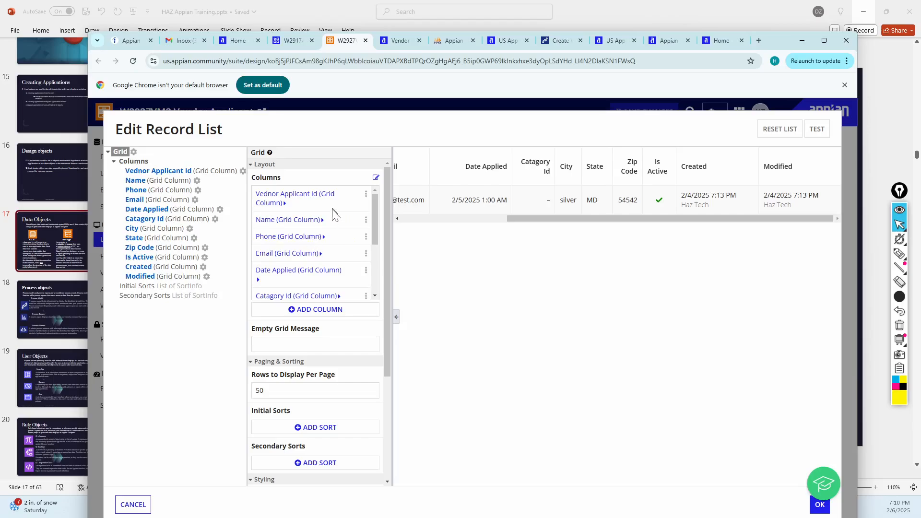
{"action": "scroll", "coordinate": [328, 235], "scroll_direction": "down", "scroll_amount": 1}
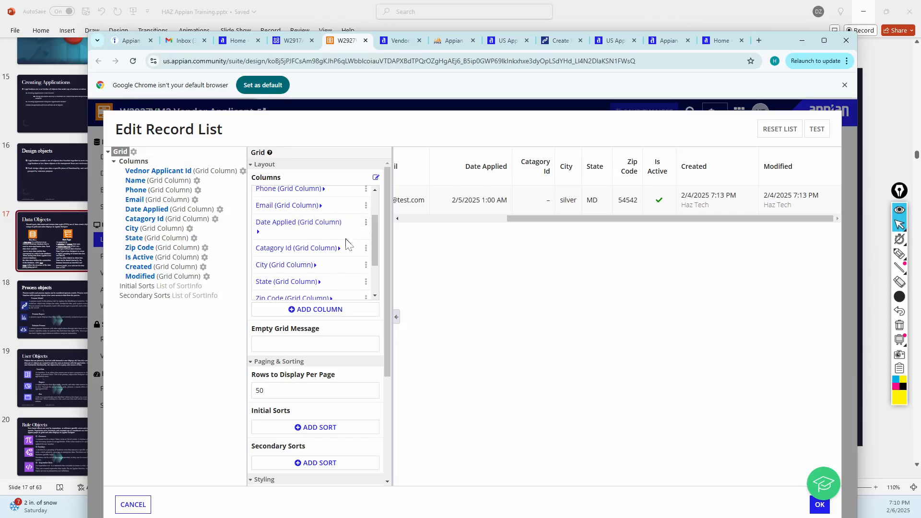
{"action": "scroll", "coordinate": [347, 240], "scroll_direction": "down", "scroll_amount": 1}
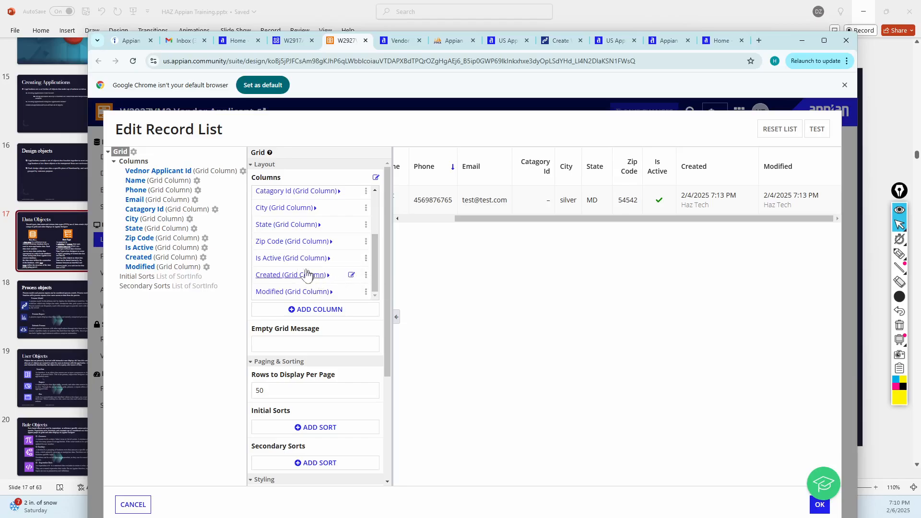
- Delete the Modified column from the record list grid and check the remaining columns in the preview
{"action": "scroll", "coordinate": [312, 273], "scroll_direction": "down", "scroll_amount": 3}
{"action": "scroll", "coordinate": [336, 267], "scroll_direction": "up", "scroll_amount": 3}
{"action": "mouse_move", "coordinate": [364, 293]}
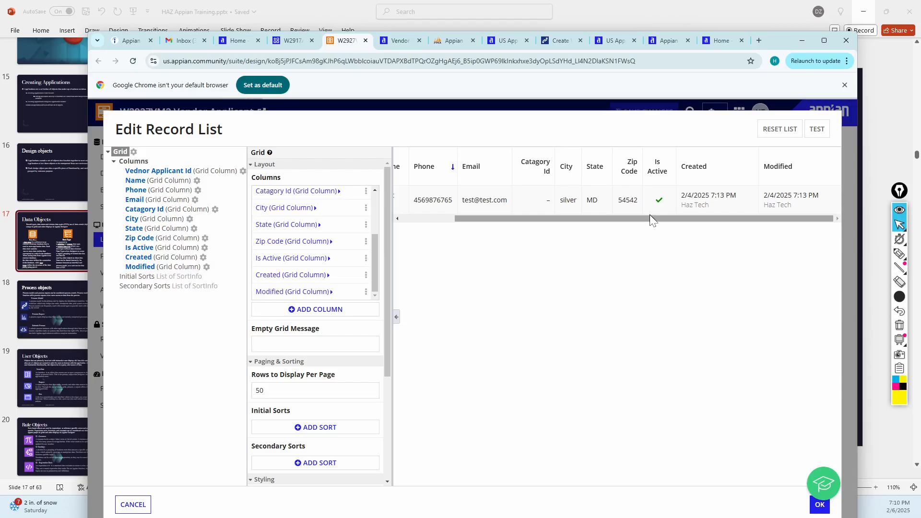
{"action": "left_click_drag", "start_coordinate": [644, 219], "coordinate": [570, 219]}
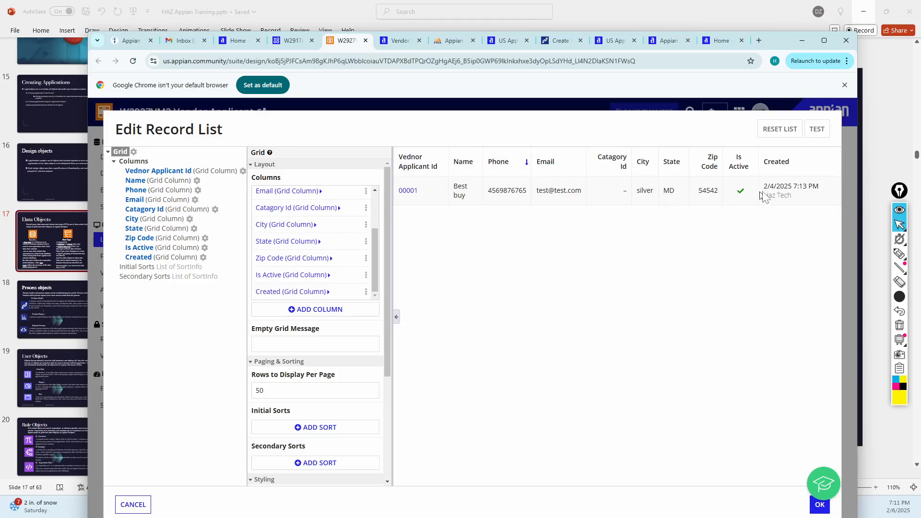
{"action": "scroll", "coordinate": [319, 286], "scroll_direction": "down", "scroll_amount": 2}
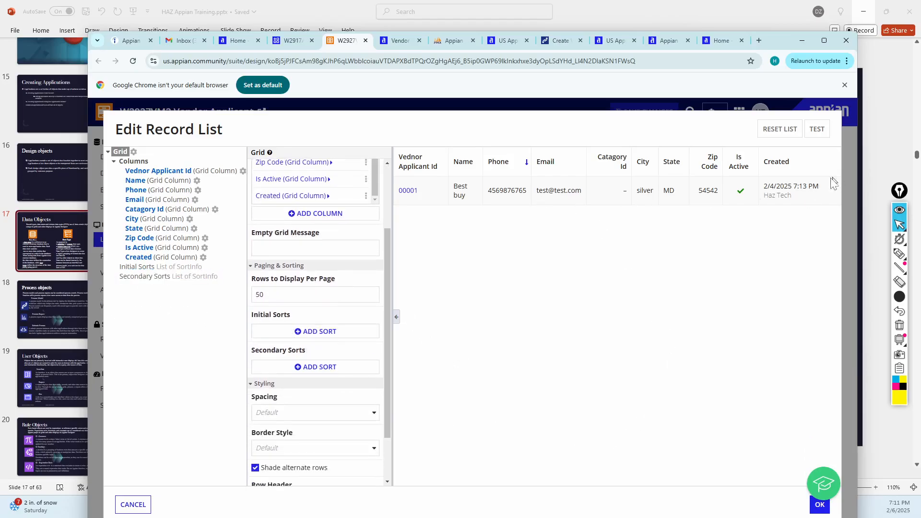
{"action": "scroll", "coordinate": [365, 240], "scroll_direction": "up", "scroll_amount": 2}
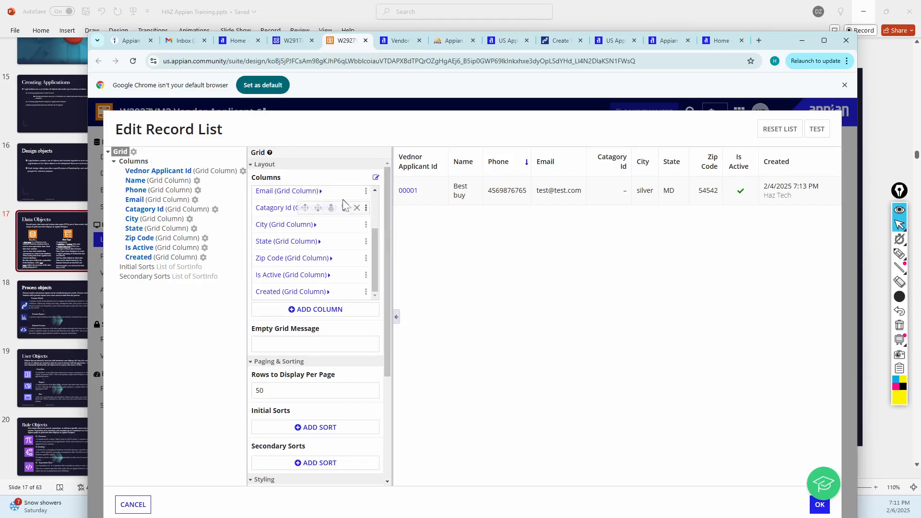
- Apply and save the record list changes, and reload the Vendor Applicants list to check its columns
{"action": "scroll", "coordinate": [307, 307], "scroll_direction": "down", "scroll_amount": 3}
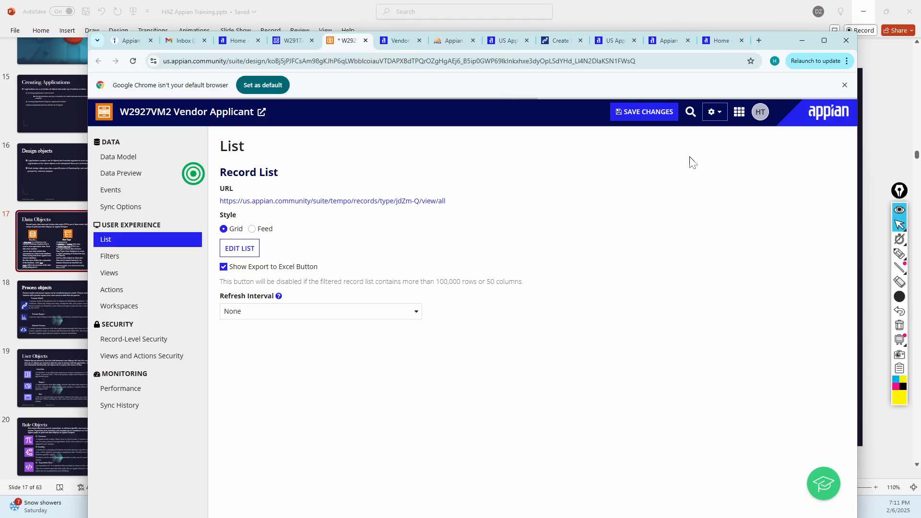
{"action": "left_click", "coordinate": [384, 42]}
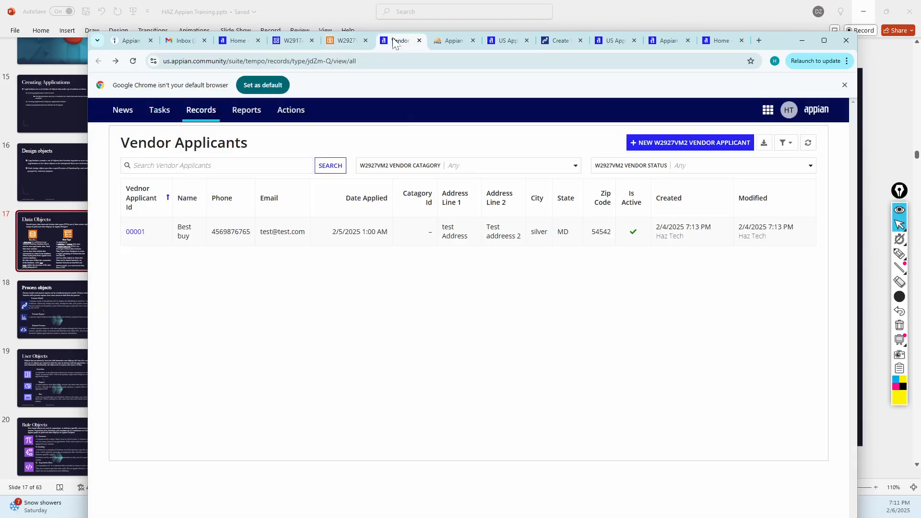
{"action": "left_click", "coordinate": [134, 62]}
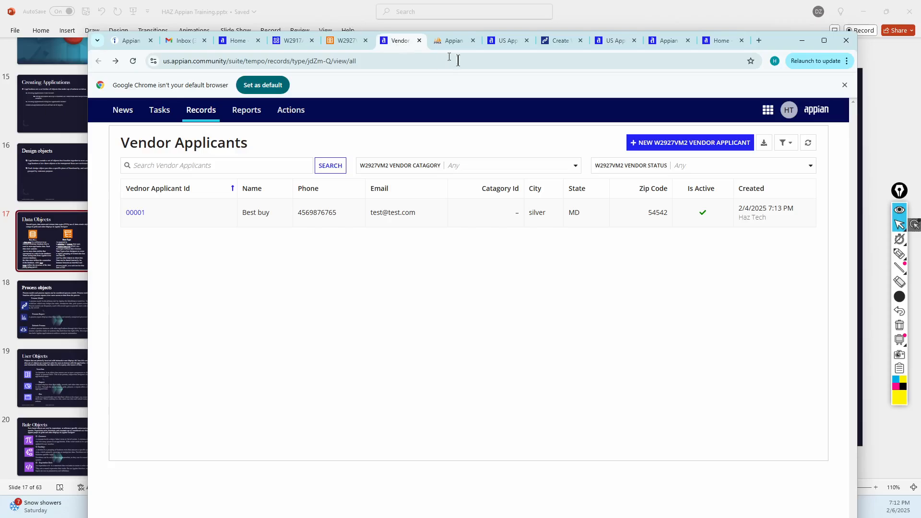
- Rename the Catagory Id column's label to "Catagory" in the record list grid and save the record type
{"action": "left_click", "coordinate": [342, 40]}
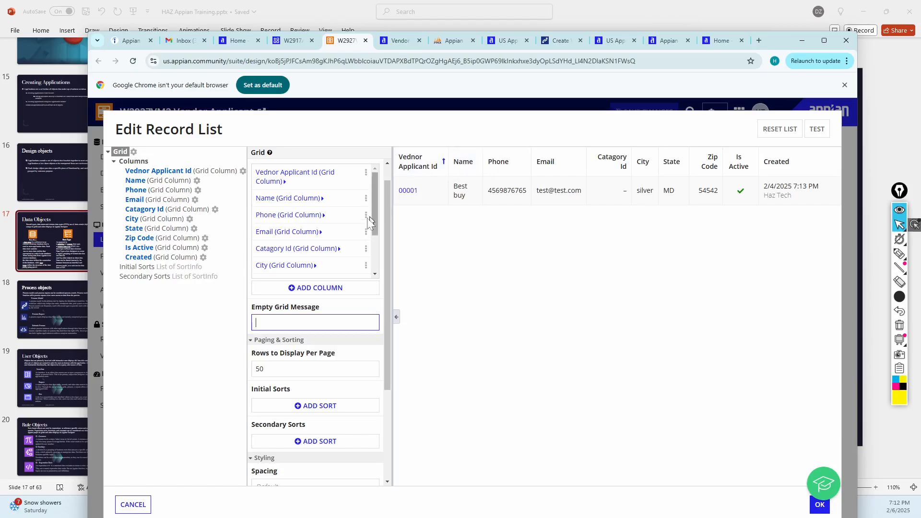
{"action": "scroll", "coordinate": [289, 212], "scroll_direction": "up", "scroll_amount": 1}
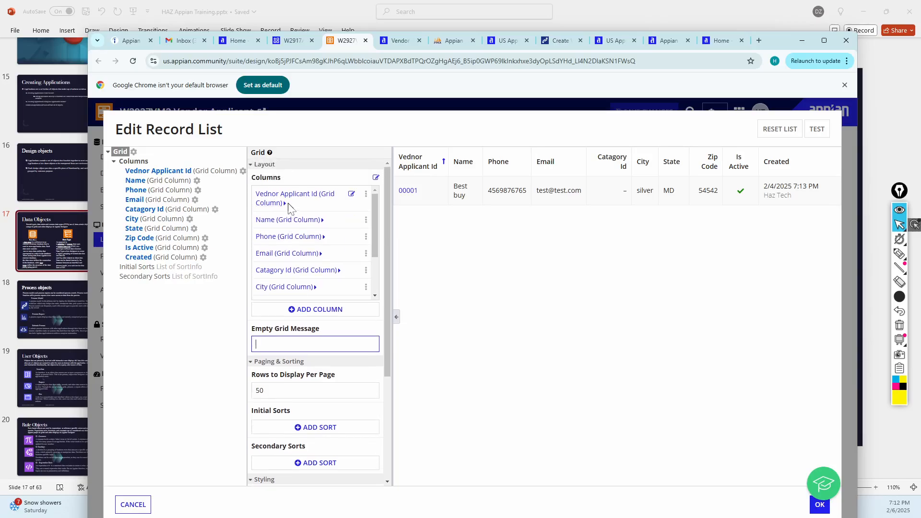
{"action": "left_click", "coordinate": [285, 272]}
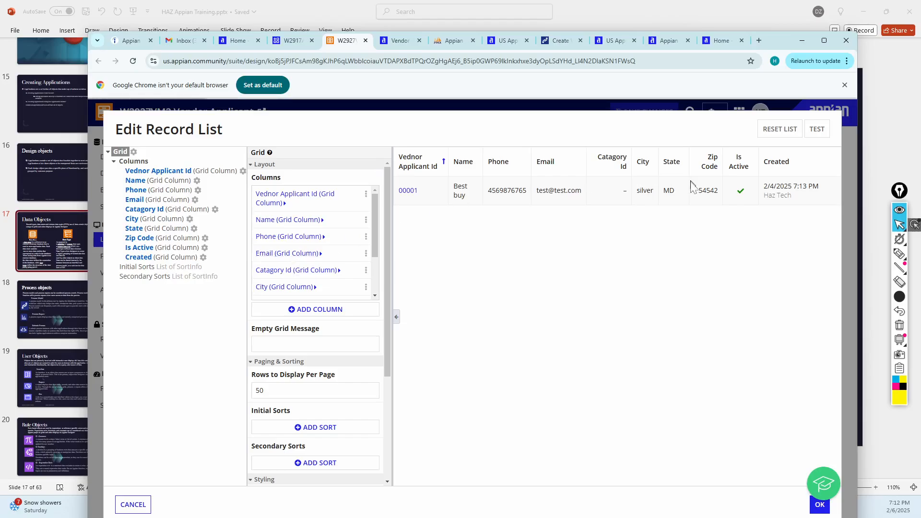
{"action": "left_click", "coordinate": [621, 165]}
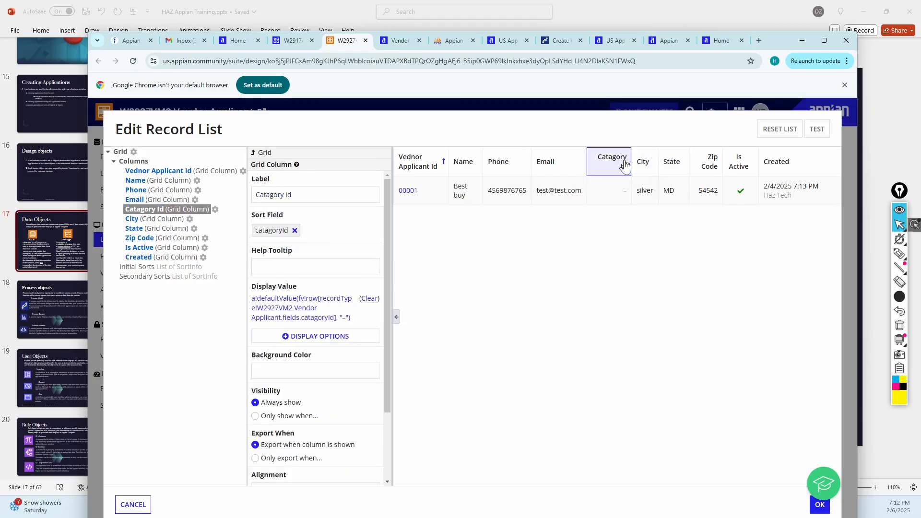
{"action": "left_click", "coordinate": [293, 196]}
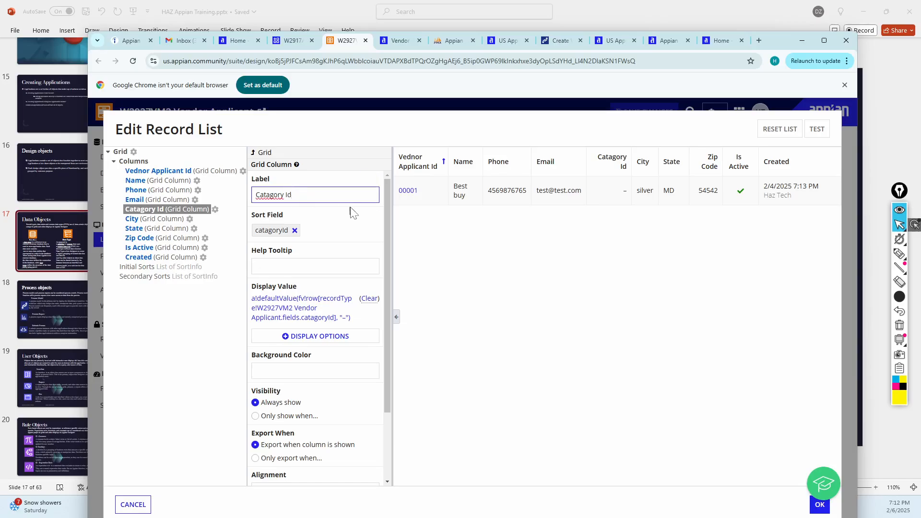
{"action": "key", "text": "BackSpace"}
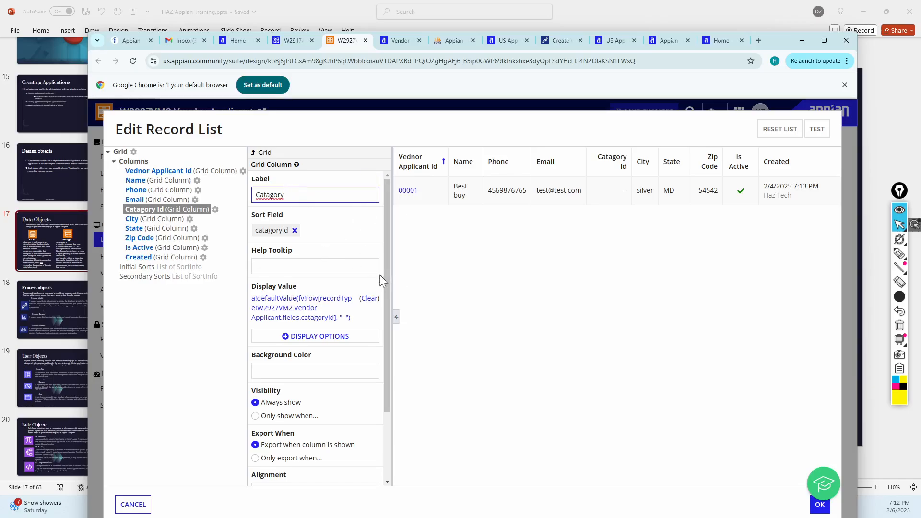
{"action": "scroll", "coordinate": [359, 283], "scroll_direction": "down", "scroll_amount": 2}
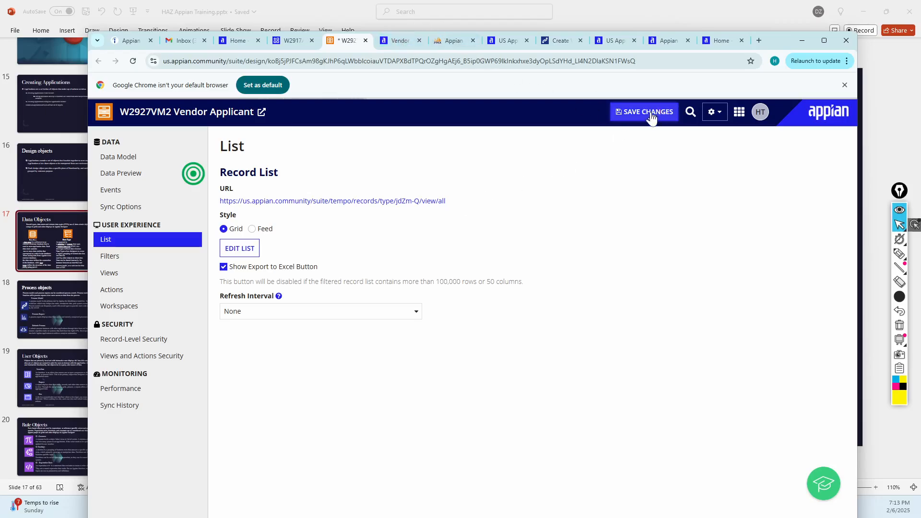
- Reload the Vendor Applicants list to check the renamed column and open vendor applicant record 00001
{"action": "left_click", "coordinate": [398, 40]}
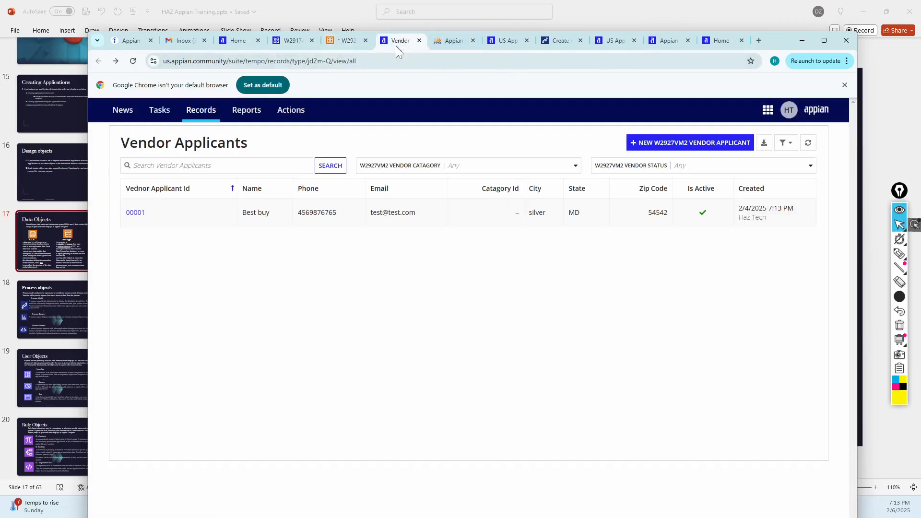
{"action": "left_click", "coordinate": [133, 61]}
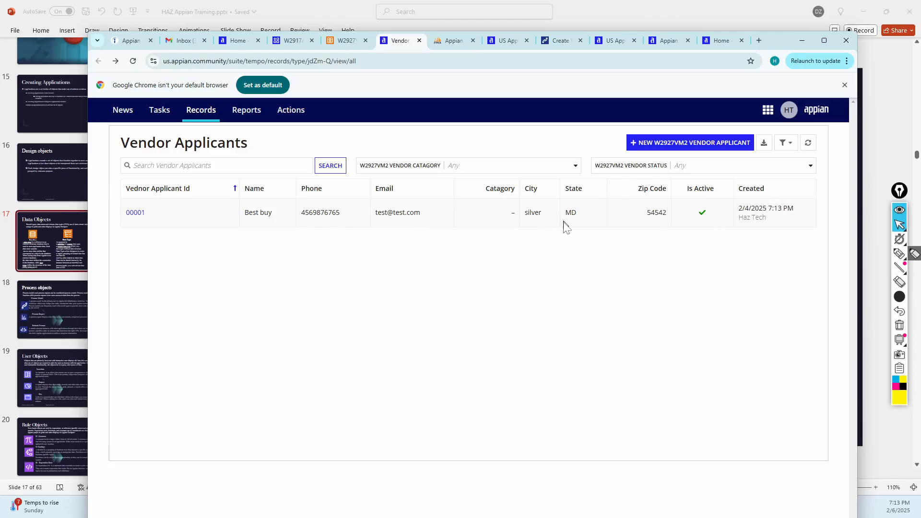
{"action": "left_click", "coordinate": [131, 213]}
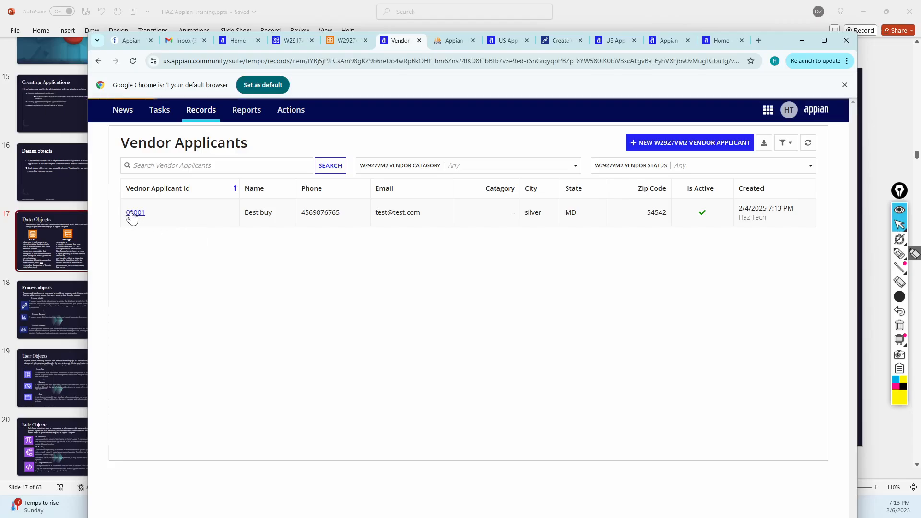
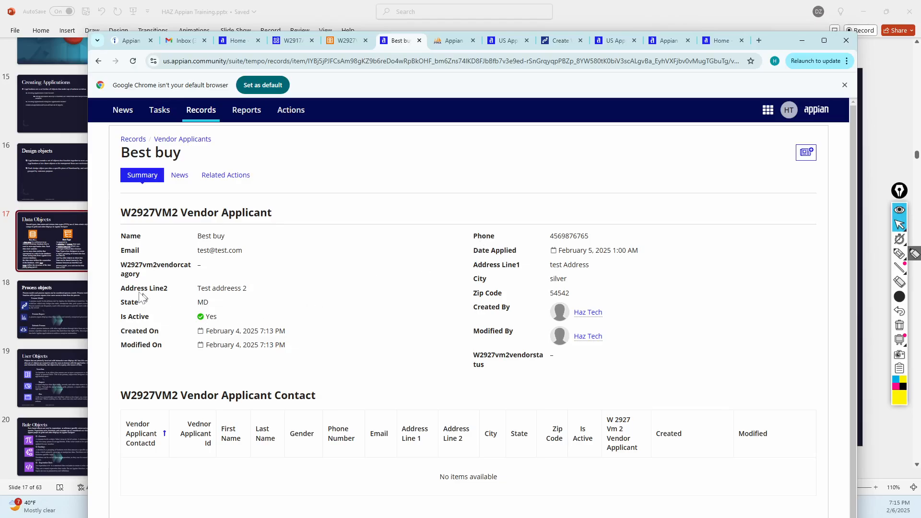
- Switch to the PowerPoint Data Objects slide and highlight the Record Type text on gathering data by topic and displaying it in record views
{"action": "left_click", "coordinate": [48, 245]}
{"action": "left_click", "coordinate": [744, 290]}
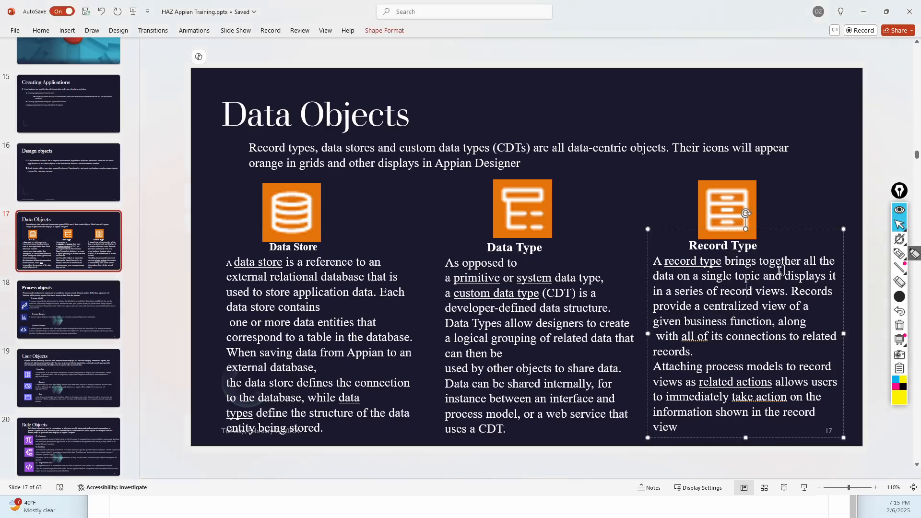
{"action": "left_click_drag", "start_coordinate": [760, 262], "coordinate": [817, 277]}
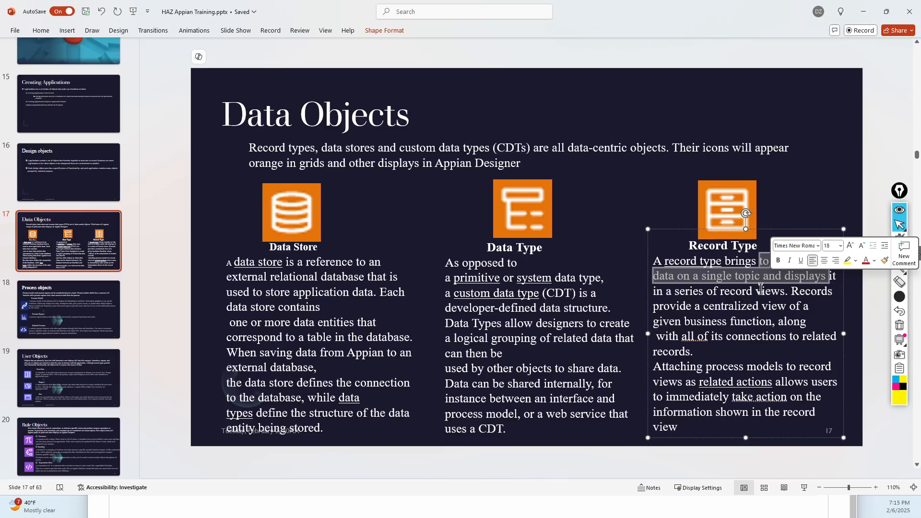
{"action": "left_click", "coordinate": [705, 278]}
{"action": "left_click_drag", "start_coordinate": [706, 278], "coordinate": [787, 307]}
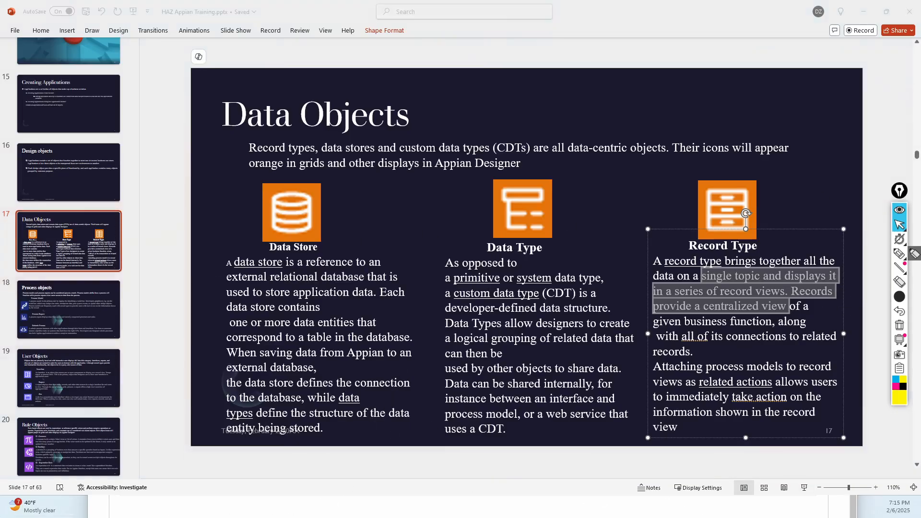
- Switch back to Appian and start the Update W2927VM2 Vendor Applicant related action for the Best buy record
{"action": "key", "text": "alt+Tab"}
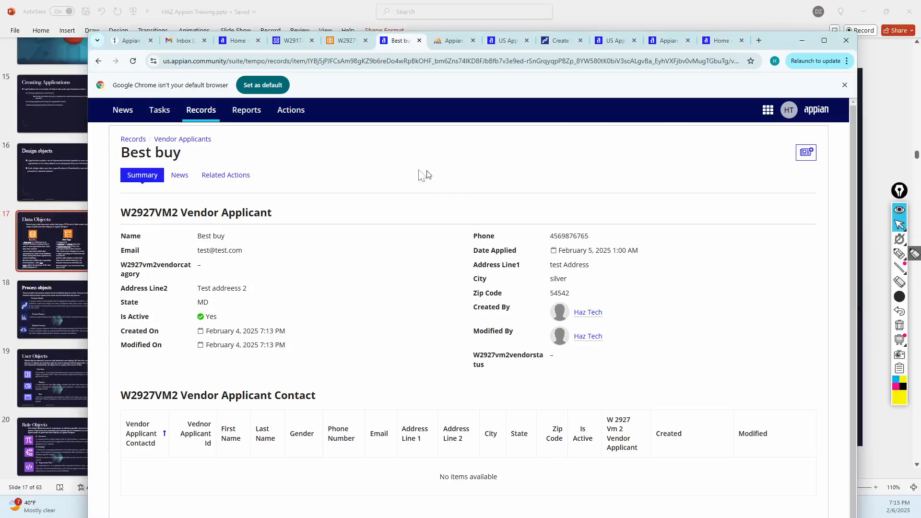
{"action": "left_click", "coordinate": [223, 177]}
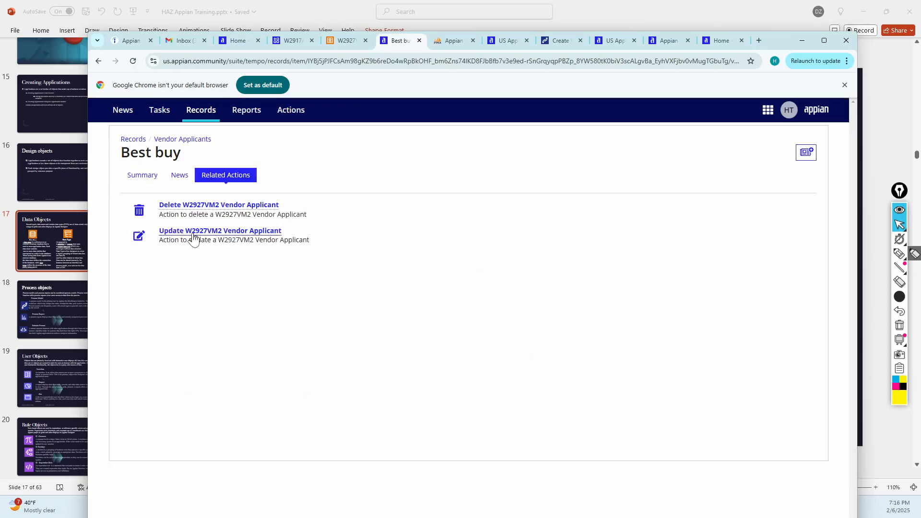
{"action": "left_click", "coordinate": [194, 235]}
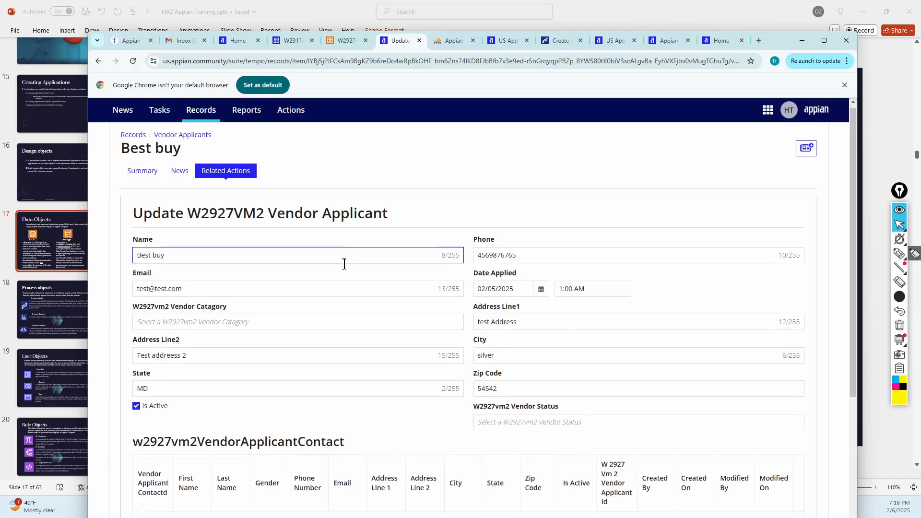
{"action": "scroll", "coordinate": [346, 263], "scroll_direction": "down", "scroll_amount": 1}
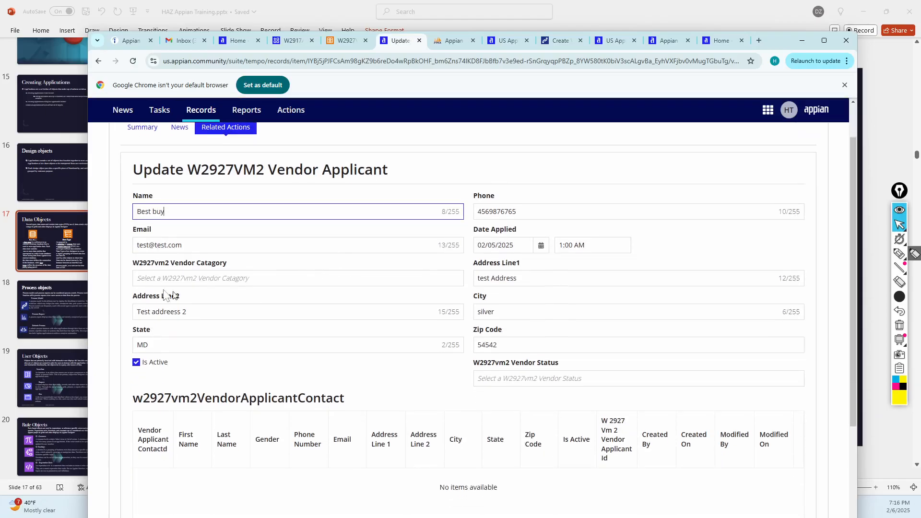
- Set the vendor applicant's Date Applied to 02/06/2025 in the update form
{"action": "left_click", "coordinate": [541, 246]}
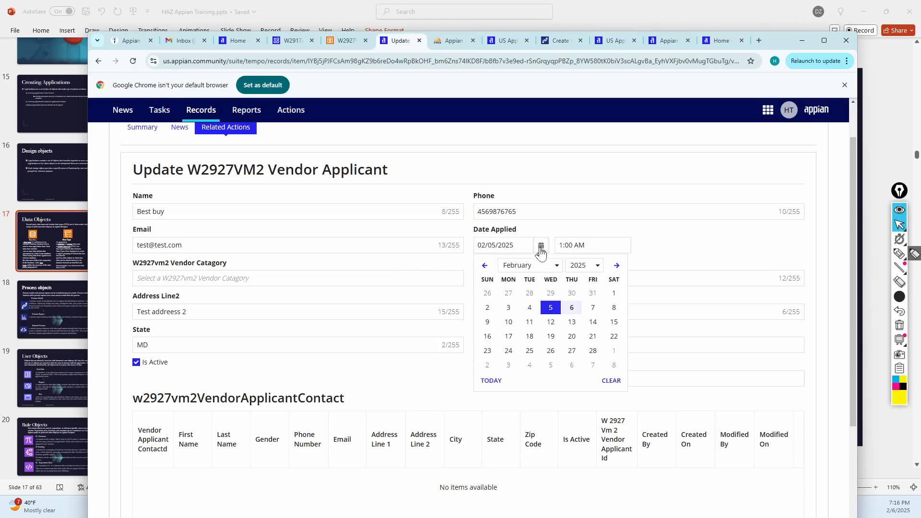
{"action": "left_click", "coordinate": [572, 307]}
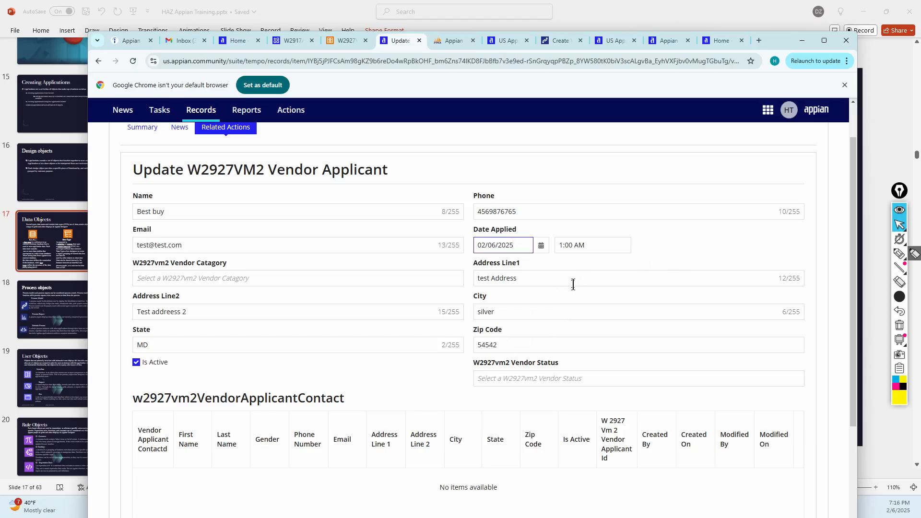
{"action": "scroll", "coordinate": [617, 366], "scroll_direction": "down", "scroll_amount": 3}
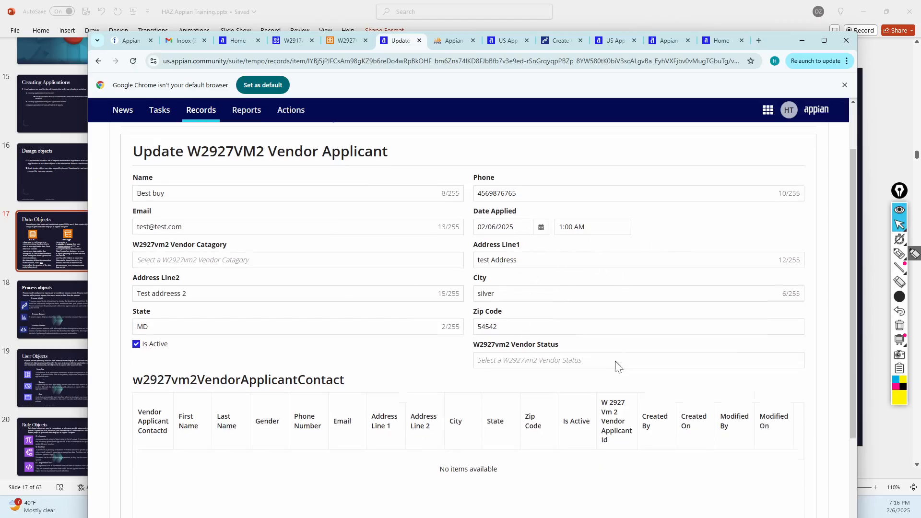
{"action": "left_click", "coordinate": [791, 473]}
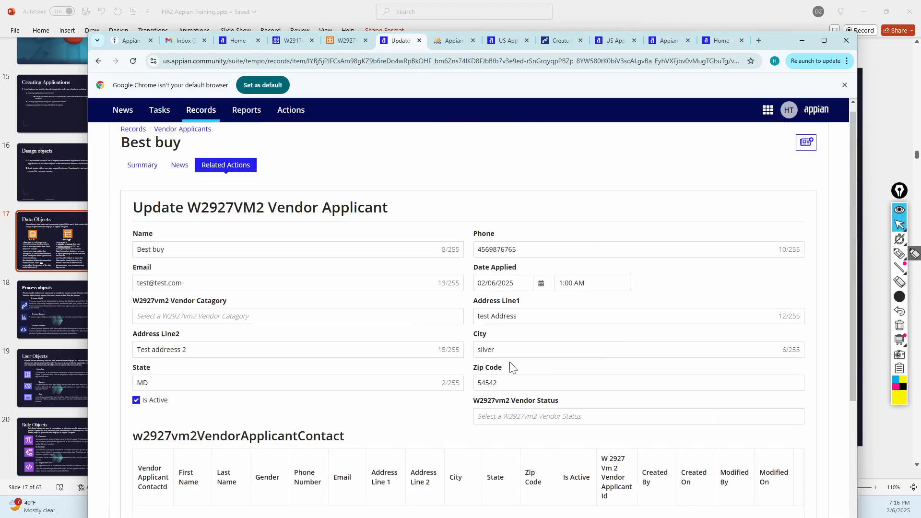
- Add a 2 to the end of the applicant email's domain name before .com, submit the update, and check it in the record summary
{"action": "left_click", "coordinate": [168, 283]}
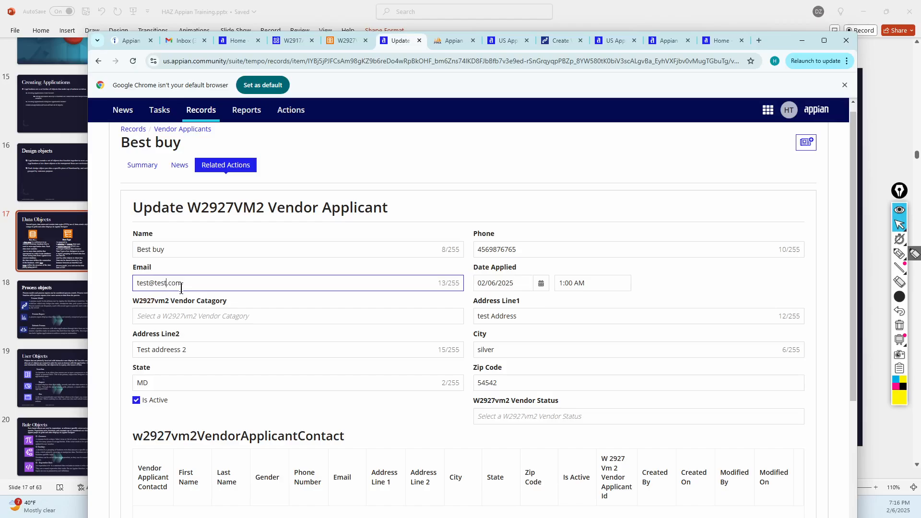
{"action": "type", "text": "2"}
{"action": "scroll", "coordinate": [270, 286], "scroll_direction": "down", "scroll_amount": 2}
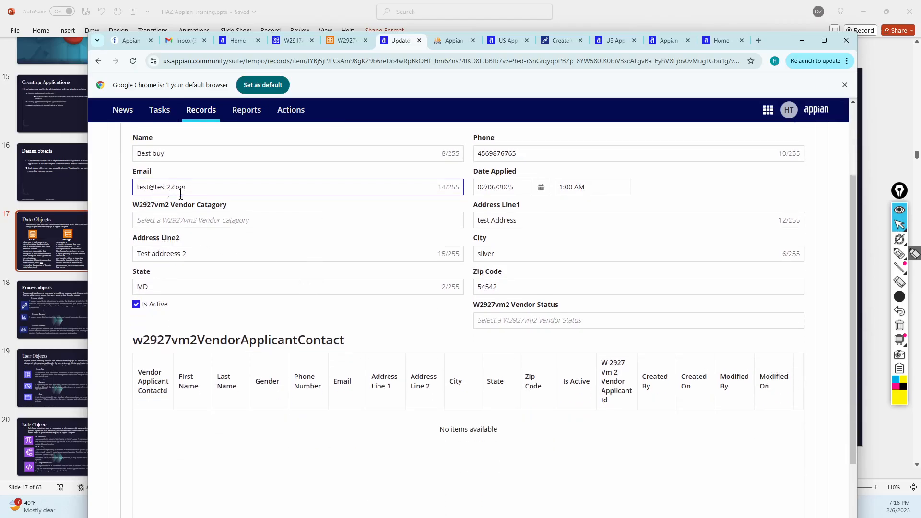
{"action": "scroll", "coordinate": [584, 304], "scroll_direction": "down", "scroll_amount": 2}
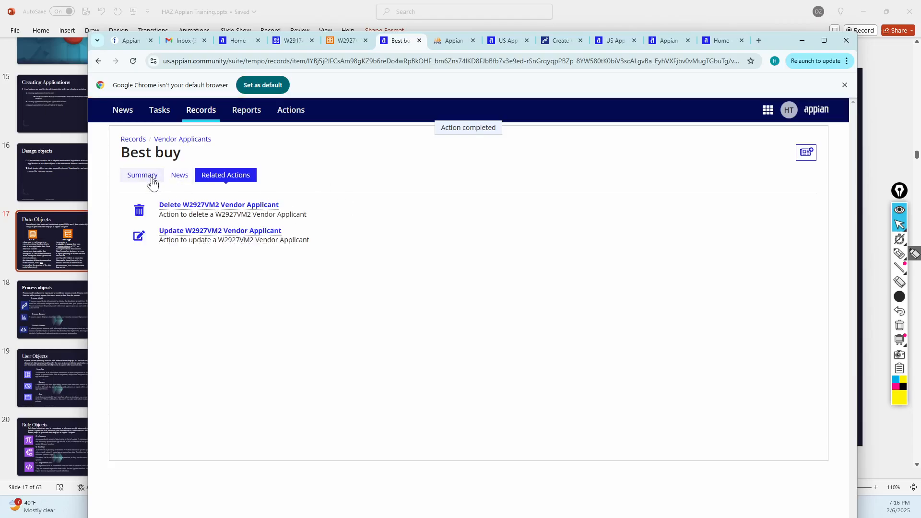
{"action": "left_click", "coordinate": [152, 179]}
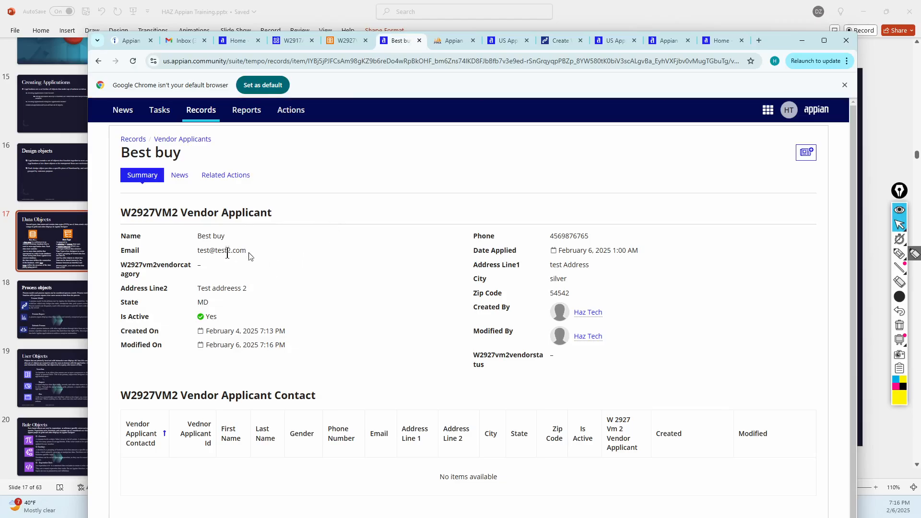
{"action": "left_click_drag", "start_coordinate": [249, 253], "coordinate": [173, 253]}
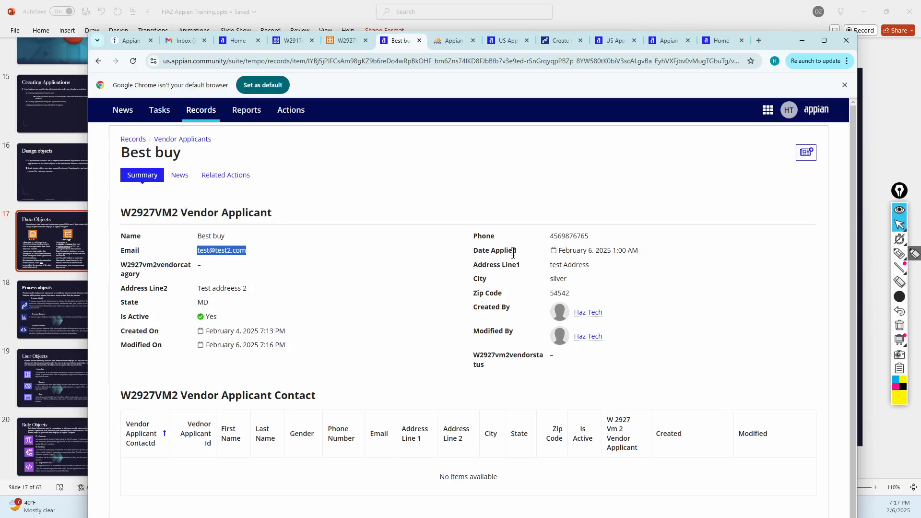
- Switch to the PowerPoint Data Objects slide and highlight "Attaching process models" in the Record Type description
{"action": "left_click", "coordinate": [65, 264]}
{"action": "left_click", "coordinate": [722, 367]}
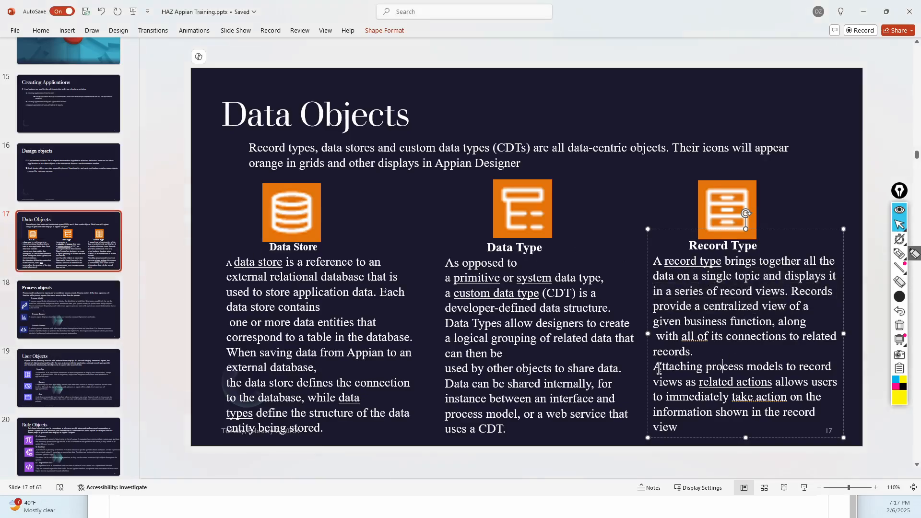
{"action": "left_click_drag", "start_coordinate": [654, 367], "coordinate": [773, 375]}
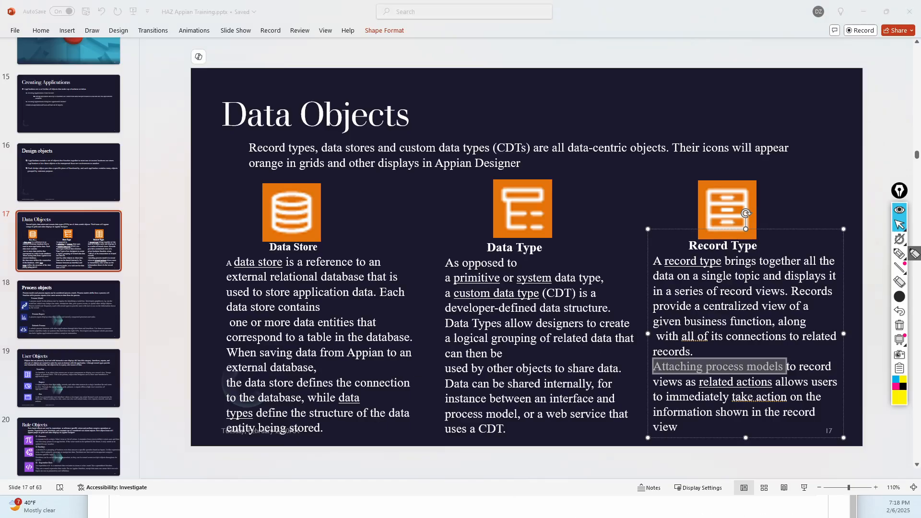
- Switch back to Appian and review the Best buy record's Summary and Related Actions views
{"action": "left_click", "coordinate": [677, 463]}
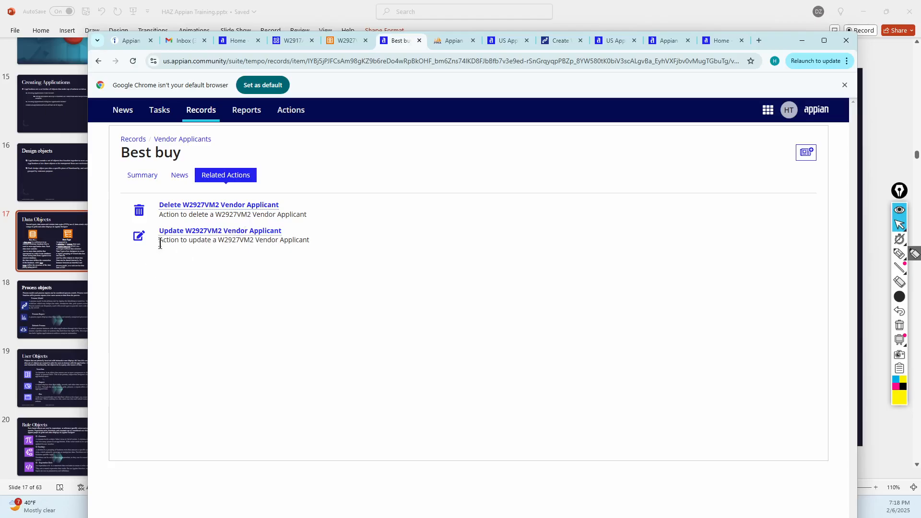
{"action": "left_click", "coordinate": [140, 182]}
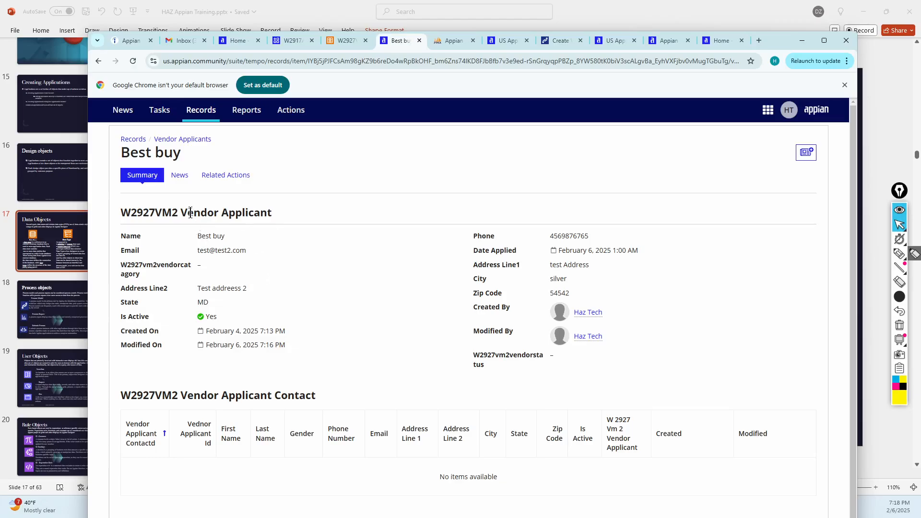
{"action": "left_click", "coordinate": [224, 176]}
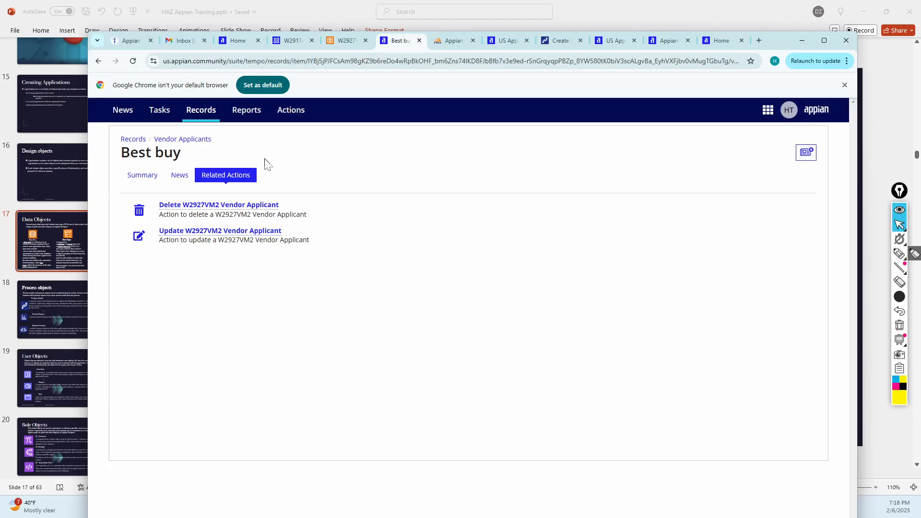
- Compare the Best buy record's Summary view with the Summary entry in the Vendor Applicant record type's Views configuration
{"action": "left_click", "coordinate": [149, 183]}
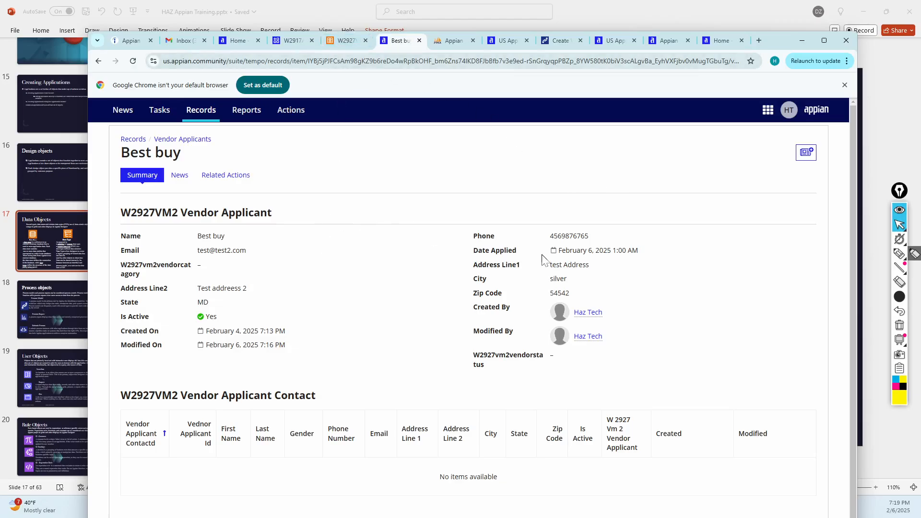
{"action": "left_click", "coordinate": [341, 42]}
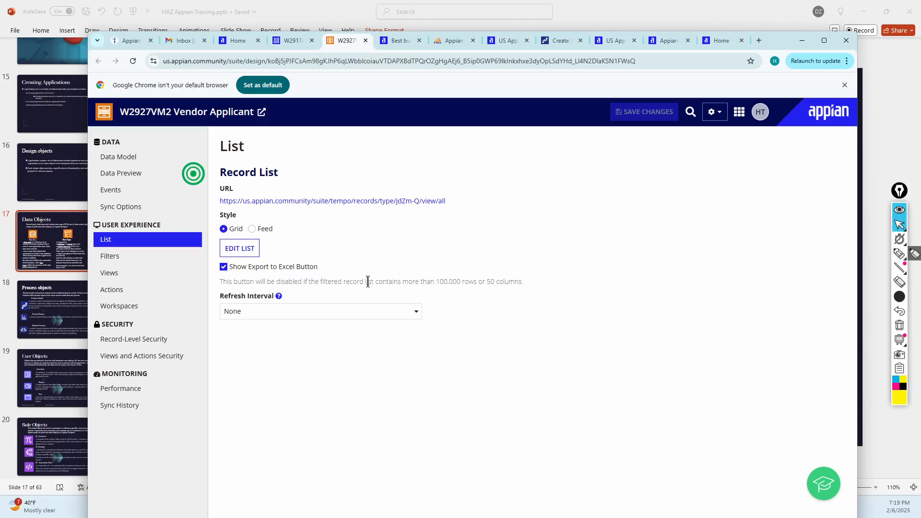
{"action": "left_click", "coordinate": [111, 276]}
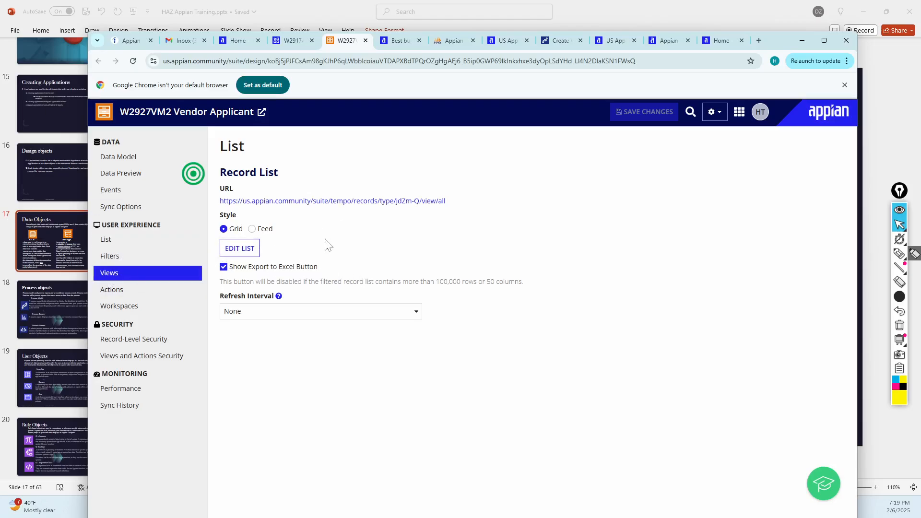
{"action": "left_click", "coordinate": [397, 42]}
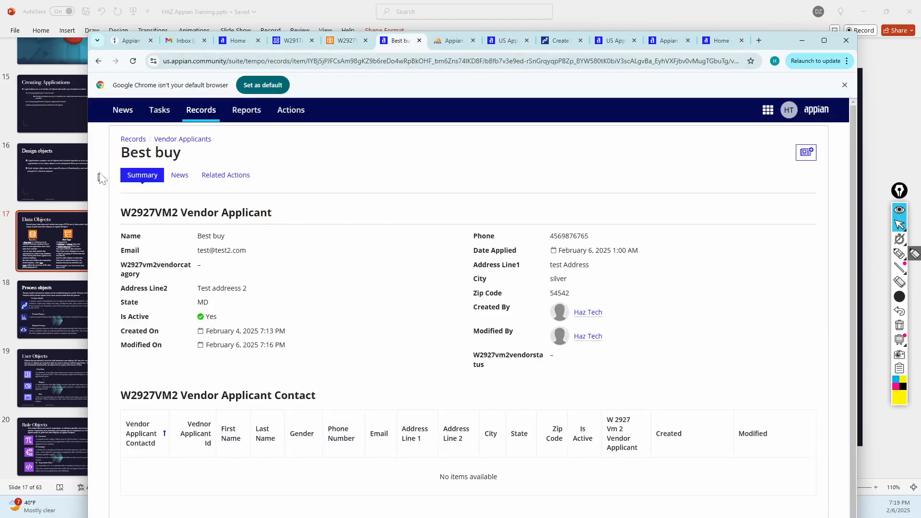
{"action": "left_click", "coordinate": [341, 42]}
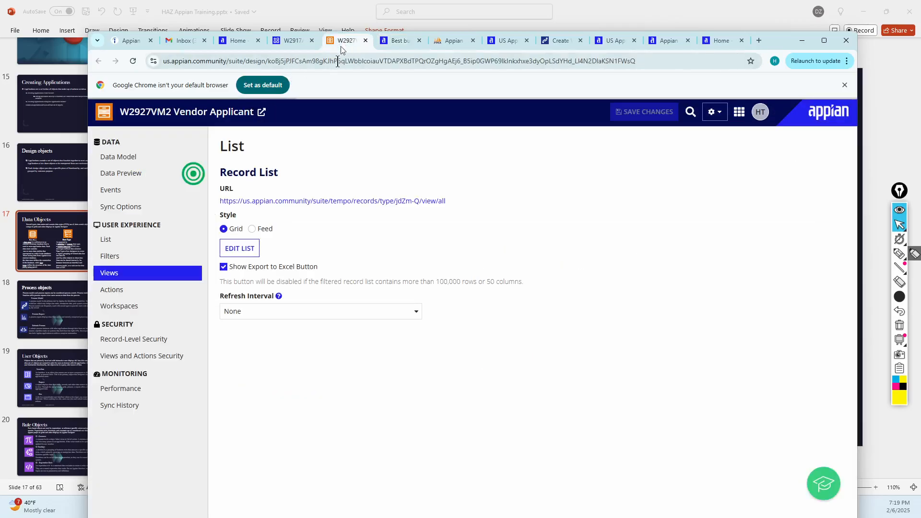
{"action": "left_click", "coordinate": [120, 277]}
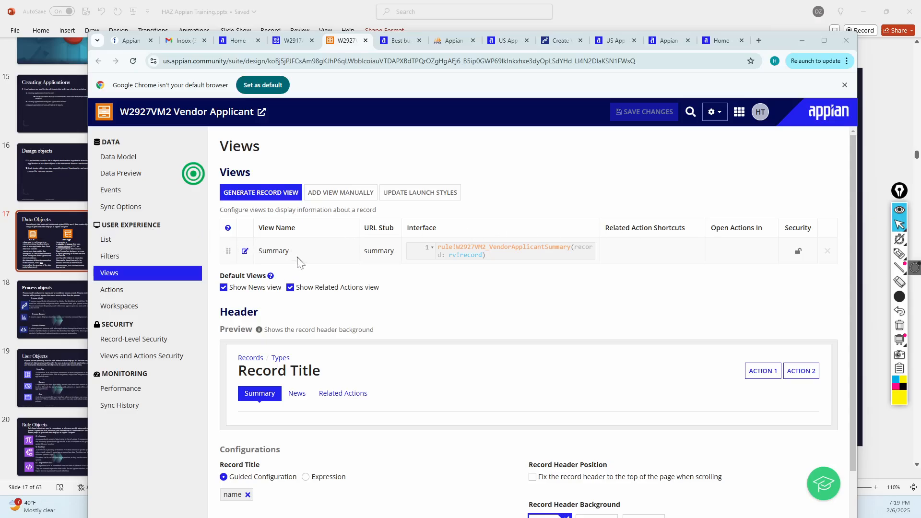
{"action": "left_click_drag", "start_coordinate": [299, 262], "coordinate": [265, 261]}
{"action": "left_click", "coordinate": [397, 41]}
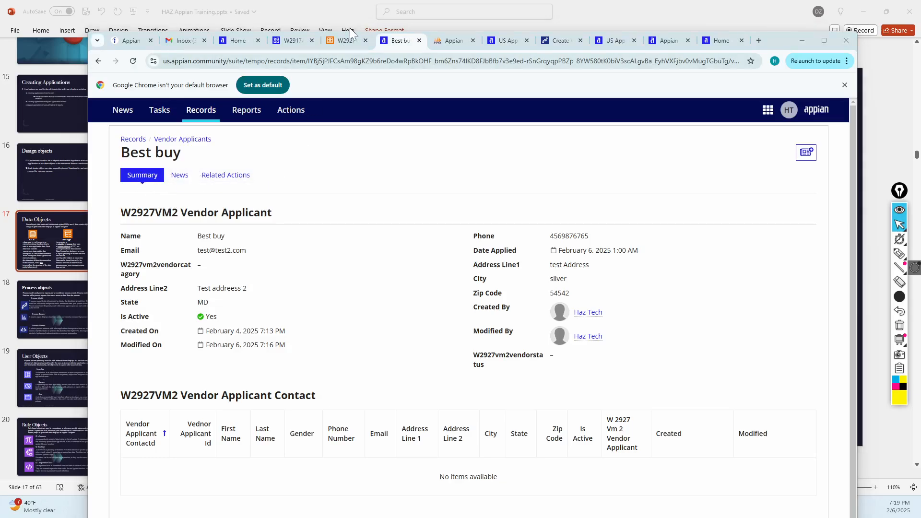
{"action": "left_click", "coordinate": [342, 41]}
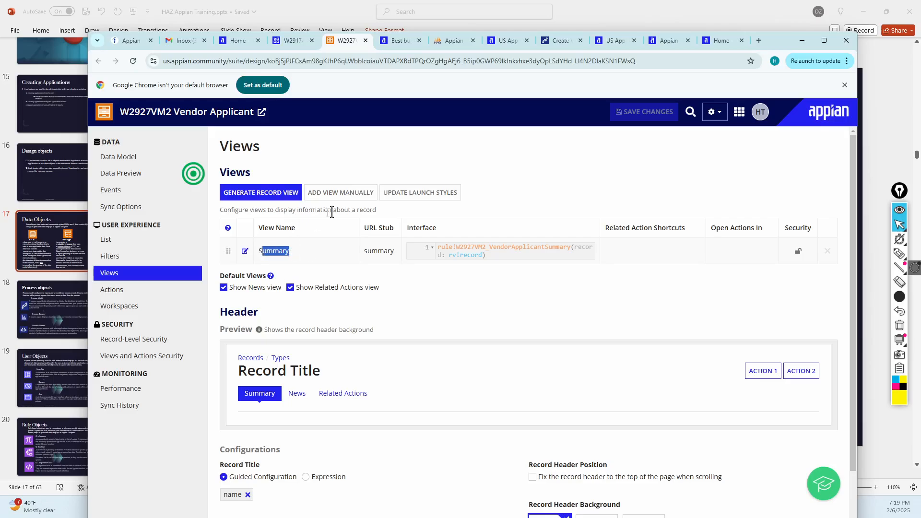
- Manually add a record view named "Contact" with {} as its interface expression
{"action": "left_click", "coordinate": [353, 197]}
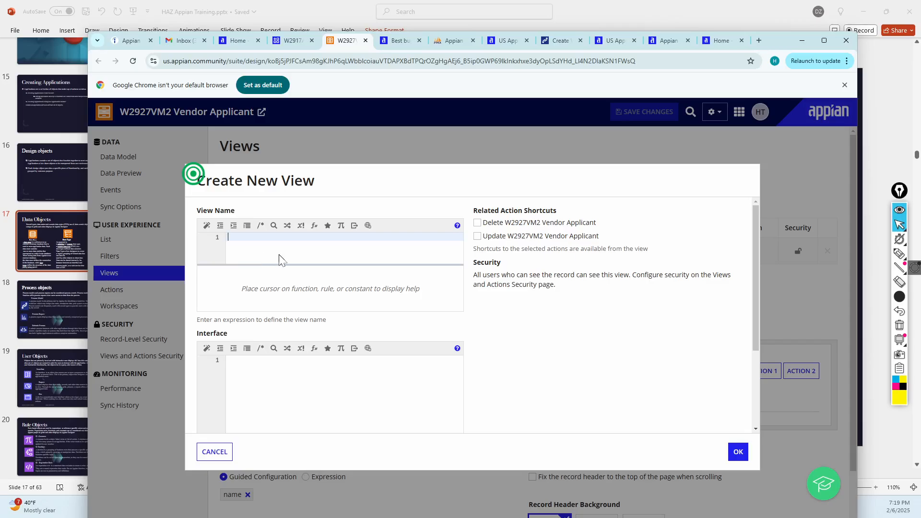
{"action": "type", "text": "\"Contact"}
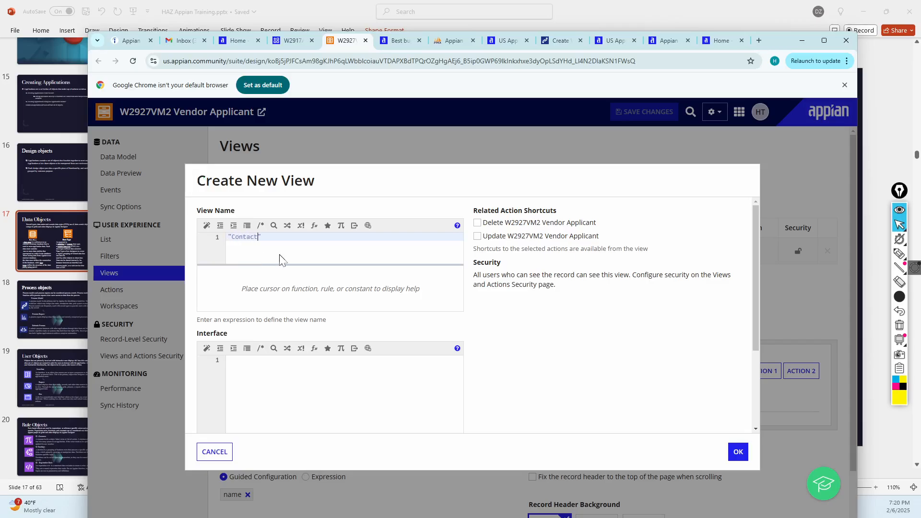
{"action": "left_click", "coordinate": [290, 392]}
{"action": "type", "text": "{"}
{"action": "key", "text": "Return"}
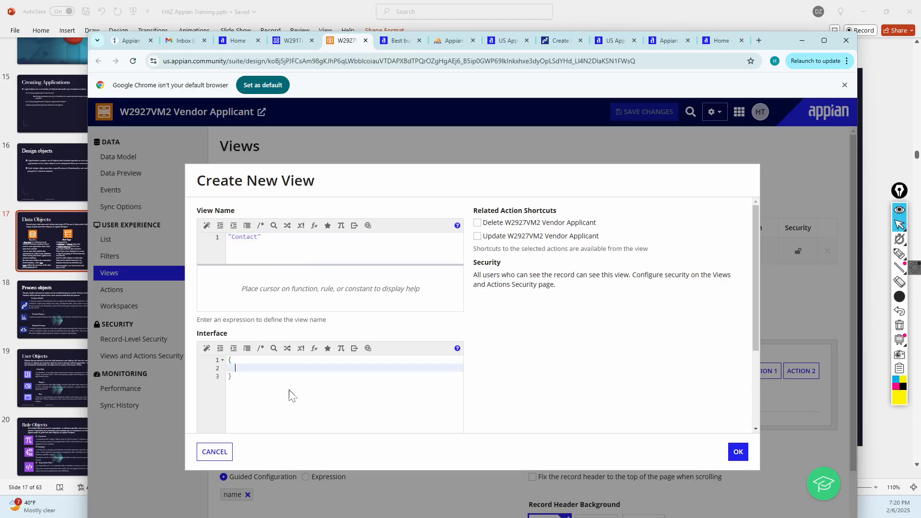
{"action": "left_click", "coordinate": [227, 377]}
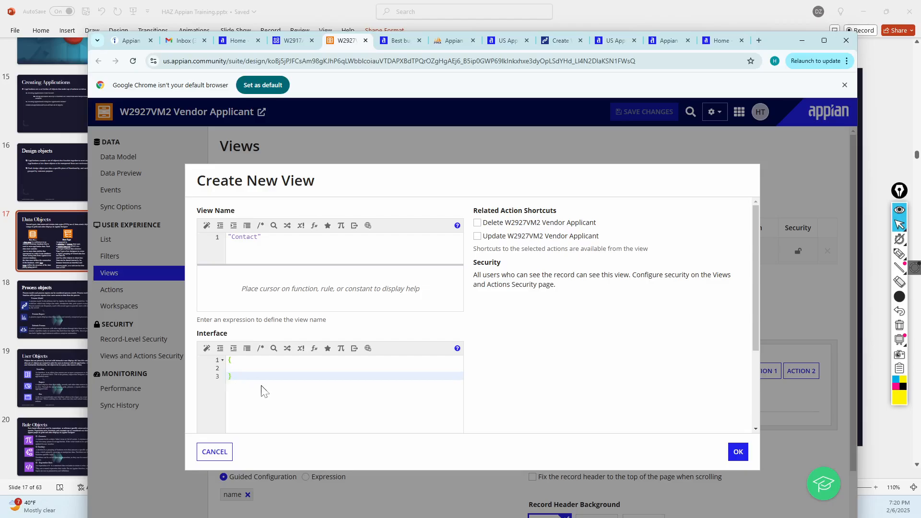
{"action": "key", "text": "BackSpace"}
{"action": "key", "text": "BackSpace"}
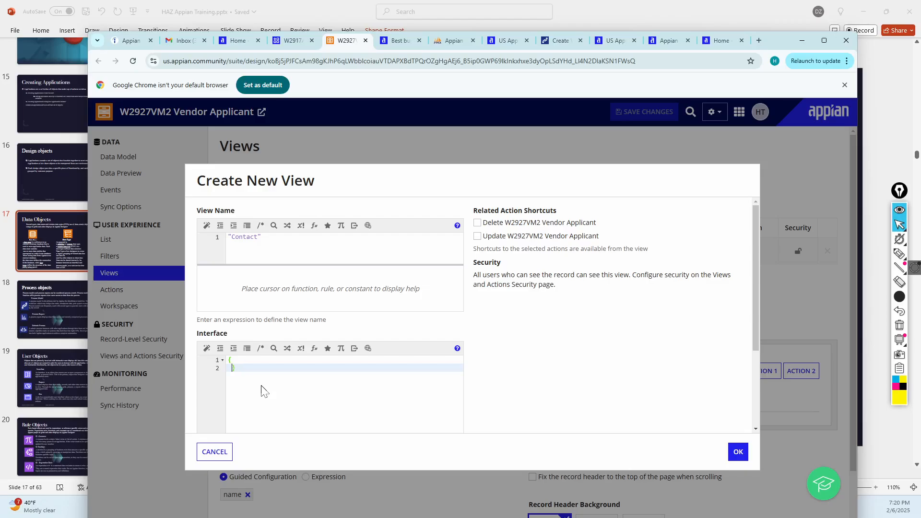
{"action": "key", "text": "BackSpace"}
{"action": "key", "text": "BackSpace"}
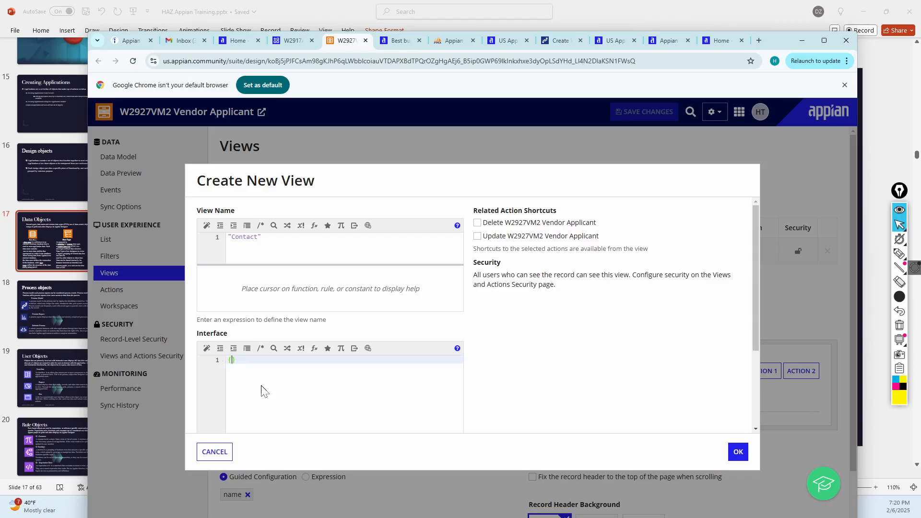
{"action": "left_click", "coordinate": [581, 371]}
{"action": "scroll", "coordinate": [671, 407], "scroll_direction": "down", "scroll_amount": 1}
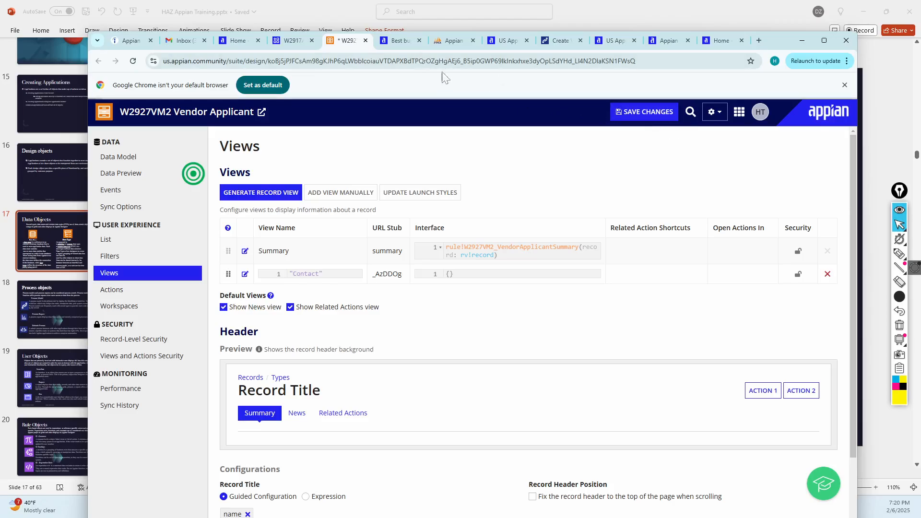
- Check the Best buy record's views against the Views configuration, including the Summary view's W2927VM2_VendorApplicantSummary interface rule
{"action": "left_click", "coordinate": [395, 40]}
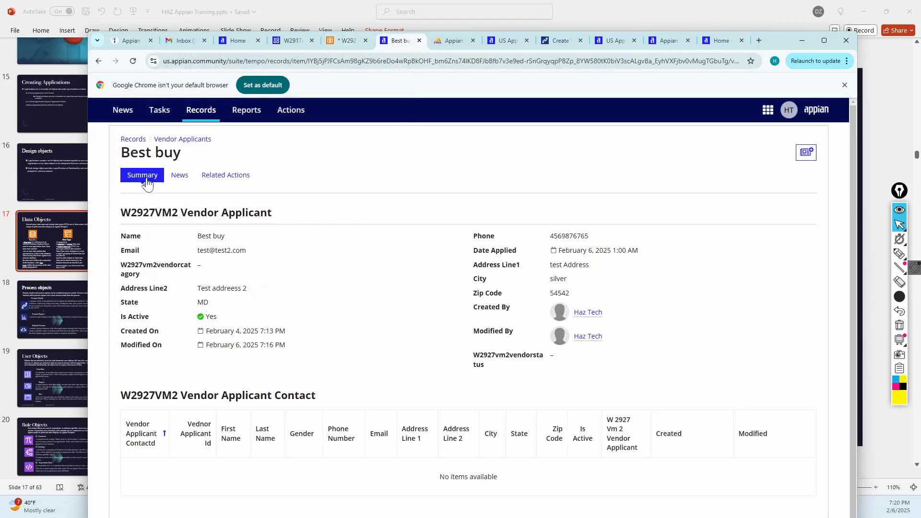
{"action": "left_click", "coordinate": [239, 185]}
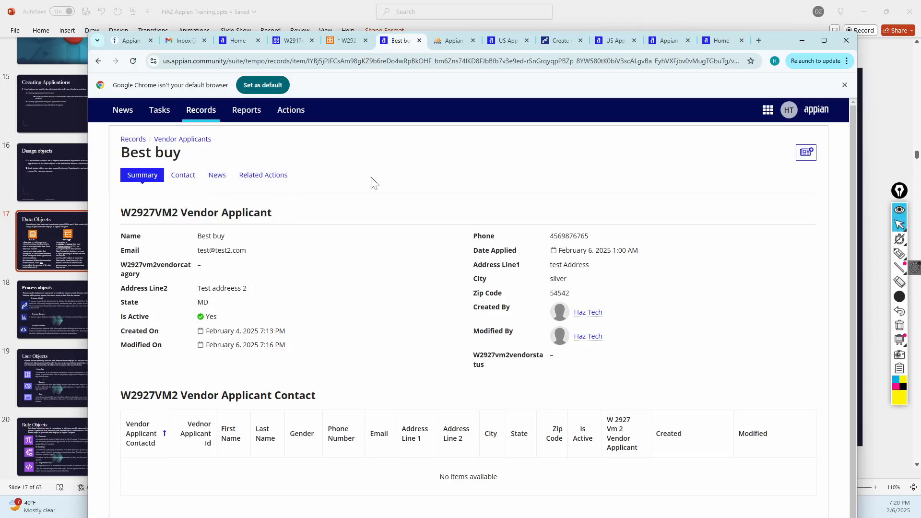
{"action": "left_click", "coordinate": [336, 40]}
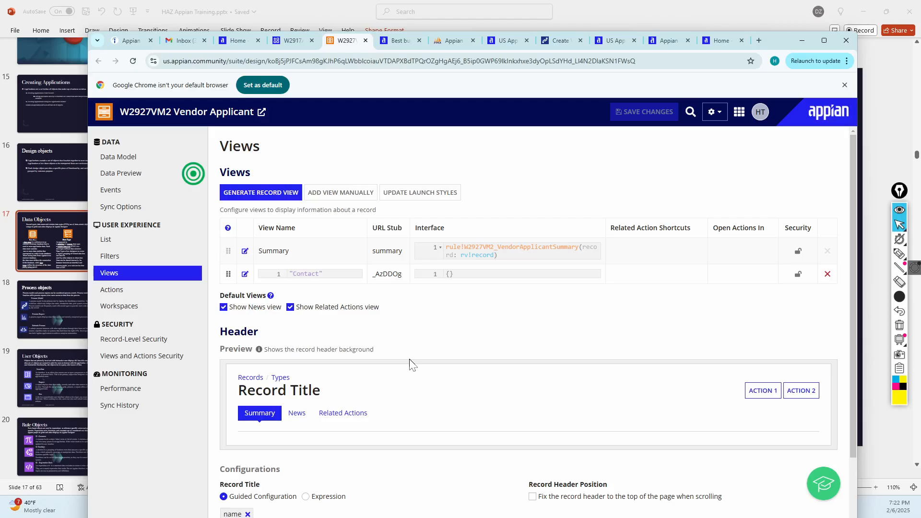
{"action": "scroll", "coordinate": [379, 313], "scroll_direction": "down", "scroll_amount": 2}
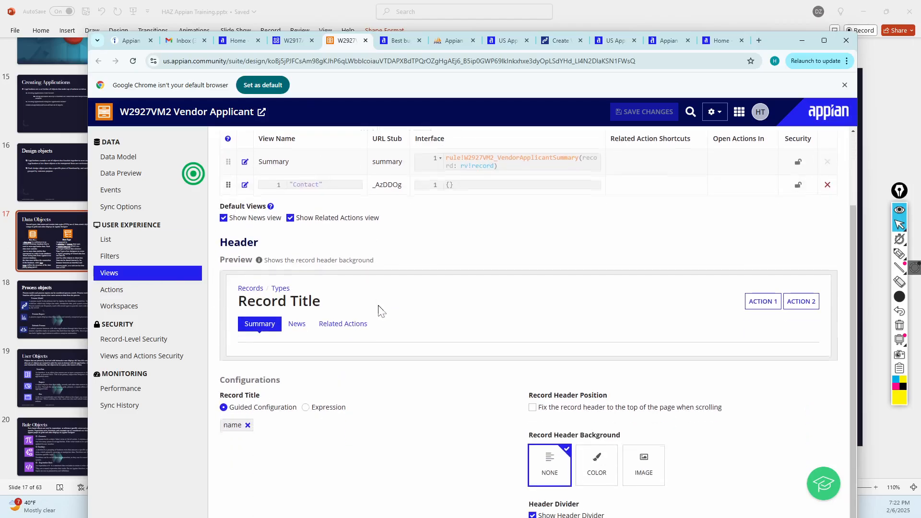
{"action": "scroll", "coordinate": [379, 312], "scroll_direction": "up", "scroll_amount": 2}
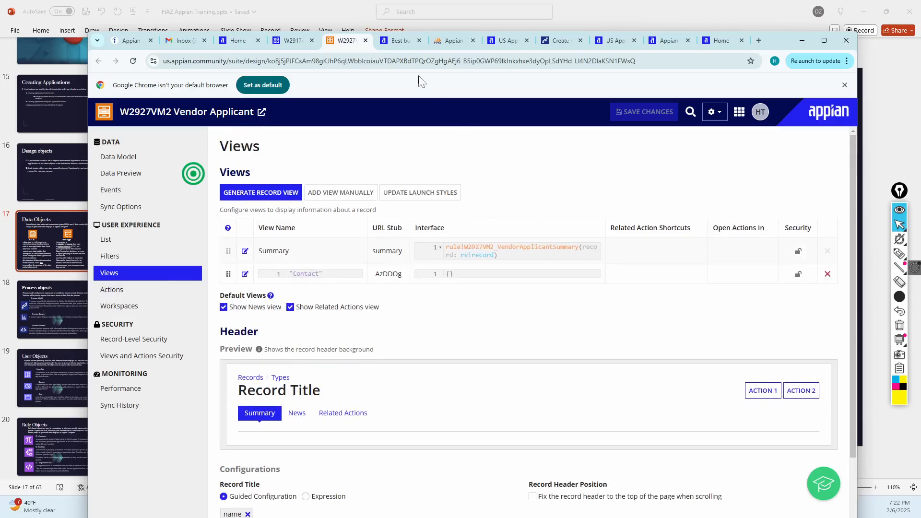
{"action": "left_click", "coordinate": [402, 41]}
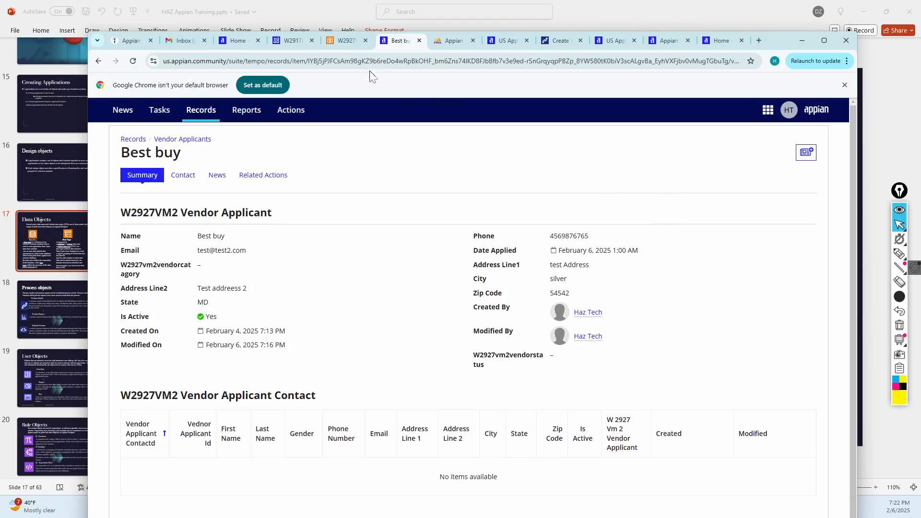
{"action": "left_click", "coordinate": [343, 41]}
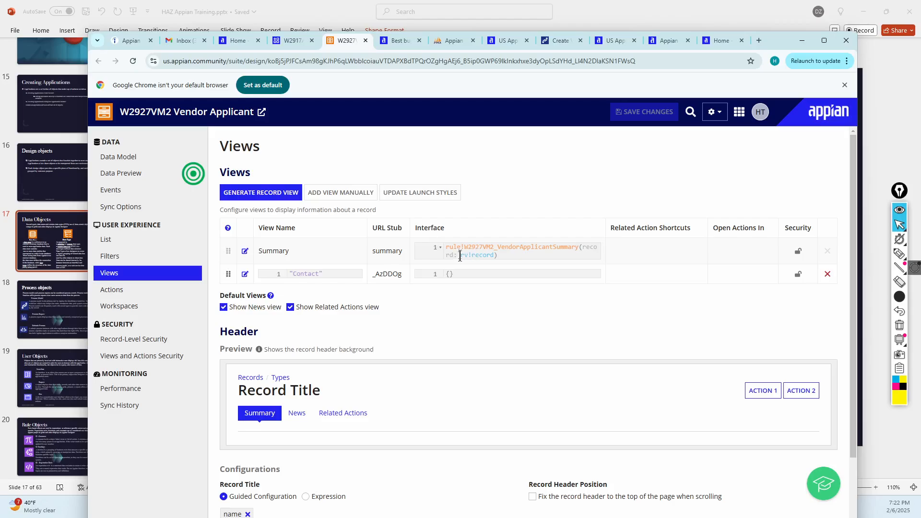
{"action": "left_click_drag", "start_coordinate": [294, 251], "coordinate": [263, 251]}
{"action": "left_click", "coordinate": [398, 43]}
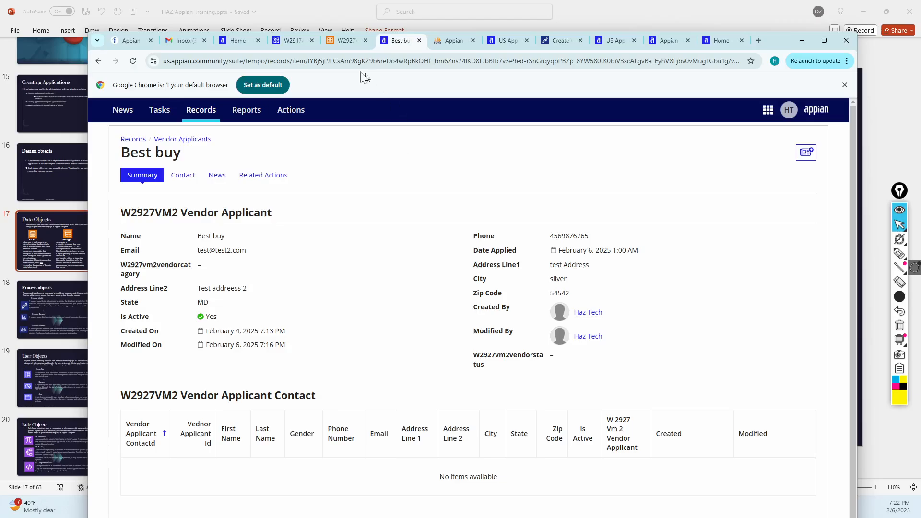
{"action": "left_click", "coordinate": [341, 40]}
{"action": "left_click_drag", "start_coordinate": [465, 248], "coordinate": [578, 249]}
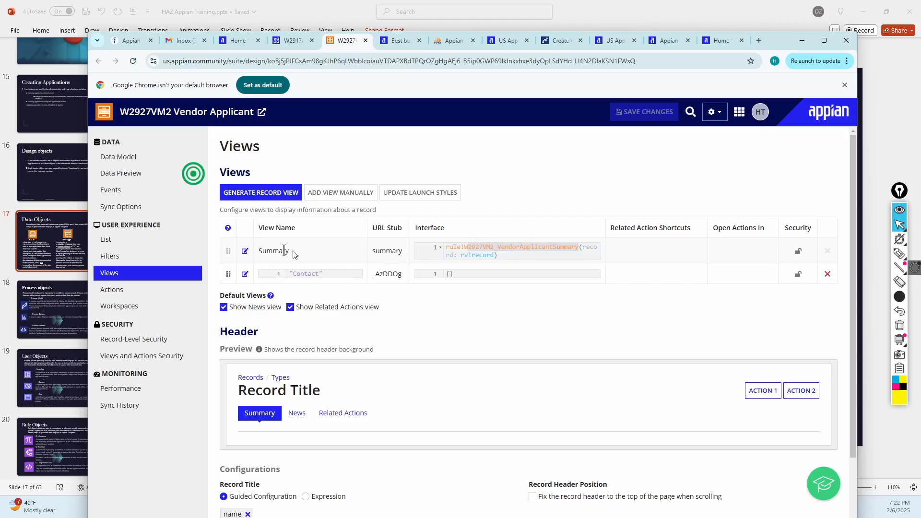
- Edit the Summary view to name it by expression, using "Vendor Summary" as the view name
{"action": "left_click", "coordinate": [245, 251]}
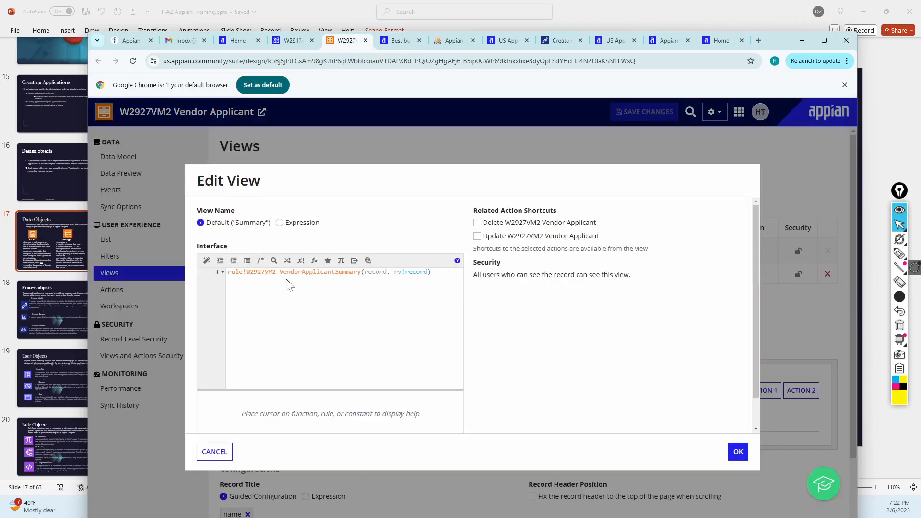
{"action": "scroll", "coordinate": [259, 283], "scroll_direction": "down", "scroll_amount": 2}
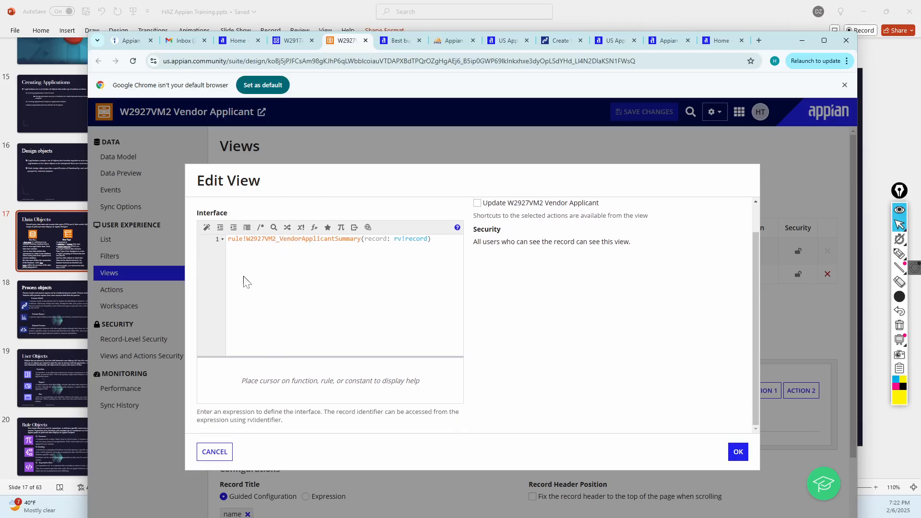
{"action": "scroll", "coordinate": [268, 288], "scroll_direction": "up", "scroll_amount": 2}
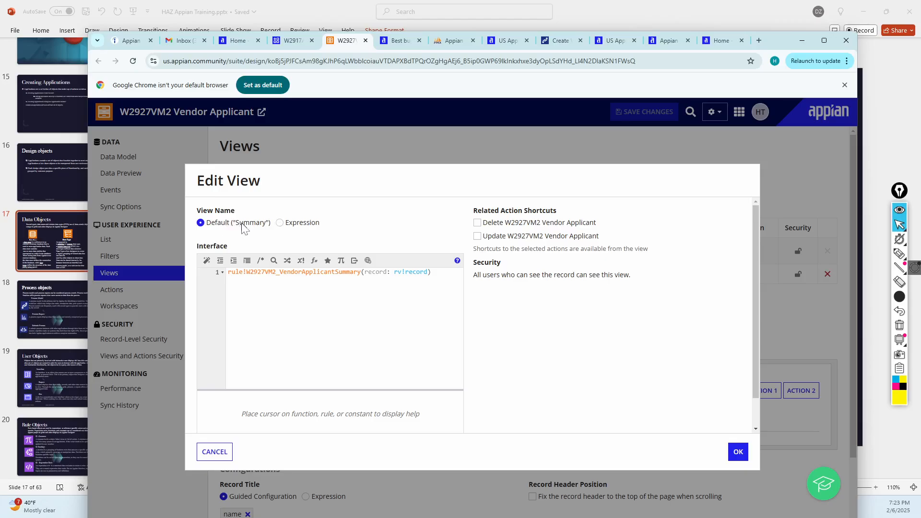
{"action": "left_click_drag", "start_coordinate": [268, 223], "coordinate": [213, 239]}
{"action": "left_click", "coordinate": [280, 223]}
{"action": "left_click", "coordinate": [272, 259]}
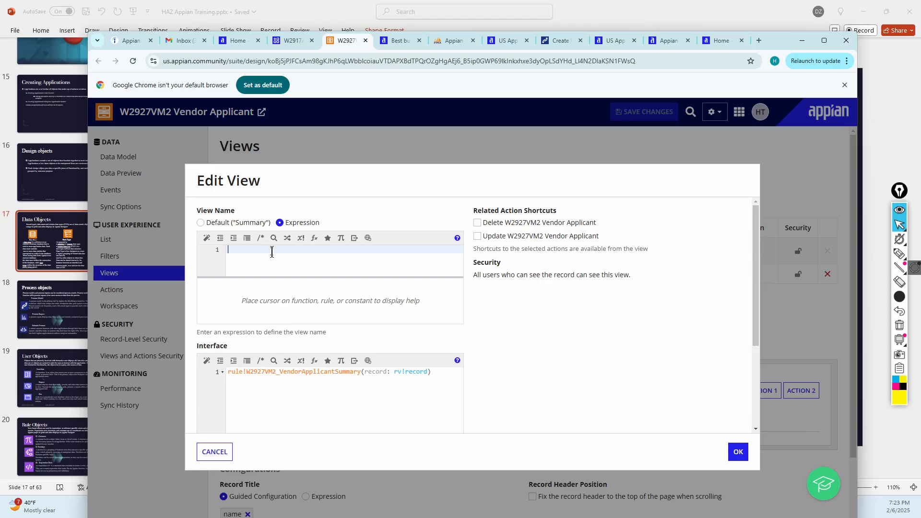
{"action": "key", "text": "BackSpace"}
{"action": "type", "text": "\"Vendor Summary"}
{"action": "left_click", "coordinate": [283, 298]}
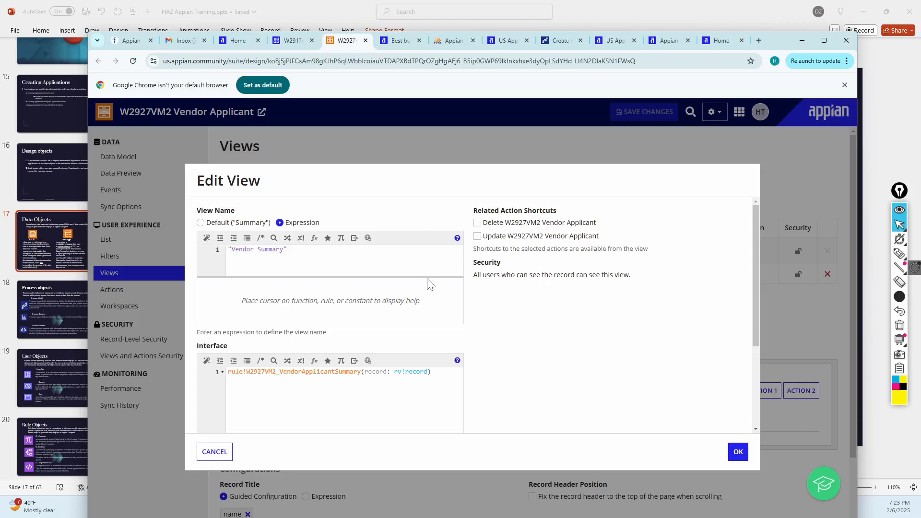
- Enable the Delete and Update W2927VM2 Vendor Applicant action shortcuts for the view, confirm the edit, and save the record type changes
{"action": "left_click_drag", "start_coordinate": [472, 211], "coordinate": [552, 209]}
{"action": "left_click", "coordinate": [540, 352]}
{"action": "left_click_drag", "start_coordinate": [476, 211], "coordinate": [569, 211]}
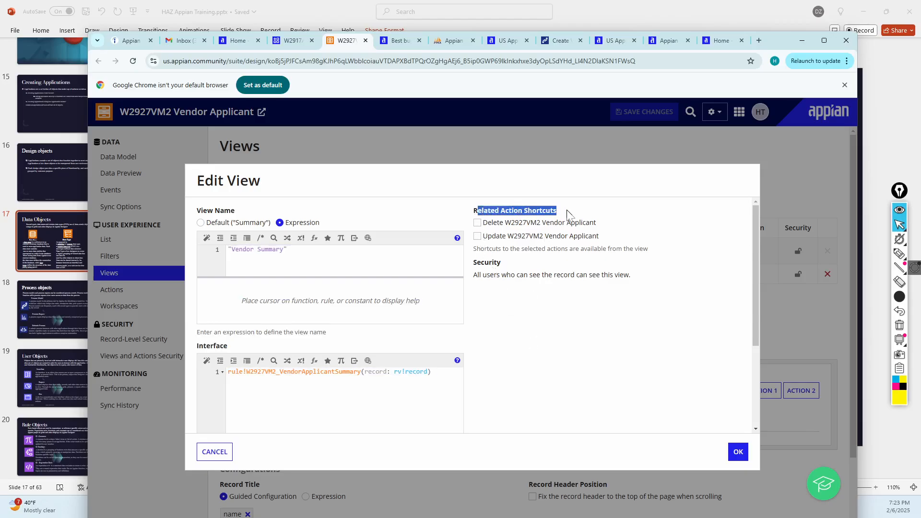
{"action": "left_click", "coordinate": [577, 393]}
{"action": "left_click", "coordinate": [477, 223]}
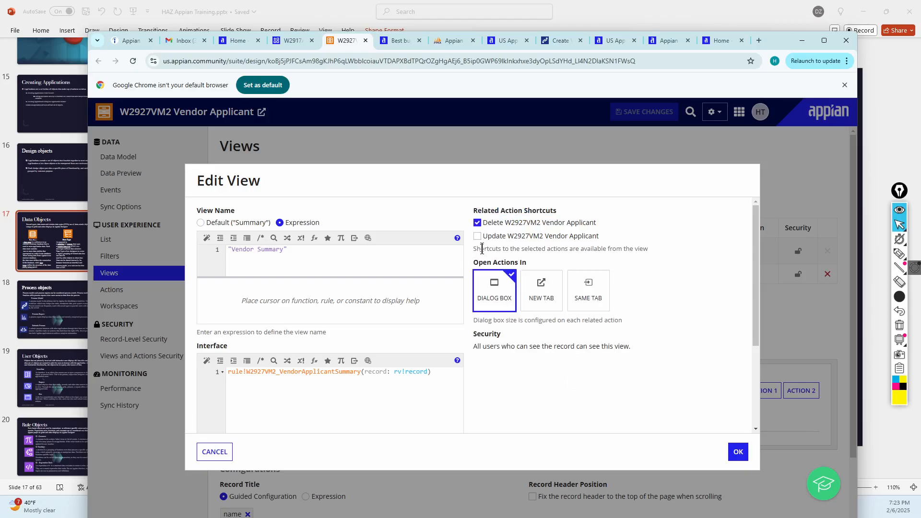
{"action": "left_click", "coordinate": [477, 236]}
{"action": "left_click", "coordinate": [737, 454]}
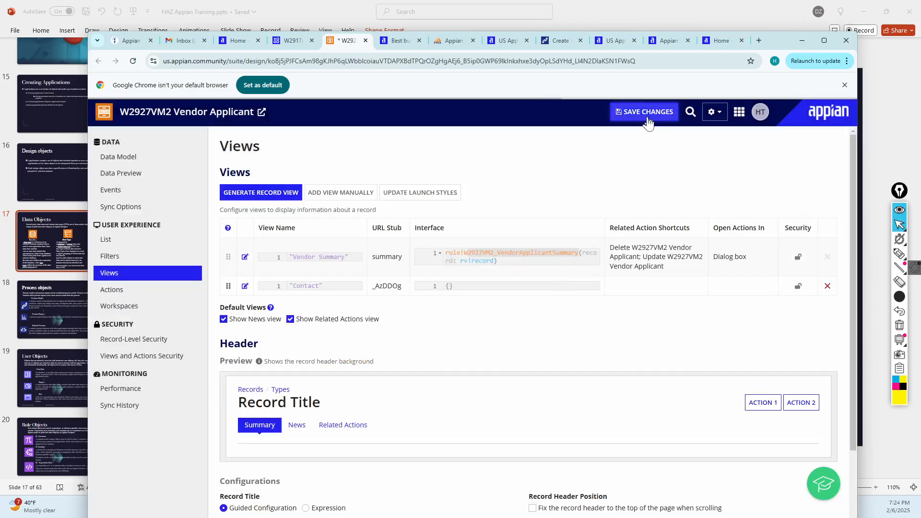
{"action": "left_click", "coordinate": [647, 119]}
- Compare the Best buy record with the Vendor Applicant's Views configuration and reload the record page to apply the saved view changes
{"action": "left_click", "coordinate": [412, 40]}
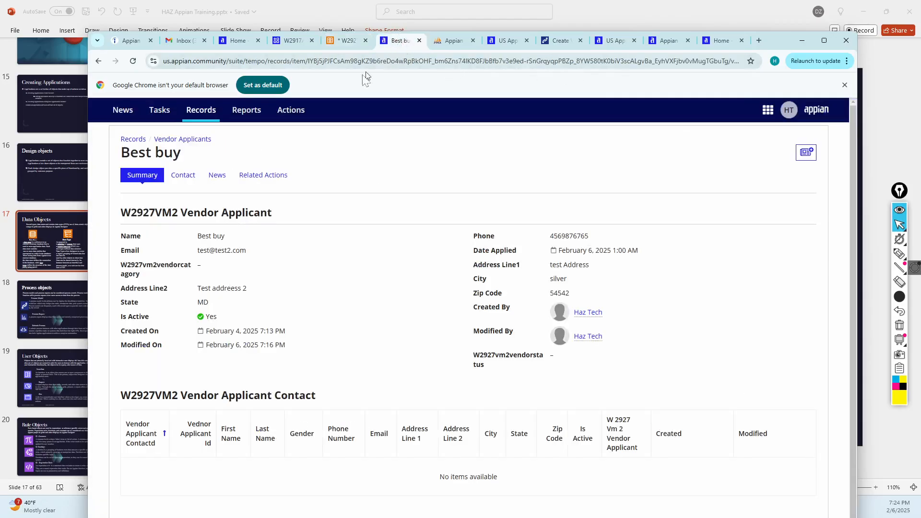
{"action": "left_click", "coordinate": [214, 117]}
{"action": "left_click", "coordinate": [342, 41]}
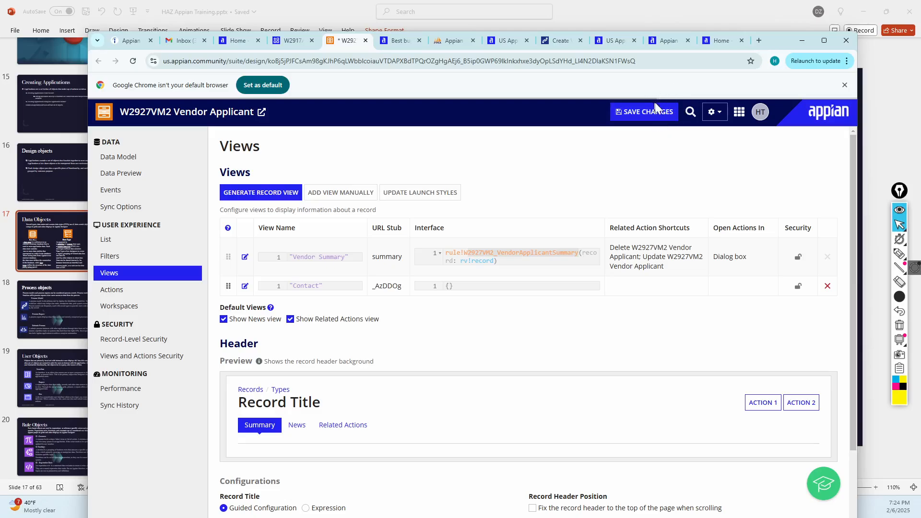
{"action": "left_click", "coordinate": [391, 43]}
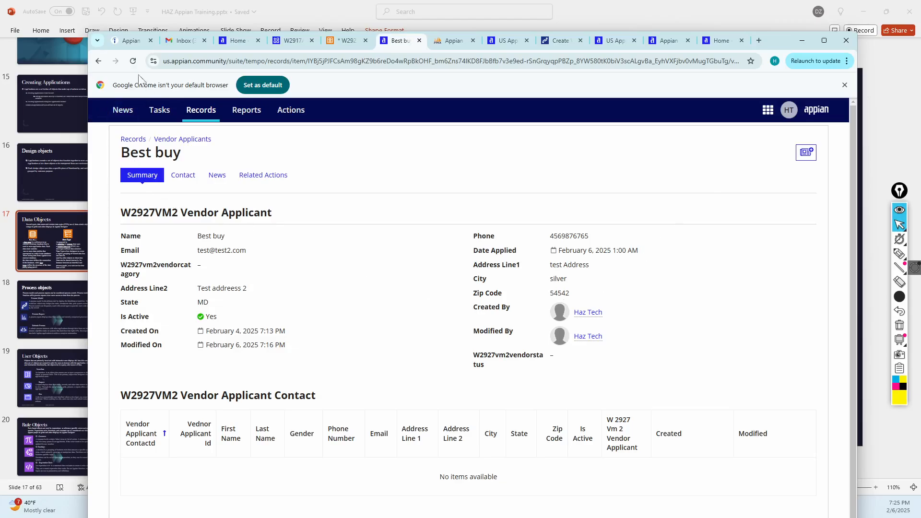
{"action": "left_click", "coordinate": [133, 61]}
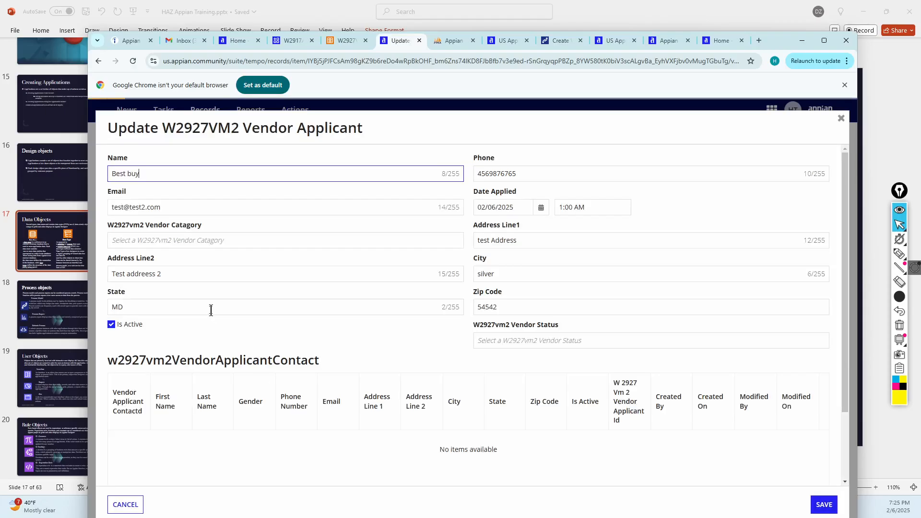
- Review the Update W2927VM2 Vendor Applicant form, including its vendor status field and contact grid, and cancel without saving
{"action": "scroll", "coordinate": [473, 311], "scroll_direction": "down", "scroll_amount": 3}
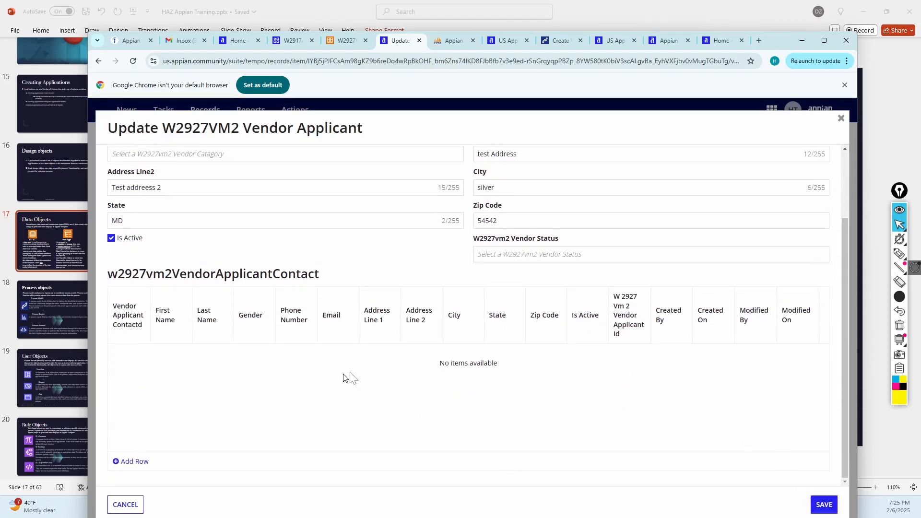
{"action": "scroll", "coordinate": [547, 260], "scroll_direction": "up", "scroll_amount": 3}
{"action": "scroll", "coordinate": [538, 269], "scroll_direction": "down", "scroll_amount": 3}
{"action": "left_click", "coordinate": [524, 259]}
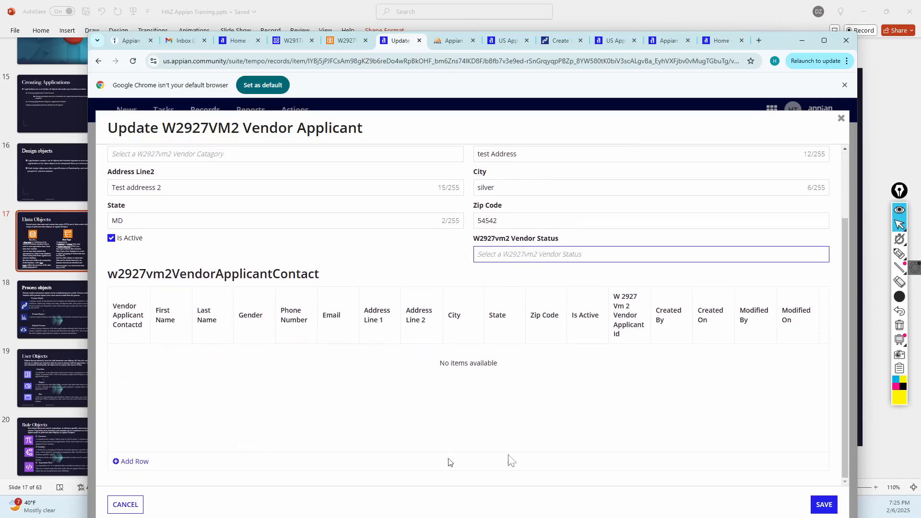
{"action": "left_click", "coordinate": [118, 509]}
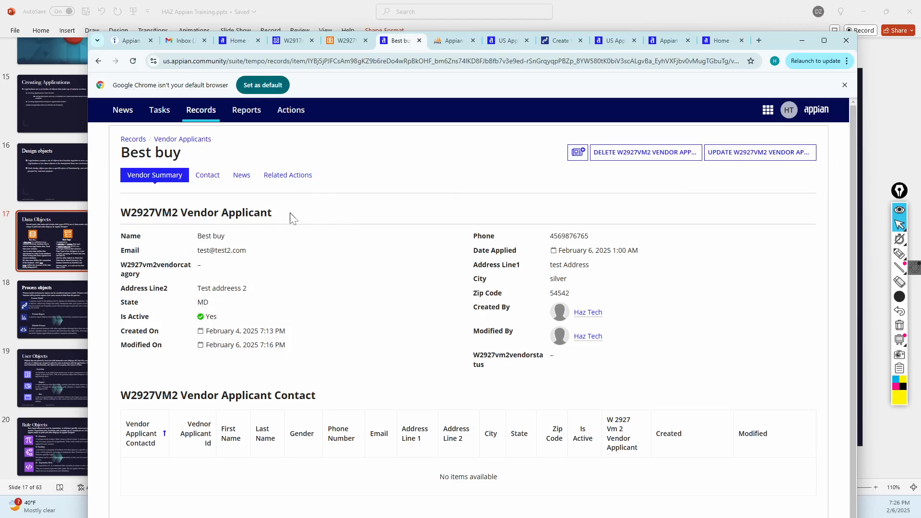
- Open the W2917AIS Create Or Update W2927VM2 Vendor Applicant process model from the W2917AIS Acme IT Solution application objects
{"action": "left_click", "coordinate": [287, 40]}
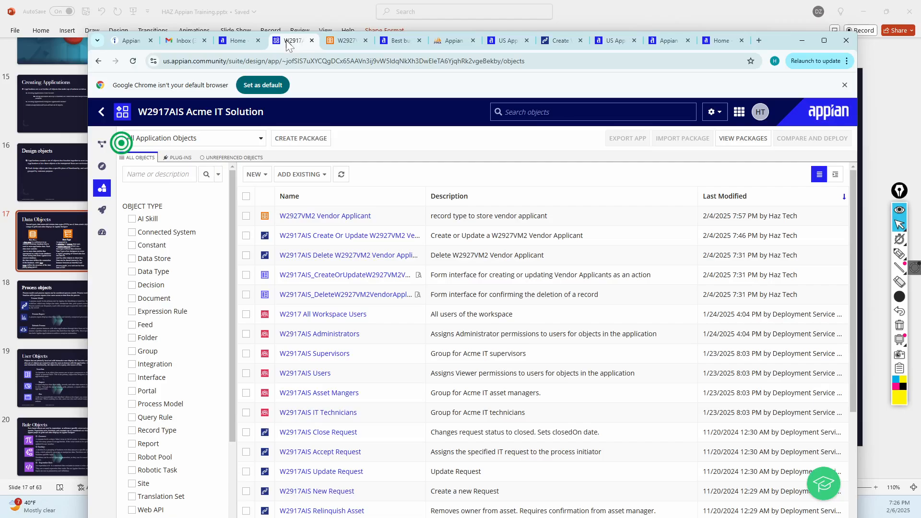
{"action": "left_click", "coordinate": [330, 236]}
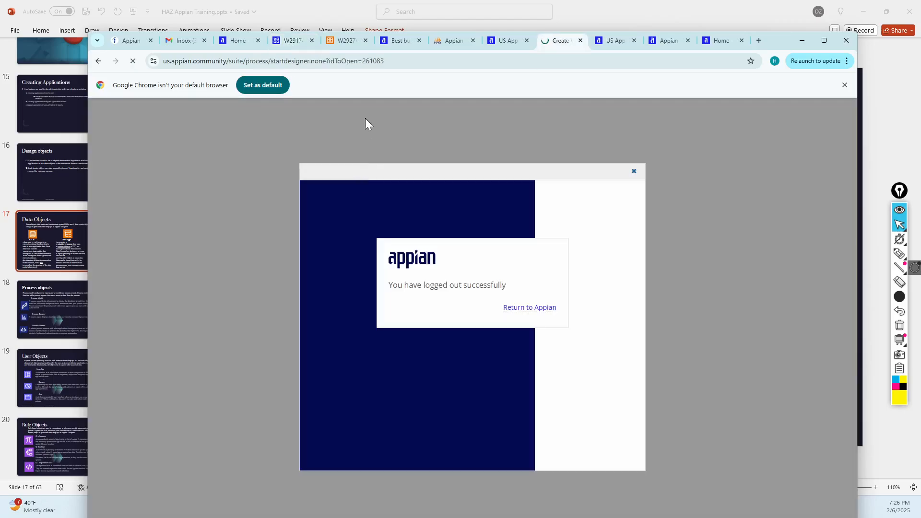
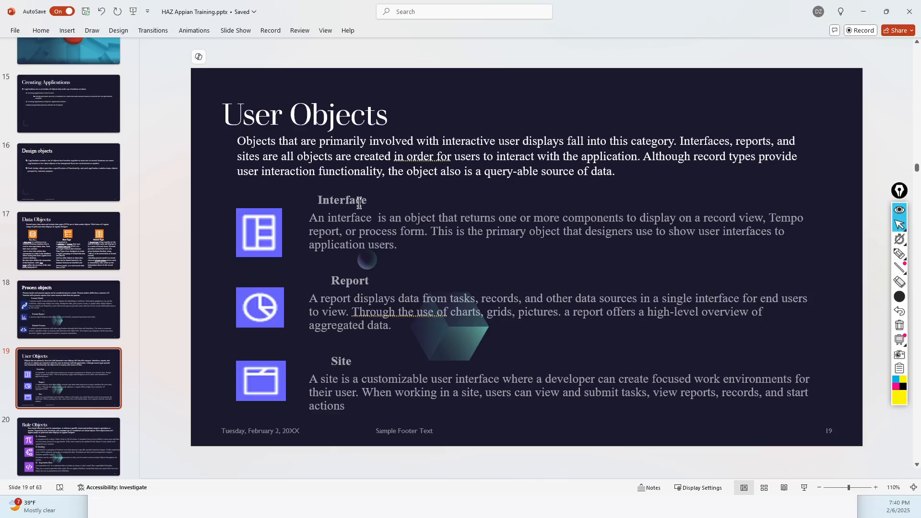
{"action": "left_click", "coordinate": [385, 281]}
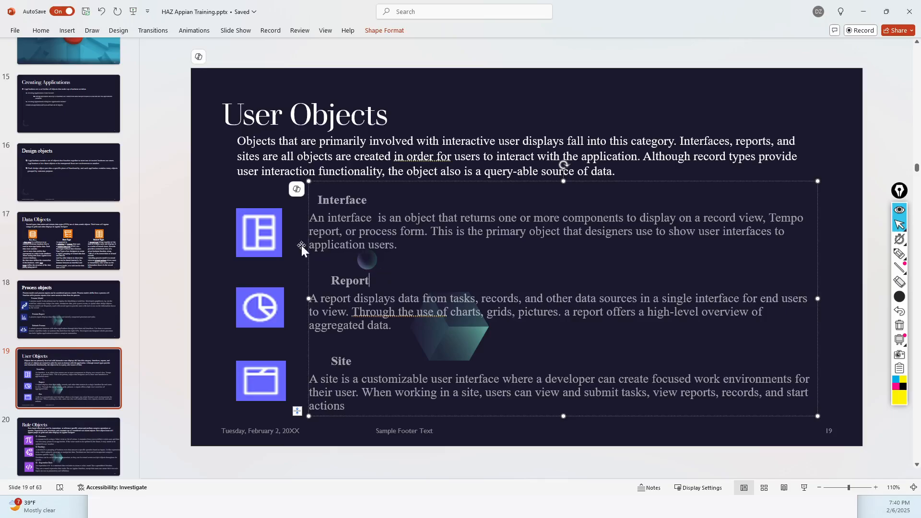
{"action": "left_click", "coordinate": [287, 111]}
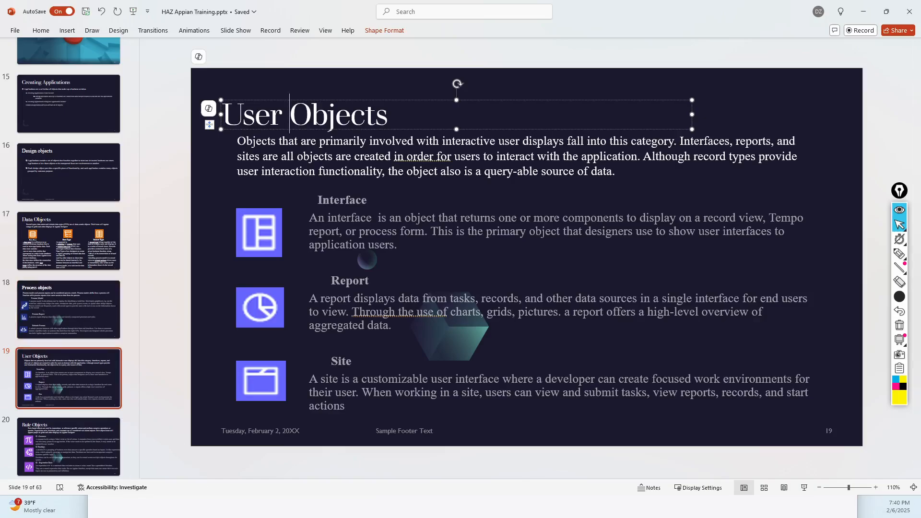
- Switch to Appian's W2917AIS Acme IT Solution application and review the list of object types that can be created
{"action": "key", "text": "alt+Tab"}
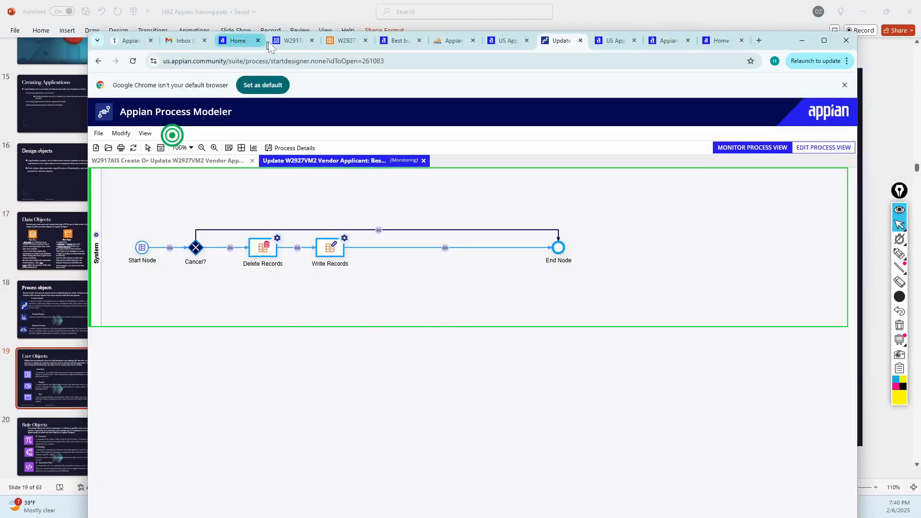
{"action": "left_click", "coordinate": [290, 40]}
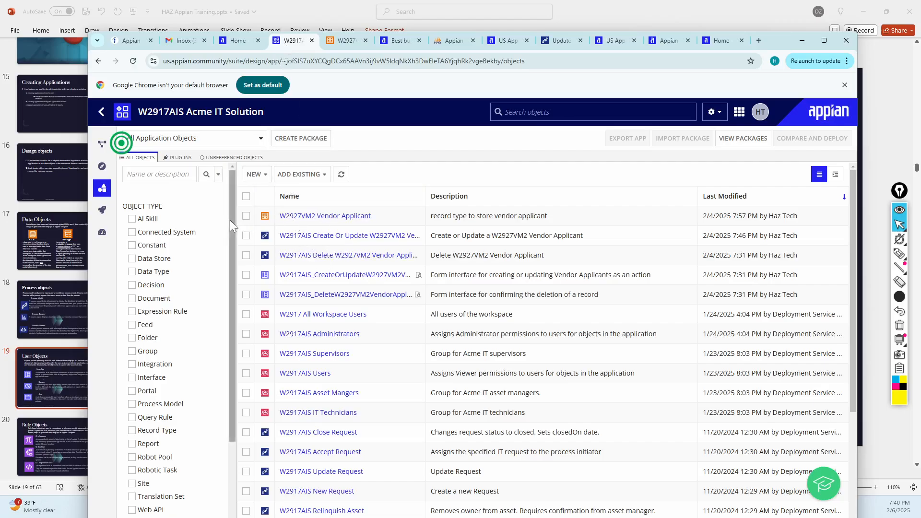
{"action": "left_click", "coordinate": [257, 175]}
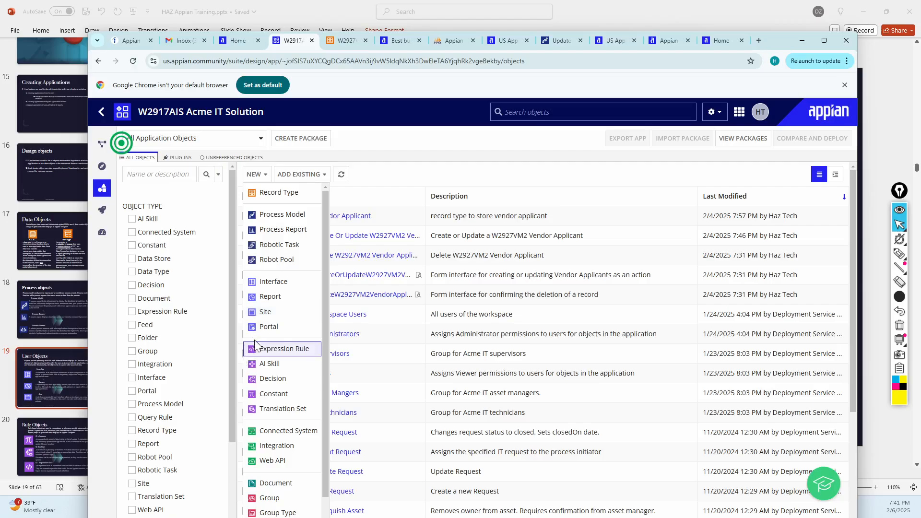
{"action": "scroll", "coordinate": [255, 339], "scroll_direction": "down", "scroll_amount": 1}
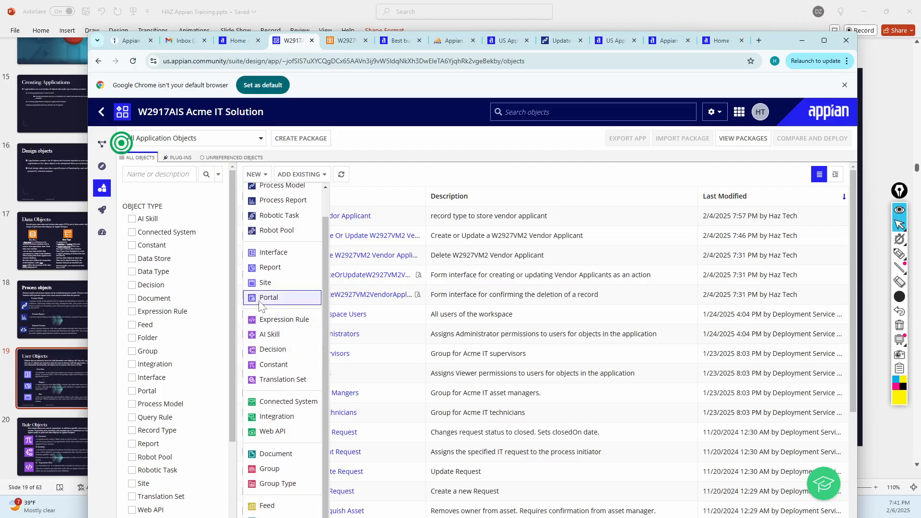
{"action": "scroll", "coordinate": [263, 297], "scroll_direction": "up", "scroll_amount": 1}
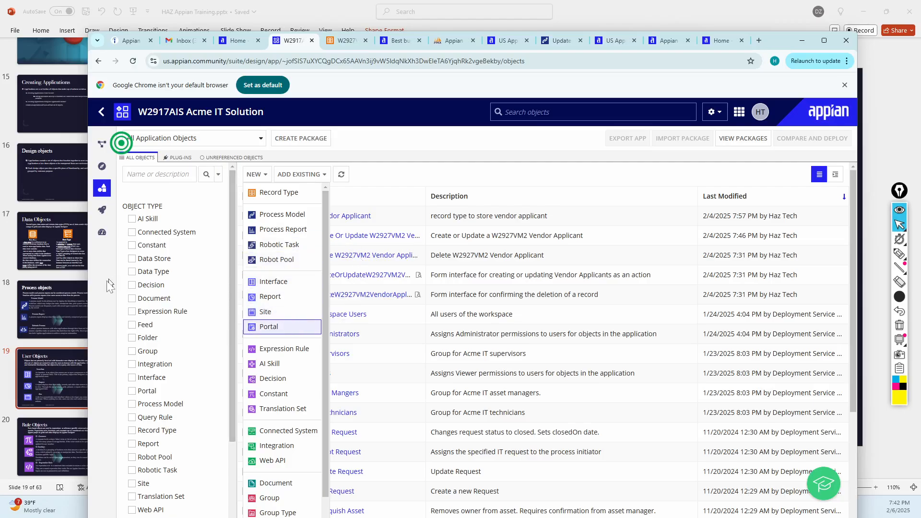
- Return to the User Objects slide in PowerPoint and go over its Interface section
{"action": "left_click", "coordinate": [46, 370]}
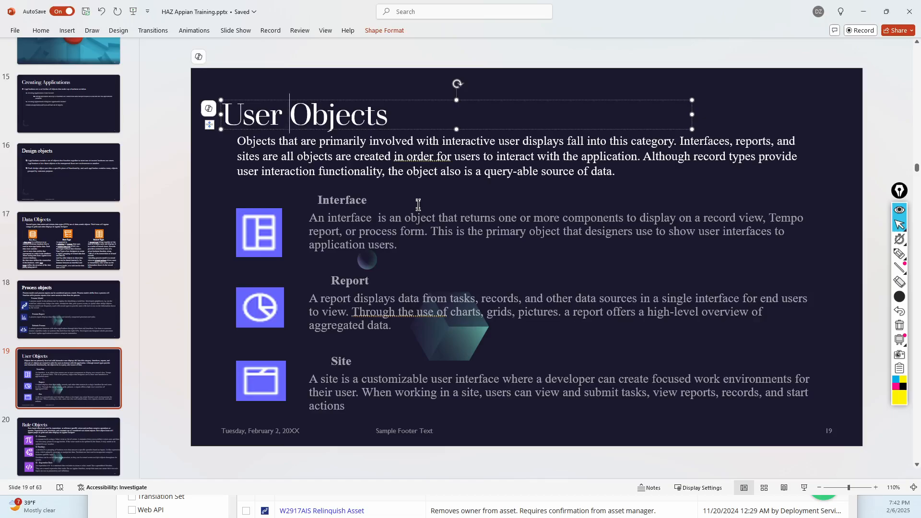
{"action": "left_click", "coordinate": [407, 279]}
{"action": "left_click", "coordinate": [228, 193]}
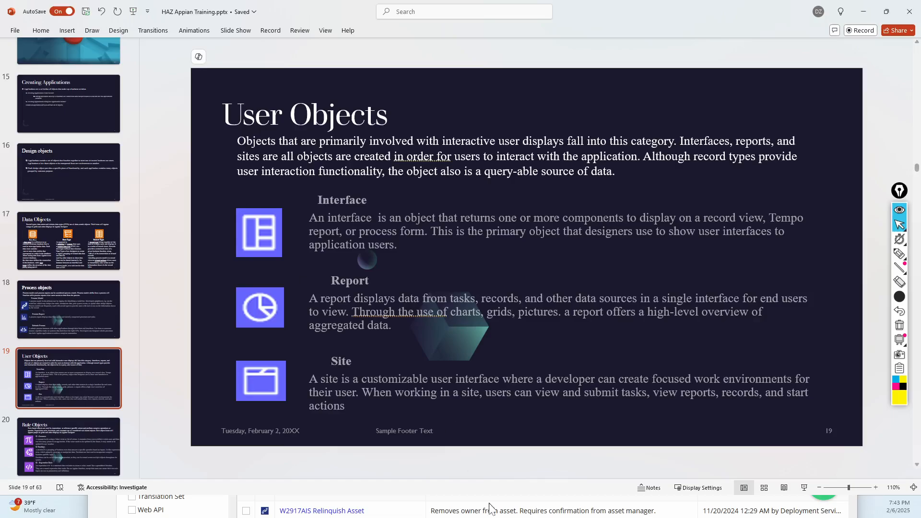
- Switch to Appian's Best buy vendor record and examine the name, email and Address Line2 values in its summary
{"action": "left_click", "coordinate": [344, 204]}
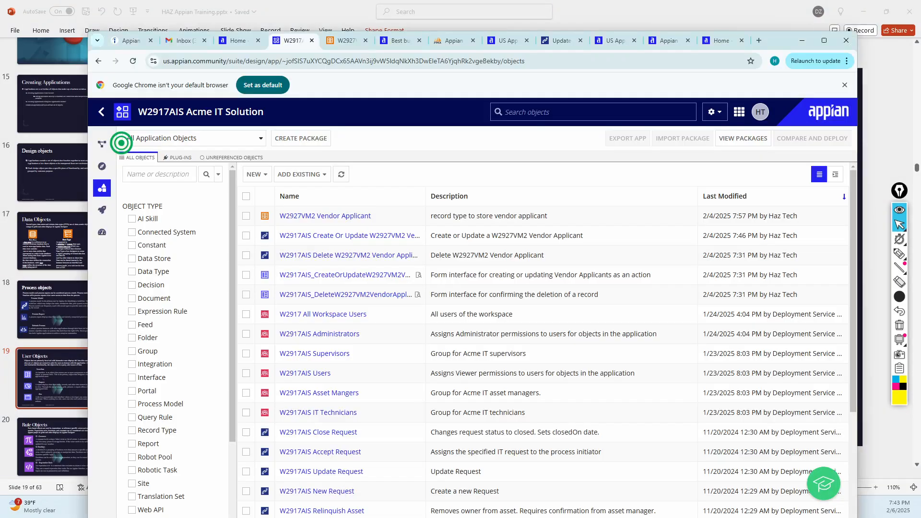
{"action": "left_click", "coordinate": [401, 41]}
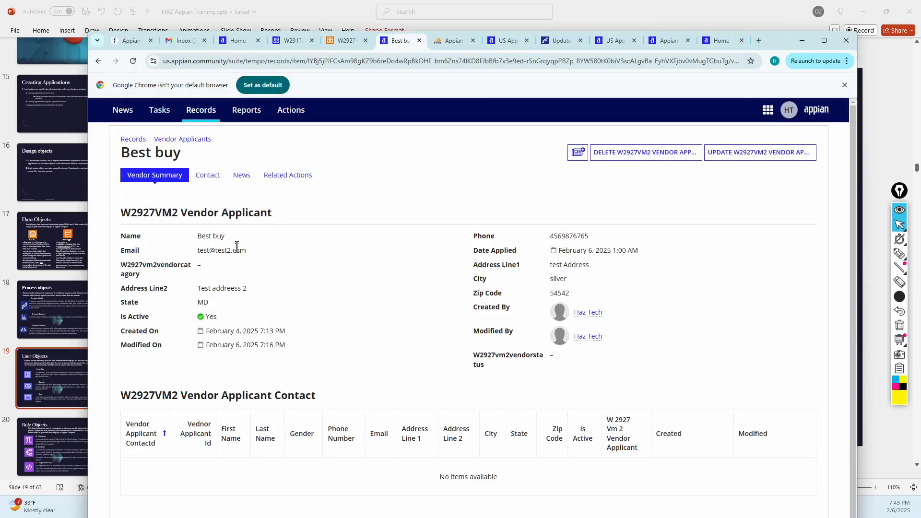
{"action": "left_click_drag", "start_coordinate": [235, 242], "coordinate": [184, 243]}
{"action": "left_click_drag", "start_coordinate": [255, 250], "coordinate": [207, 250]}
{"action": "left_click_drag", "start_coordinate": [247, 288], "coordinate": [205, 289]}
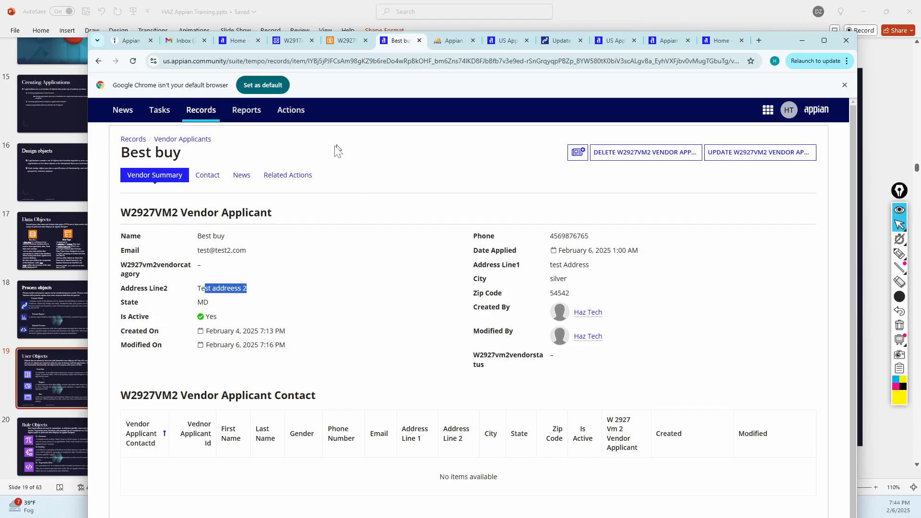
- Go back to the User Objects slide in PowerPoint and read the introduction and the beginning of the Interface definition
{"action": "left_click", "coordinate": [51, 302]}
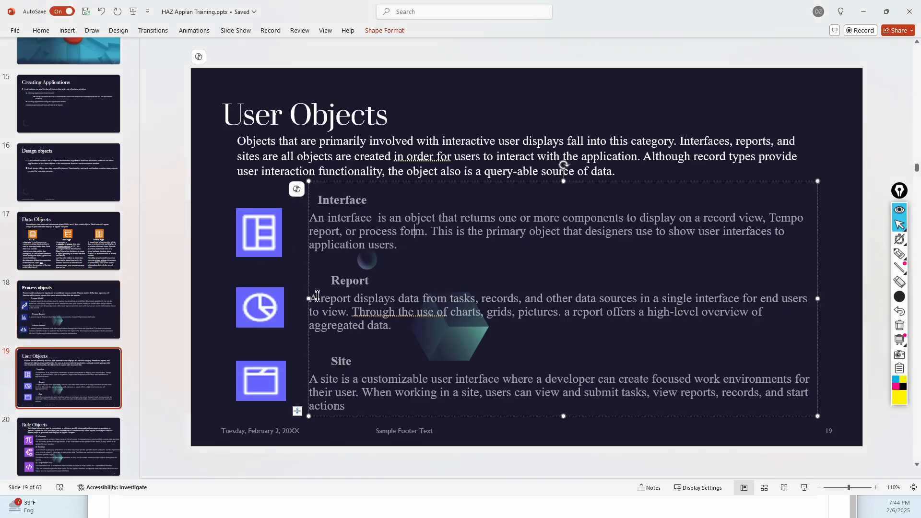
{"action": "left_click", "coordinate": [356, 226]}
{"action": "left_click", "coordinate": [342, 284]}
{"action": "left_click", "coordinate": [332, 363]}
{"action": "left_click_drag", "start_coordinate": [370, 142], "coordinate": [690, 138]}
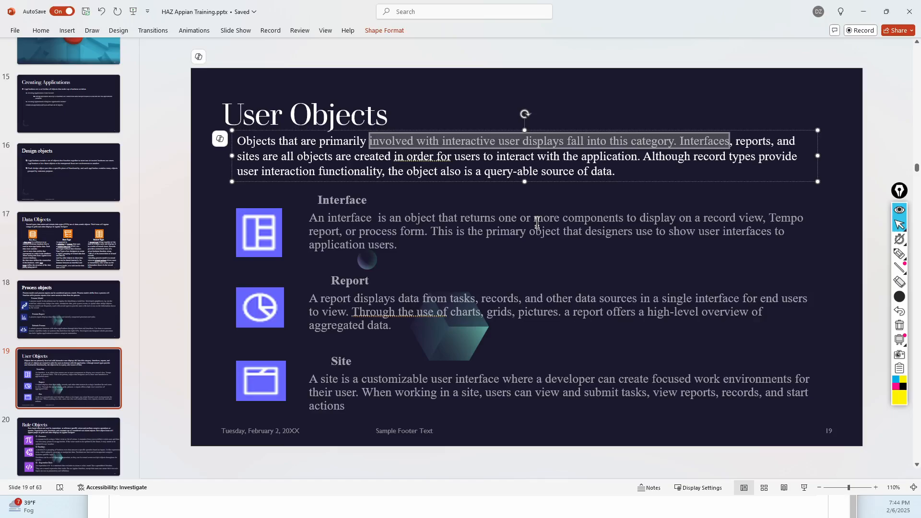
{"action": "left_click", "coordinate": [329, 175]}
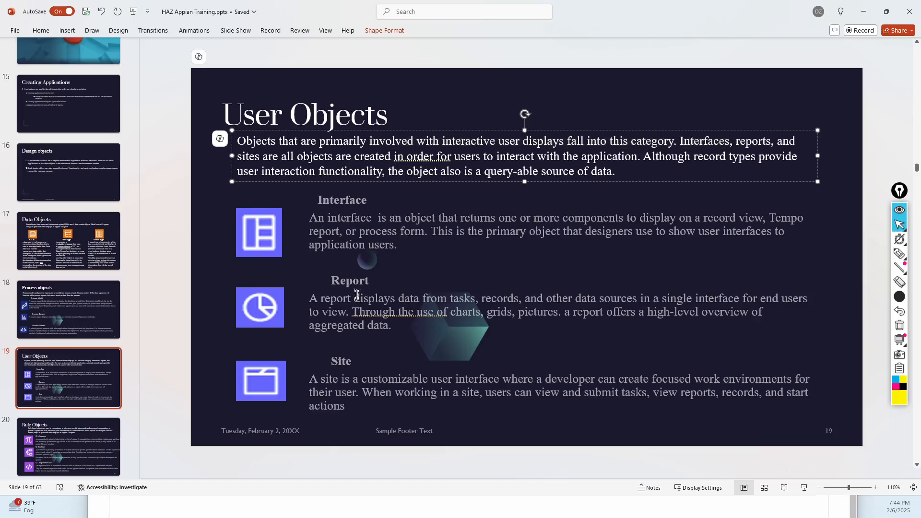
{"action": "left_click", "coordinate": [337, 303]}
{"action": "left_click_drag", "start_coordinate": [310, 218], "coordinate": [460, 216]}
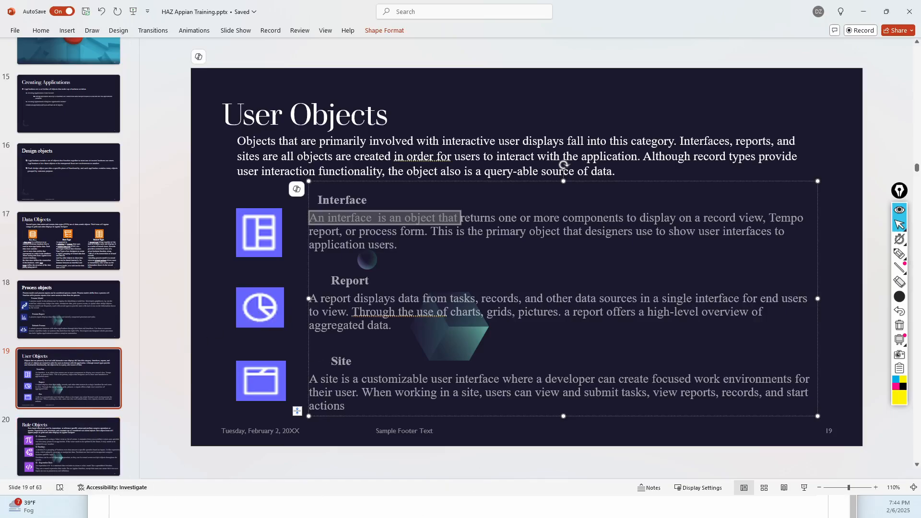
- In Appian's W2917AIS Acme IT Solution application, create a new interface from scratch named W2917AIS_Test
{"action": "key", "text": "alt+Tab"}
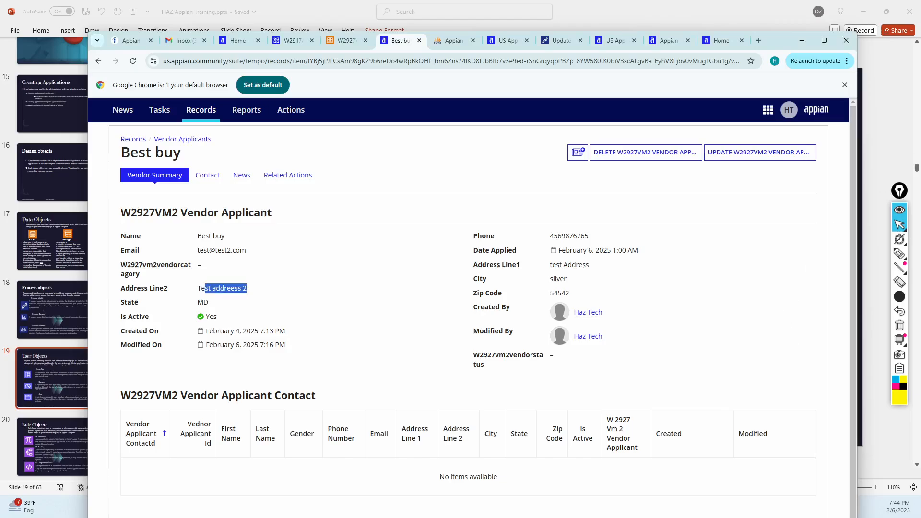
{"action": "left_click", "coordinate": [285, 41]}
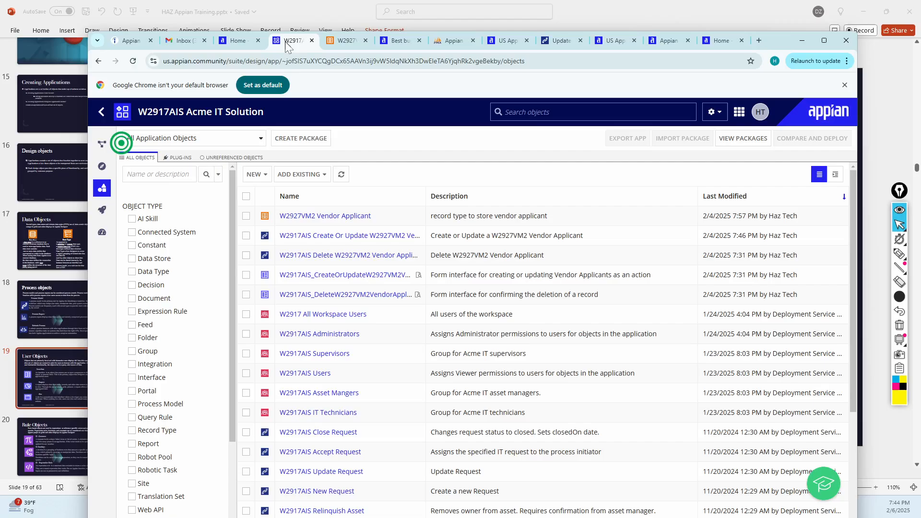
{"action": "left_click", "coordinate": [257, 174]}
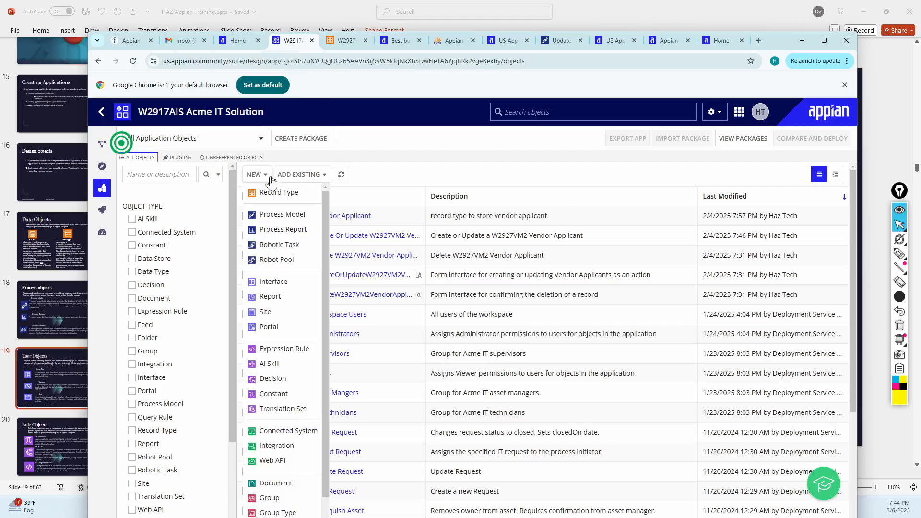
{"action": "left_click", "coordinate": [260, 284]}
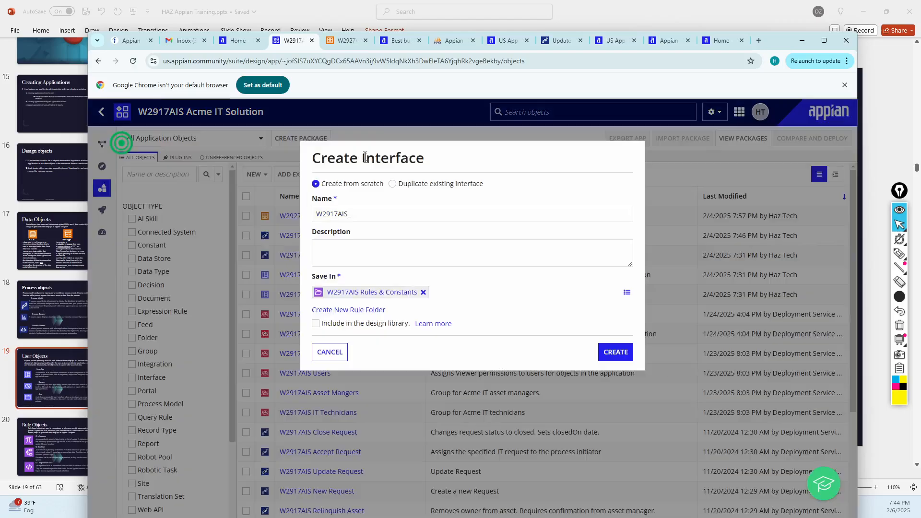
{"action": "left_click", "coordinate": [381, 216]}
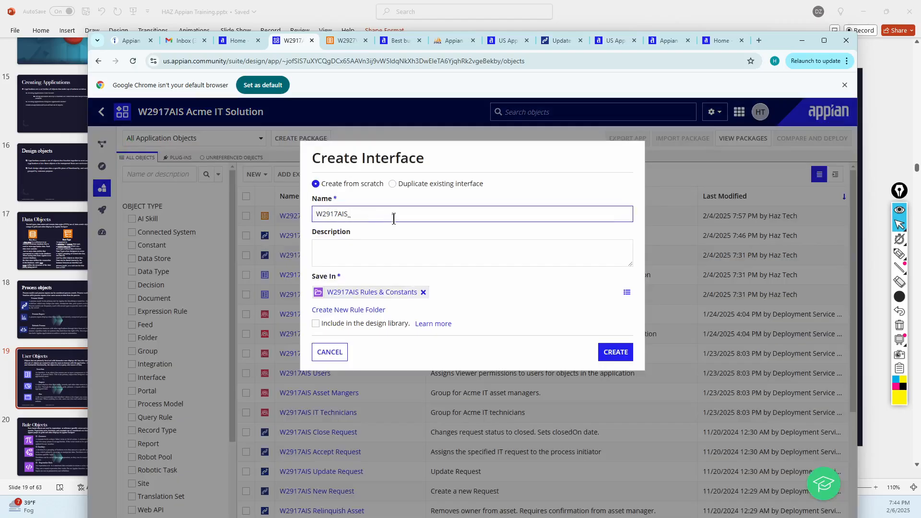
{"action": "type", "text": "Test"}
{"action": "left_click", "coordinate": [610, 357]}
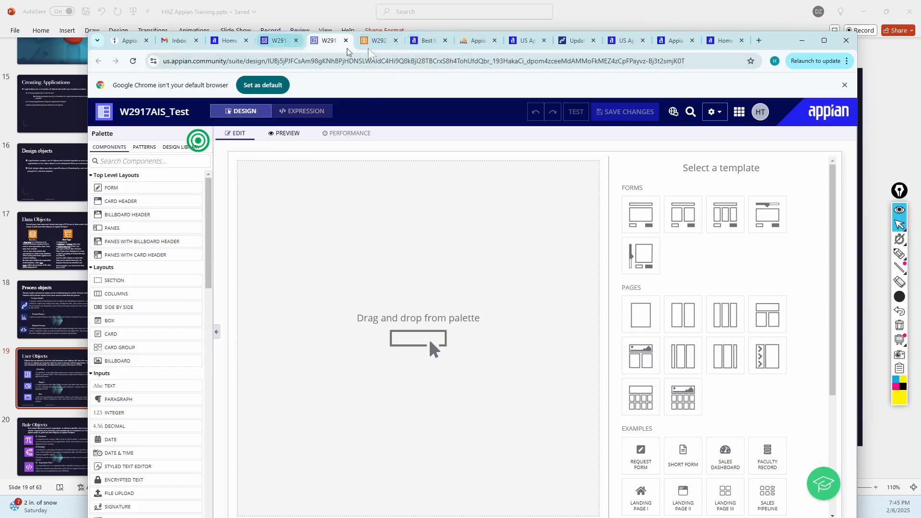
- Open the start form interface from the properties of the W2917AIS Create Or Update W2927VM2 Vendor Applicant process model
{"action": "left_click", "coordinate": [569, 43]}
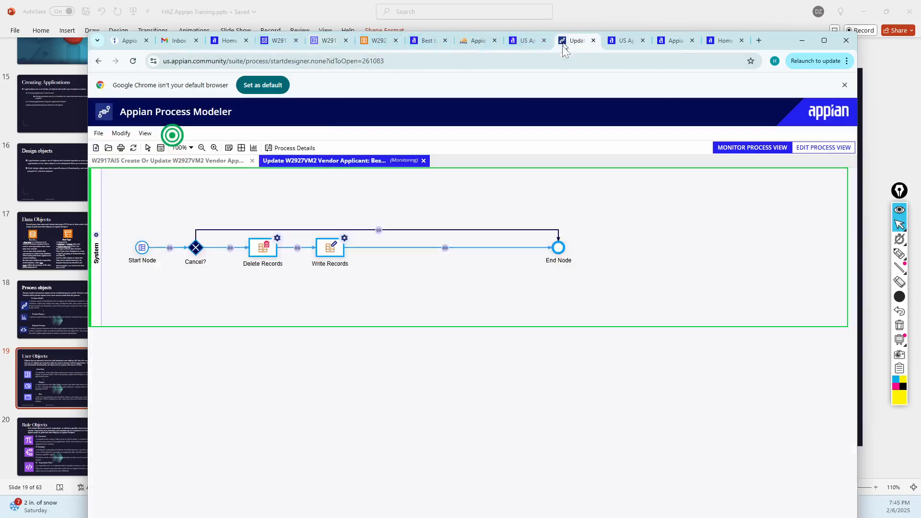
{"action": "left_click", "coordinate": [182, 162]}
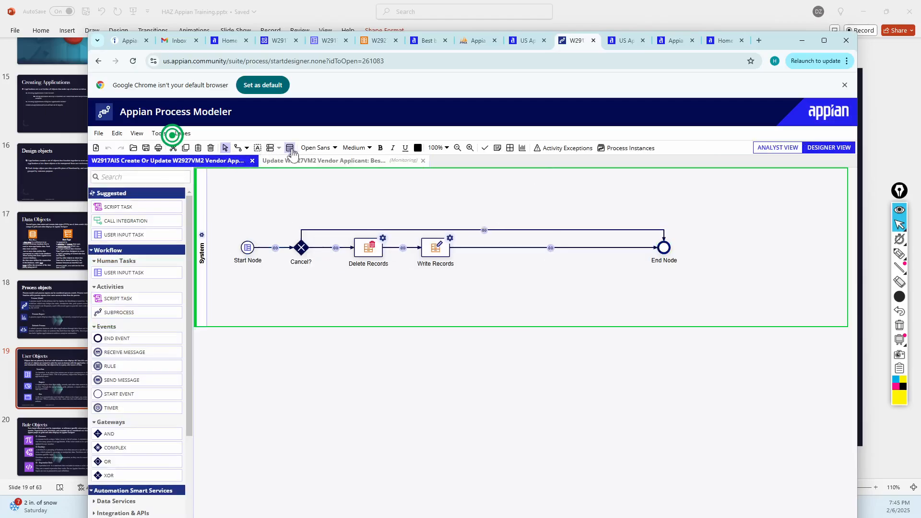
{"action": "double_click", "coordinate": [342, 179]}
{"action": "left_click", "coordinate": [386, 214]}
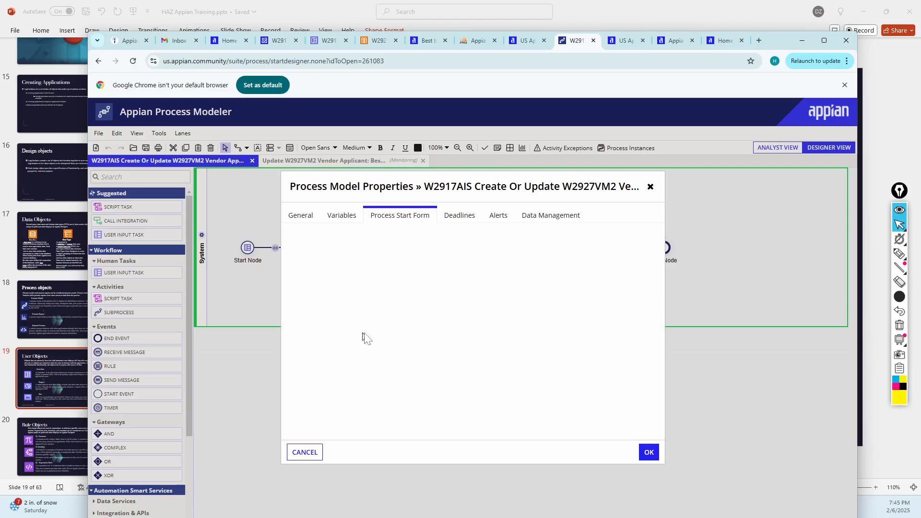
{"action": "left_click", "coordinate": [329, 355]}
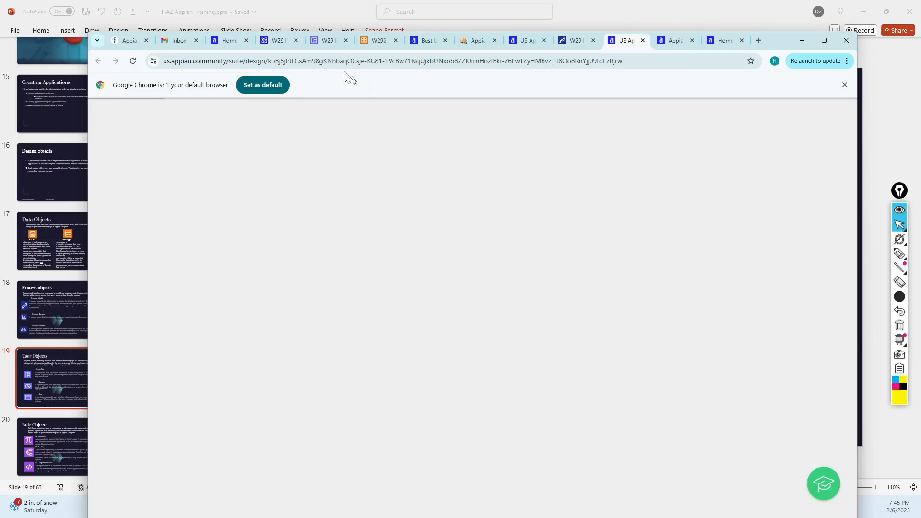
- Browse the available layouts, inputs, pickers, browsers and custom components for the W2917AIS_Test interface
{"action": "left_click", "coordinate": [320, 41]}
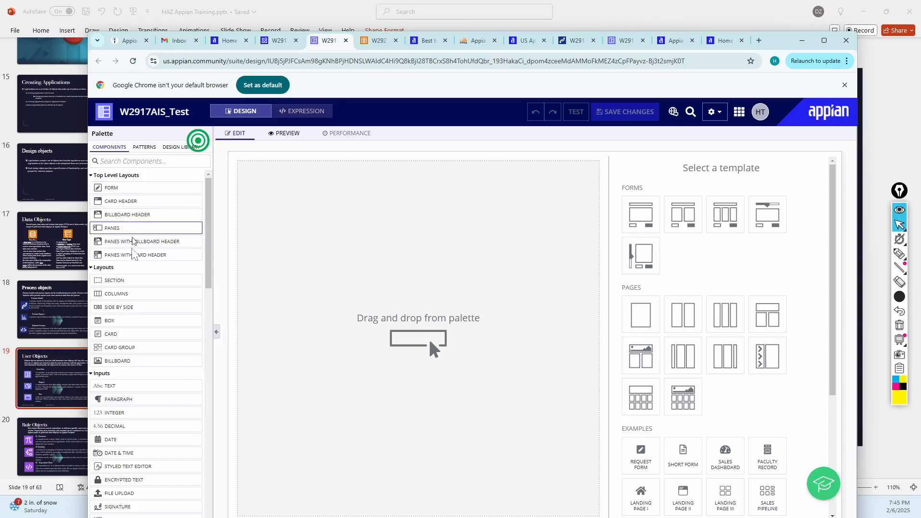
{"action": "scroll", "coordinate": [133, 259], "scroll_direction": "down", "scroll_amount": 4}
{"action": "scroll", "coordinate": [132, 259], "scroll_direction": "down", "scroll_amount": 10}
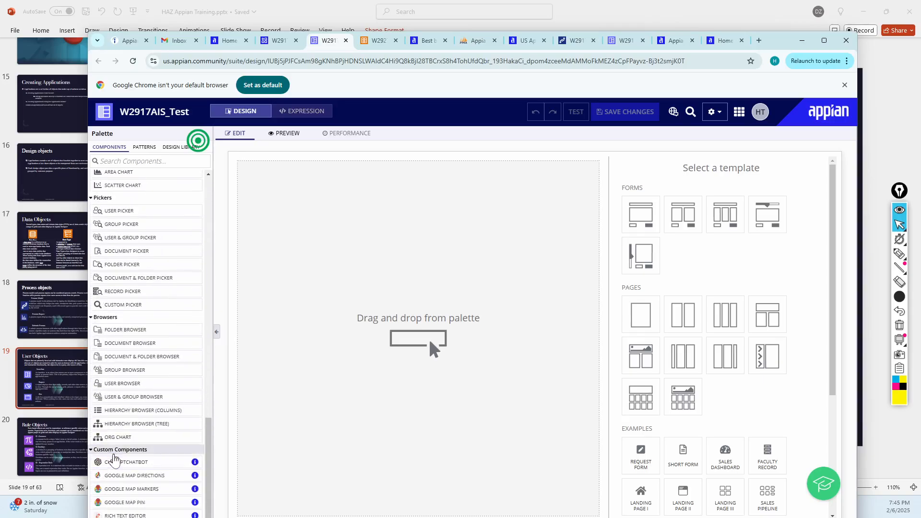
{"action": "scroll", "coordinate": [123, 288], "scroll_direction": "up", "scroll_amount": 15}
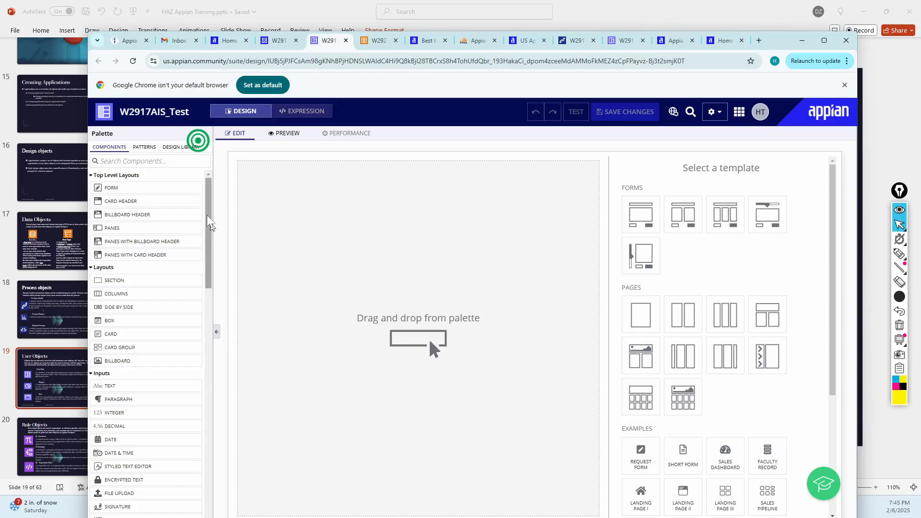
- Examine the Create W2927VM2 Vendor Applicant form and select its Name text field to view the component configuration
{"action": "left_click", "coordinate": [622, 45]}
{"action": "scroll", "coordinate": [436, 323], "scroll_direction": "down", "scroll_amount": 1}
{"action": "scroll", "coordinate": [435, 321], "scroll_direction": "up", "scroll_amount": 1}
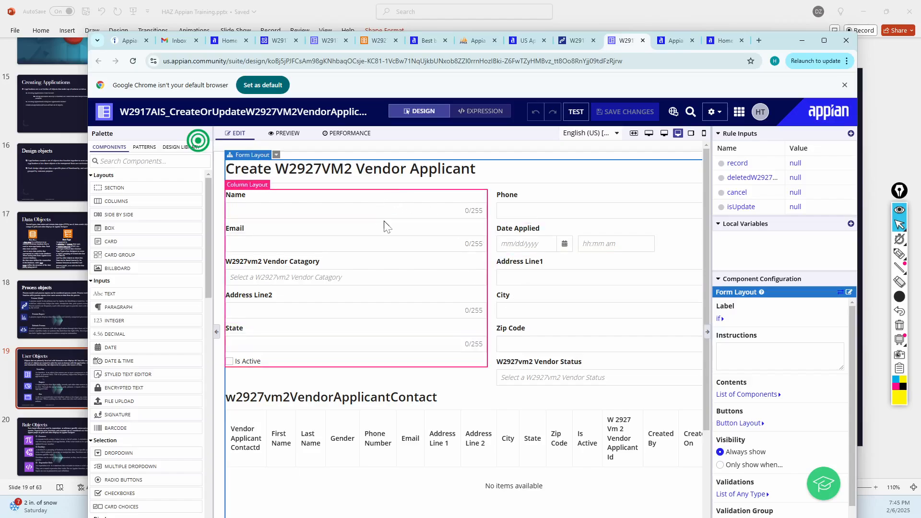
{"action": "left_click", "coordinate": [265, 211]}
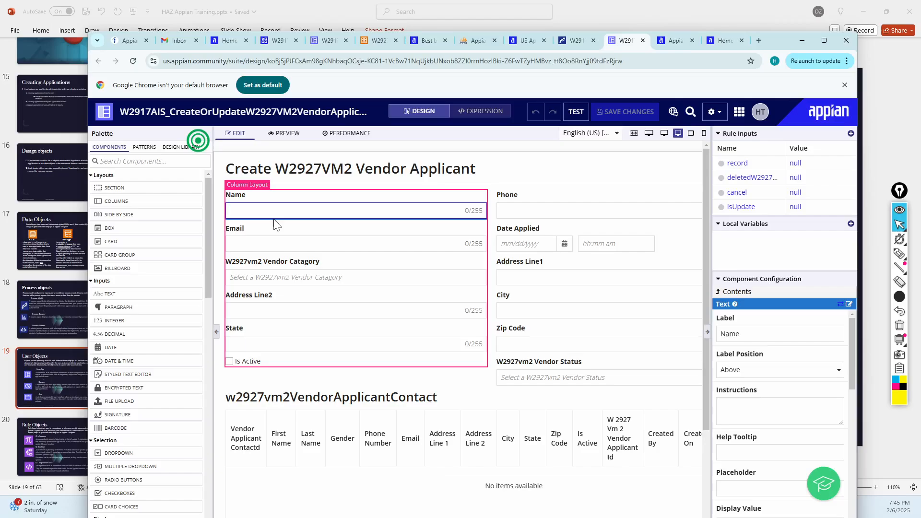
- Return to the User Objects slide in PowerPoint and read through the Interface and Report definitions, highlighting their key phrases
{"action": "left_click", "coordinate": [48, 384]}
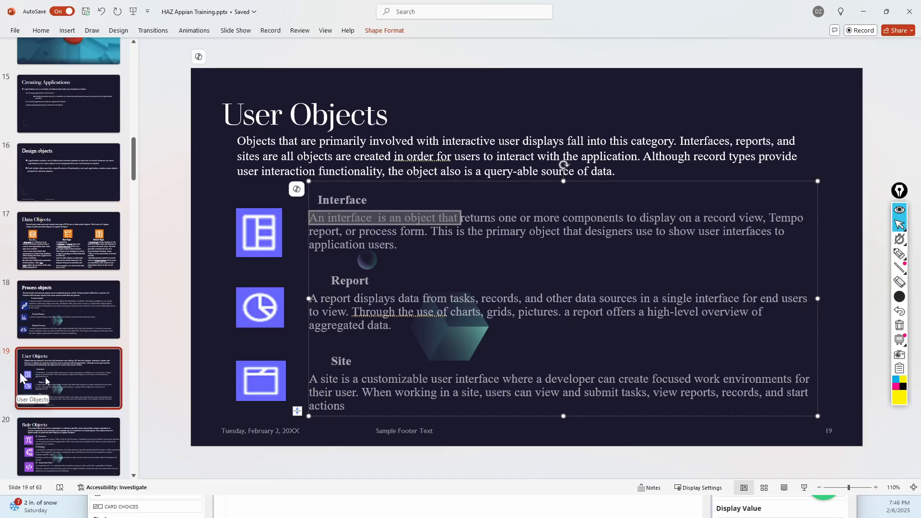
{"action": "left_click", "coordinate": [476, 246]}
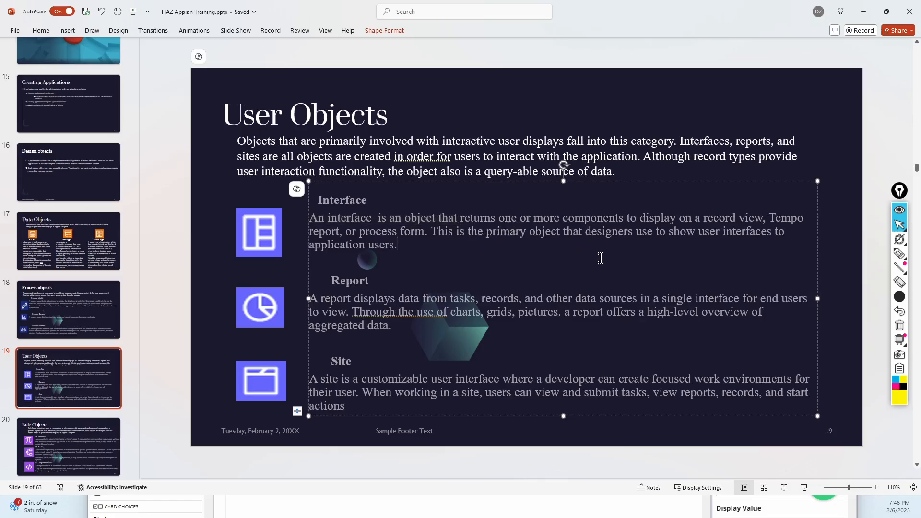
{"action": "left_click_drag", "start_coordinate": [669, 232], "coordinate": [796, 245]}
{"action": "left_click_drag", "start_coordinate": [604, 263], "coordinate": [321, 238]}
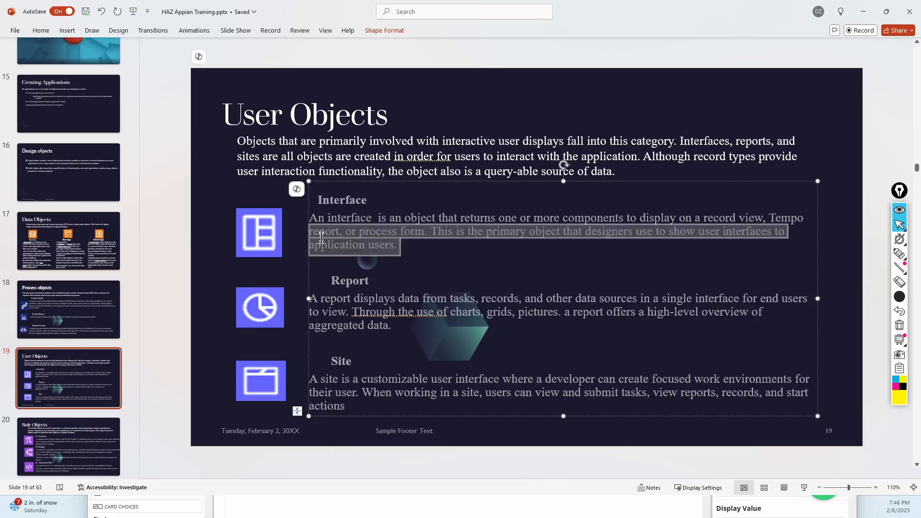
{"action": "left_click", "coordinate": [387, 268]}
{"action": "left_click_drag", "start_coordinate": [409, 249], "coordinate": [365, 245]}
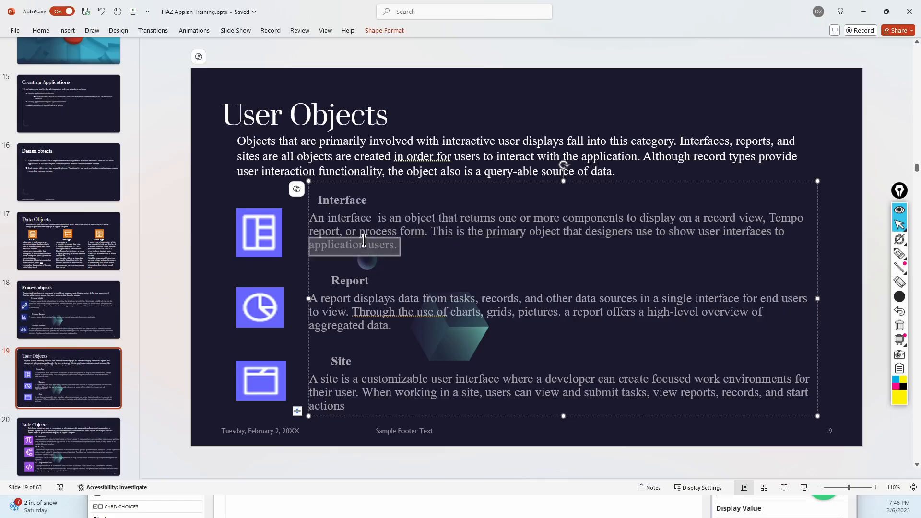
{"action": "left_click", "coordinate": [409, 247]}
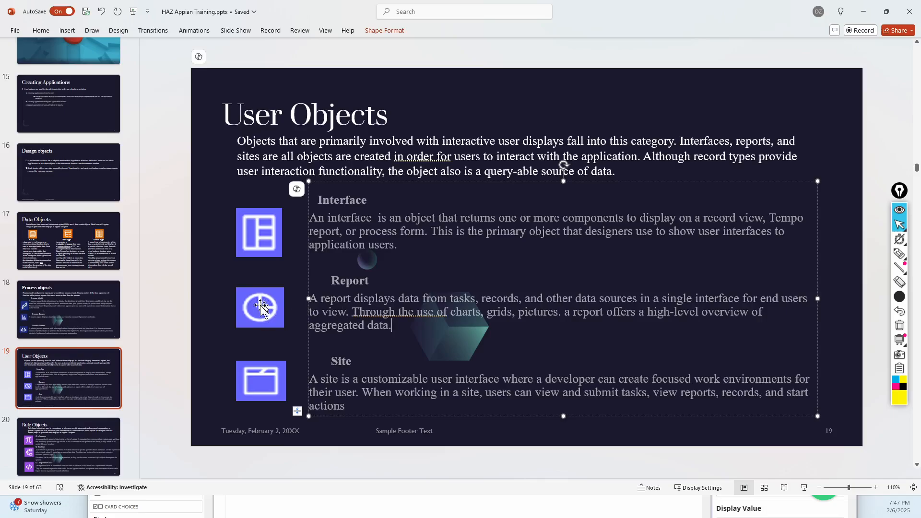
{"action": "left_click_drag", "start_coordinate": [451, 312], "coordinate": [781, 323]}
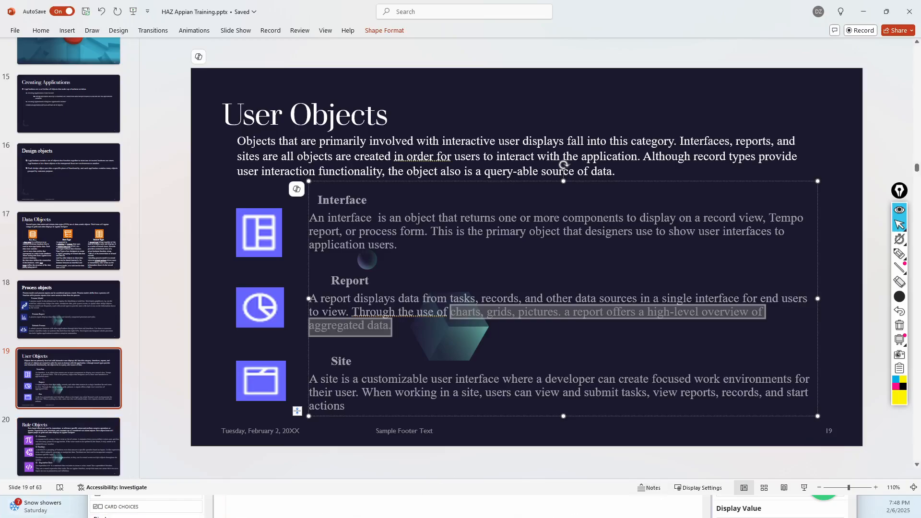
- Switch to the vendor applicant form interface in Chrome and browse the available palette components, focusing on the chart types
{"action": "key", "text": "alt+Tab"}
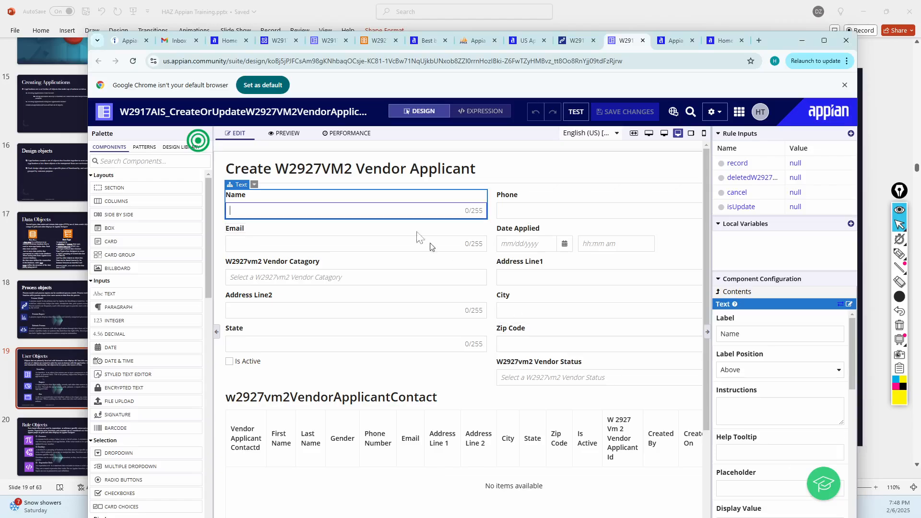
{"action": "scroll", "coordinate": [231, 282], "scroll_direction": "down", "scroll_amount": 3}
{"action": "scroll", "coordinate": [155, 324], "scroll_direction": "down", "scroll_amount": 1}
{"action": "scroll", "coordinate": [156, 327], "scroll_direction": "down", "scroll_amount": 12}
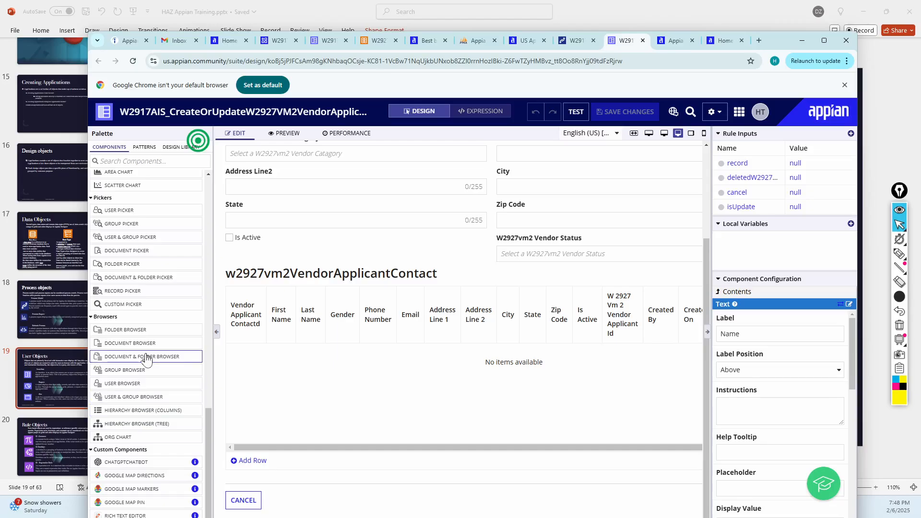
{"action": "scroll", "coordinate": [142, 364], "scroll_direction": "up", "scroll_amount": 3}
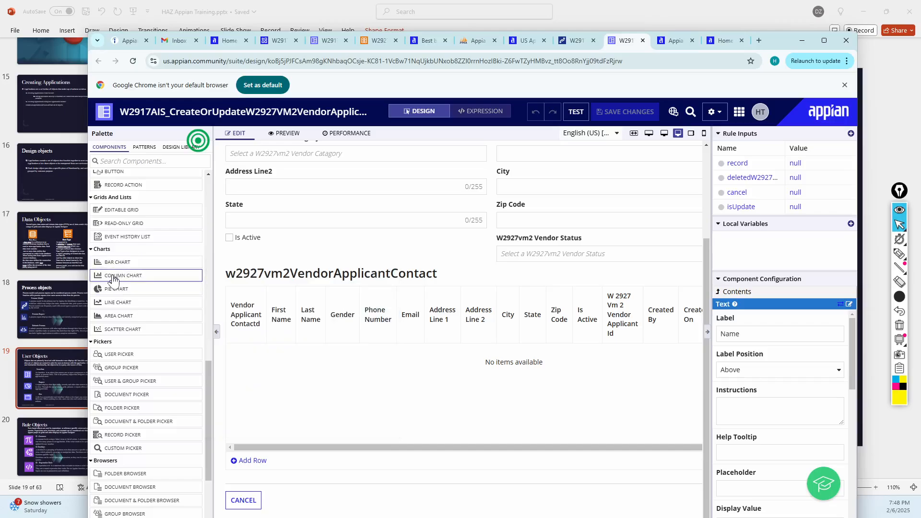
{"action": "mouse_move", "coordinate": [123, 281]}
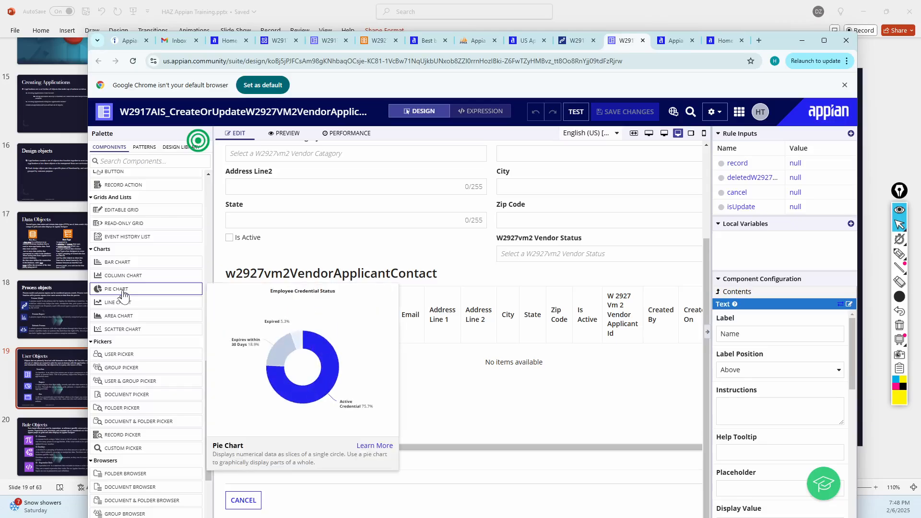
- Add a bar chart to the W2917AIS_Test interface and place a pie chart below it
{"action": "left_click", "coordinate": [329, 40]}
{"action": "scroll", "coordinate": [138, 382], "scroll_direction": "down", "scroll_amount": 10}
{"action": "scroll", "coordinate": [137, 381], "scroll_direction": "down", "scroll_amount": 10}
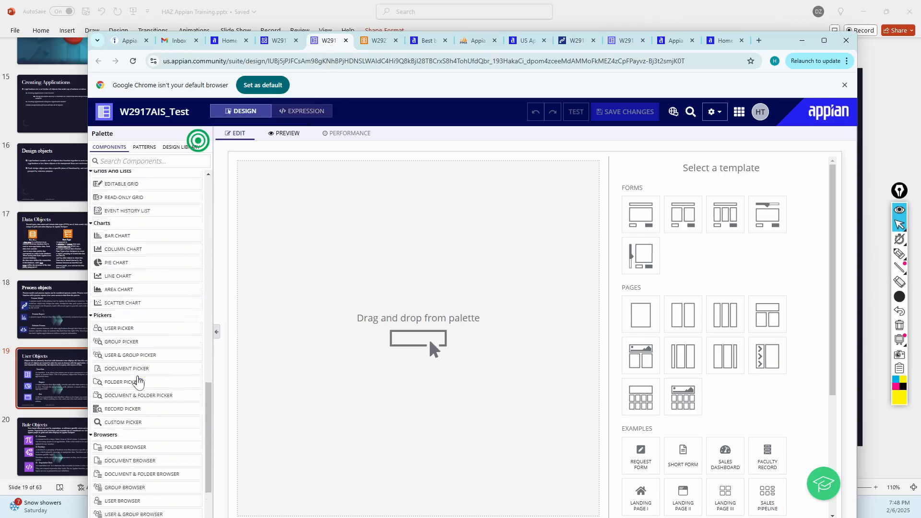
{"action": "scroll", "coordinate": [126, 278], "scroll_direction": "up", "scroll_amount": 3}
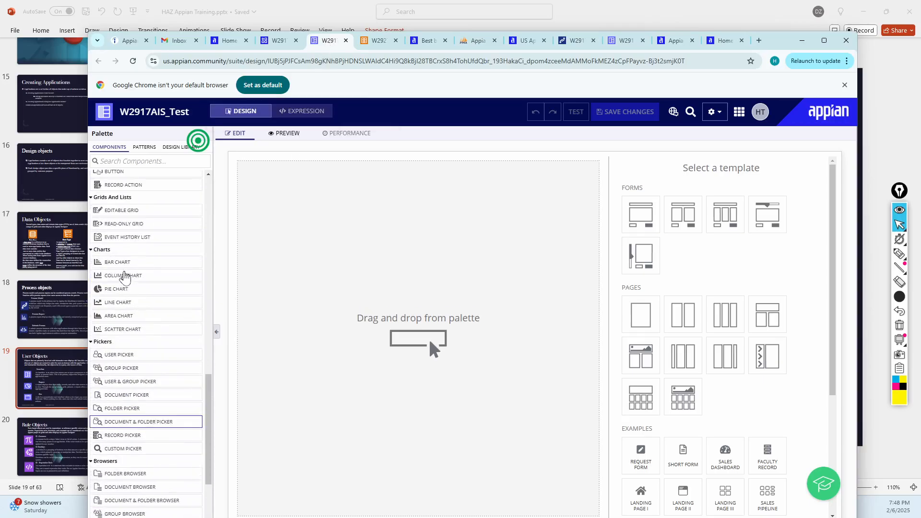
{"action": "double_click", "coordinate": [118, 263]}
{"action": "left_click_drag", "start_coordinate": [119, 264], "coordinate": [304, 231]}
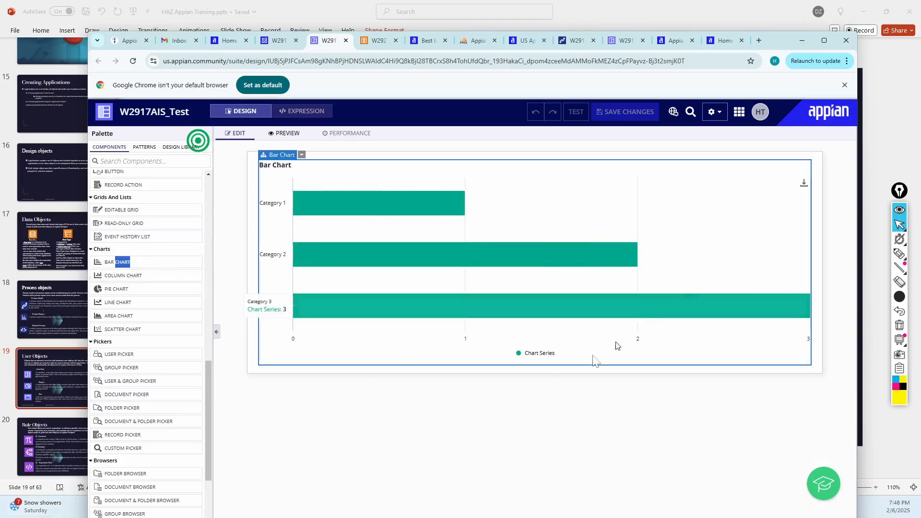
{"action": "left_click_drag", "start_coordinate": [114, 290], "coordinate": [391, 357]}
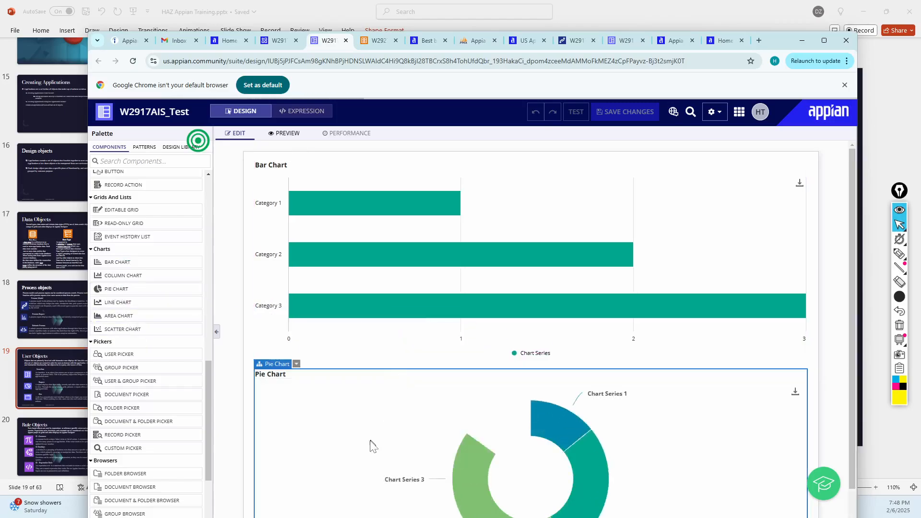
{"action": "scroll", "coordinate": [371, 443], "scroll_direction": "down", "scroll_amount": 1}
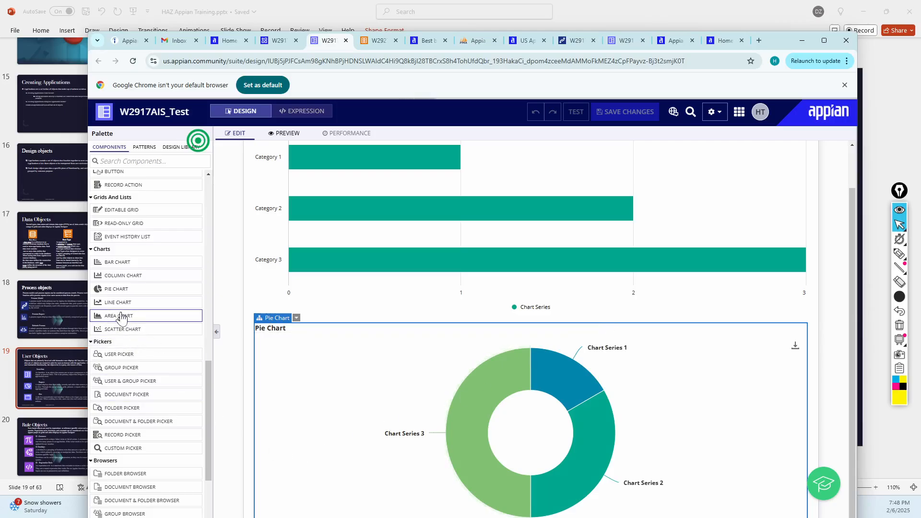
{"action": "scroll", "coordinate": [511, 355], "scroll_direction": "up", "scroll_amount": 1}
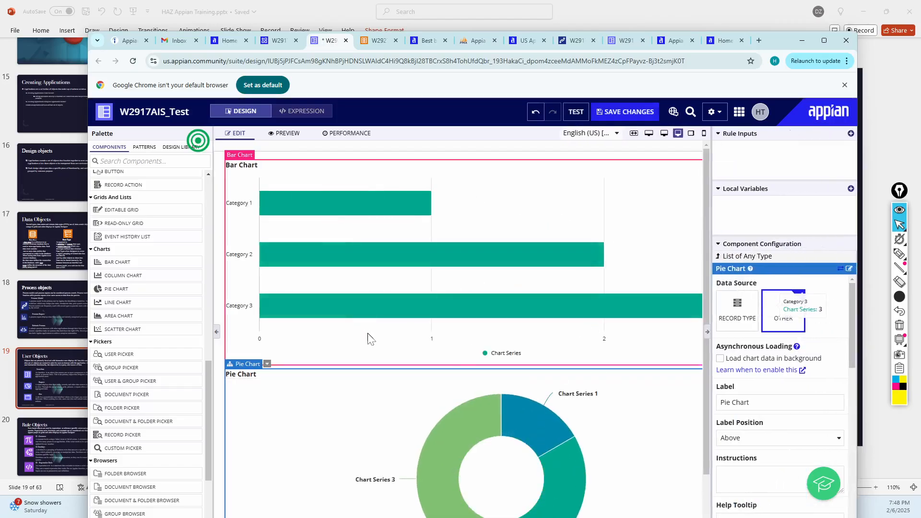
{"action": "scroll", "coordinate": [411, 322], "scroll_direction": "down", "scroll_amount": 1}
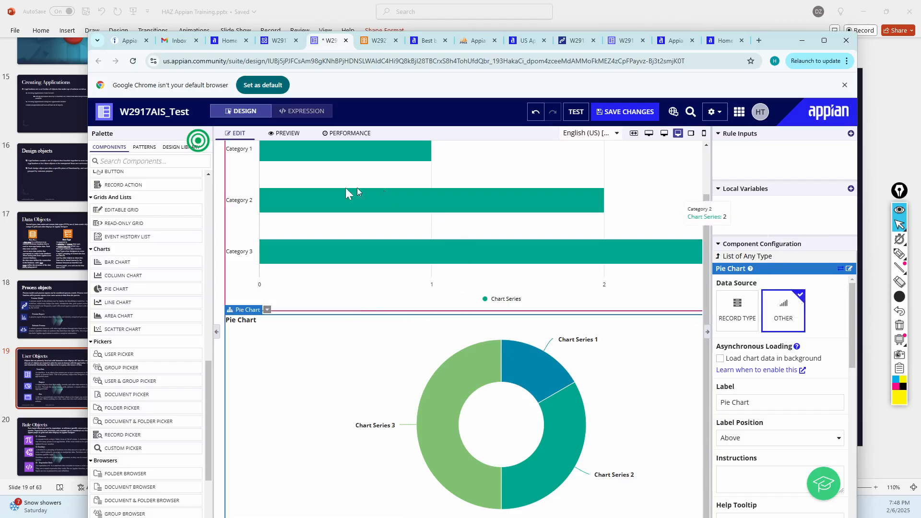
- Return to the User Objects slide in PowerPoint and highlight the word "tasks" in the Report definition
{"action": "left_click", "coordinate": [274, 42]}
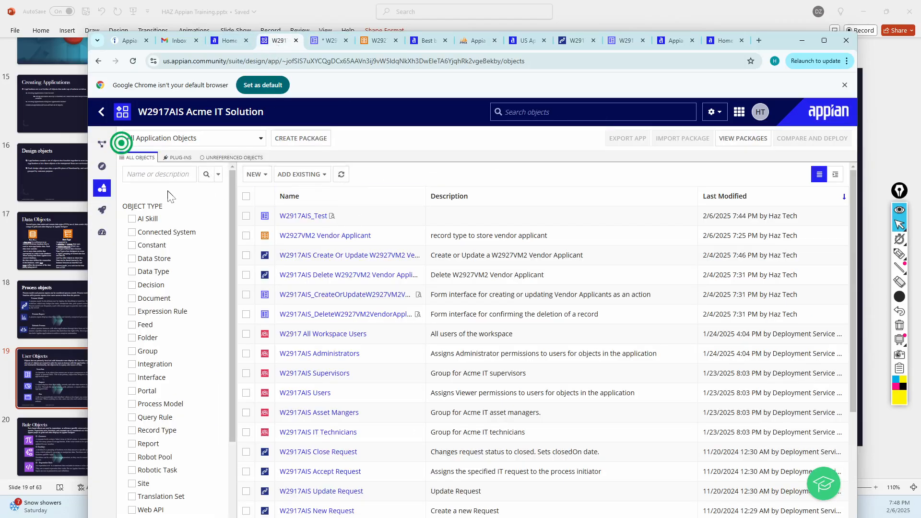
{"action": "left_click", "coordinate": [47, 324]}
{"action": "left_click", "coordinate": [68, 381]}
{"action": "left_click", "coordinate": [409, 326]}
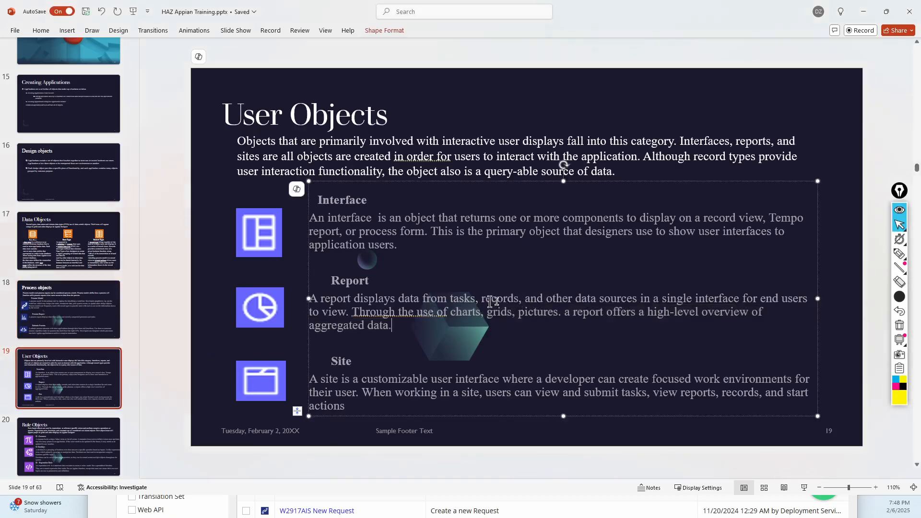
{"action": "double_click", "coordinate": [458, 299]}
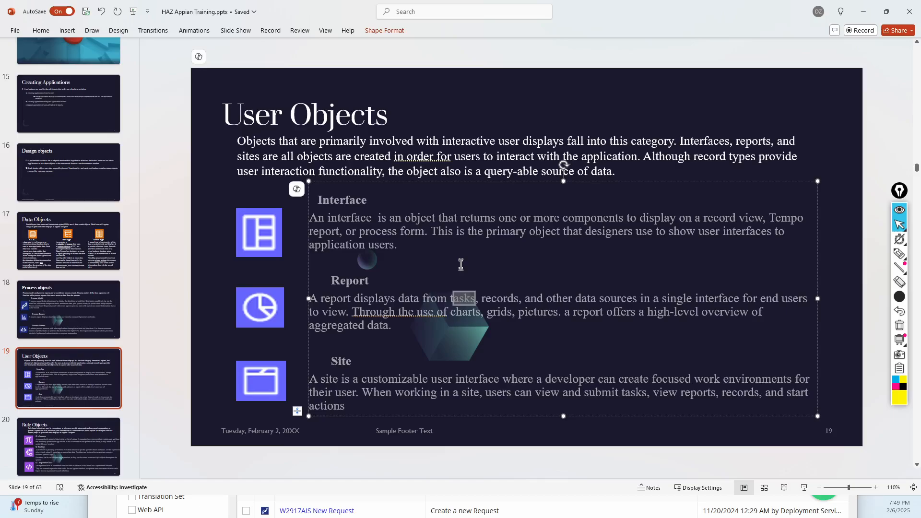
{"action": "left_click_drag", "start_coordinate": [449, 298], "coordinate": [474, 299]}
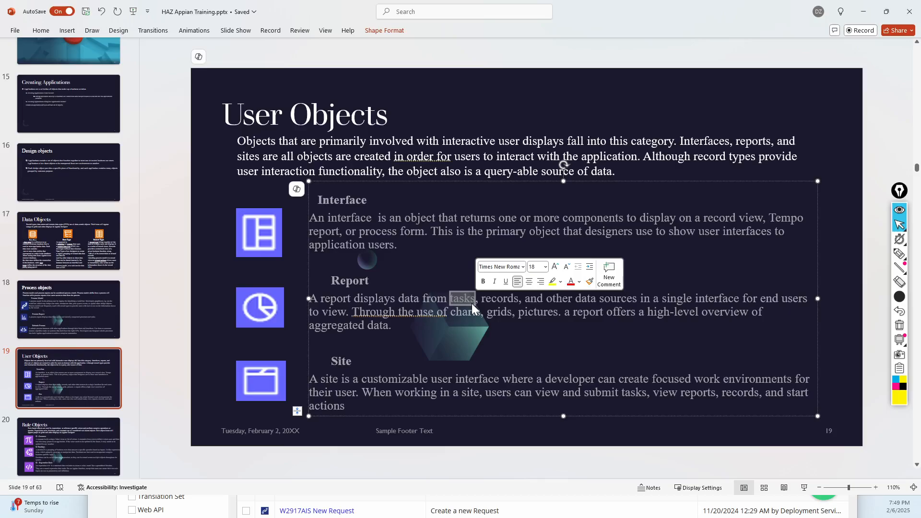
{"action": "left_click", "coordinate": [460, 289]}
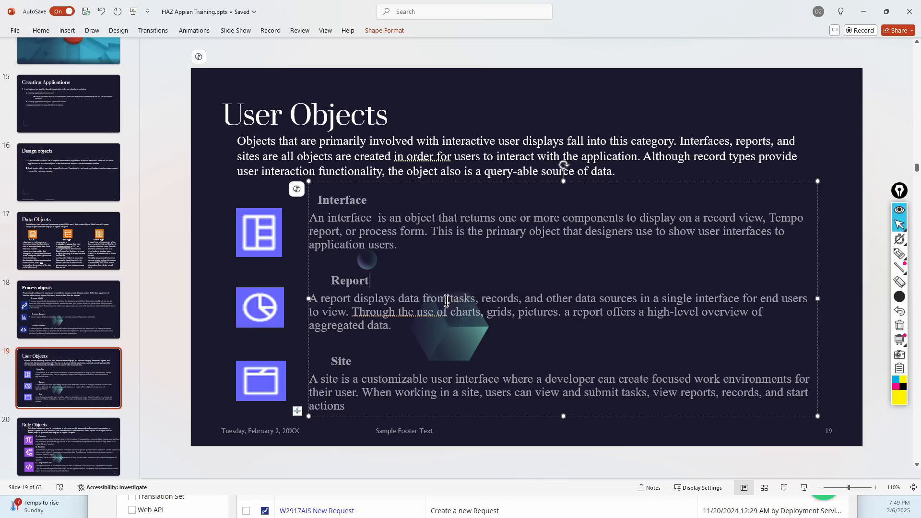
- Compare the Process objects slide with the User Objects slide and highlight the tasks, records and other data sources phrase under Report
{"action": "left_click", "coordinate": [56, 320]}
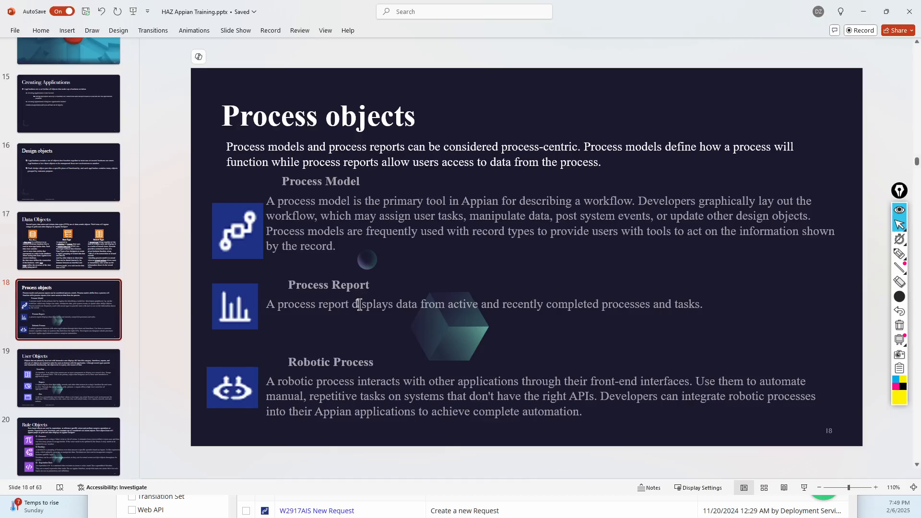
{"action": "left_click", "coordinate": [56, 369]}
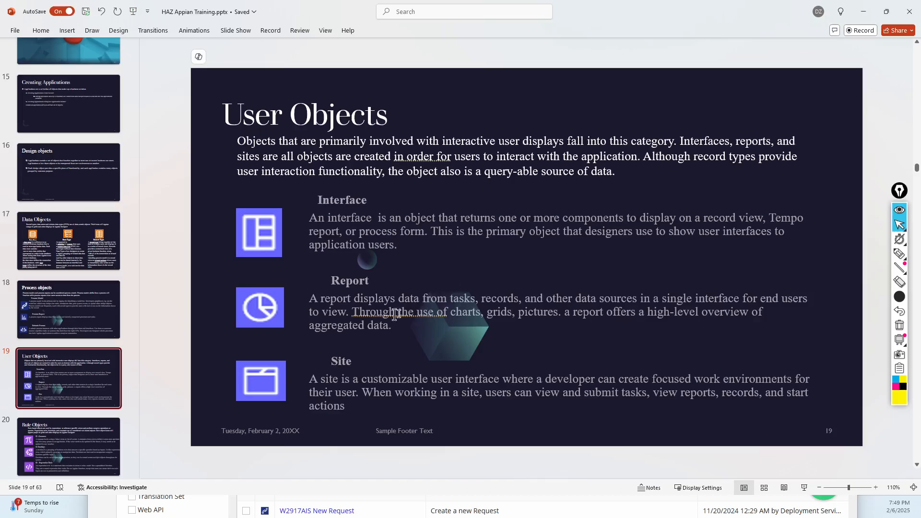
{"action": "left_click", "coordinate": [270, 309]}
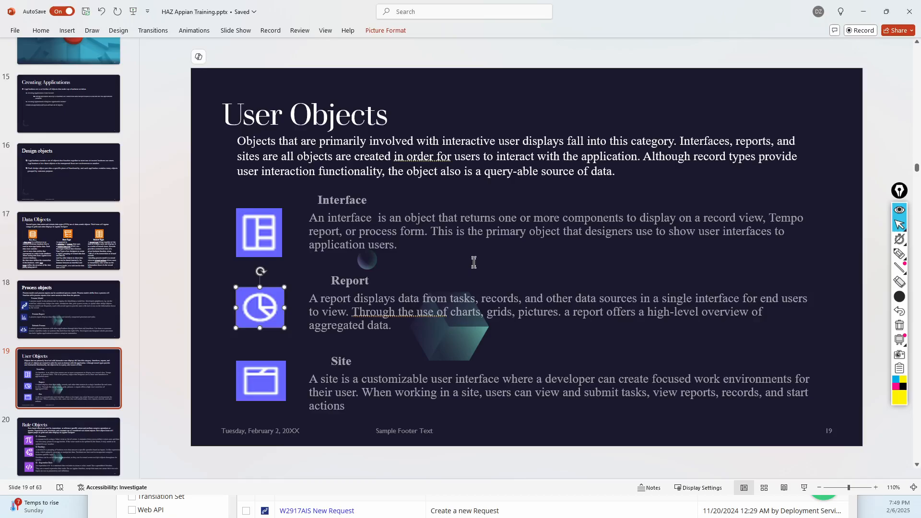
{"action": "left_click", "coordinate": [375, 304]}
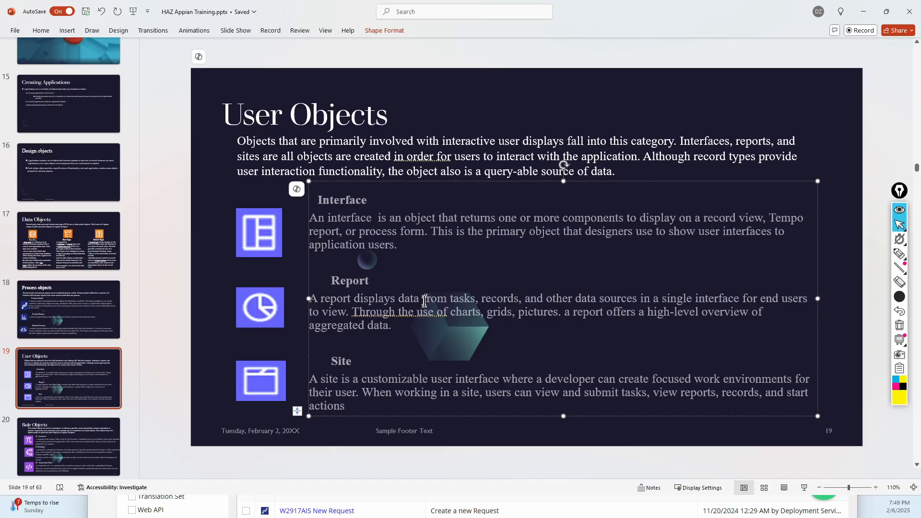
{"action": "left_click_drag", "start_coordinate": [439, 299], "coordinate": [662, 299]}
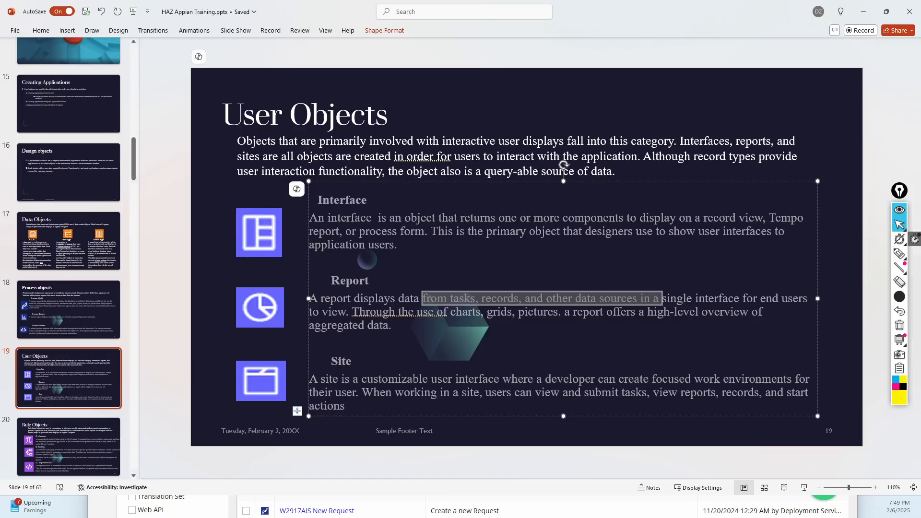
- Switch to the W2917AIS Acme IT Solution application in Chrome and create a report named "My first report"
{"action": "left_click", "coordinate": [606, 506]}
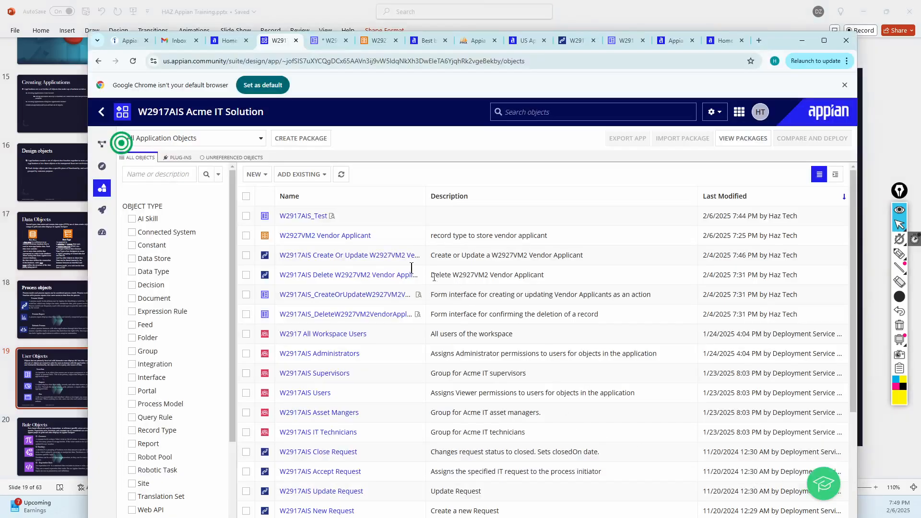
{"action": "left_click", "coordinate": [253, 175]}
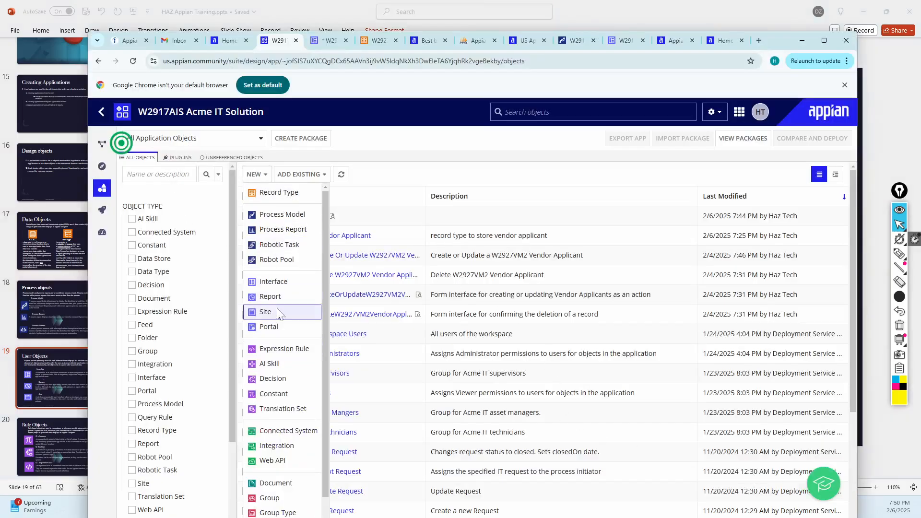
{"action": "left_click", "coordinate": [279, 300]}
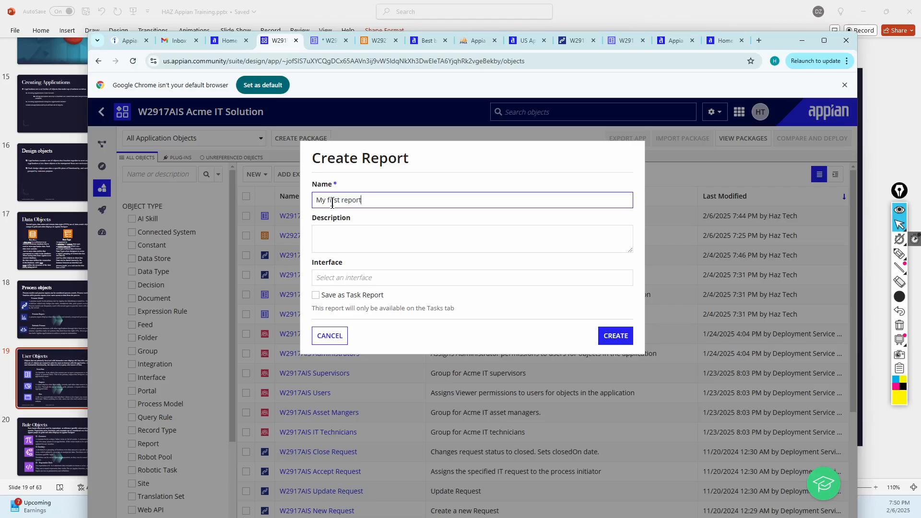
{"action": "left_click", "coordinate": [376, 307]}
{"action": "left_click", "coordinate": [407, 281]}
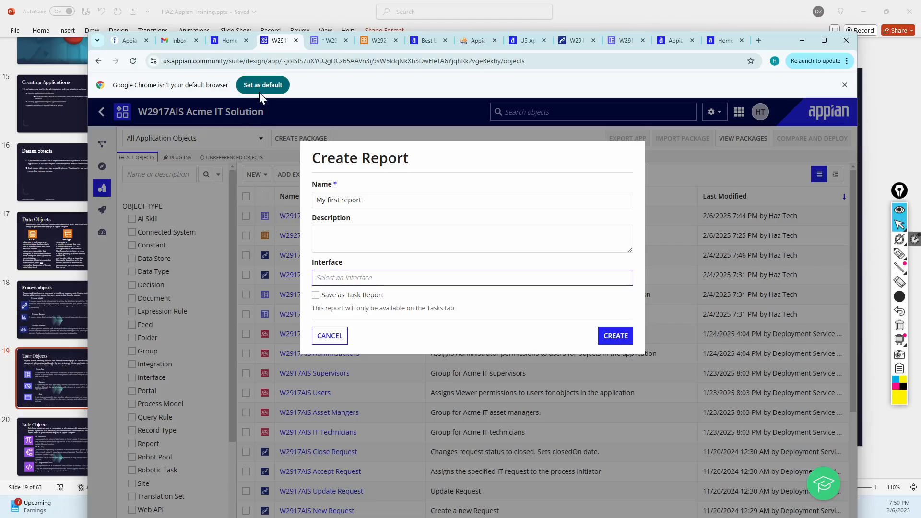
{"action": "left_click", "coordinate": [624, 39]}
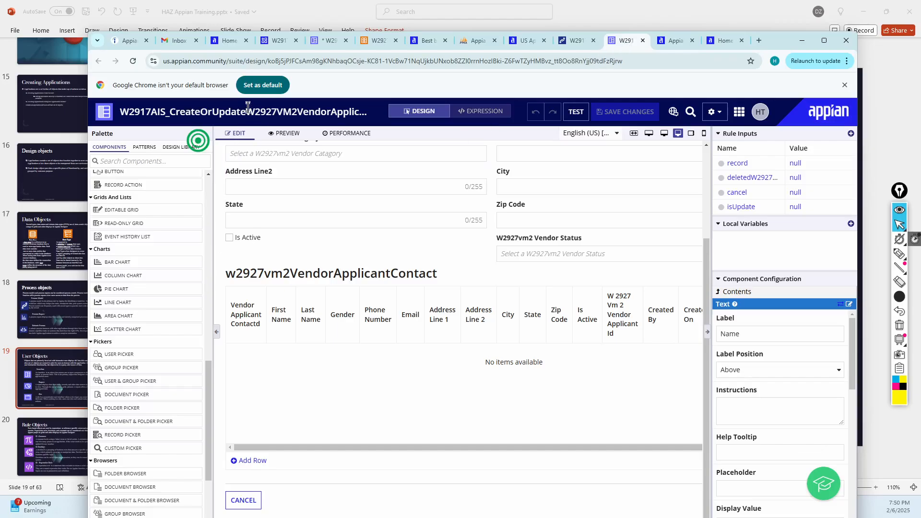
{"action": "left_click", "coordinate": [331, 40]}
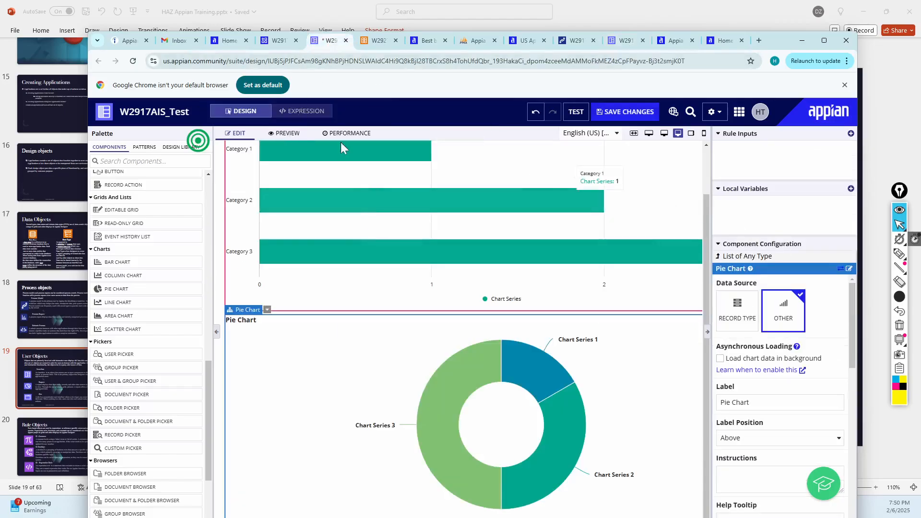
{"action": "left_click", "coordinate": [279, 40]}
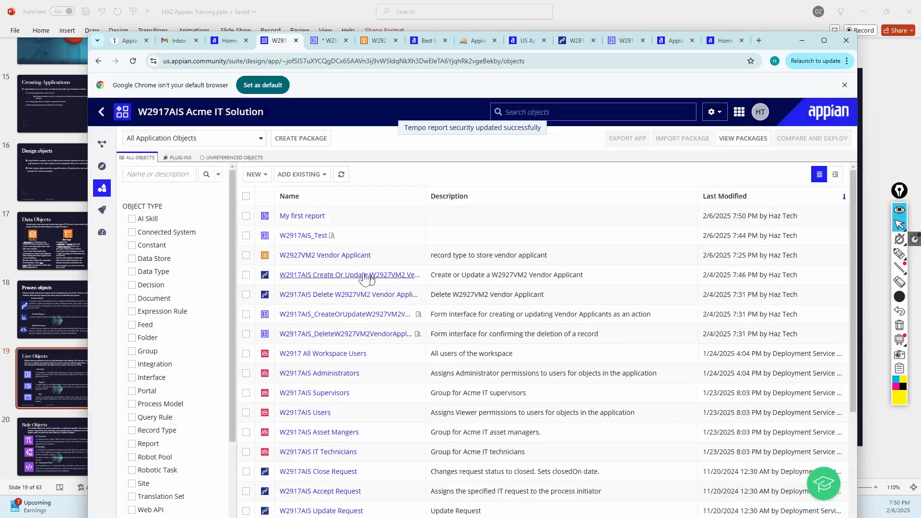
- Open the properties of My first report and follow its report URL
{"action": "left_click", "coordinate": [295, 217]}
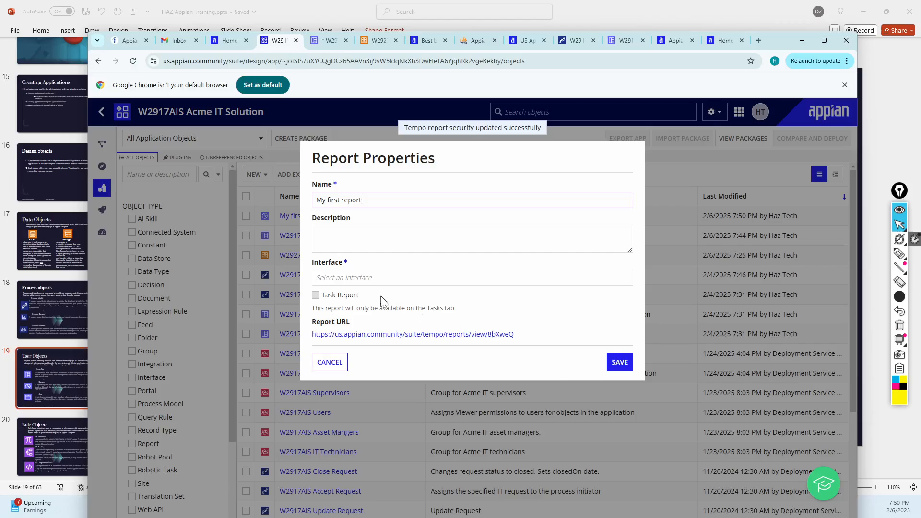
{"action": "left_click", "coordinate": [390, 278]}
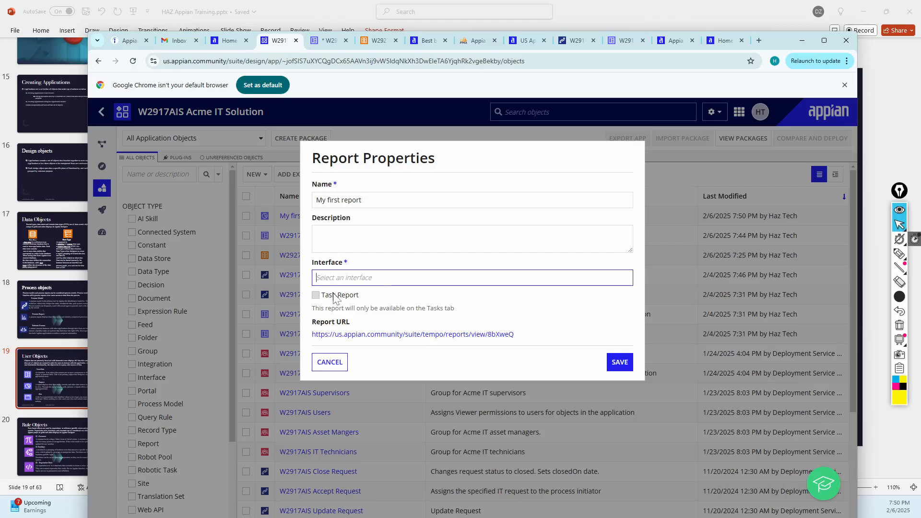
{"action": "left_click", "coordinate": [379, 335]}
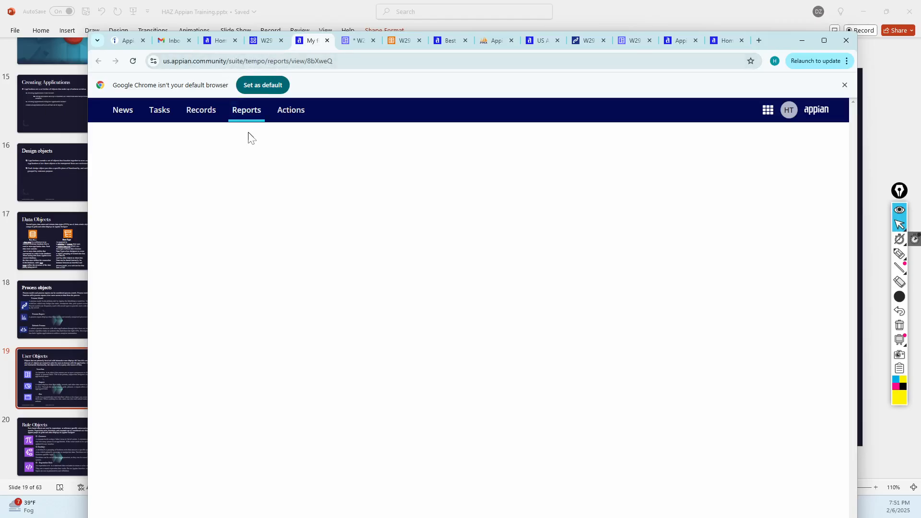
- View the list of Tempo reports, highlight My first report and check the report's web address
{"action": "left_click", "coordinate": [254, 62]}
{"action": "left_click", "coordinate": [247, 114]}
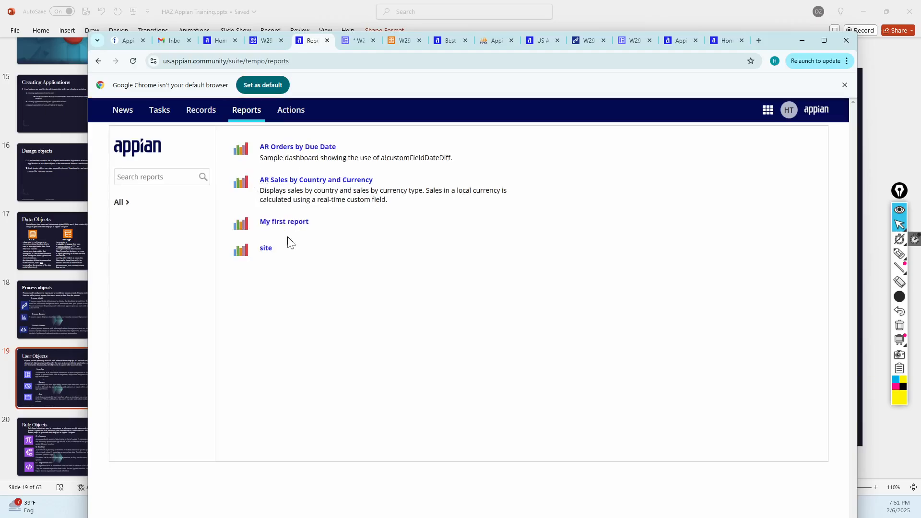
{"action": "left_click_drag", "start_coordinate": [312, 224], "coordinate": [260, 220]}
{"action": "left_click", "coordinate": [279, 64]}
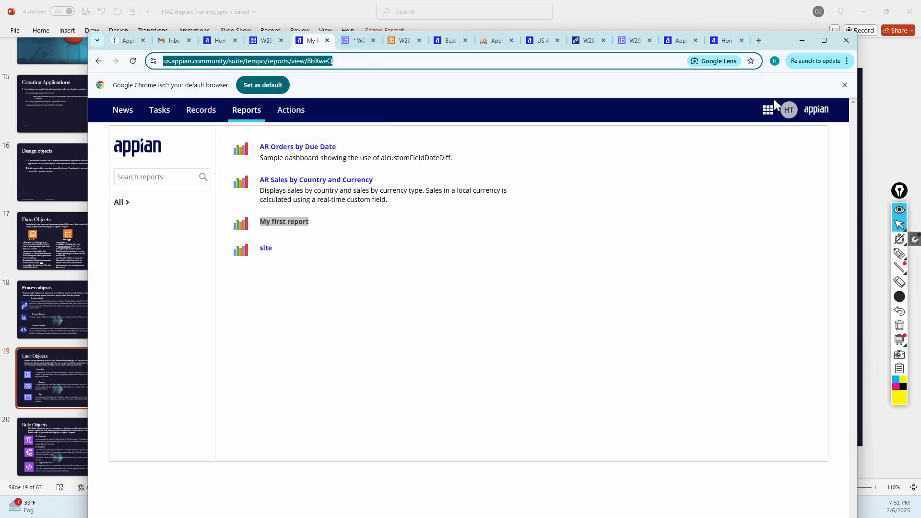
- Return to the User Objects slide in PowerPoint and place the cursor in the Site definition
{"action": "left_click", "coordinate": [56, 385]}
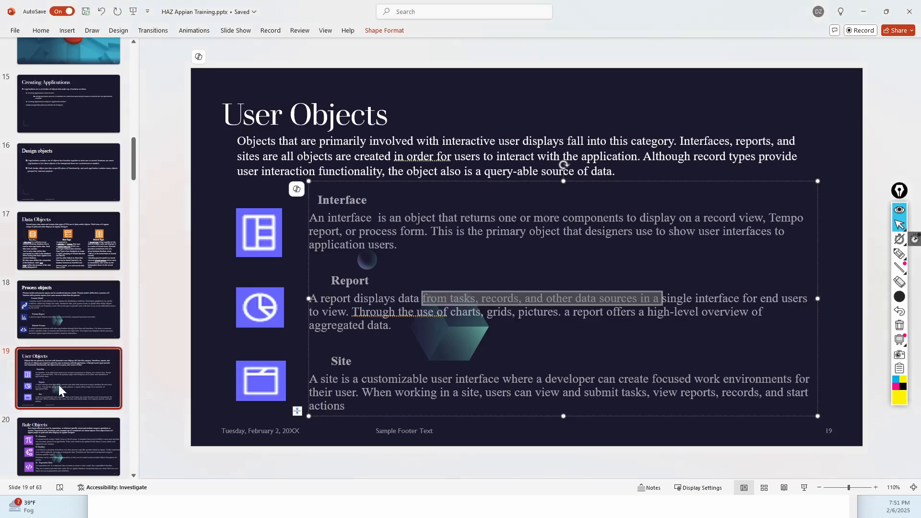
{"action": "left_click", "coordinate": [375, 377]}
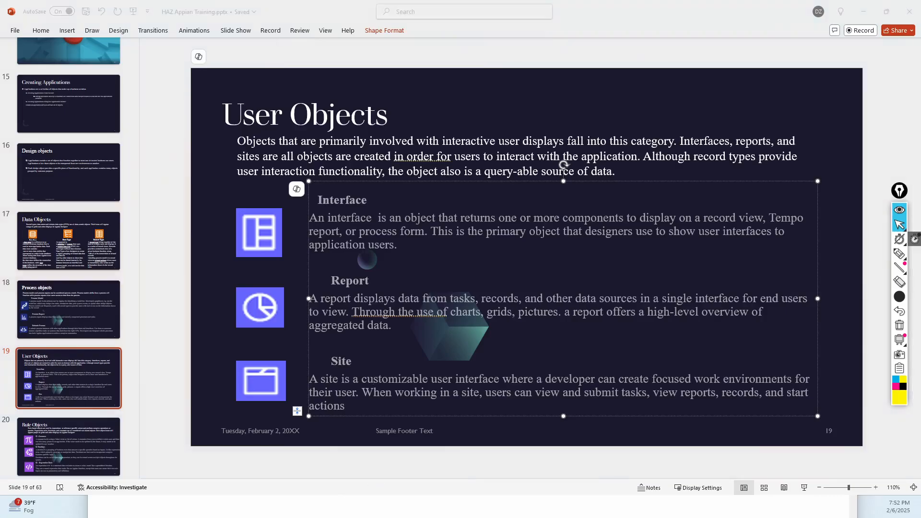
- Switch to Tempo in Chrome, view the News feed with the comment box of its newest post, and look at the Tasks page
{"action": "key", "text": "alt+Tab"}
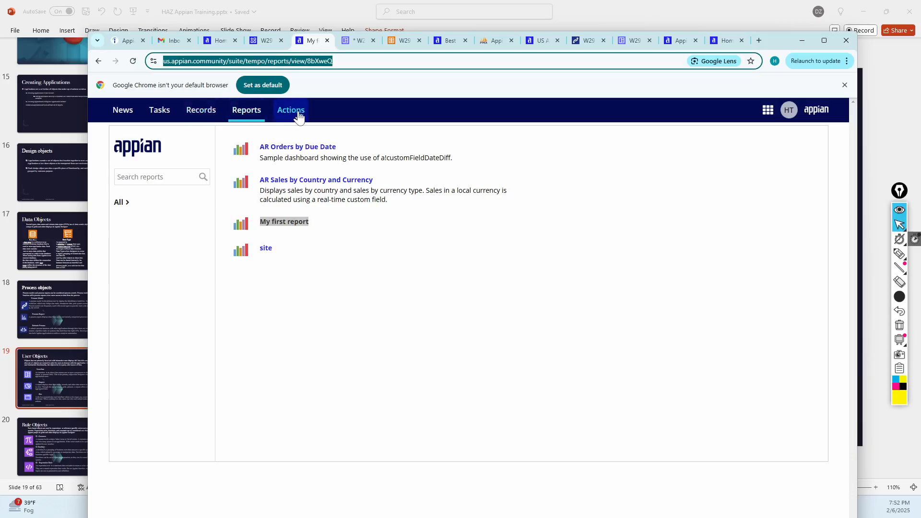
{"action": "left_click", "coordinate": [123, 115]}
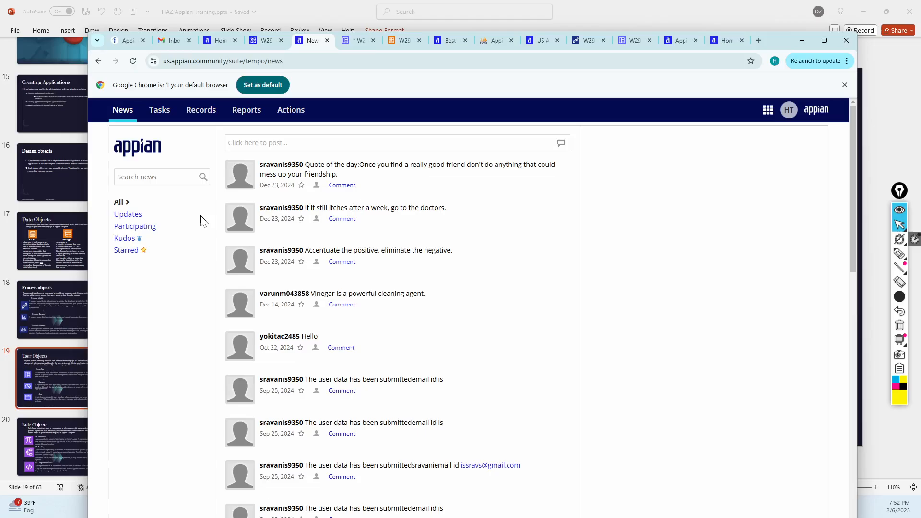
{"action": "left_click", "coordinate": [342, 186]}
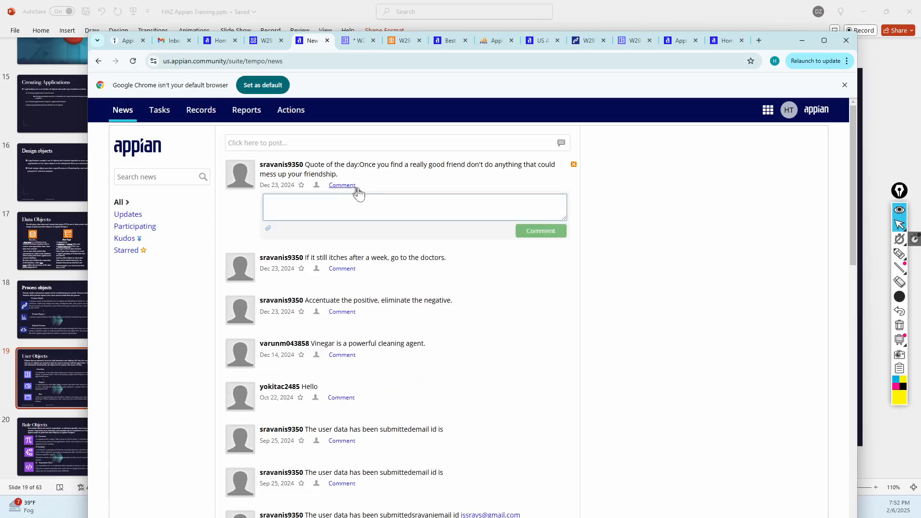
{"action": "left_click", "coordinate": [316, 185]}
{"action": "left_click", "coordinate": [164, 120]}
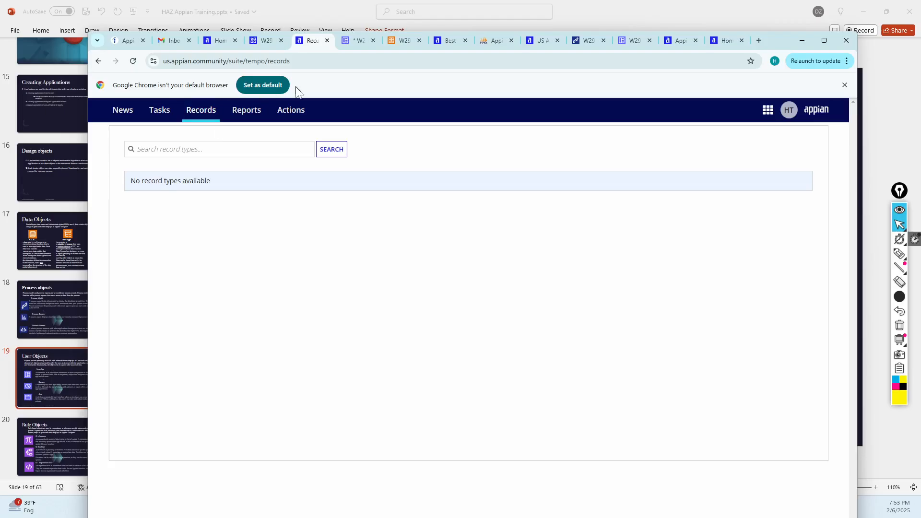
- Search the Tempo record types for "appli" and reload the Records page
{"action": "left_click", "coordinate": [217, 149]}
{"action": "left_click", "coordinate": [206, 117]}
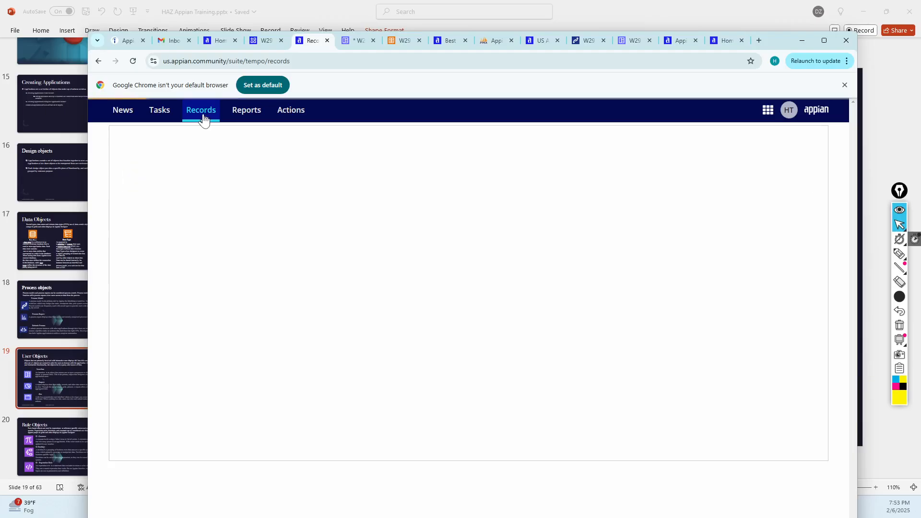
{"action": "left_click", "coordinate": [239, 157]}
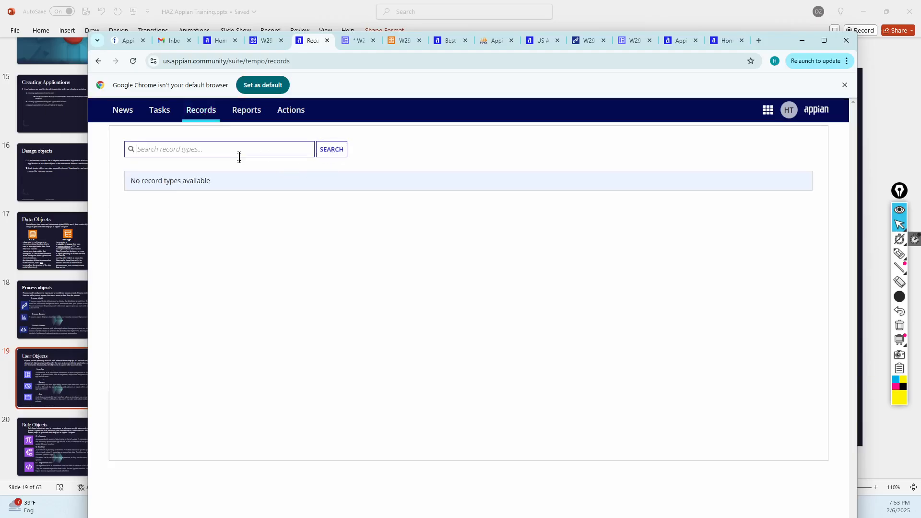
{"action": "type", "text": "appli"}
{"action": "key", "text": "Return"}
{"action": "left_click", "coordinate": [328, 153]}
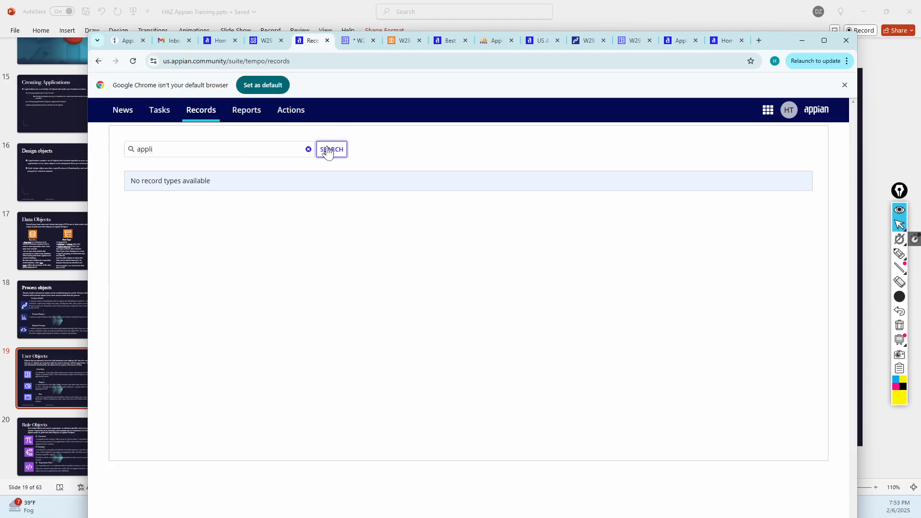
{"action": "left_click", "coordinate": [208, 118]}
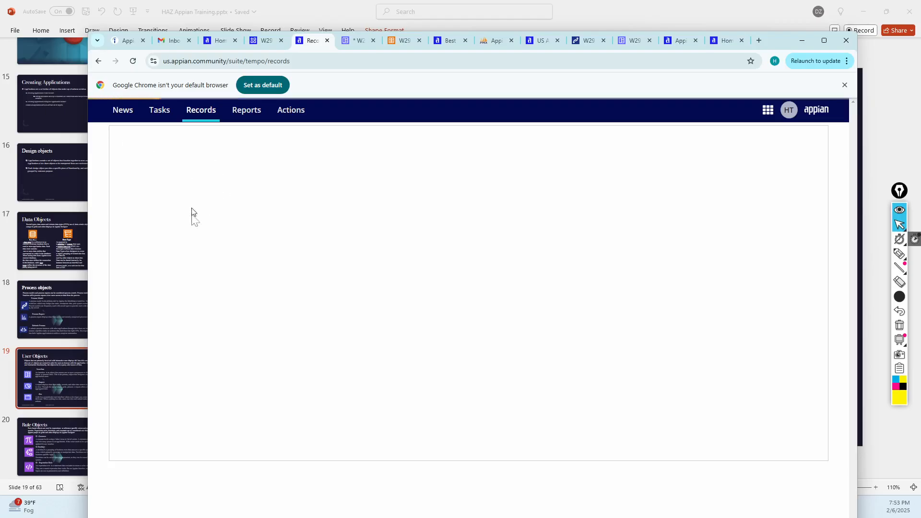
- Open the AR Orders by Due Date report in Tempo, view its trends and return to the report list
{"action": "left_click", "coordinate": [245, 114]}
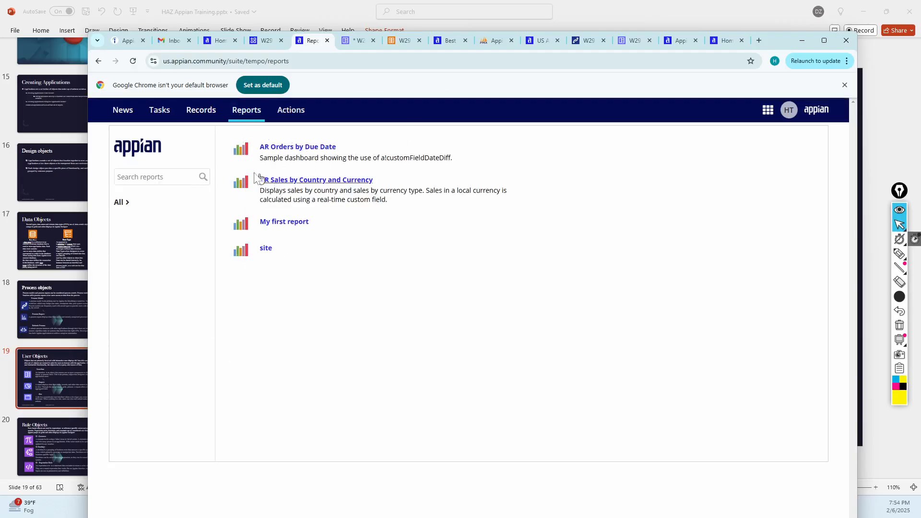
{"action": "left_click", "coordinate": [304, 149]}
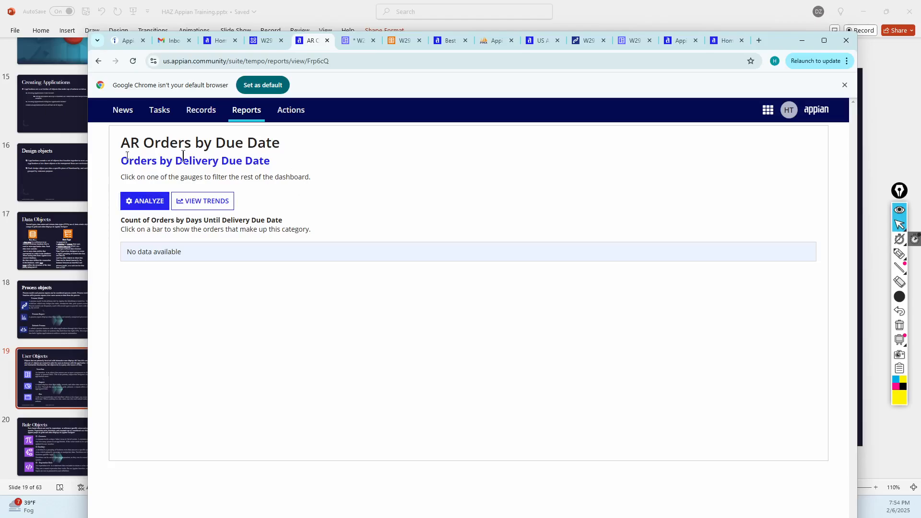
{"action": "left_click", "coordinate": [204, 206]}
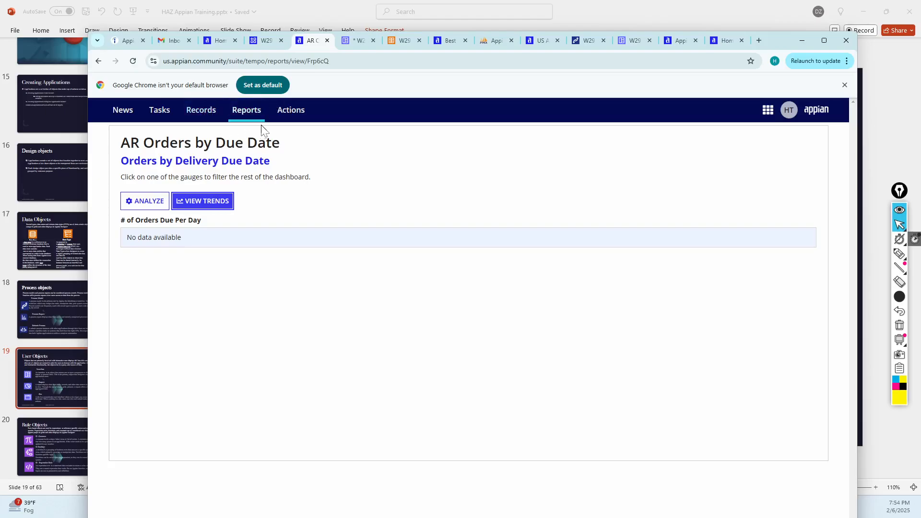
{"action": "left_click", "coordinate": [244, 115]}
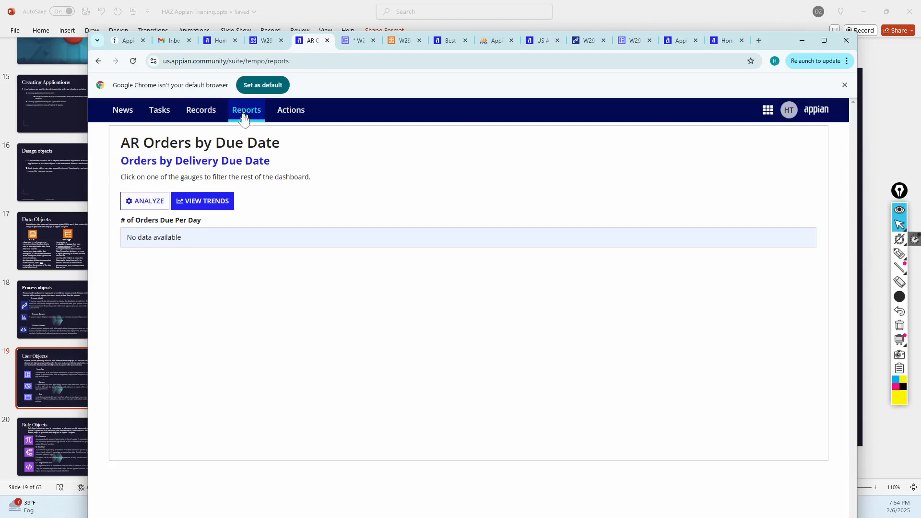
- Look at the Tempo Actions page, check the Appian Community user profile and return to Actions
{"action": "left_click", "coordinate": [291, 115]}
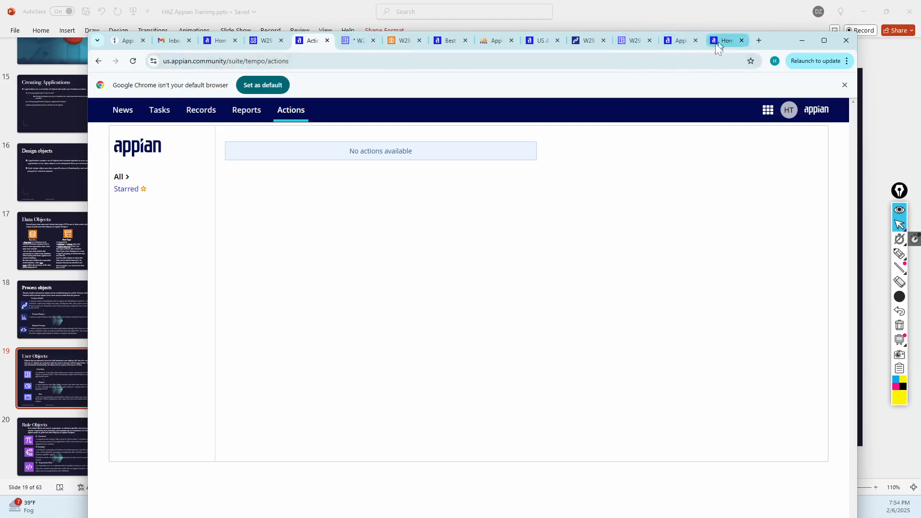
{"action": "left_click", "coordinate": [669, 41]}
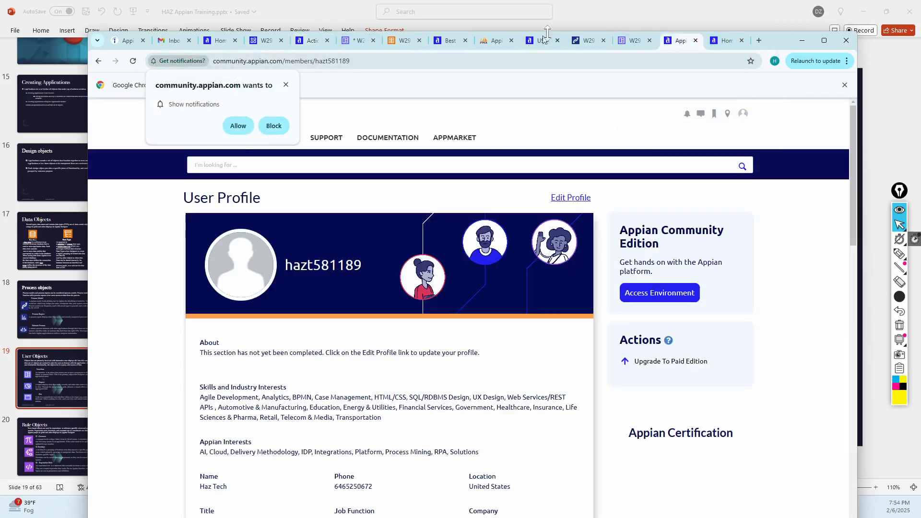
{"action": "left_click", "coordinate": [311, 41]}
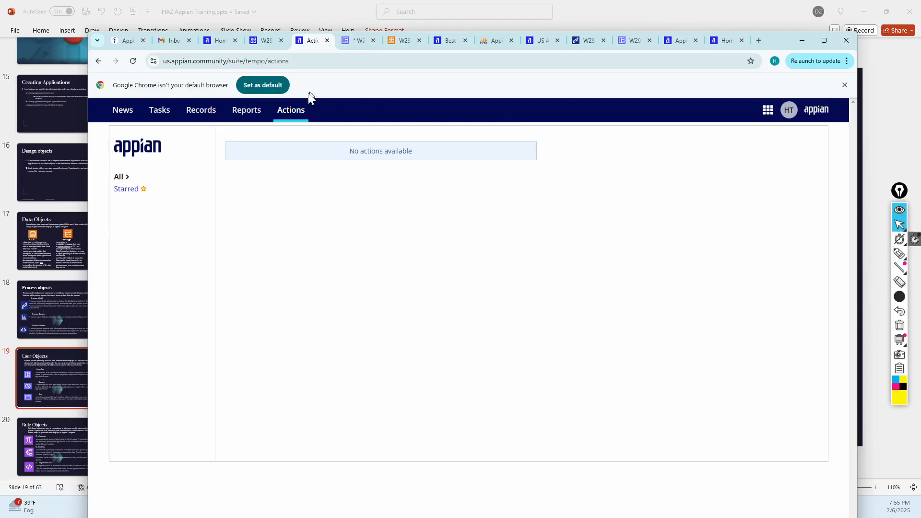
- Return to the User Objects slide in PowerPoint and highlight the Site definition's phrases on submitting tasks, view reports, records and start actions
{"action": "left_click", "coordinate": [39, 375]}
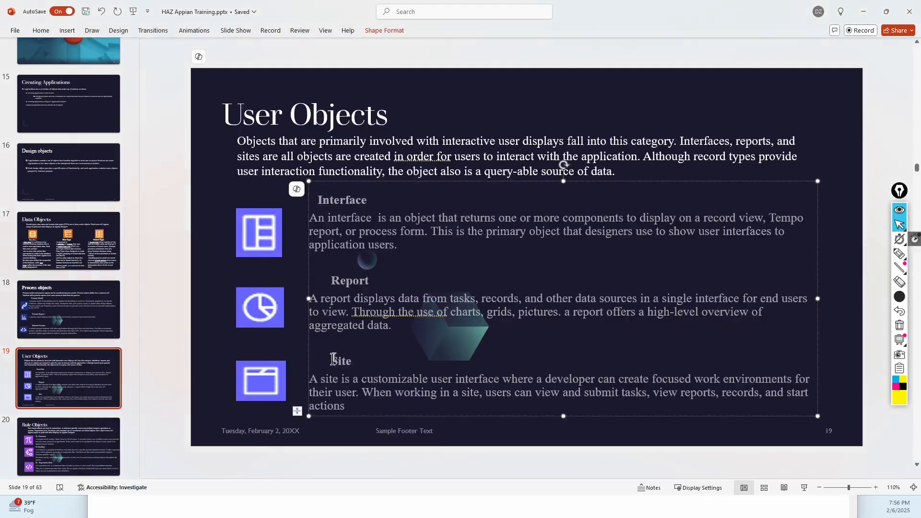
{"action": "left_click", "coordinate": [393, 398]}
{"action": "left_click_drag", "start_coordinate": [454, 393], "coordinate": [655, 398]}
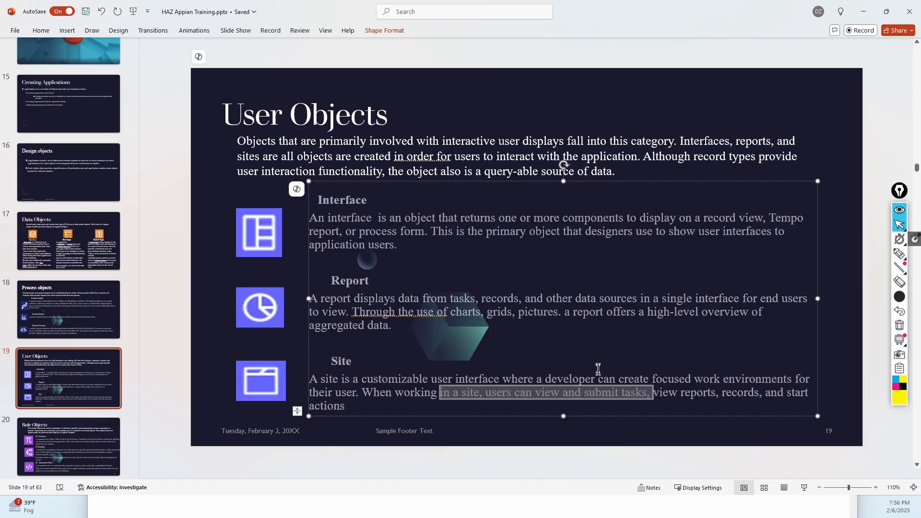
{"action": "left_click_drag", "start_coordinate": [673, 397], "coordinate": [703, 392]}
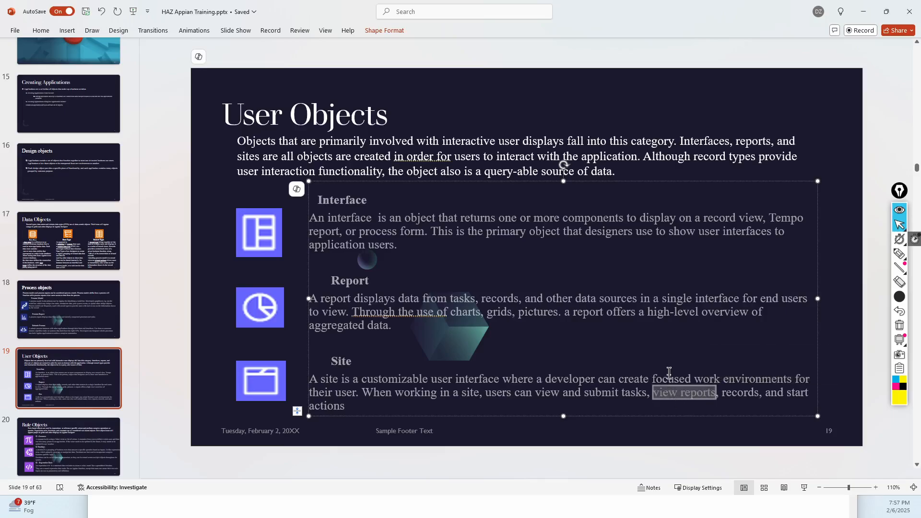
{"action": "left_click_drag", "start_coordinate": [723, 396], "coordinate": [758, 389]}
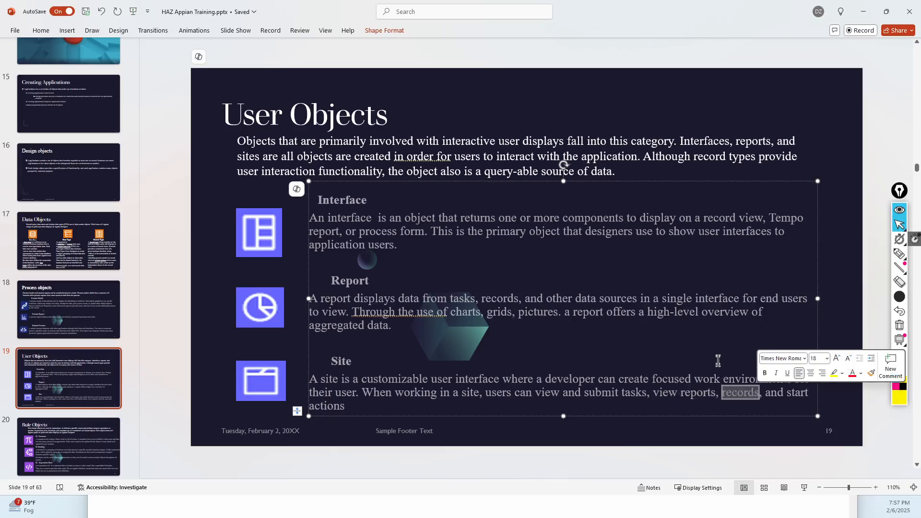
{"action": "left_click_drag", "start_coordinate": [792, 392], "coordinate": [801, 404]}
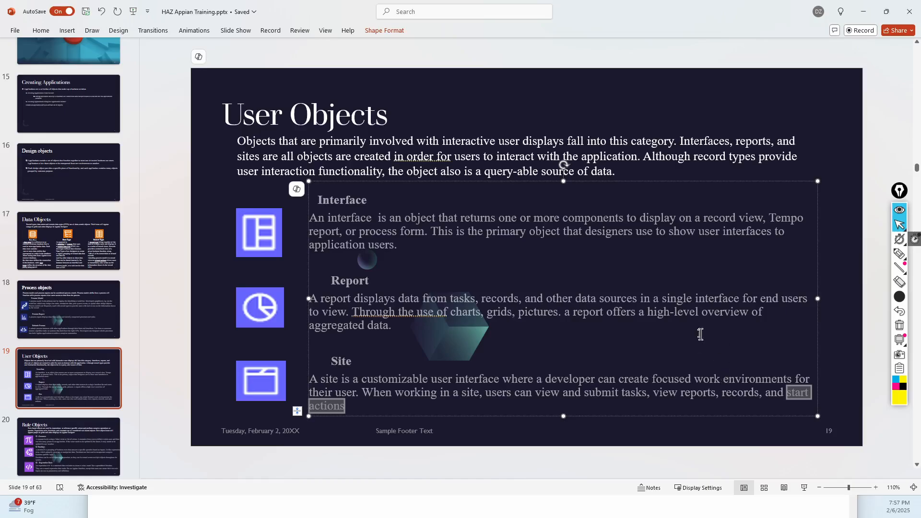
{"action": "left_click", "coordinate": [686, 411]}
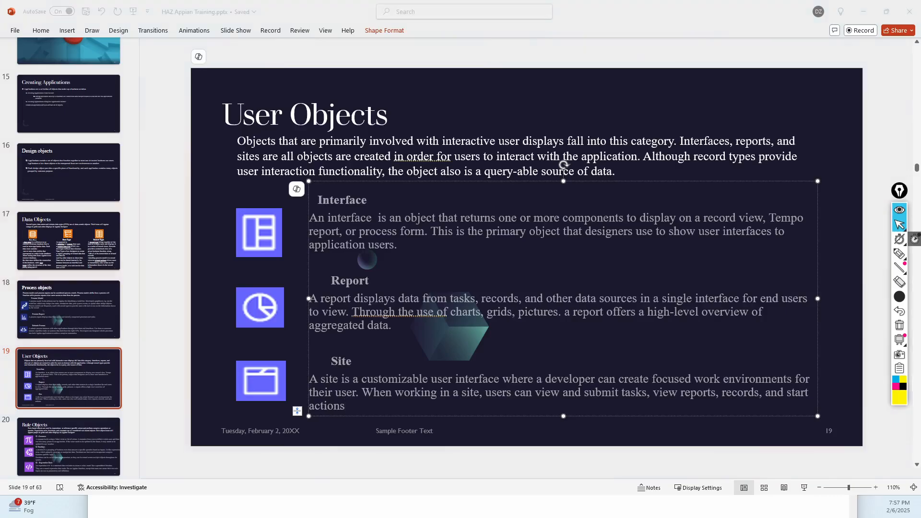
- Switch to Chrome, open the W2917AS Acme Auto Solution Site and view its Fleet Report and Vehicles pages
{"action": "key", "text": "alt+Tab"}
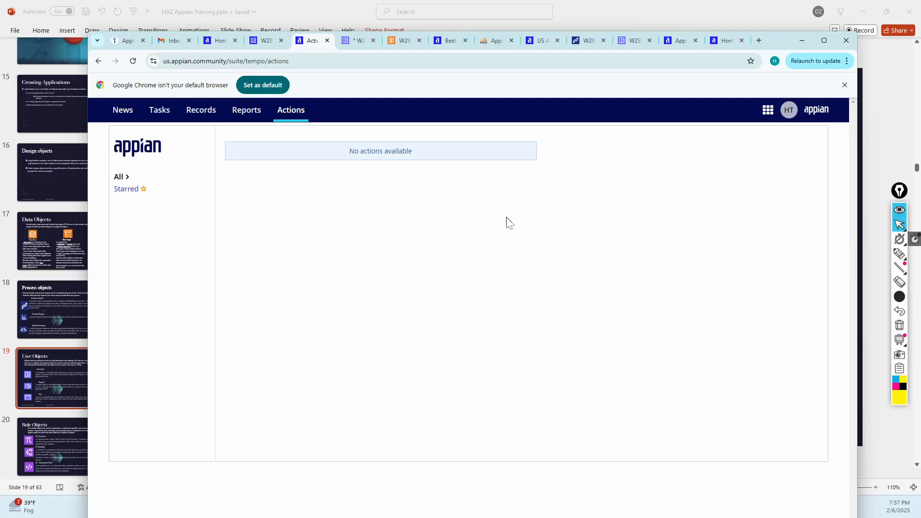
{"action": "left_click", "coordinate": [767, 114]}
{"action": "scroll", "coordinate": [710, 236], "scroll_direction": "down", "scroll_amount": 2}
{"action": "scroll", "coordinate": [710, 237], "scroll_direction": "down", "scroll_amount": 1}
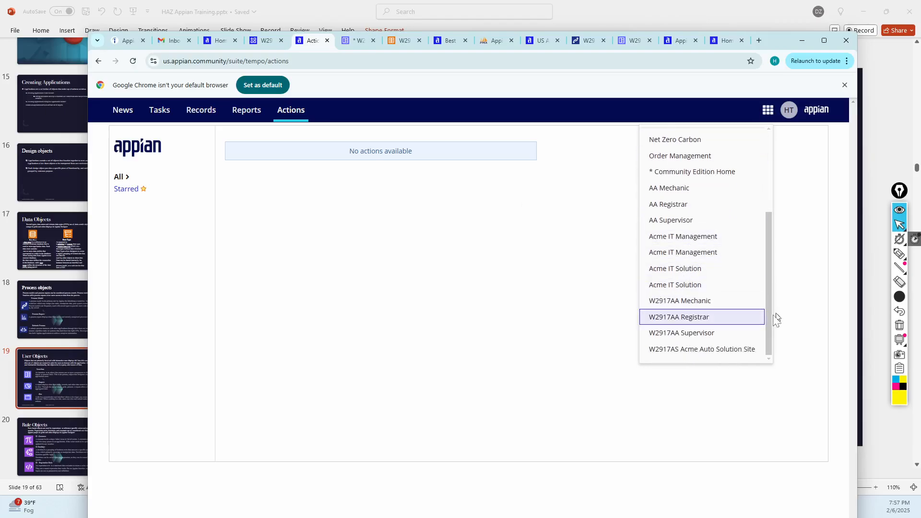
{"action": "left_click", "coordinate": [678, 350]}
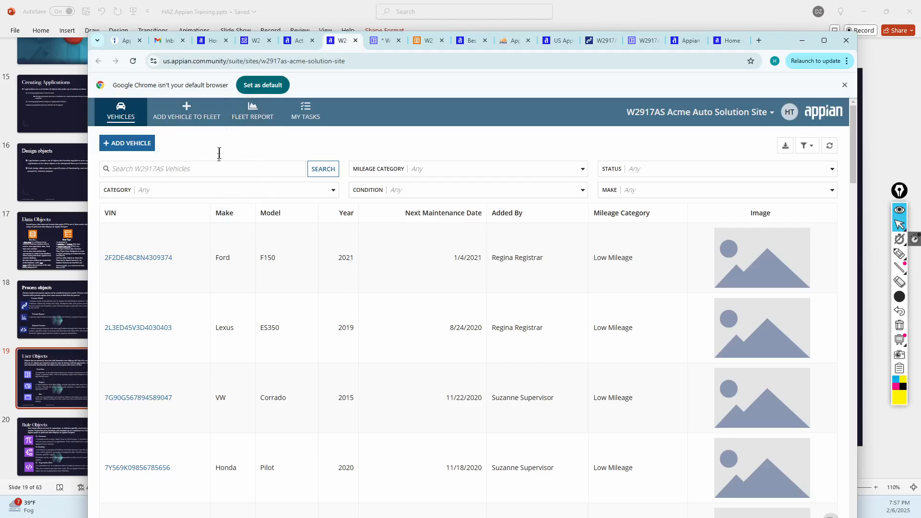
{"action": "left_click", "coordinate": [247, 115]}
{"action": "left_click", "coordinate": [122, 118]}
- Open the W2917AA Mechanic site, close it and return to the Vehicles page of the W2917AS Acme Auto Solution Site
{"action": "left_click", "coordinate": [790, 112]}
{"action": "left_click", "coordinate": [771, 112]}
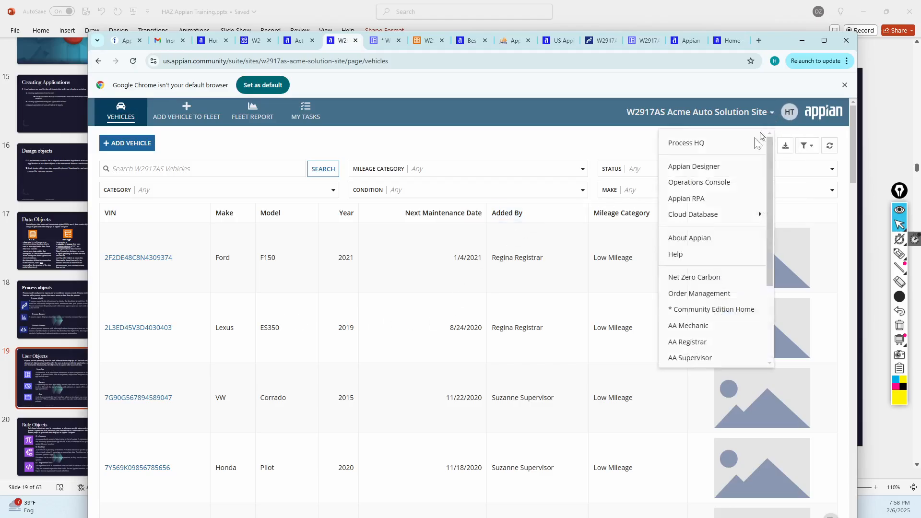
{"action": "scroll", "coordinate": [682, 326], "scroll_direction": "down", "scroll_amount": 8}
{"action": "scroll", "coordinate": [682, 326], "scroll_direction": "down", "scroll_amount": 3}
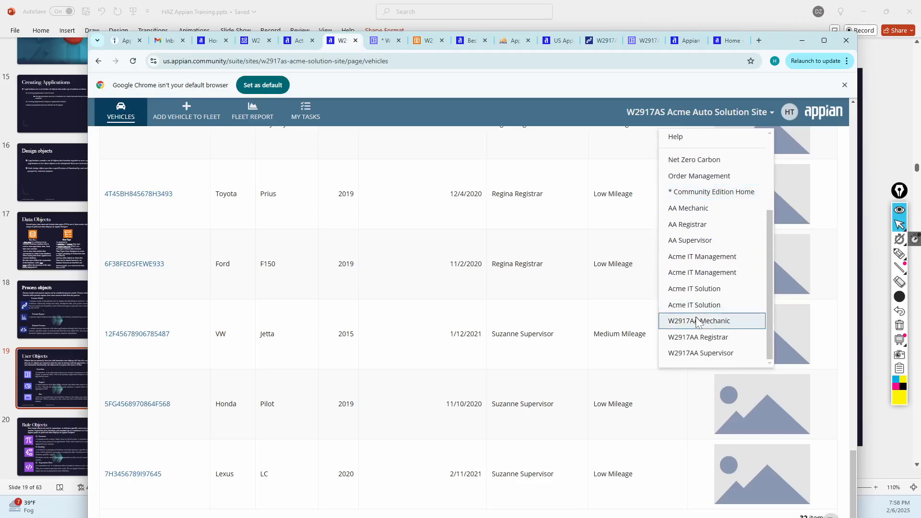
{"action": "left_click", "coordinate": [697, 321]}
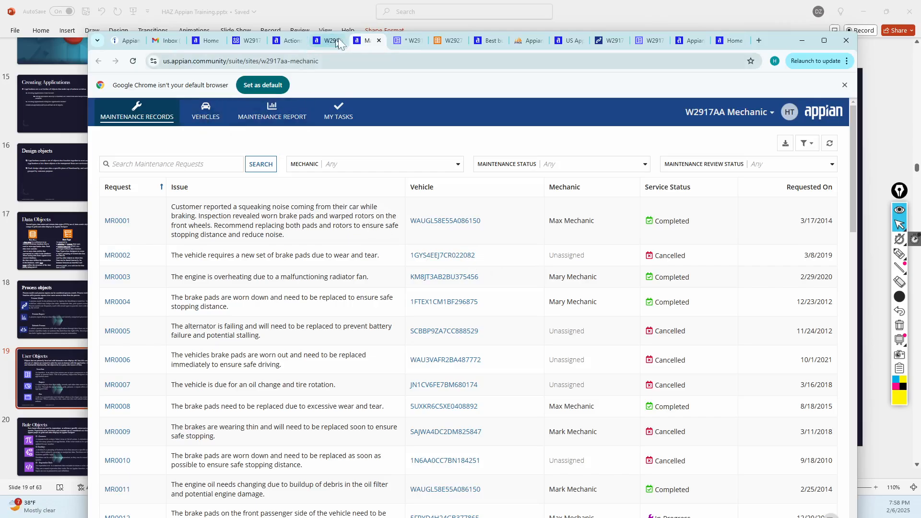
{"action": "left_click_drag", "start_coordinate": [384, 43], "coordinate": [369, 79]}
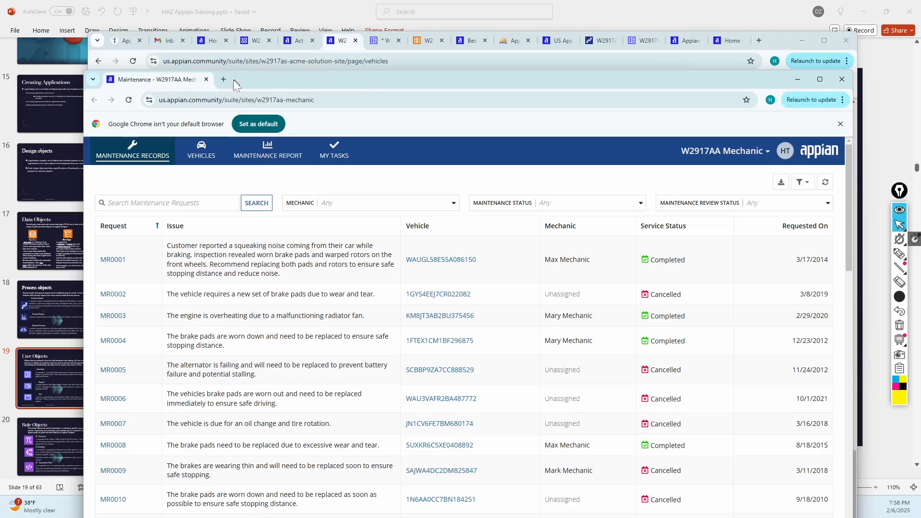
{"action": "left_click", "coordinate": [206, 79]}
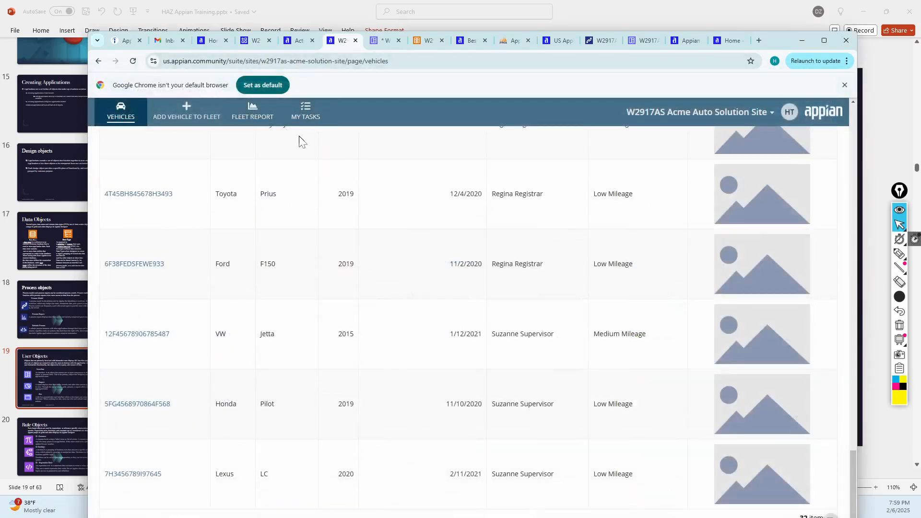
{"action": "left_click", "coordinate": [120, 122]}
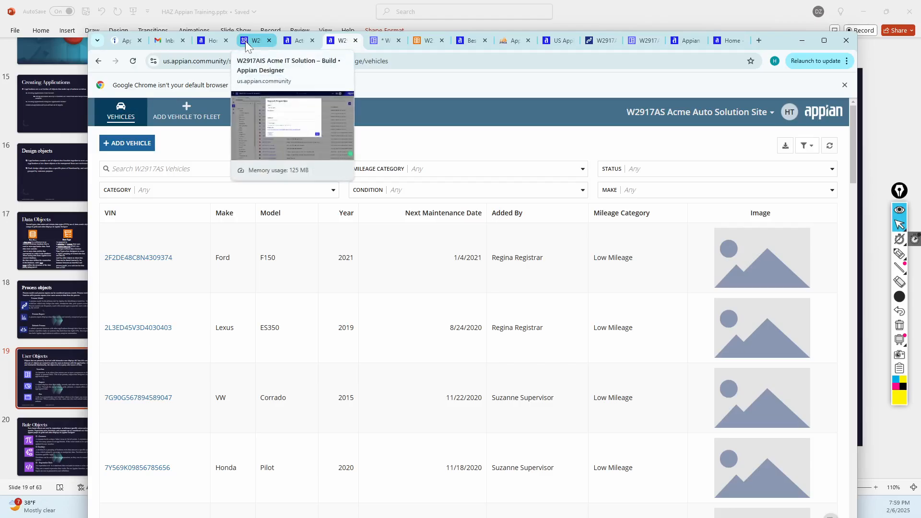
- Check the User Objects slide in PowerPoint, return to Chrome and close the Report Properties dialog in the W2917AIS Acme IT Solution application
{"action": "left_click", "coordinate": [37, 390]}
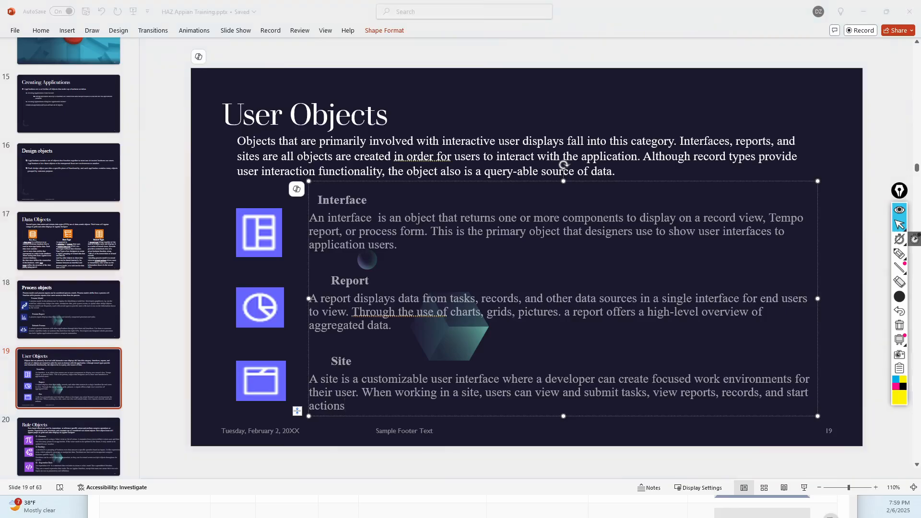
{"action": "key", "text": "alt+Tab"}
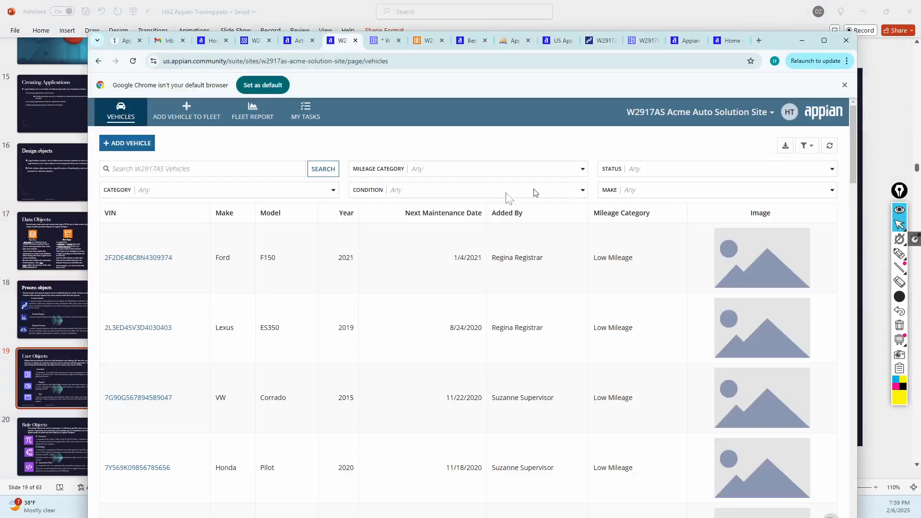
{"action": "left_click", "coordinate": [253, 41]}
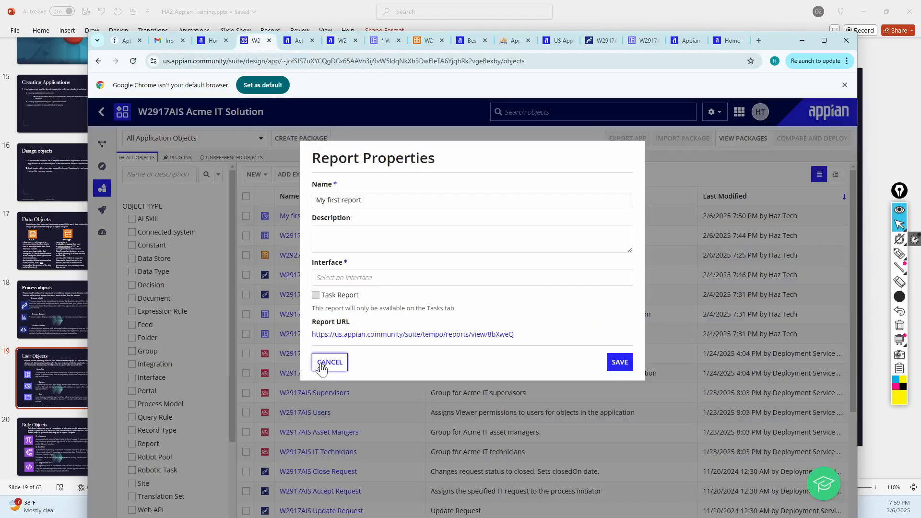
{"action": "left_click", "coordinate": [266, 180]}
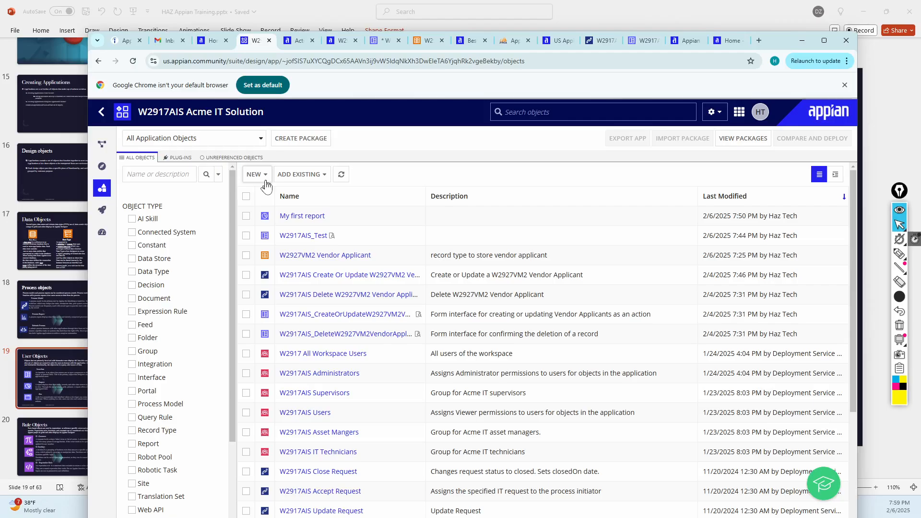
{"action": "left_click", "coordinate": [256, 174]}
{"action": "scroll", "coordinate": [274, 281], "scroll_direction": "down", "scroll_amount": 2}
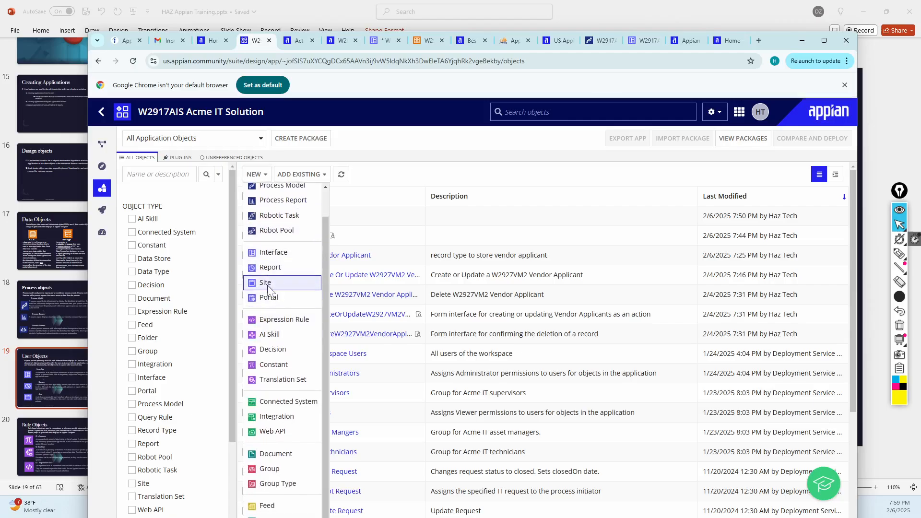
{"action": "left_click", "coordinate": [267, 284]}
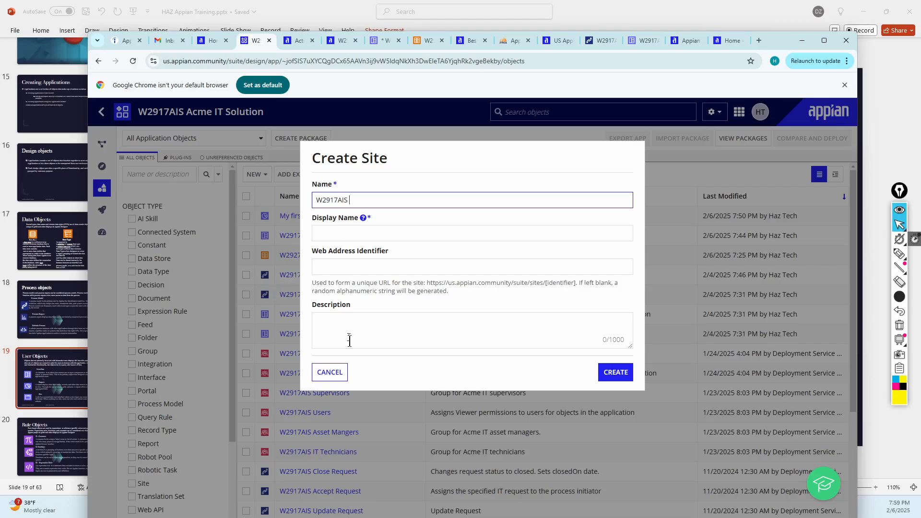
{"action": "left_click", "coordinate": [334, 374]}
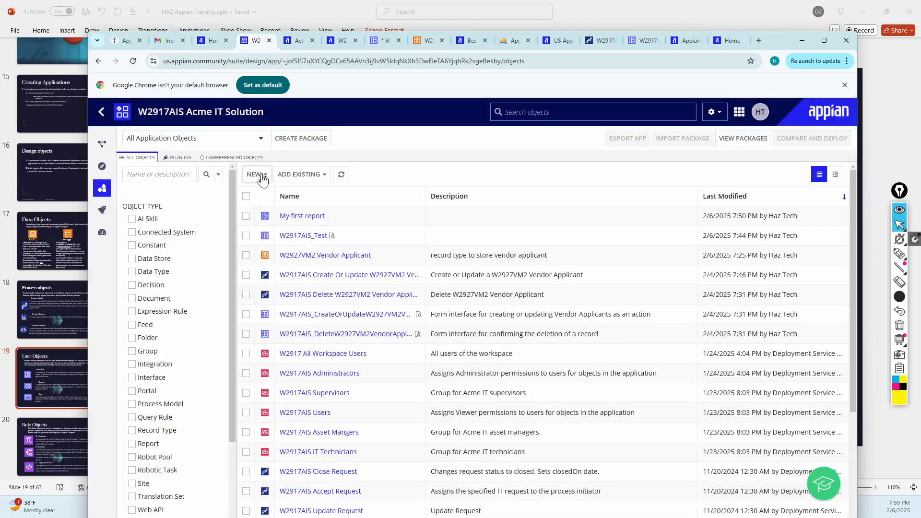
{"action": "left_click", "coordinate": [262, 175]}
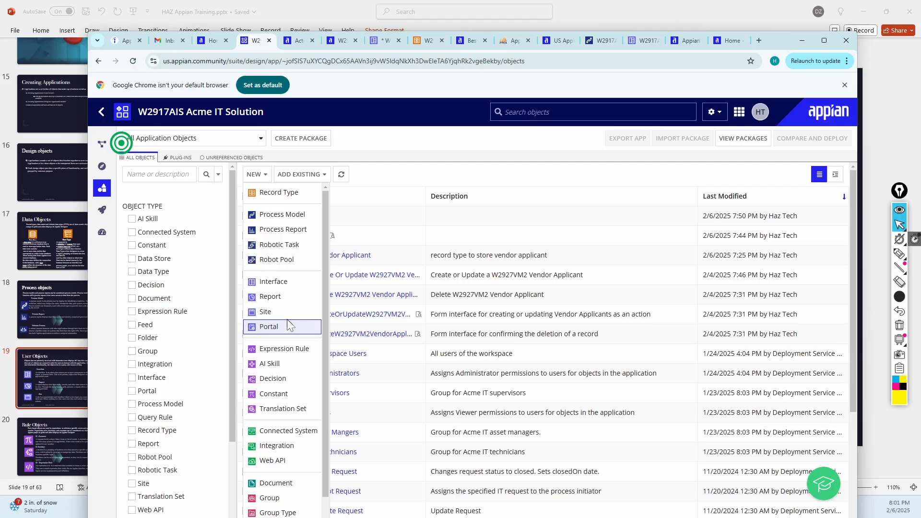
- Switch to the User Objects slide in PowerPoint and select the Site icon beside its definition
{"action": "left_click", "coordinate": [45, 386]}
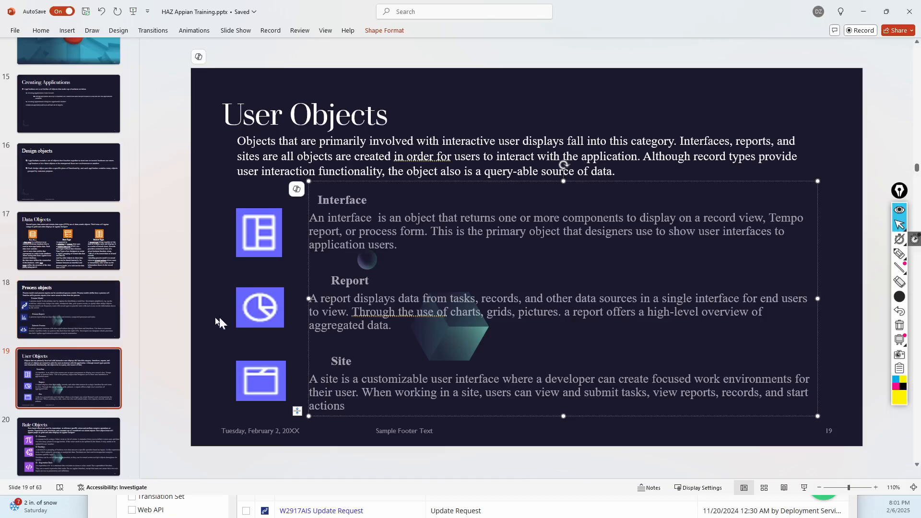
{"action": "left_click", "coordinate": [254, 352]}
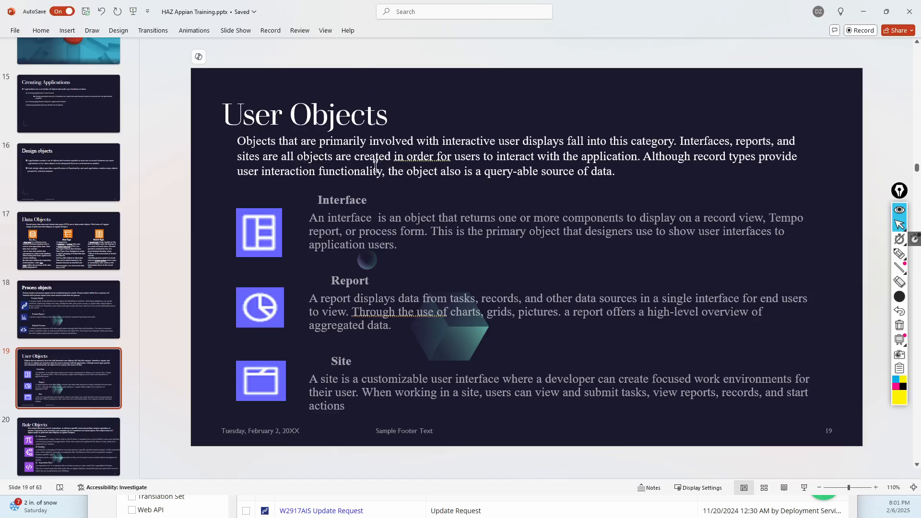
{"action": "left_click", "coordinate": [278, 390]}
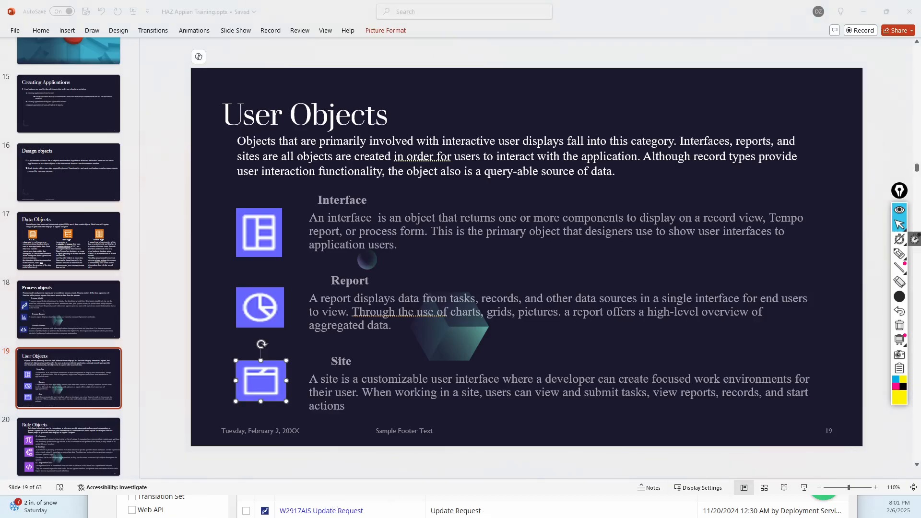
- Return to Chrome and start a new site in W2917AIS Acme IT Solution, naming it W2917AIS Vendor Applicant
{"action": "key", "text": "alt+Tab"}
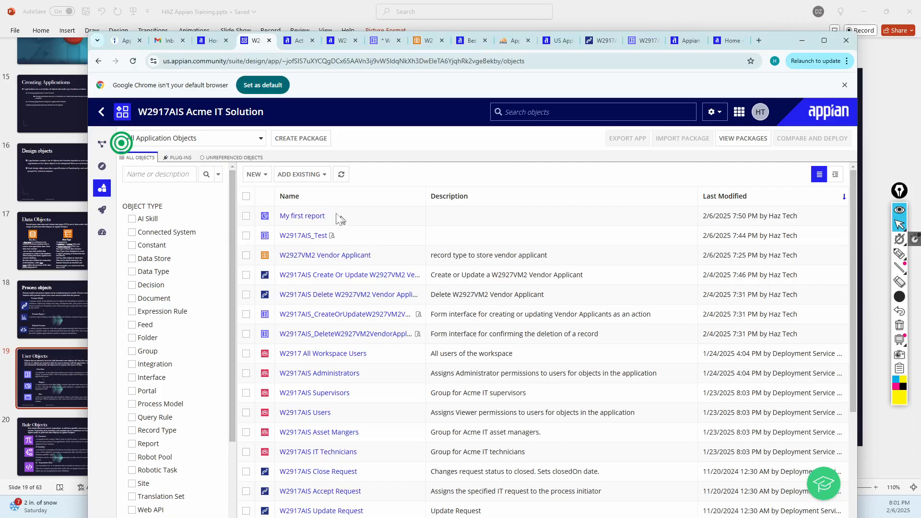
{"action": "left_click", "coordinate": [256, 174]}
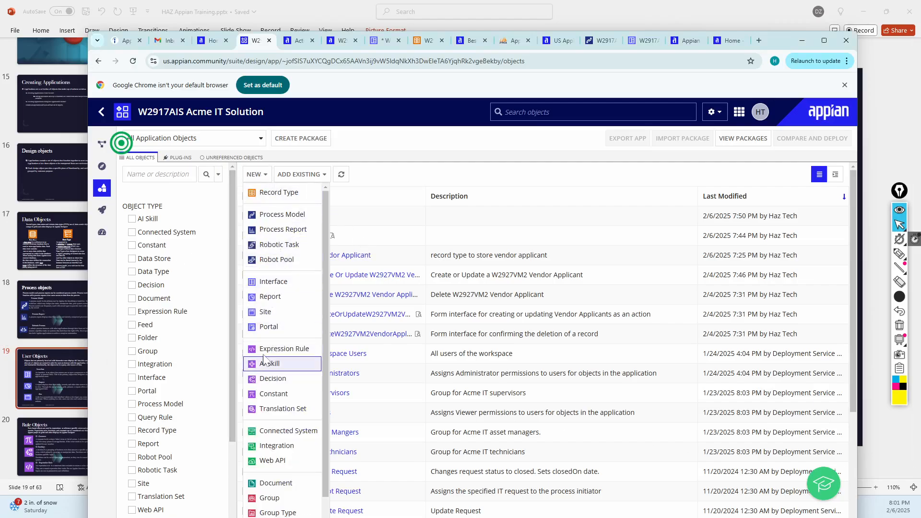
{"action": "left_click", "coordinate": [265, 312]}
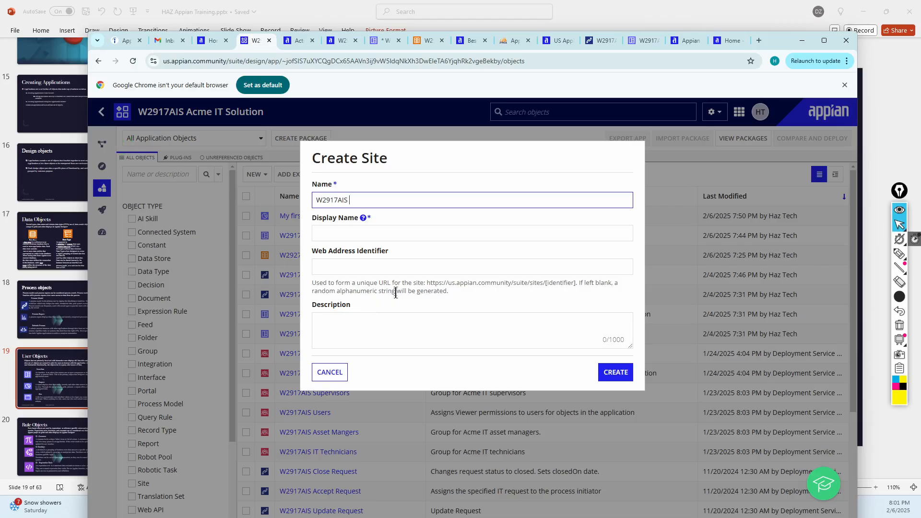
{"action": "type", "text": "Ven"}
{"action": "type", "text": "dor Appli"}
{"action": "type", "text": "vant"}
{"action": "key", "text": "BackSpace"}
{"action": "key", "text": "BackSpace"}
{"action": "key", "text": "BackSpace"}
{"action": "key", "text": "BackSpace"}
{"action": "type", "text": "cant"}
- Set the display name to Vendor and the description to "Site for Vendor Applicant", and create the site with its default security
{"action": "left_click", "coordinate": [330, 334]}
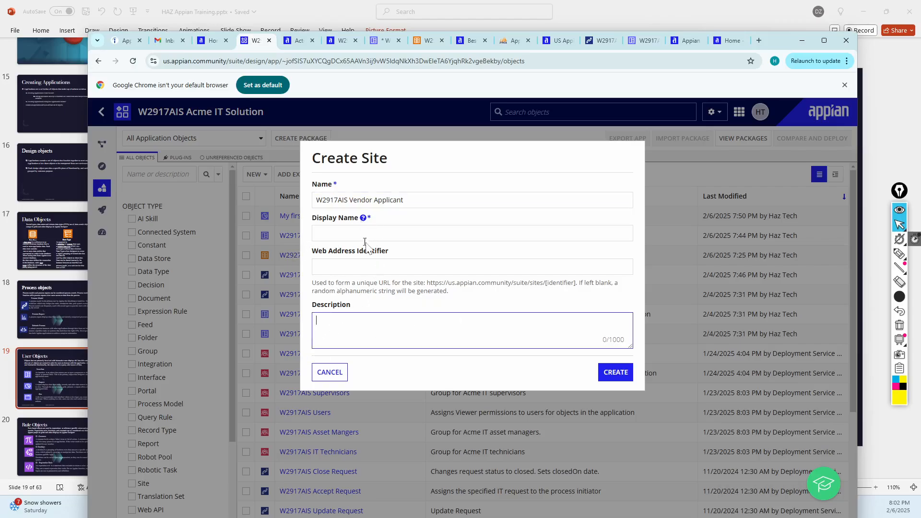
{"action": "left_click", "coordinate": [365, 240]}
{"action": "type", "text": "Vendor"}
{"action": "left_click", "coordinate": [385, 262]}
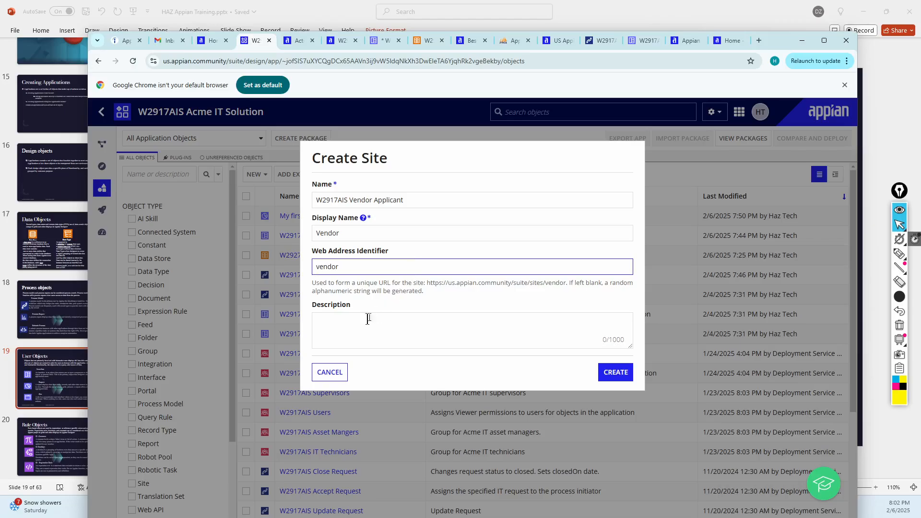
{"action": "left_click", "coordinate": [334, 345]}
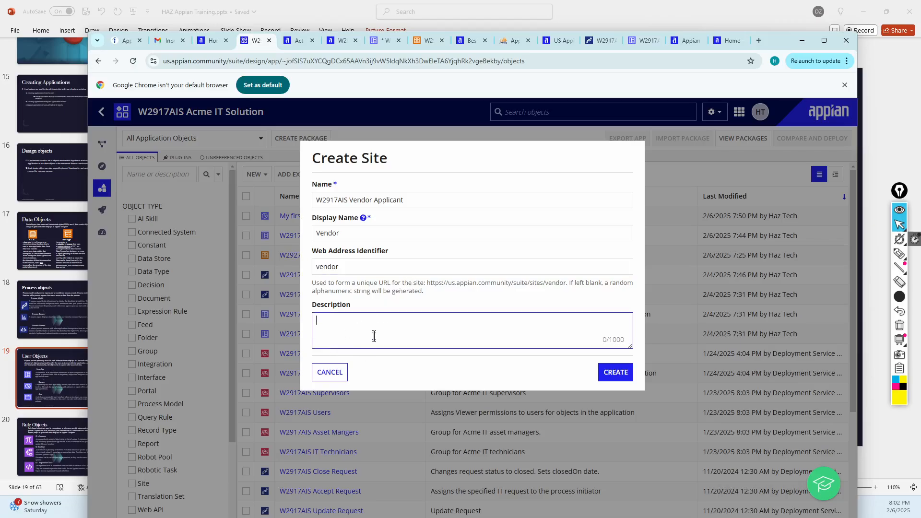
{"action": "type", "text": "Site for Vendor Applicant"}
{"action": "left_click", "coordinate": [614, 373]}
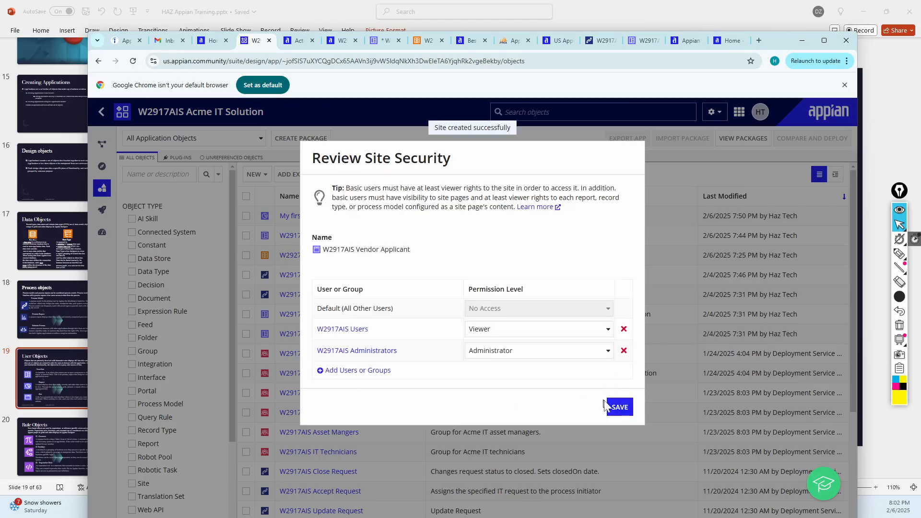
{"action": "left_click", "coordinate": [626, 406]}
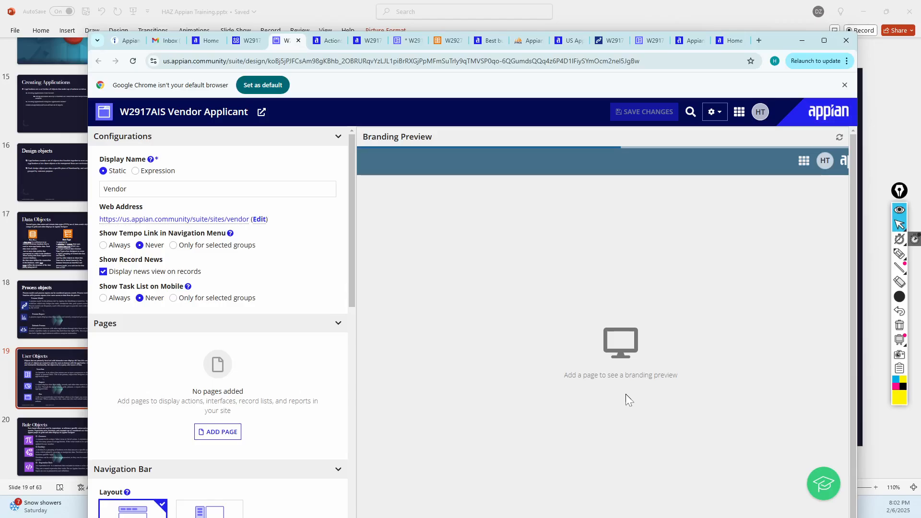
- Look over the new site's configuration sections and highlight its web address
{"action": "scroll", "coordinate": [291, 366], "scroll_direction": "down", "scroll_amount": 2}
{"action": "scroll", "coordinate": [310, 340], "scroll_direction": "up", "scroll_amount": 2}
{"action": "left_click_drag", "start_coordinate": [251, 215], "coordinate": [120, 226]}
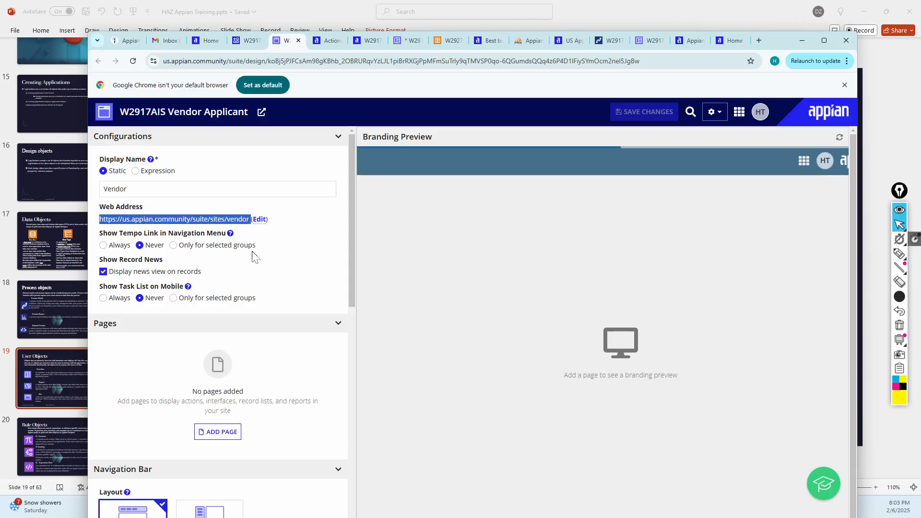
- In the application's object list, review the W2917AIS Vendor Applicant site's security for the Administrators and Users groups and close it without changes
{"action": "left_click", "coordinate": [251, 40]}
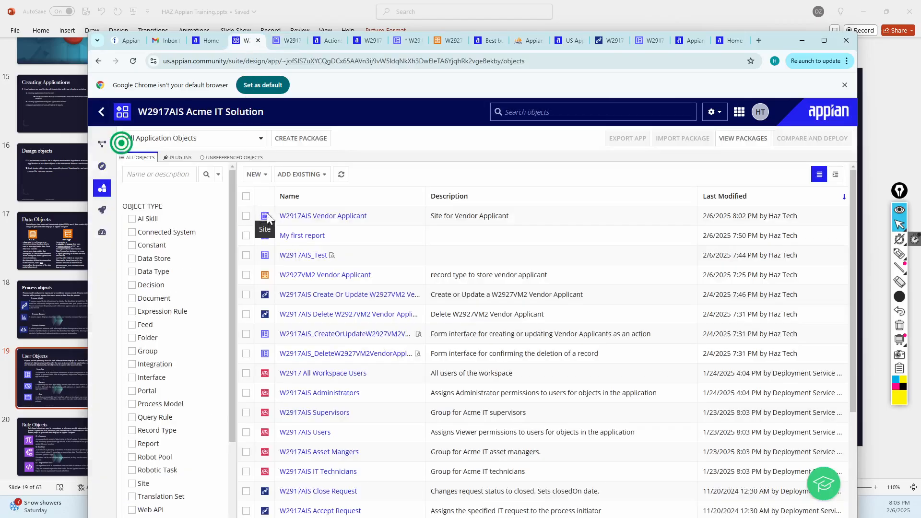
{"action": "left_click", "coordinate": [246, 216]}
{"action": "left_click", "coordinate": [341, 175]}
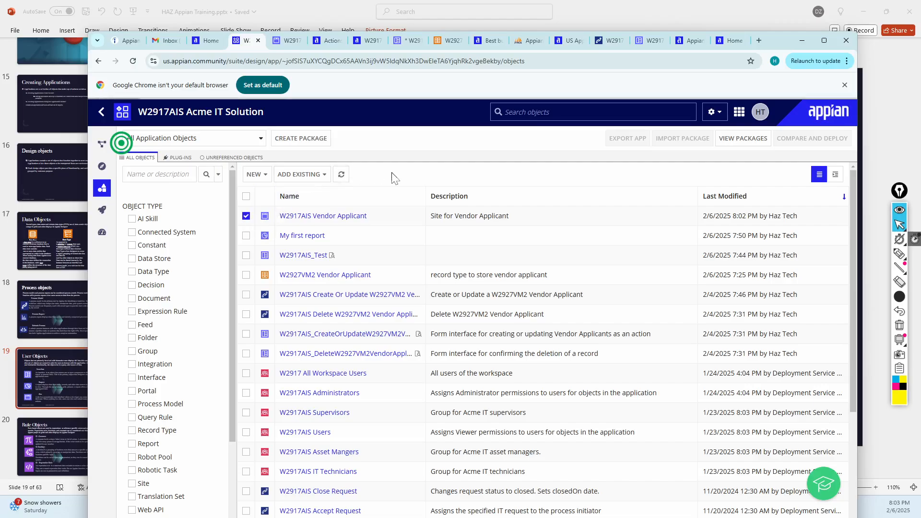
{"action": "left_click", "coordinate": [461, 181]}
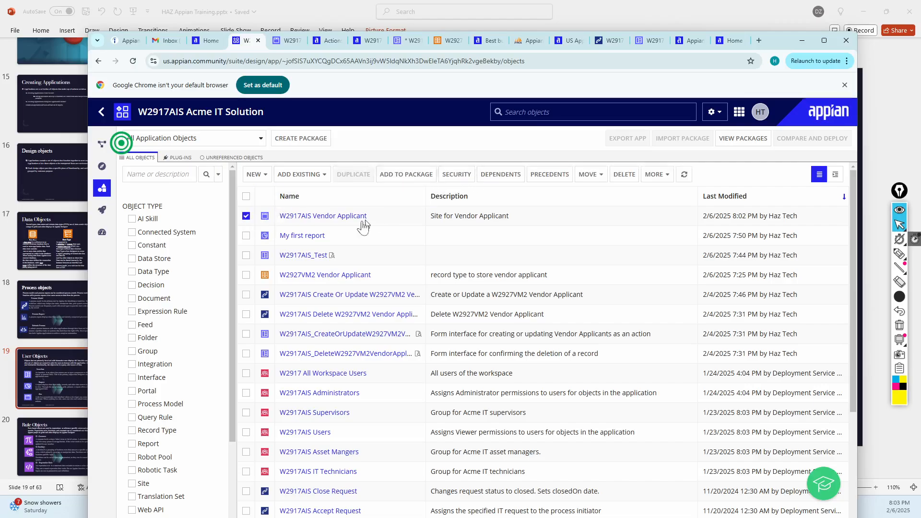
{"action": "double_click", "coordinate": [376, 329]}
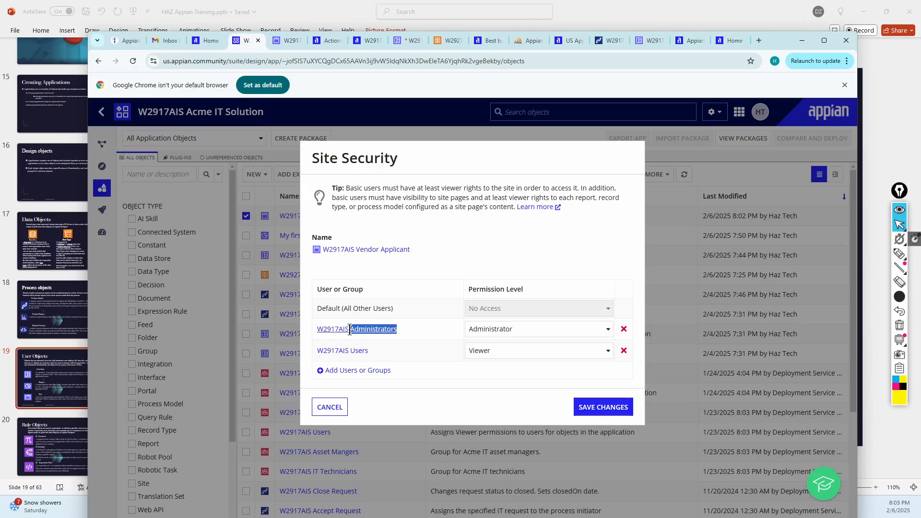
{"action": "left_click_drag", "start_coordinate": [375, 354], "coordinate": [358, 341]}
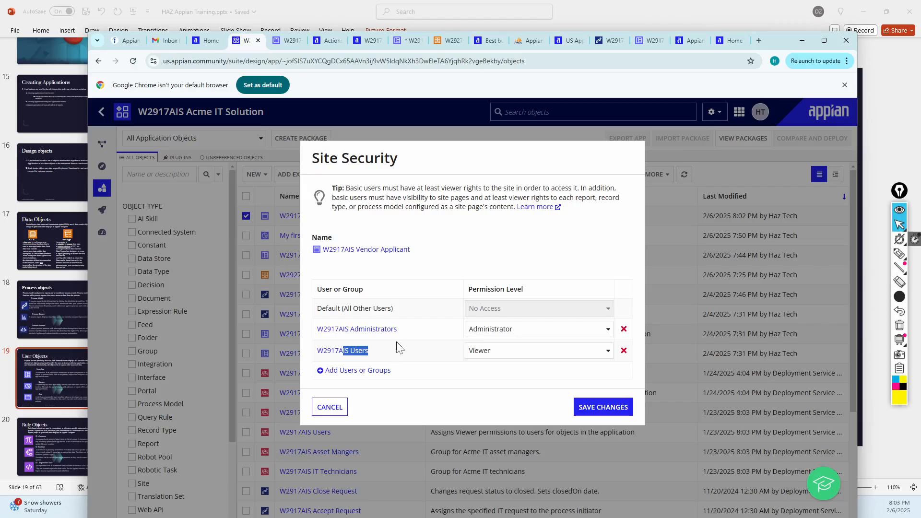
{"action": "left_click", "coordinate": [336, 408]}
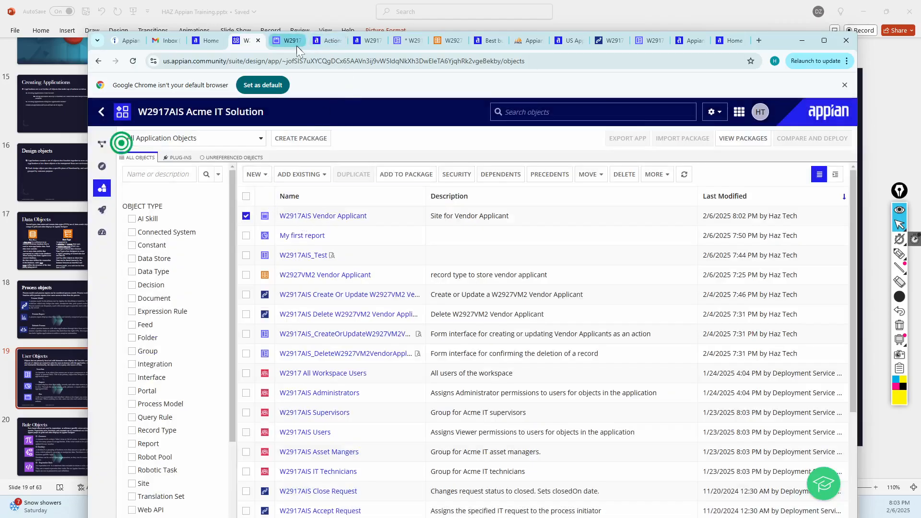
- Return to the W2917AIS Vendor Applicant site designer, open the site's web address and examine the URL of the published page
{"action": "mouse_move", "coordinate": [296, 45]}
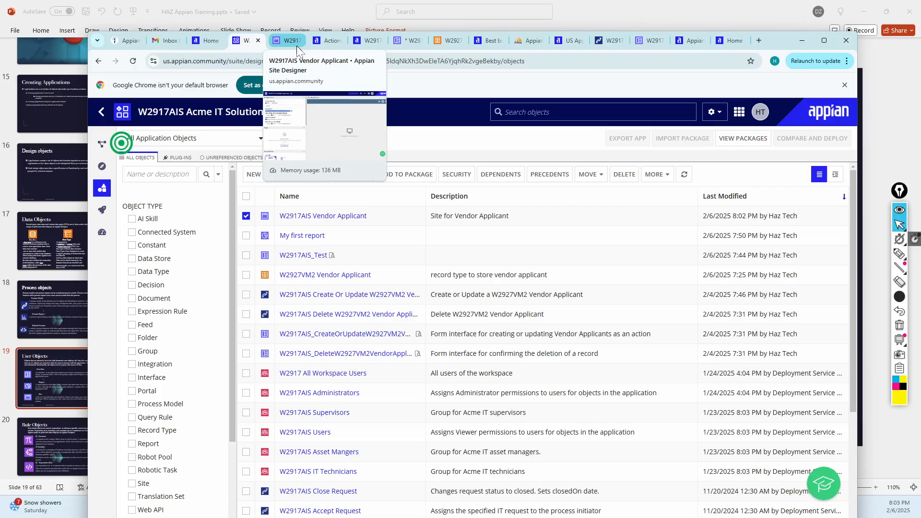
{"action": "left_click", "coordinate": [298, 45]}
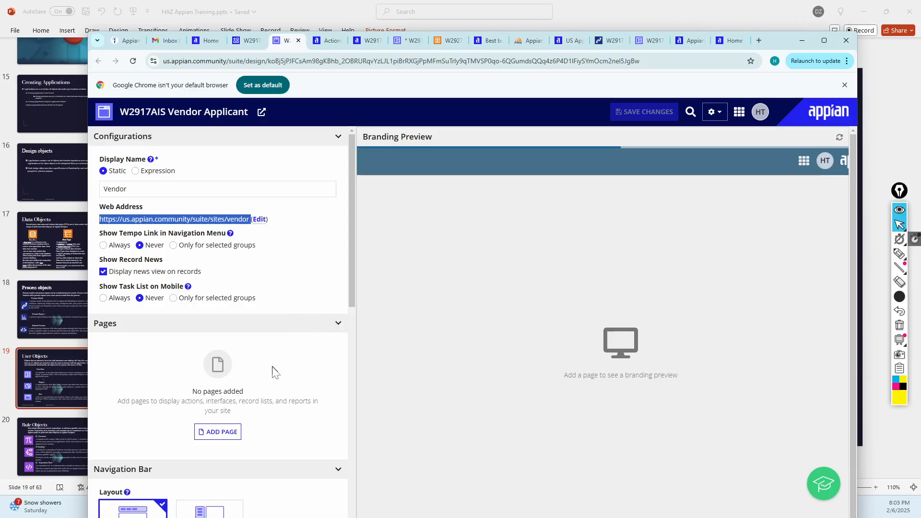
{"action": "left_click_drag", "start_coordinate": [351, 211], "coordinate": [357, 190]}
{"action": "left_click", "coordinate": [223, 219]}
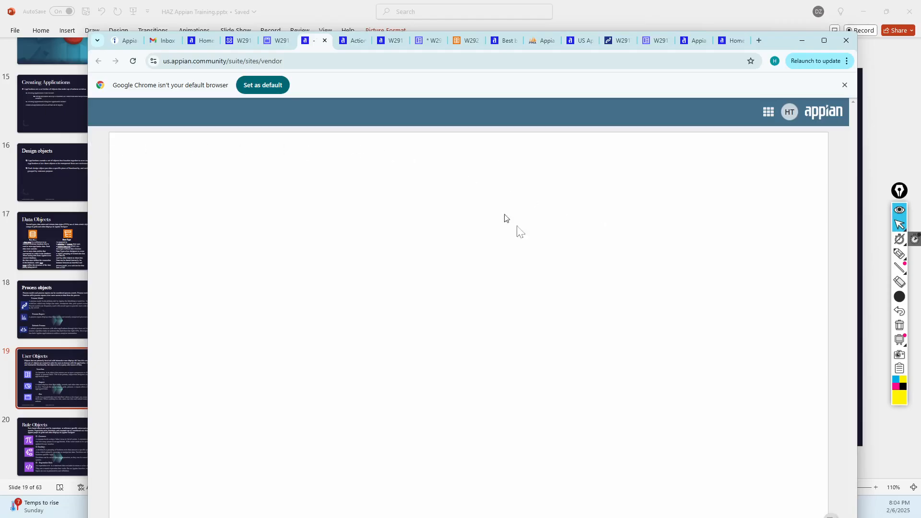
{"action": "left_click", "coordinate": [253, 67]}
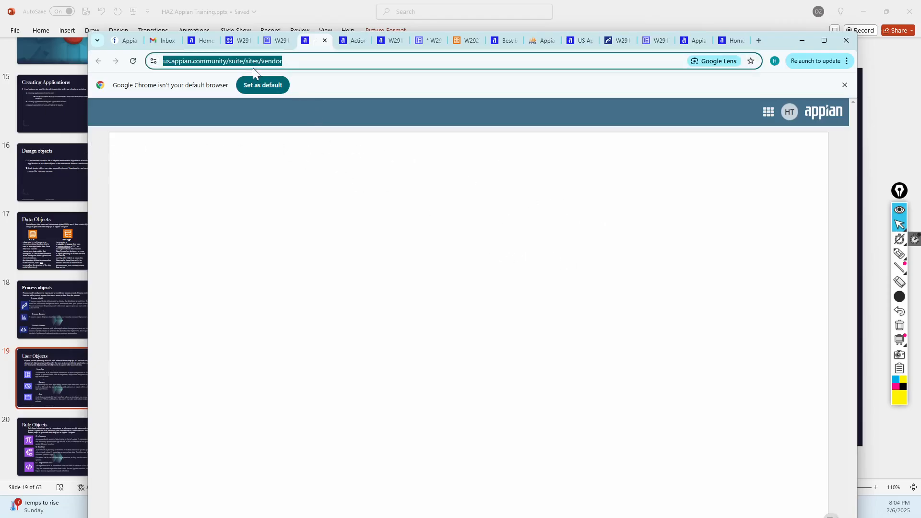
{"action": "left_click", "coordinate": [403, 319]}
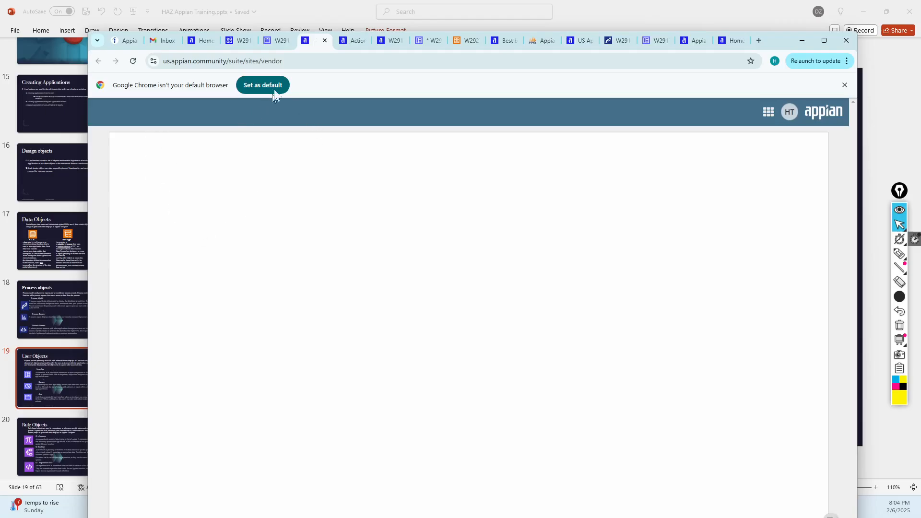
- Go back to the site designer and review the site's configuration, pages, navigation bar and branding settings
{"action": "left_click", "coordinate": [272, 45]}
{"action": "scroll", "coordinate": [160, 295], "scroll_direction": "down", "scroll_amount": 3}
{"action": "scroll", "coordinate": [229, 262], "scroll_direction": "up", "scroll_amount": 3}
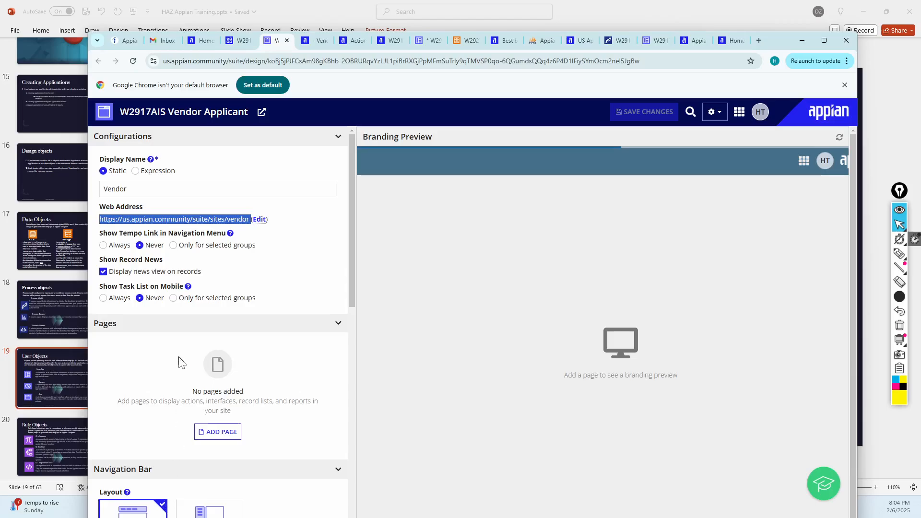
{"action": "scroll", "coordinate": [181, 362], "scroll_direction": "down", "scroll_amount": 2}
{"action": "scroll", "coordinate": [180, 363], "scroll_direction": "down", "scroll_amount": 7}
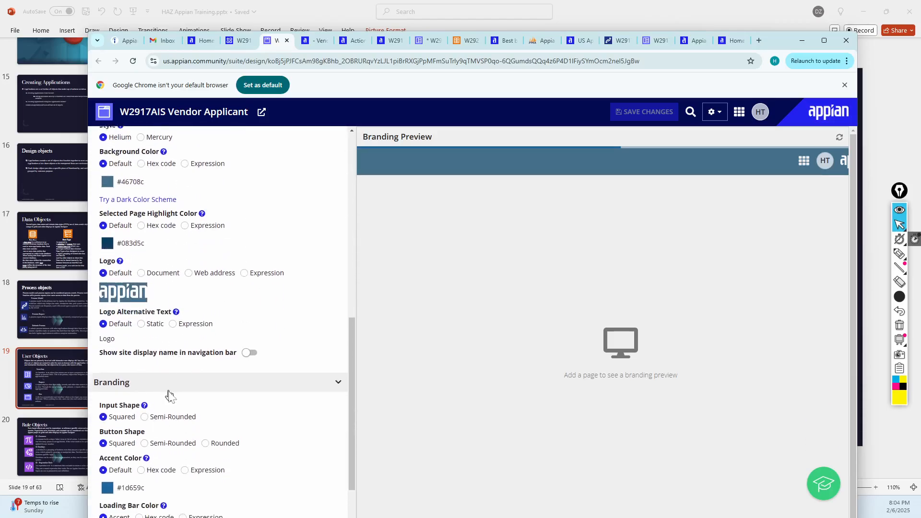
{"action": "scroll", "coordinate": [182, 384], "scroll_direction": "up", "scroll_amount": 10}
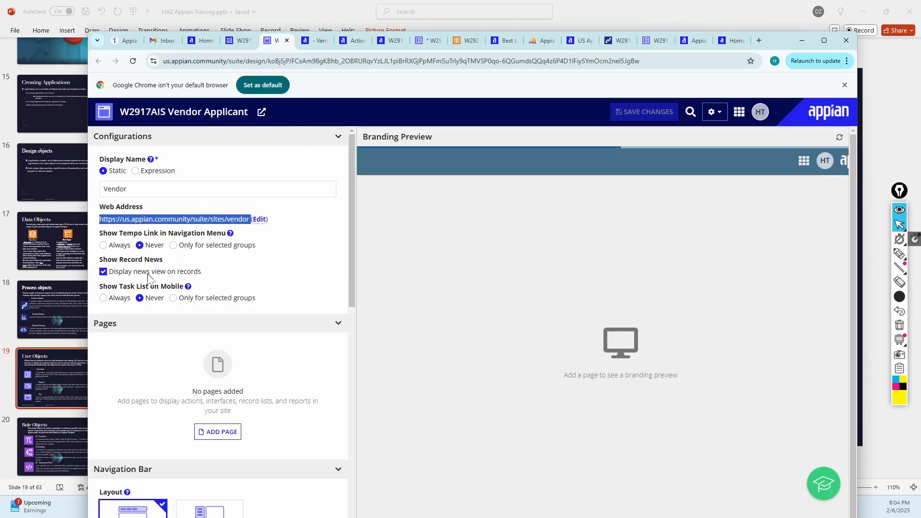
- Check the News view on the 2021 Ford F150 record page, return to the site designer and toggle displaying news view on records off and on
{"action": "left_click", "coordinate": [387, 43]}
{"action": "left_click", "coordinate": [148, 262]}
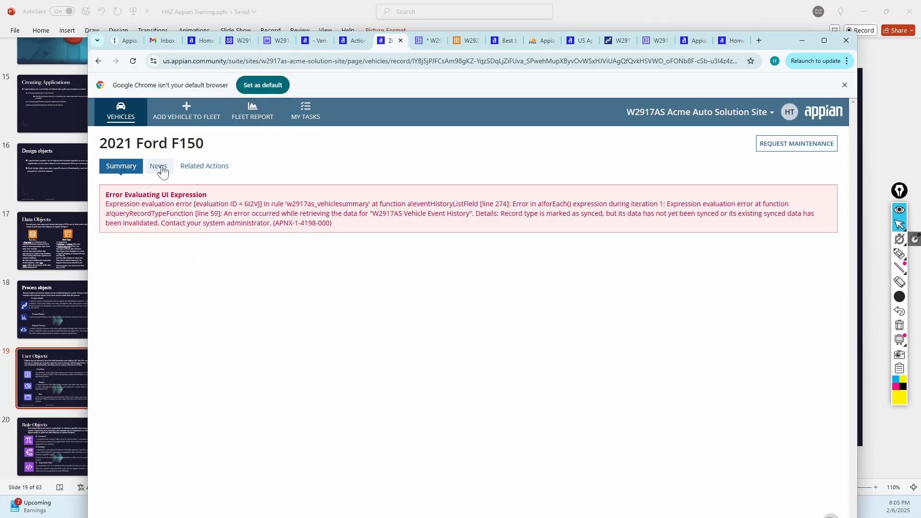
{"action": "left_click", "coordinate": [279, 46]}
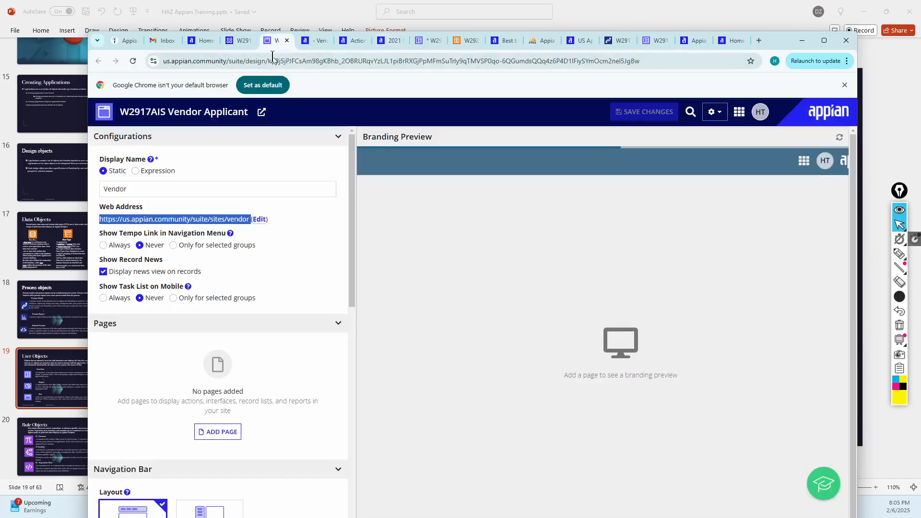
{"action": "left_click", "coordinate": [105, 275]}
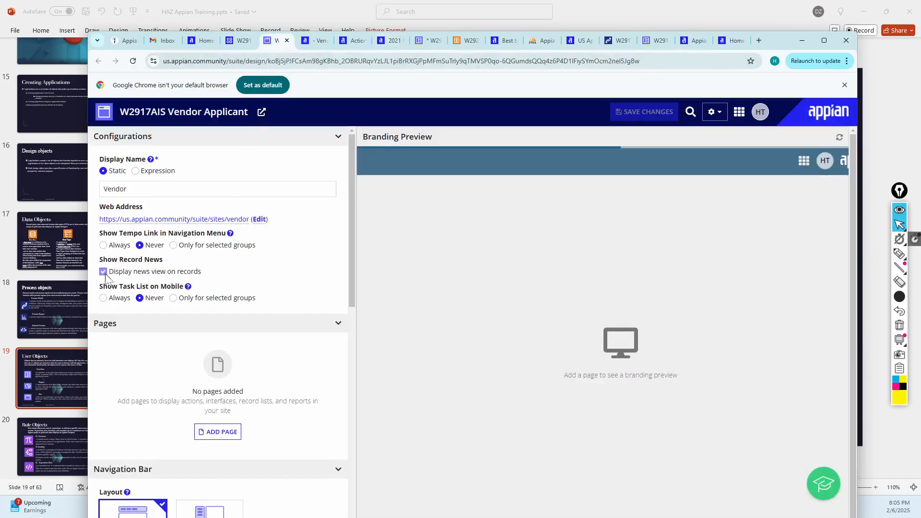
{"action": "left_click", "coordinate": [106, 277]}
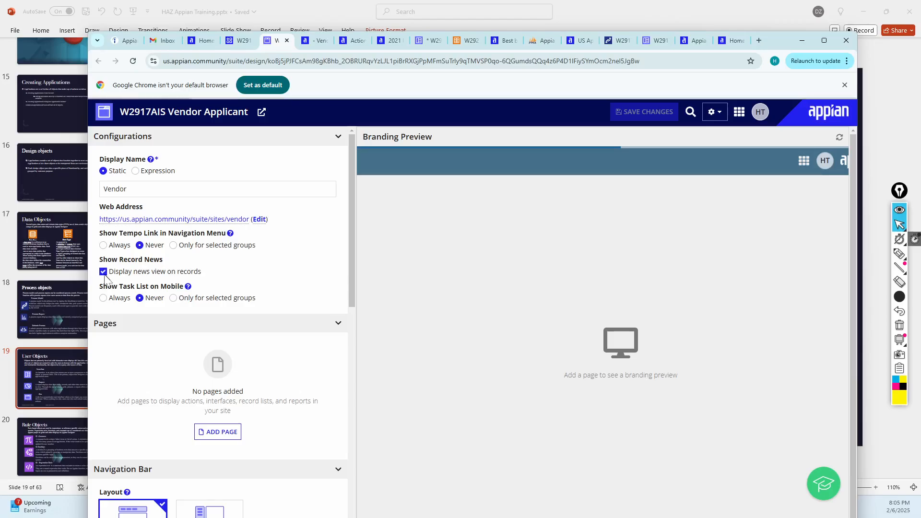
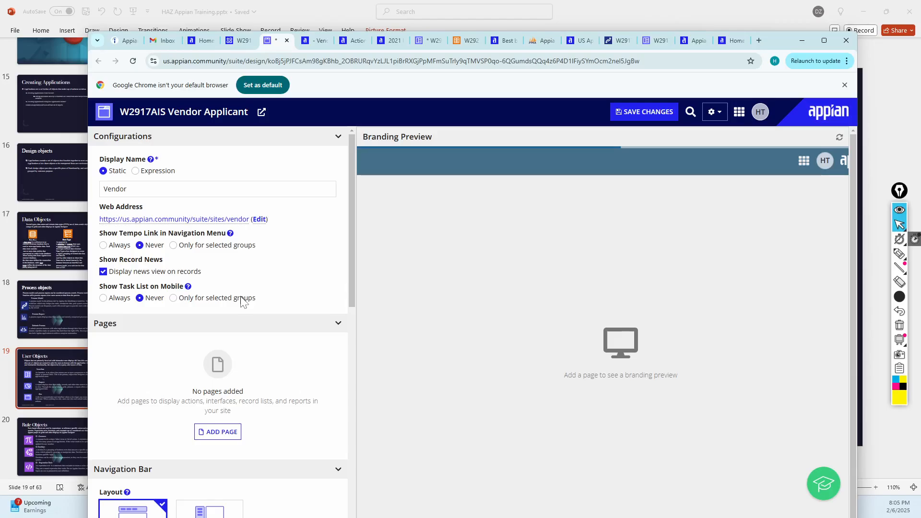
- Start adding a page to the site with the static title Vednor and let its web address identifier fill in
{"action": "scroll", "coordinate": [241, 301], "scroll_direction": "down", "scroll_amount": 1}
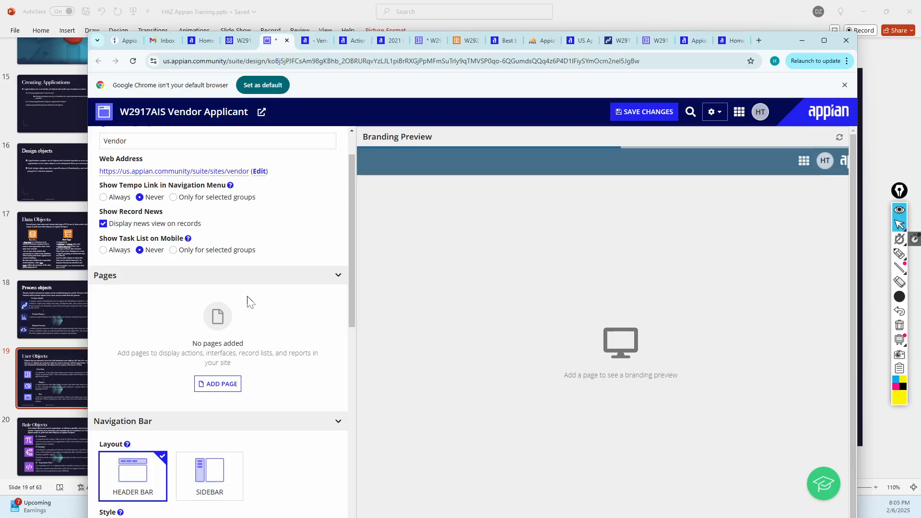
{"action": "scroll", "coordinate": [152, 321], "scroll_direction": "down", "scroll_amount": 1}
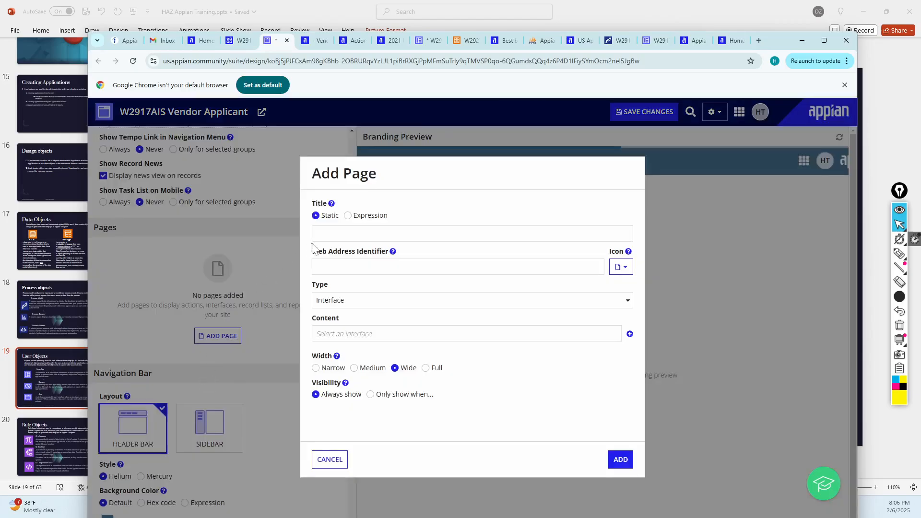
{"action": "left_click", "coordinate": [332, 235]}
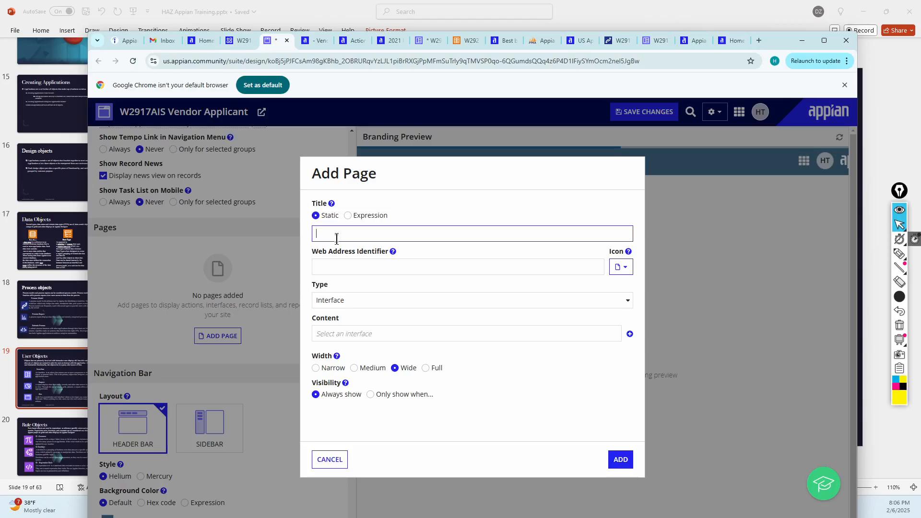
{"action": "type", "text": "Vednor"}
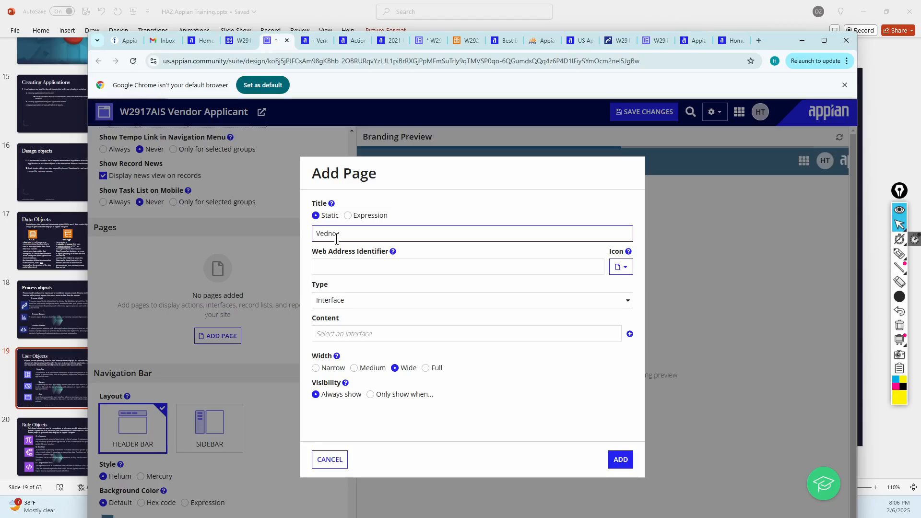
{"action": "left_click", "coordinate": [529, 247]}
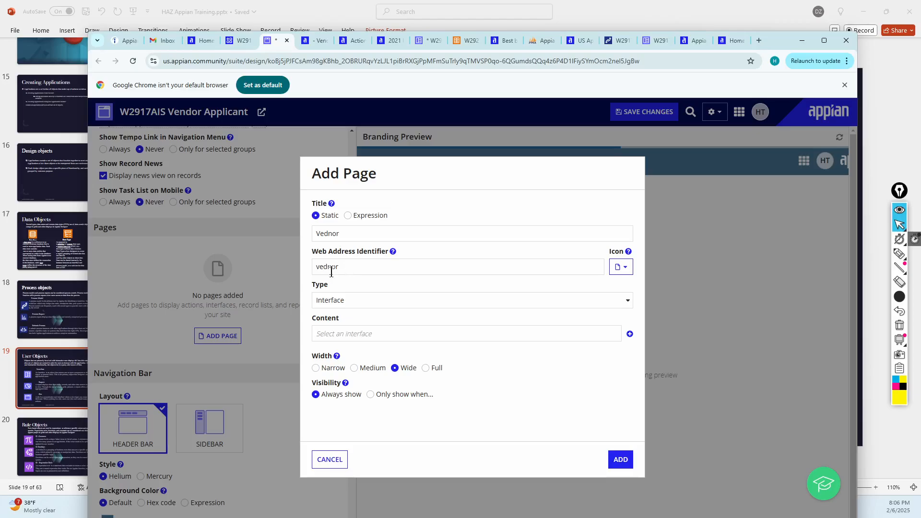
- Search the page icons for "home" and pick the third house icon for the new page
{"action": "left_click", "coordinate": [622, 267]}
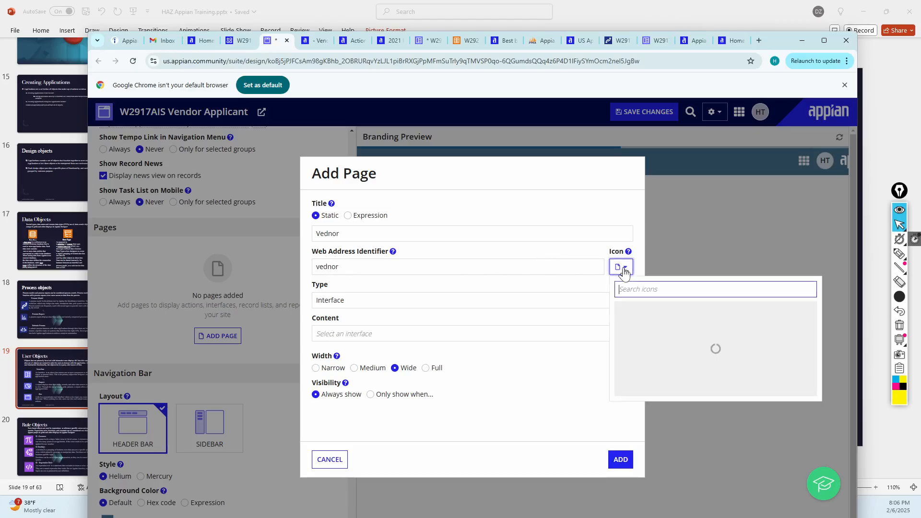
{"action": "type", "text": "home"}
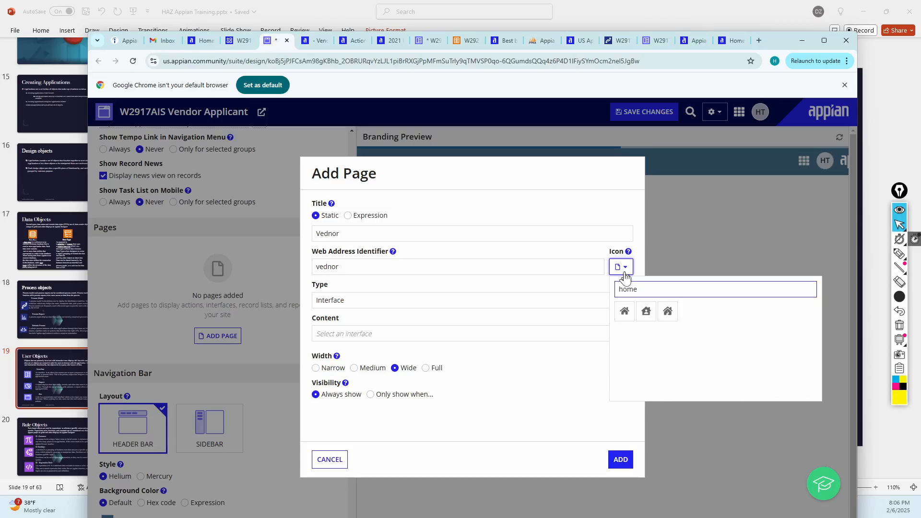
{"action": "left_click", "coordinate": [668, 311]}
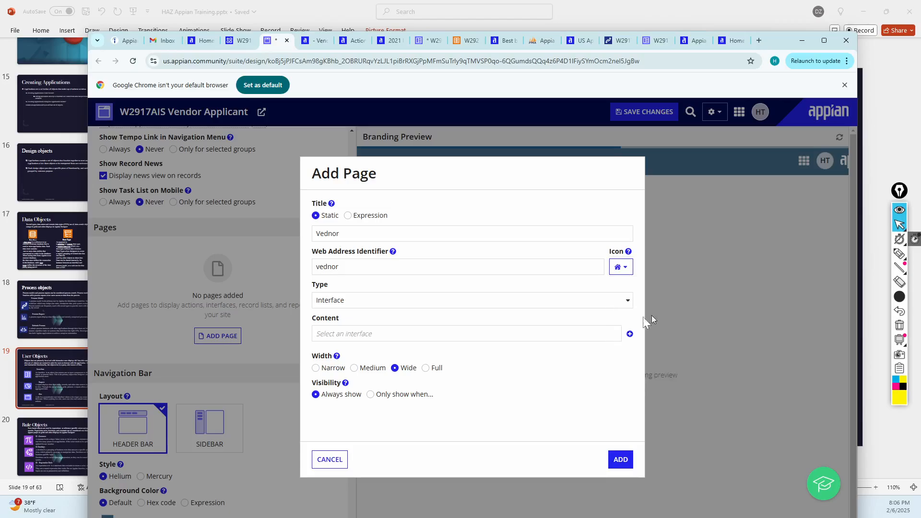
- Reopen the icon picker, clear its search, browse the available icons and search for "ret"
{"action": "left_click", "coordinate": [620, 267]}
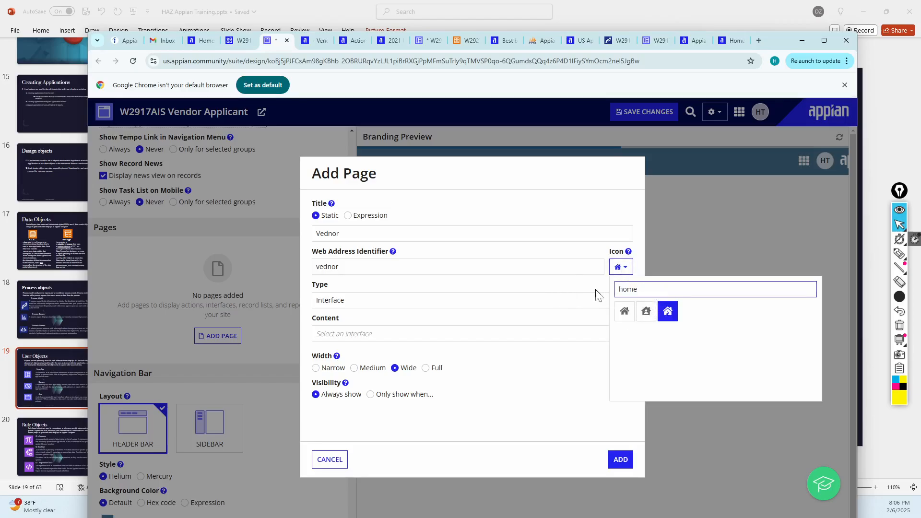
{"action": "key", "text": "BackSpace"}
{"action": "key", "text": "BackSpace"}
{"action": "key", "text": "BackSpace"}
{"action": "key", "text": "BackSpace"}
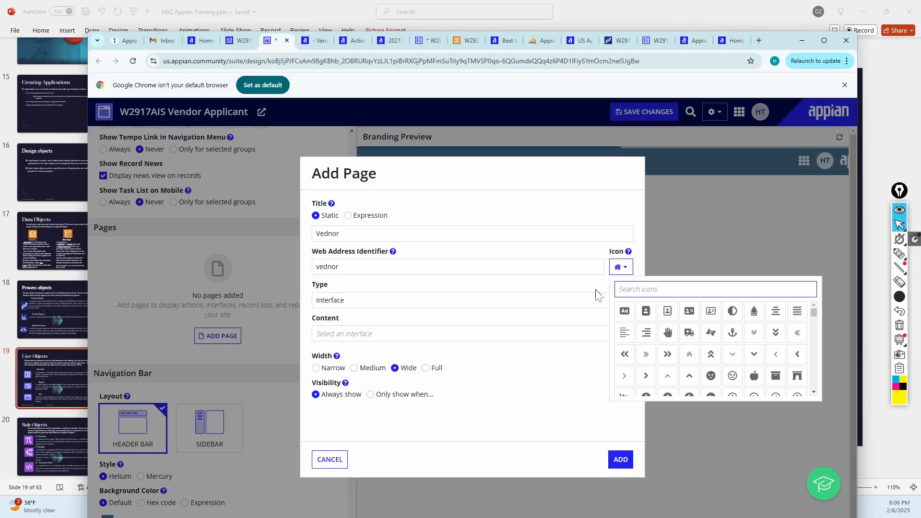
{"action": "scroll", "coordinate": [708, 341], "scroll_direction": "down", "scroll_amount": 5}
{"action": "scroll", "coordinate": [707, 343], "scroll_direction": "down", "scroll_amount": 6}
{"action": "scroll", "coordinate": [708, 344], "scroll_direction": "down", "scroll_amount": 8}
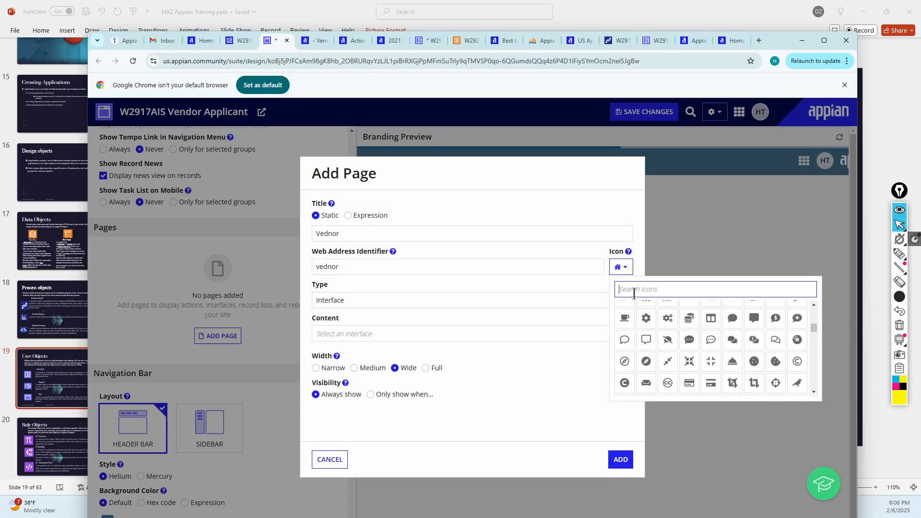
{"action": "type", "text": "re"}
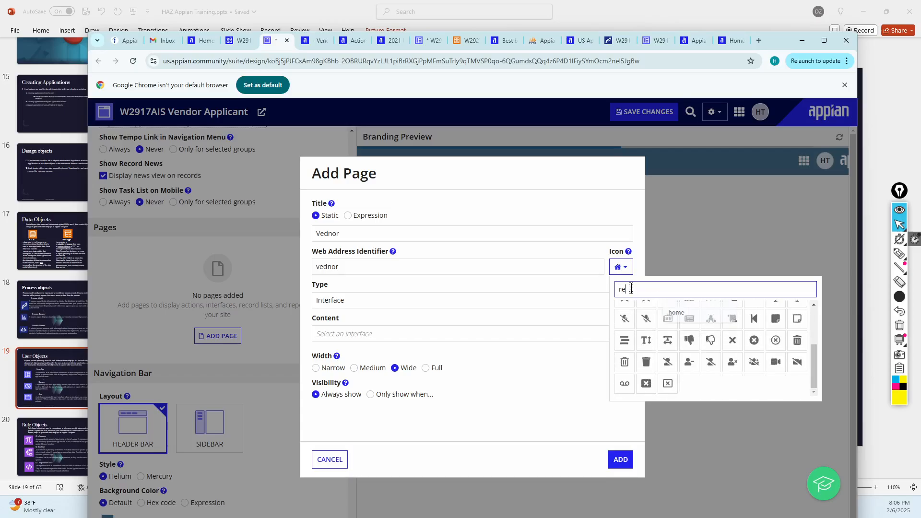
{"action": "type", "text": "t"}
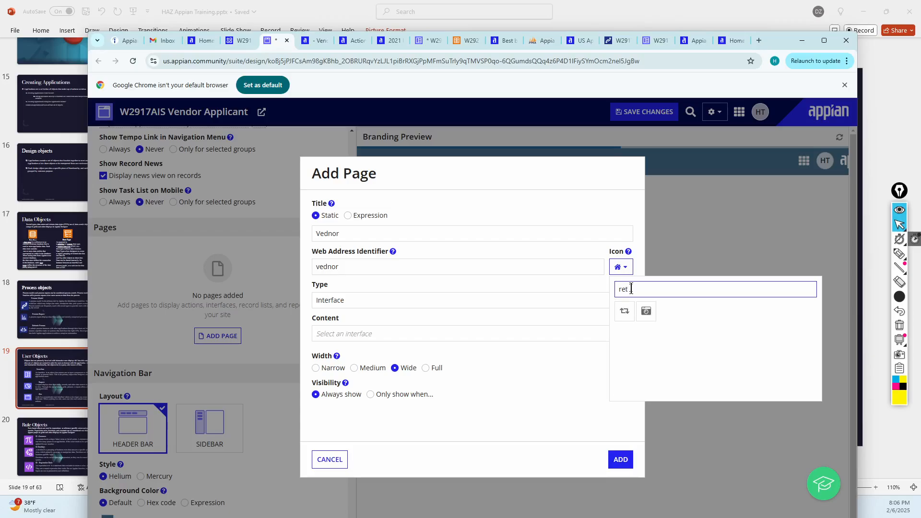
{"action": "key", "text": "BackSpace"}
{"action": "key", "text": "BackSpace"}
{"action": "key", "text": "BackSpace"}
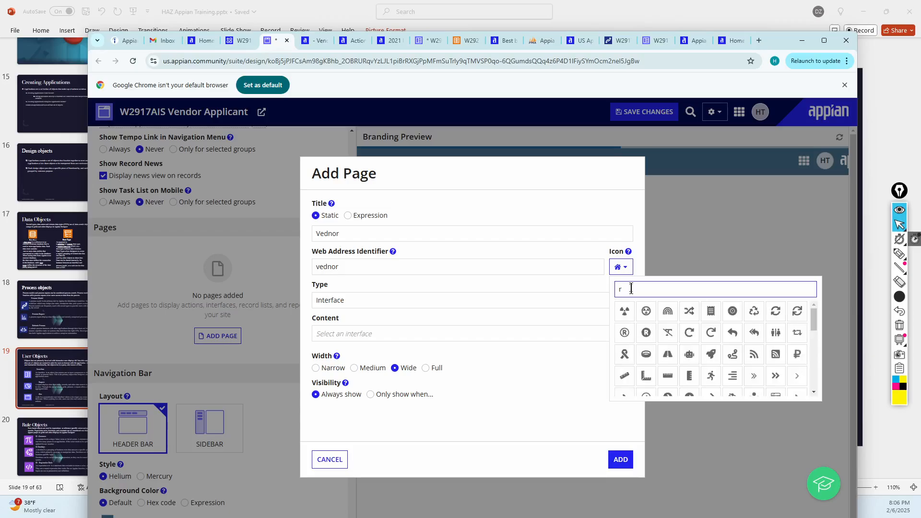
- Search the page icons for "fact" and "home", look through the full icon list and close the picker with the house icon kept
{"action": "type", "text": "fact"}
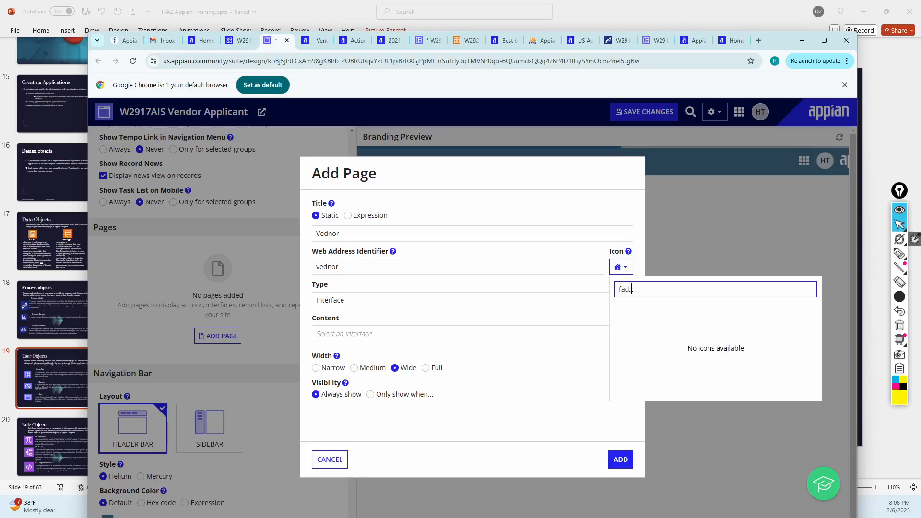
{"action": "key", "text": "BackSpace"}
{"action": "key", "text": "BackSpace"}
{"action": "key", "text": "BackSpace"}
{"action": "key", "text": "BackSpace"}
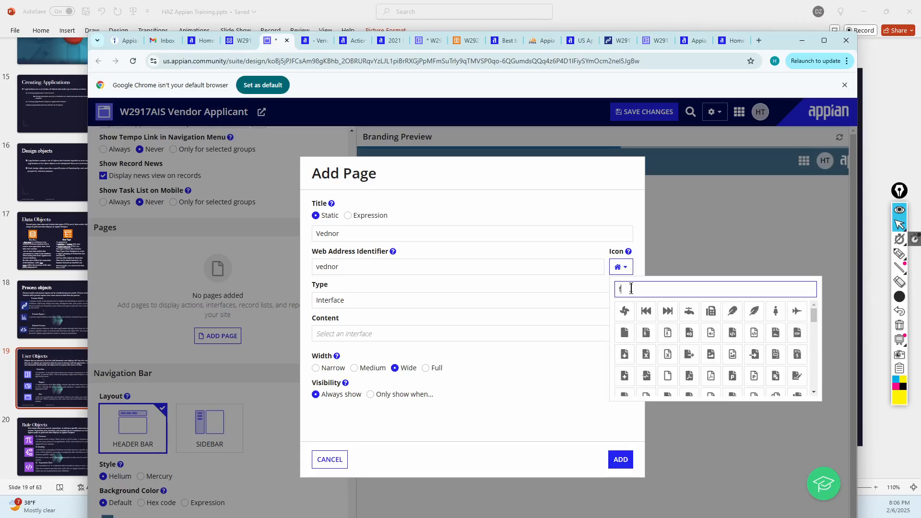
{"action": "type", "text": "home"}
{"action": "key", "text": "BackSpace"}
{"action": "key", "text": "BackSpace"}
{"action": "key", "text": "BackSpace"}
{"action": "key", "text": "BackSpace"}
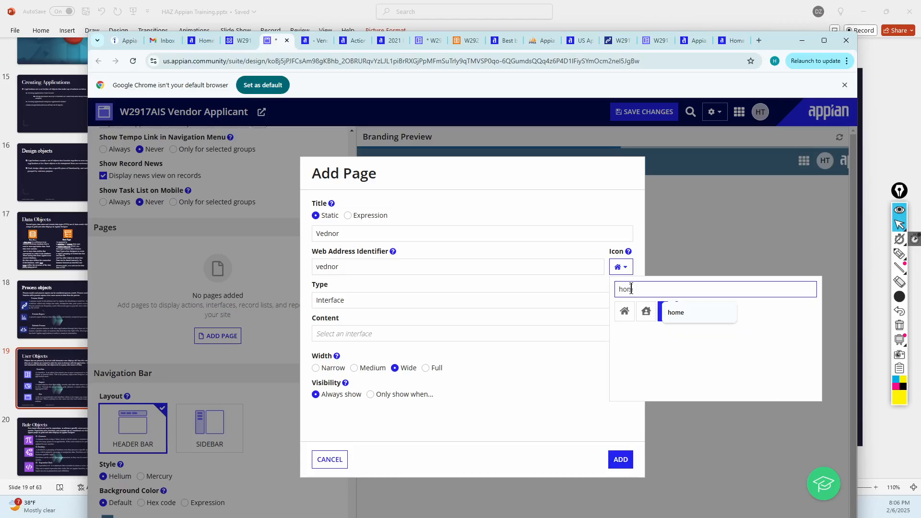
{"action": "scroll", "coordinate": [684, 362], "scroll_direction": "down", "scroll_amount": 5}
{"action": "scroll", "coordinate": [685, 362], "scroll_direction": "down", "scroll_amount": 15}
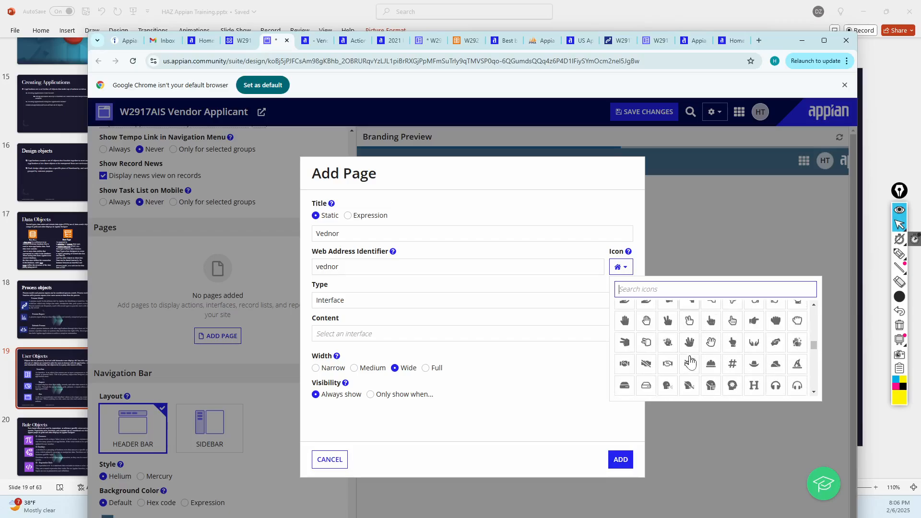
{"action": "scroll", "coordinate": [763, 360], "scroll_direction": "down", "scroll_amount": 5}
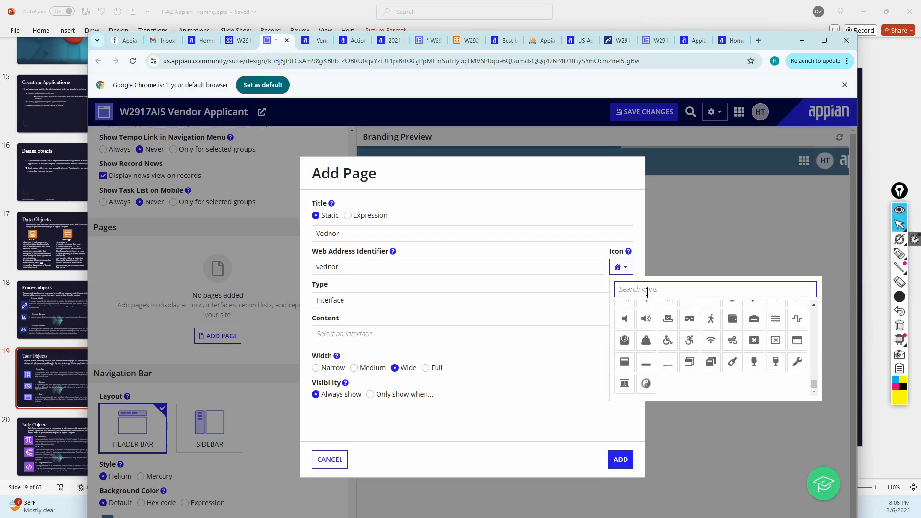
{"action": "type", "text": "home"}
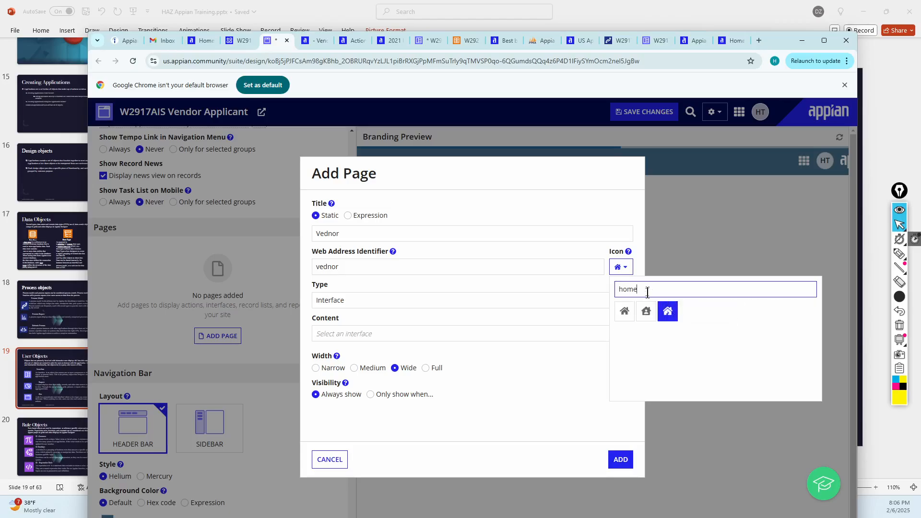
{"action": "left_click", "coordinate": [576, 248]}
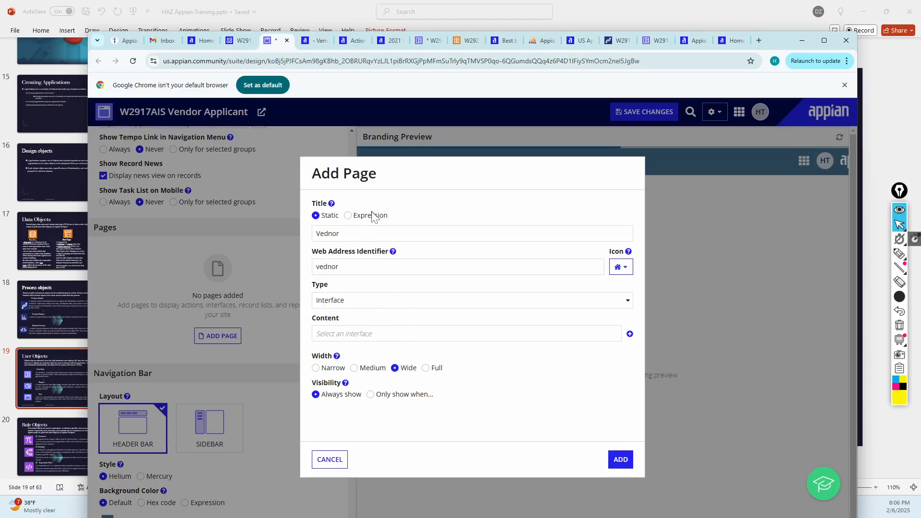
- Try the Action page type and search the process models for "create" without choosing one
{"action": "left_click", "coordinate": [337, 301]}
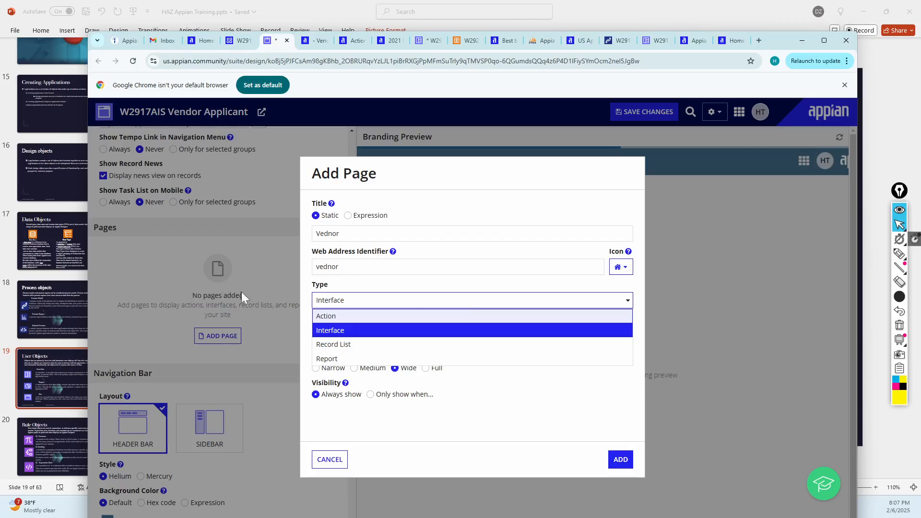
{"action": "left_click", "coordinate": [321, 317]}
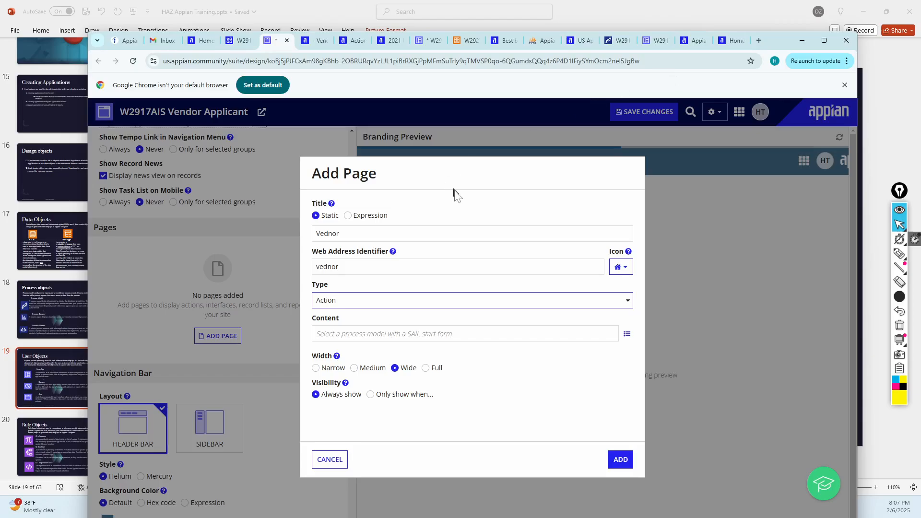
{"action": "left_click", "coordinate": [337, 336]}
{"action": "type", "text": "create"}
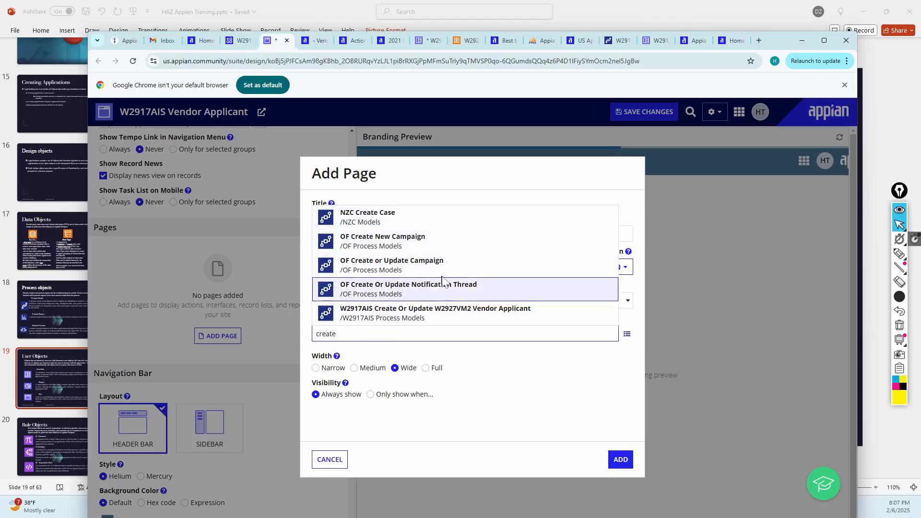
{"action": "left_click", "coordinate": [504, 369]}
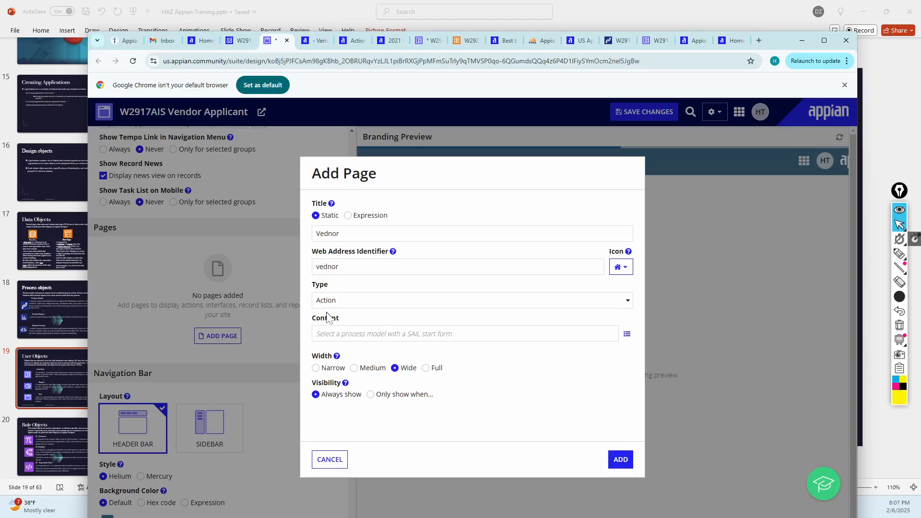
- Set the new page's type to Interface and review the other available page types
{"action": "left_click", "coordinate": [335, 300]}
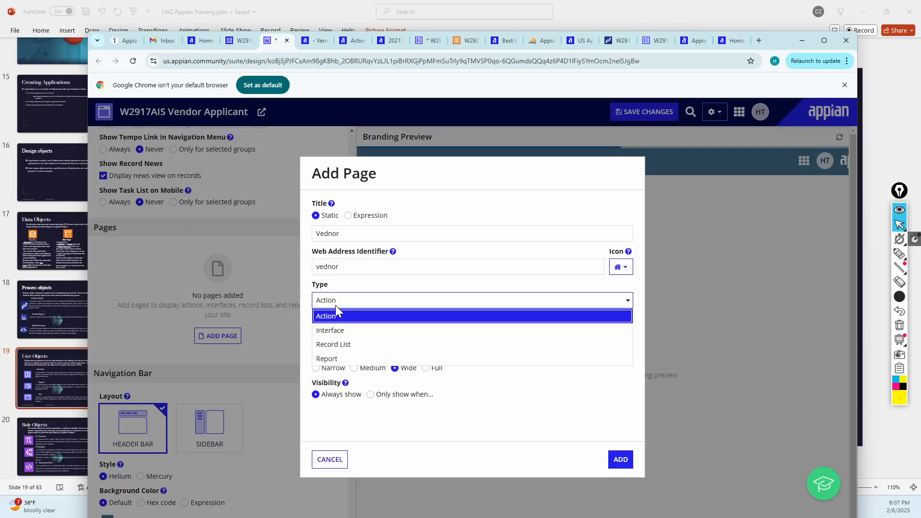
{"action": "left_click", "coordinate": [326, 330]}
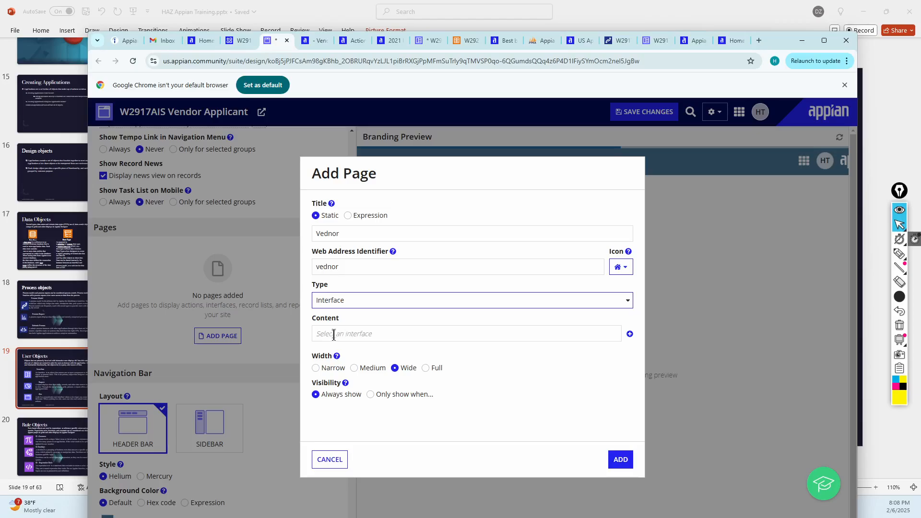
{"action": "left_click", "coordinate": [333, 306]}
{"action": "left_click", "coordinate": [332, 307]}
{"action": "left_click", "coordinate": [333, 307]}
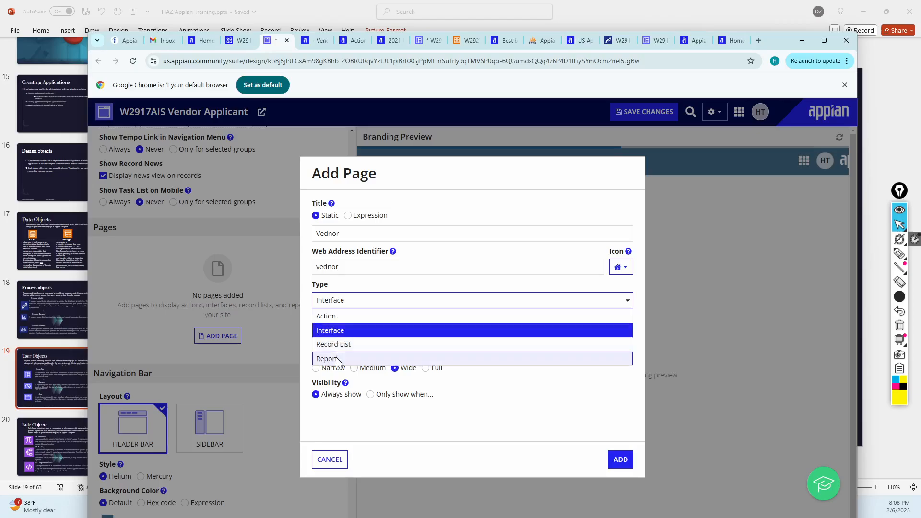
{"action": "left_click", "coordinate": [310, 301]}
- Search the interfaces for "test" as the page's content and browse the matches without choosing one
{"action": "left_click", "coordinate": [320, 334]}
{"action": "type", "text": "test"}
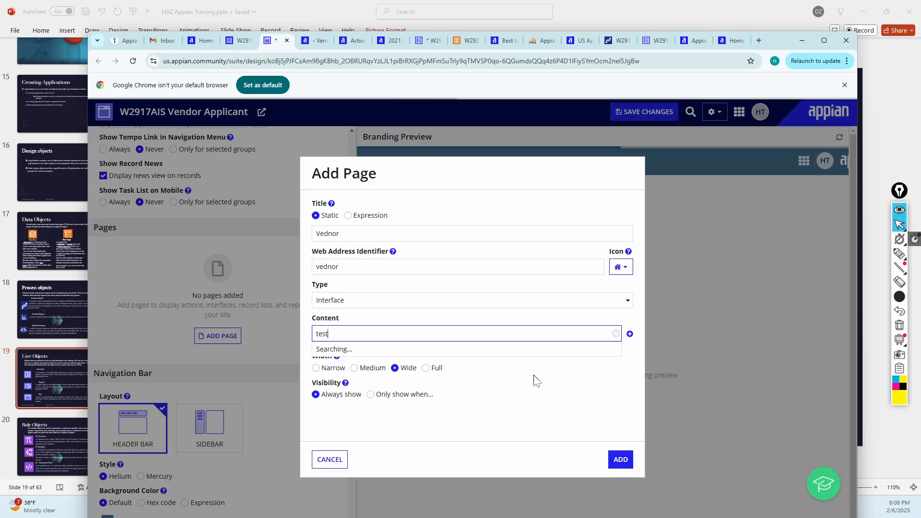
{"action": "scroll", "coordinate": [355, 197], "scroll_direction": "down", "scroll_amount": 3}
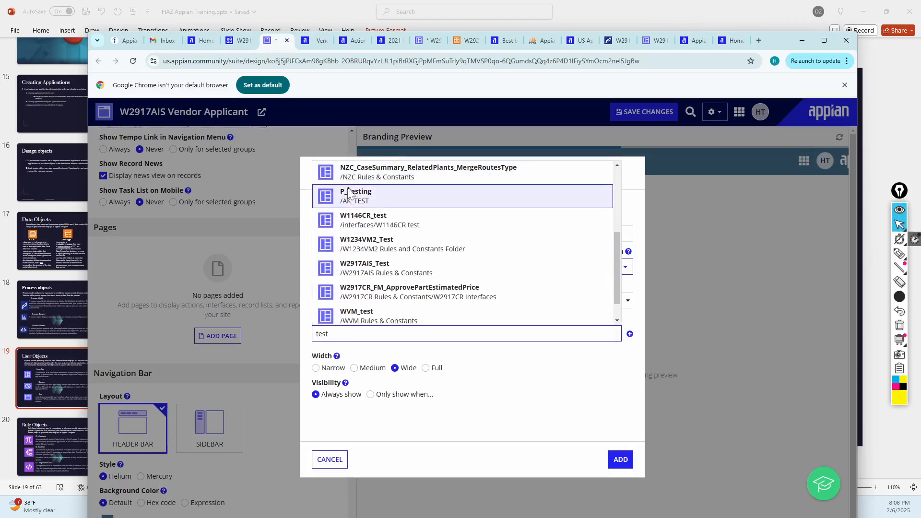
{"action": "scroll", "coordinate": [367, 266], "scroll_direction": "down", "scroll_amount": 1}
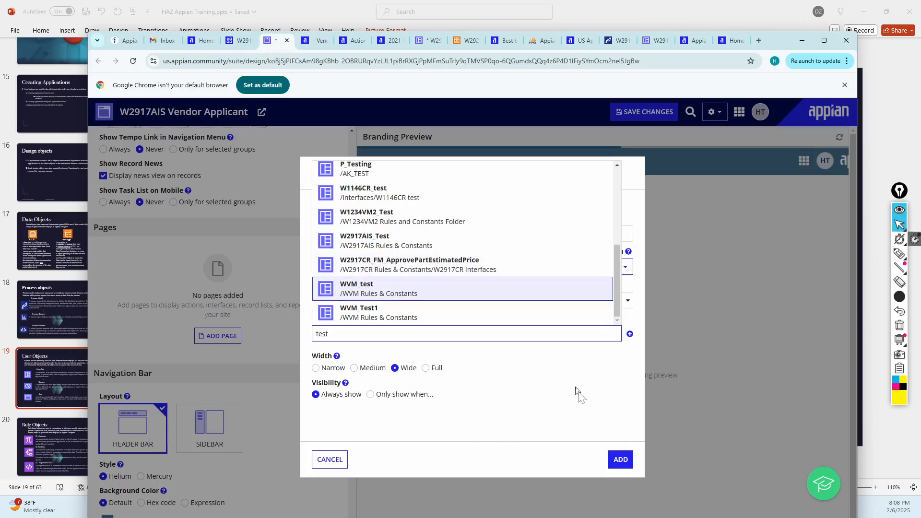
{"action": "scroll", "coordinate": [501, 282], "scroll_direction": "up", "scroll_amount": 1}
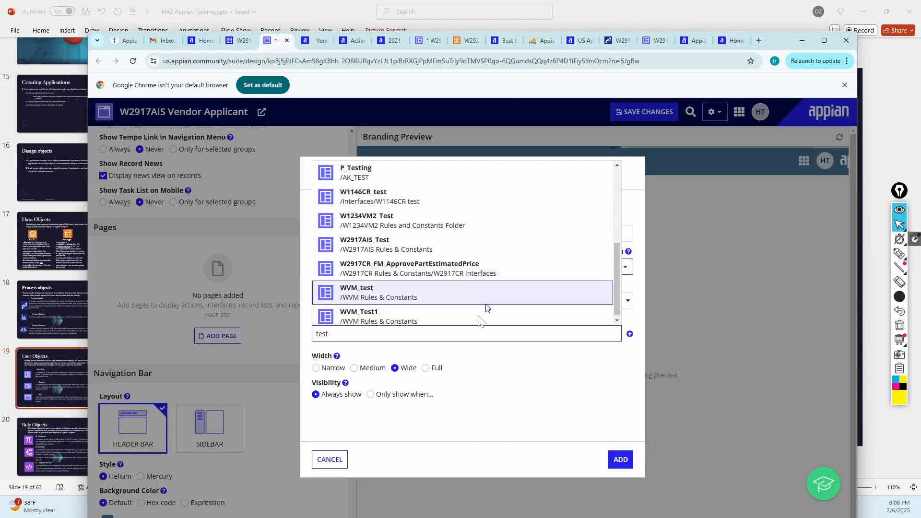
{"action": "left_click", "coordinate": [506, 371]}
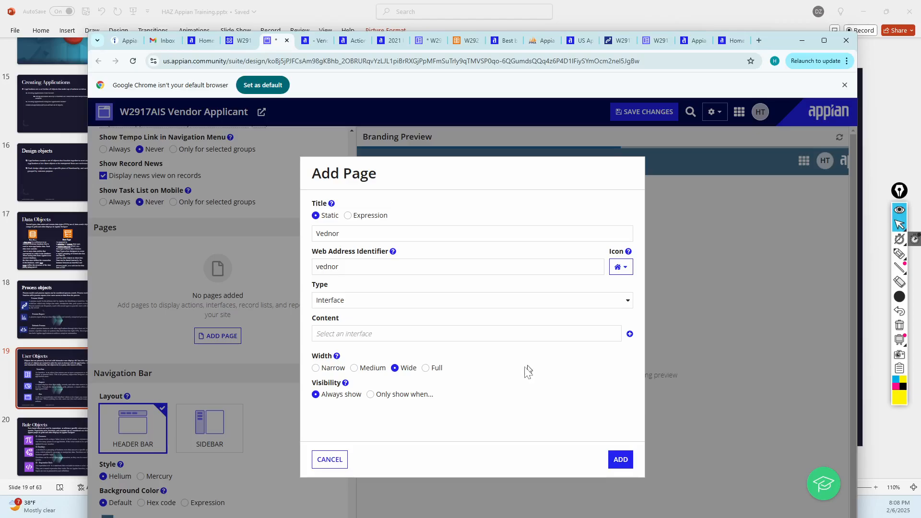
- Set the page's type to Record List and choose W2927VM2 Vendor Applicant as its content
{"action": "left_click", "coordinate": [342, 302]}
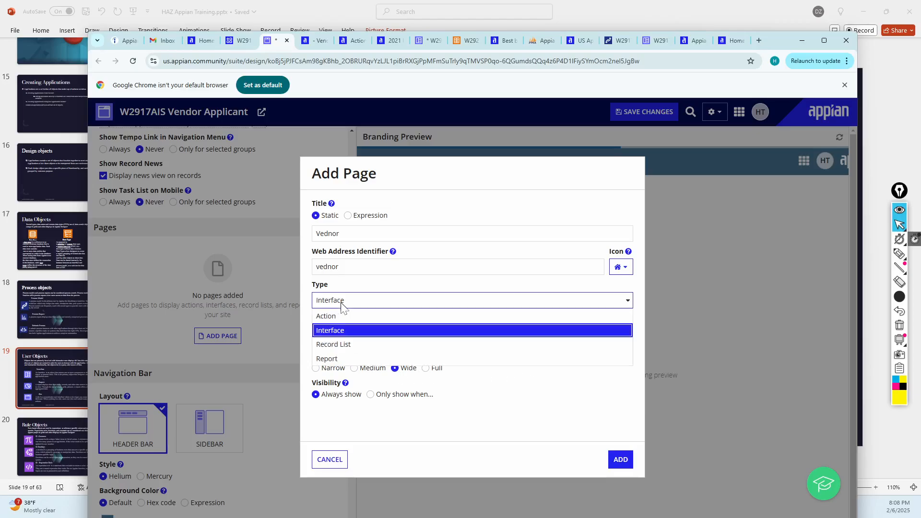
{"action": "left_click", "coordinate": [337, 346]}
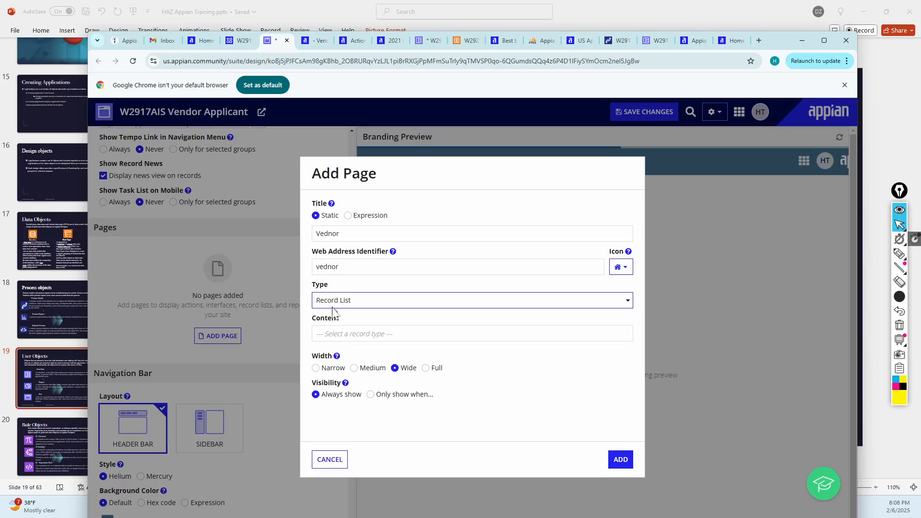
{"action": "left_click", "coordinate": [330, 332]}
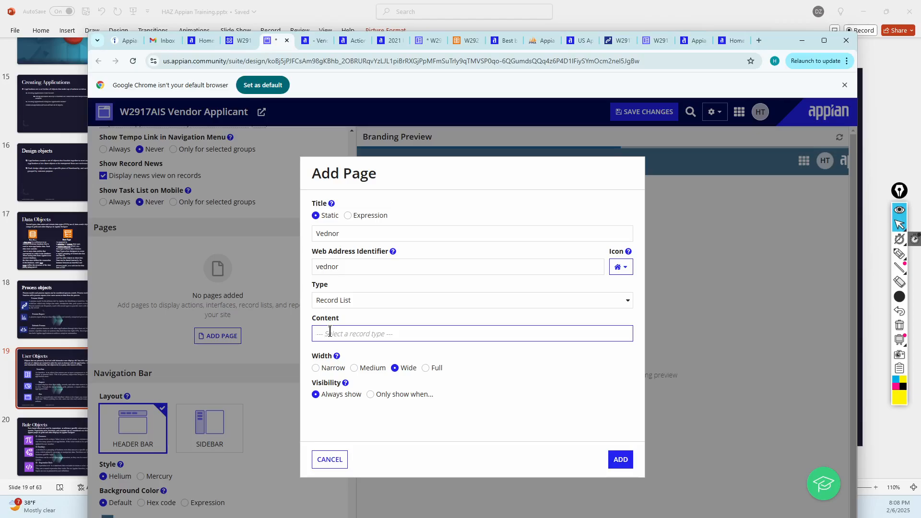
{"action": "type", "text": "vendor appli"}
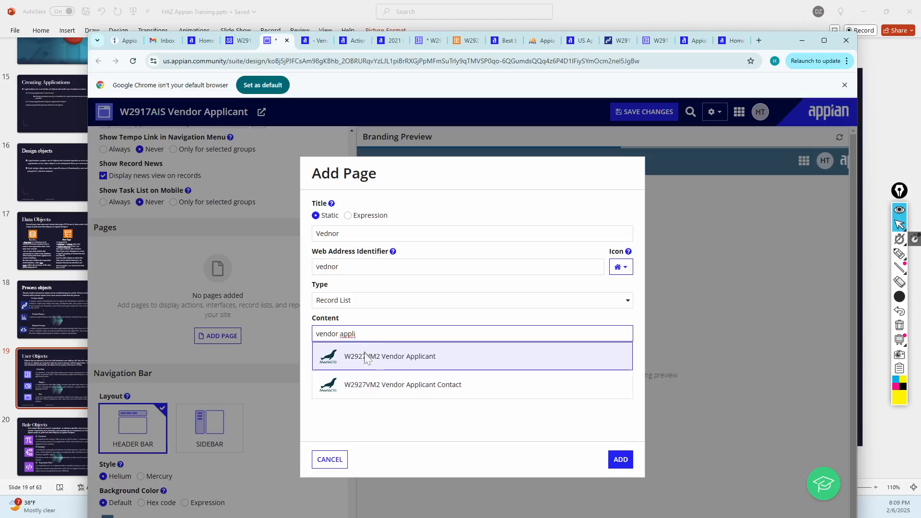
{"action": "left_click", "coordinate": [400, 371]}
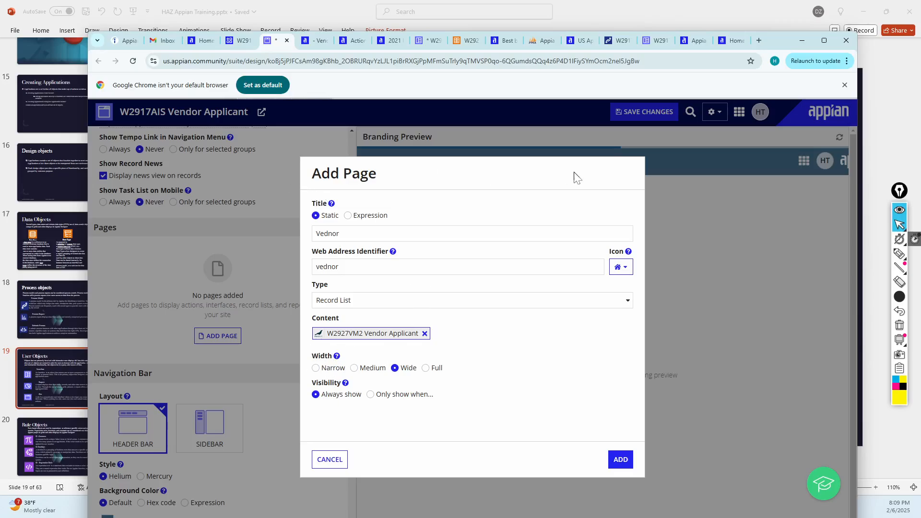
- Check the current vendor site, return to the page settings and try the width options, ending with Full
{"action": "left_click", "coordinate": [310, 42]}
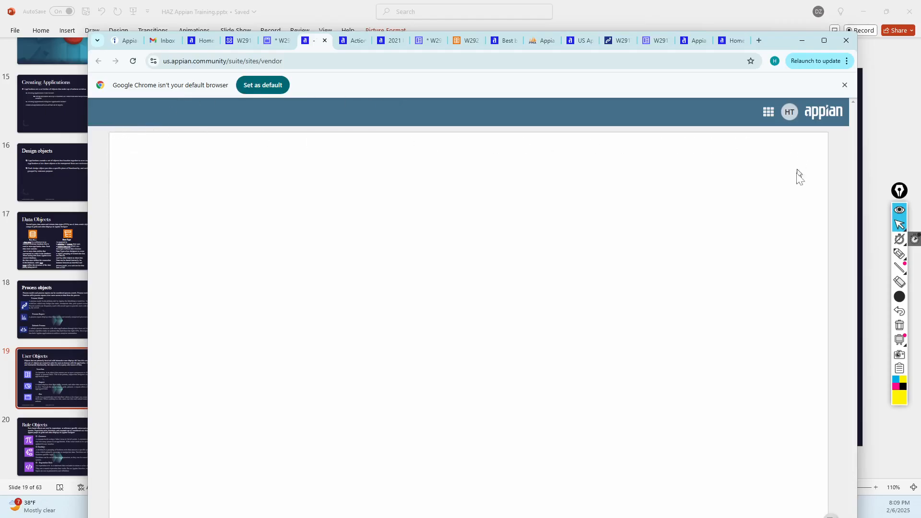
{"action": "left_click", "coordinate": [272, 40]}
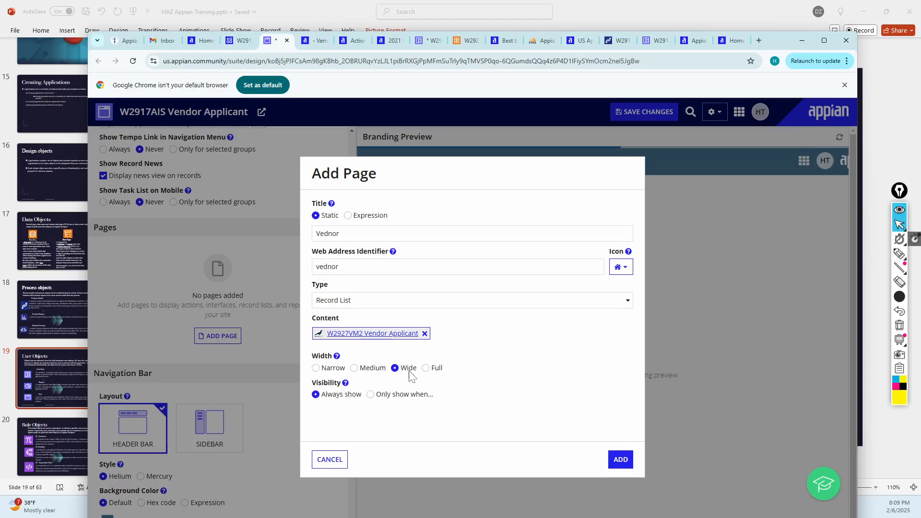
{"action": "left_click", "coordinate": [317, 370]}
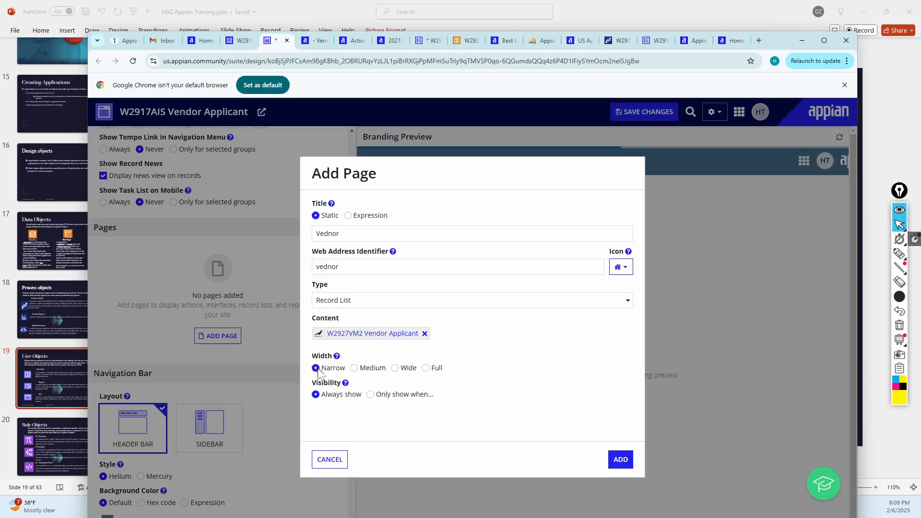
{"action": "left_click", "coordinate": [398, 369]}
{"action": "left_click", "coordinate": [425, 369]}
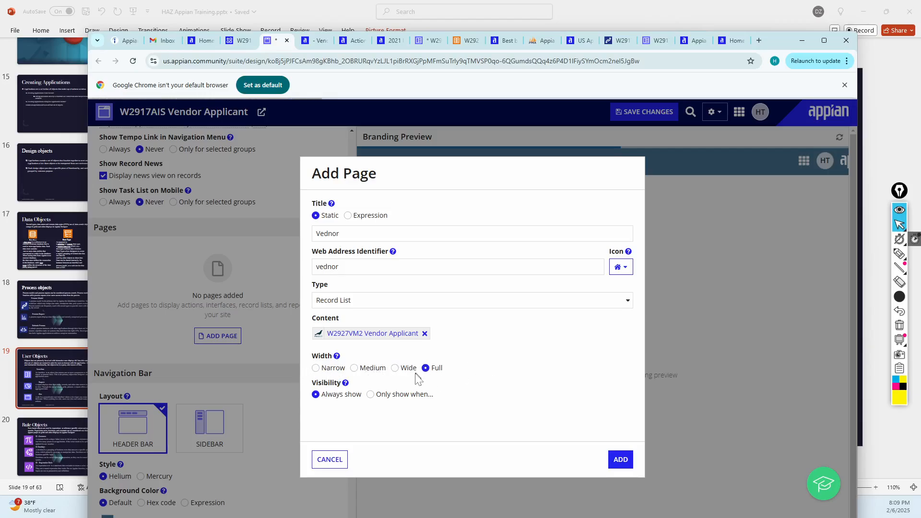
- Try the "Only show when..." visibility option with its expression editor and restore Always show
{"action": "left_click", "coordinate": [371, 395]}
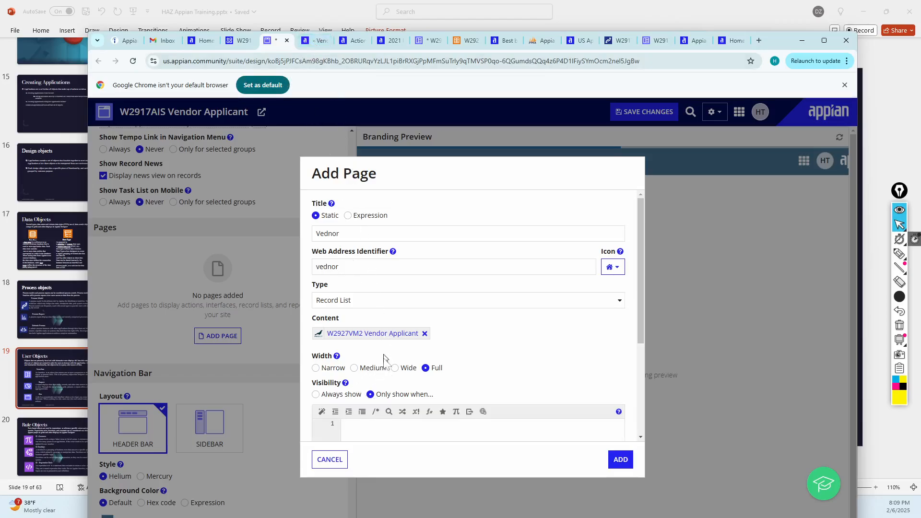
{"action": "scroll", "coordinate": [386, 384], "scroll_direction": "down", "scroll_amount": 2}
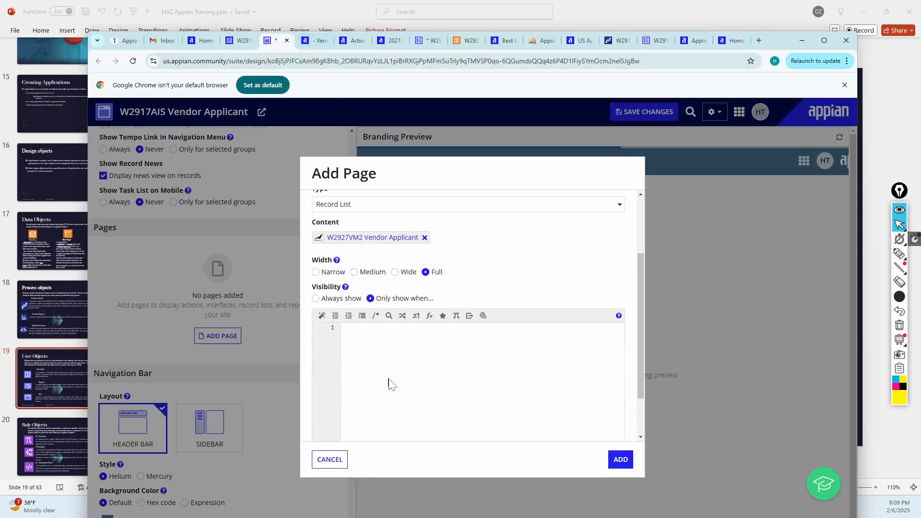
{"action": "left_click", "coordinate": [363, 350]}
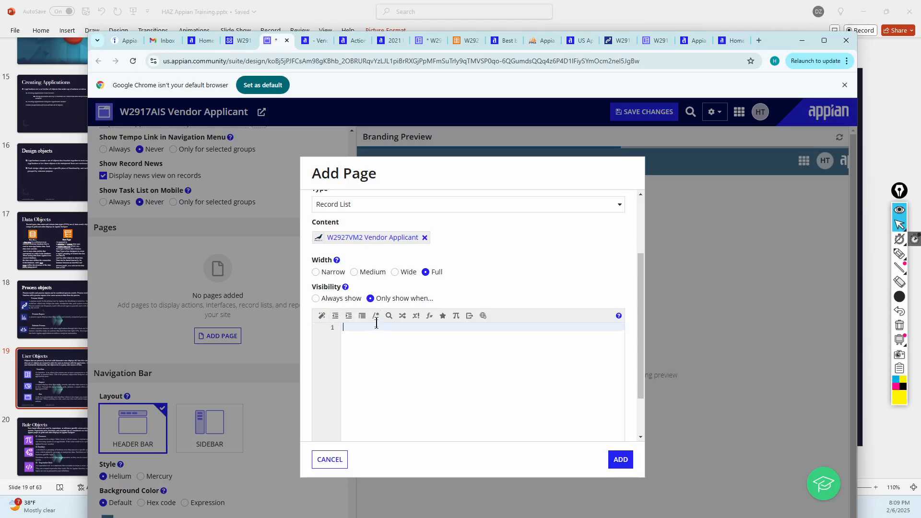
{"action": "left_click", "coordinate": [316, 301]}
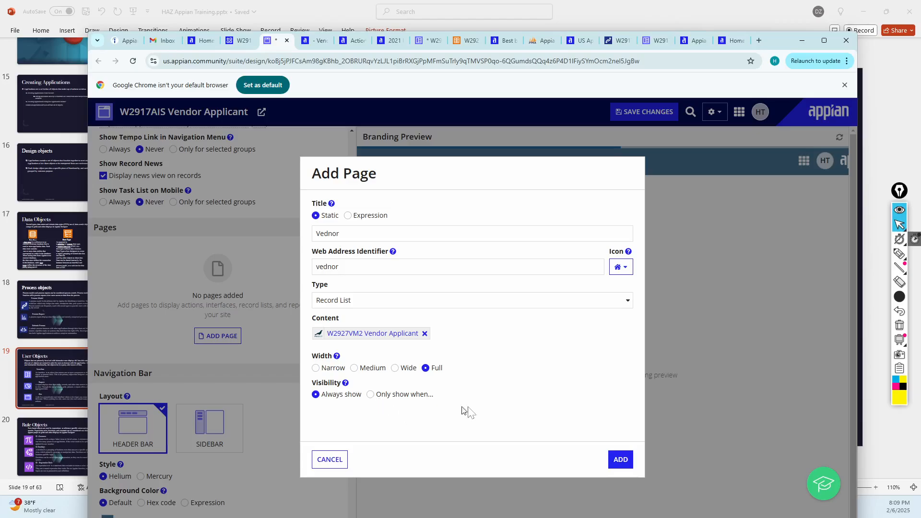
- Keep Record List as the page type and add the Vednor page to the site
{"action": "left_click", "coordinate": [344, 301]}
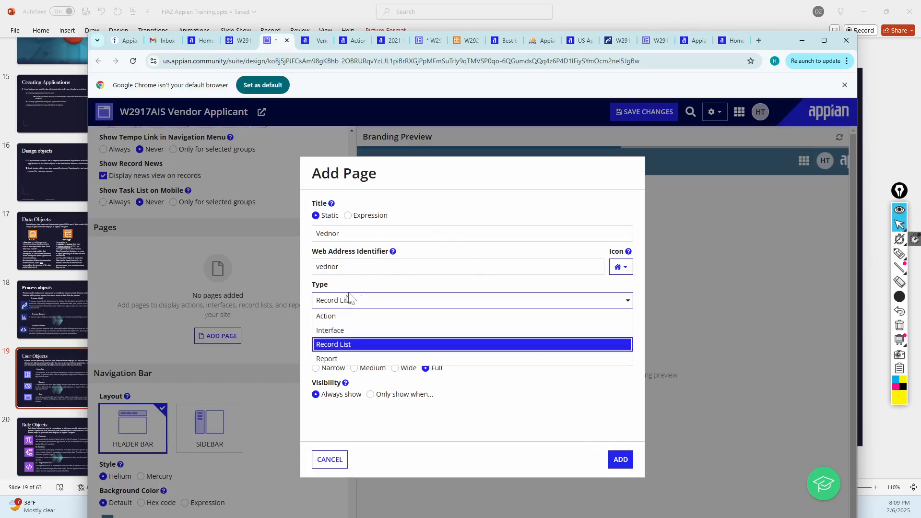
{"action": "left_click", "coordinate": [327, 344]}
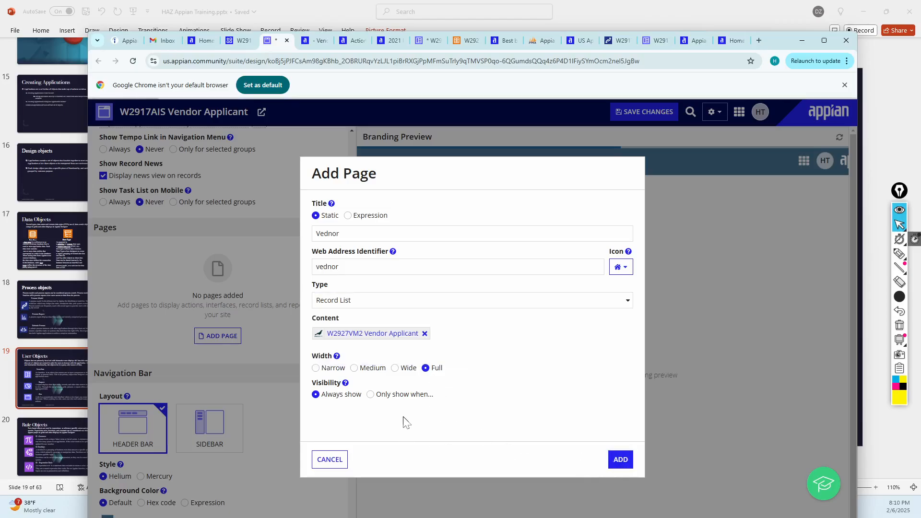
{"action": "scroll", "coordinate": [227, 403], "scroll_direction": "down", "scroll_amount": 2}
{"action": "scroll", "coordinate": [273, 405], "scroll_direction": "up", "scroll_amount": 3}
- Set the site's navigation bar layout to Sidebar and save the changes
{"action": "scroll", "coordinate": [273, 404], "scroll_direction": "down", "scroll_amount": 2}
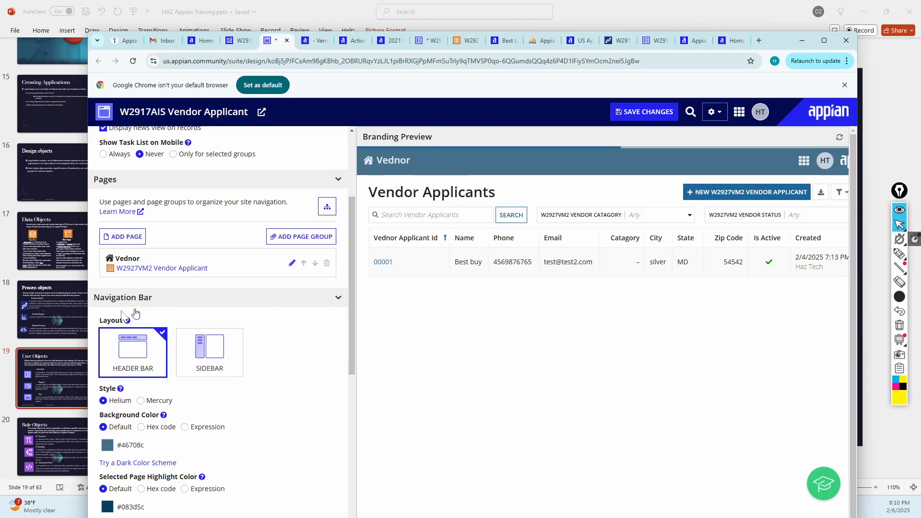
{"action": "scroll", "coordinate": [312, 348], "scroll_direction": "down", "scroll_amount": 1}
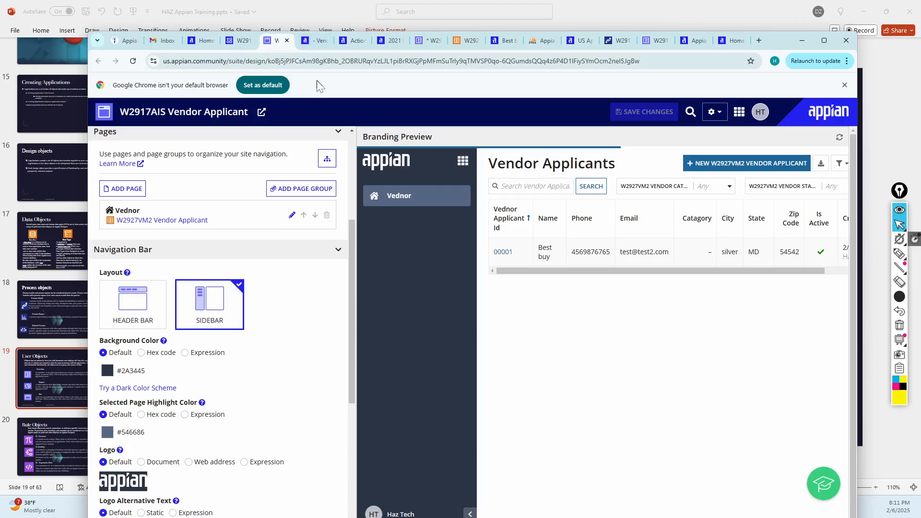
- Reload the live vendor site and open its Vednor page
{"action": "left_click", "coordinate": [304, 44]}
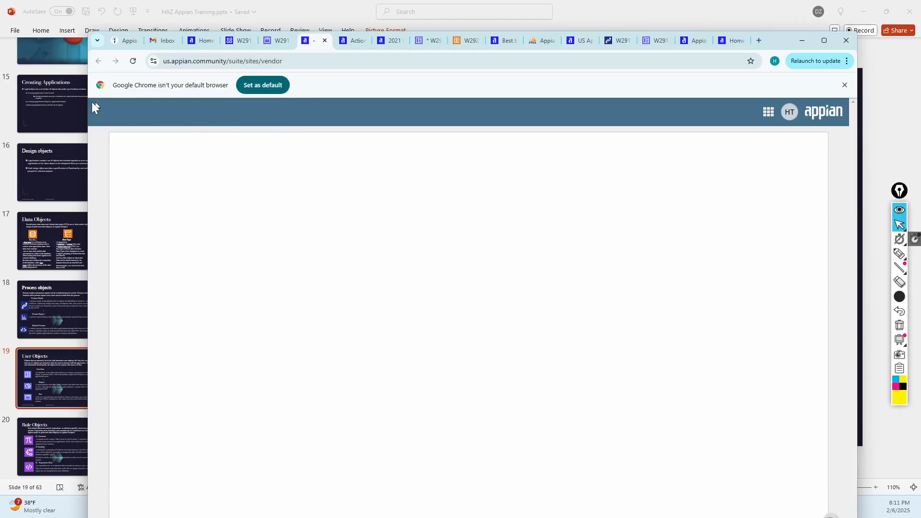
{"action": "left_click", "coordinate": [133, 63]}
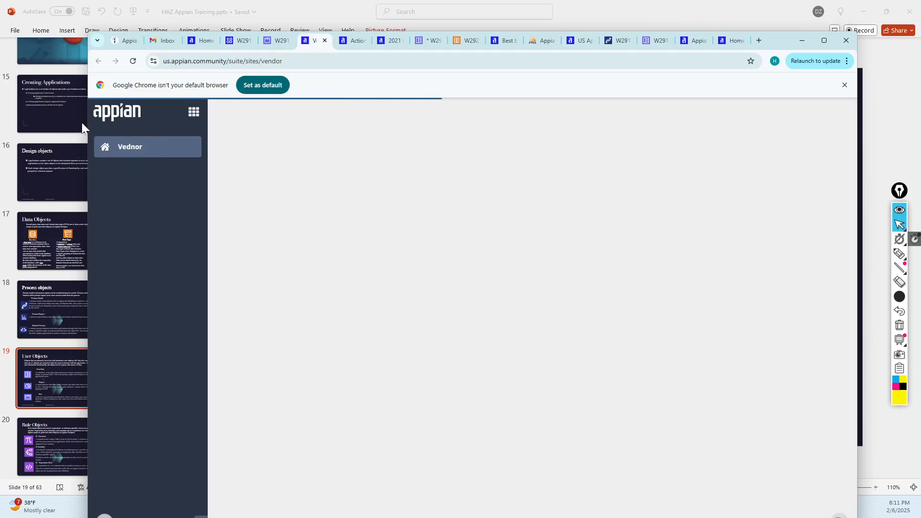
{"action": "left_click", "coordinate": [133, 153]}
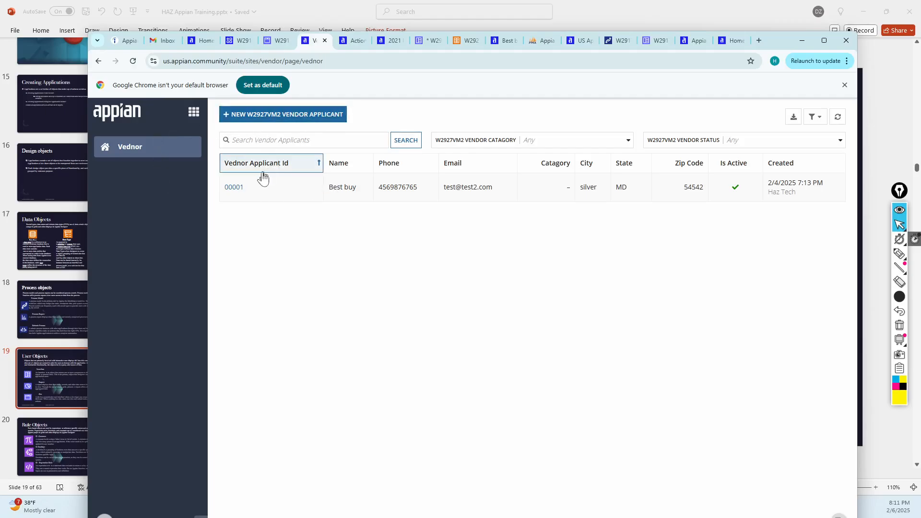
- Open the Best buy record to view its vendor summary and return to the Vednor list
{"action": "left_click", "coordinate": [235, 188]}
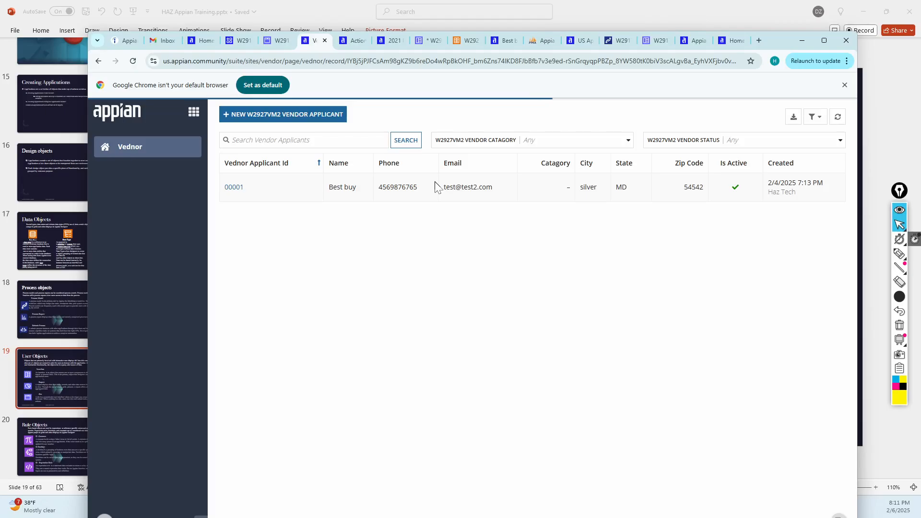
{"action": "left_click", "coordinate": [234, 187]}
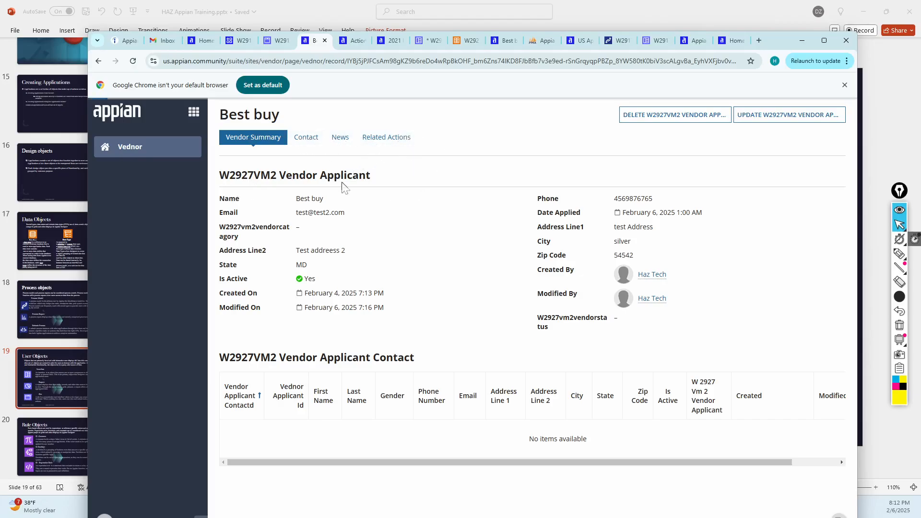
{"action": "left_click", "coordinate": [135, 154]}
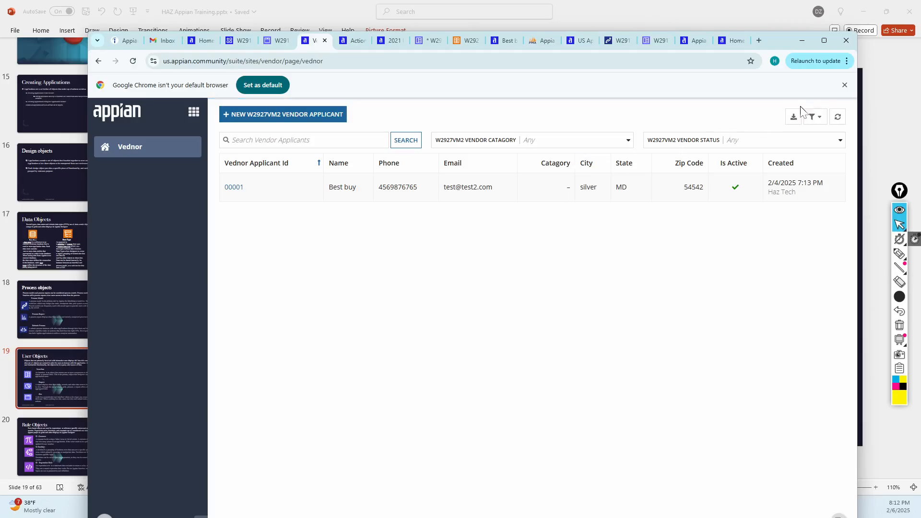
- Review the new W2927VM2 Vendor Applicant form and create a record with the name Staples
{"action": "left_click", "coordinate": [319, 116]}
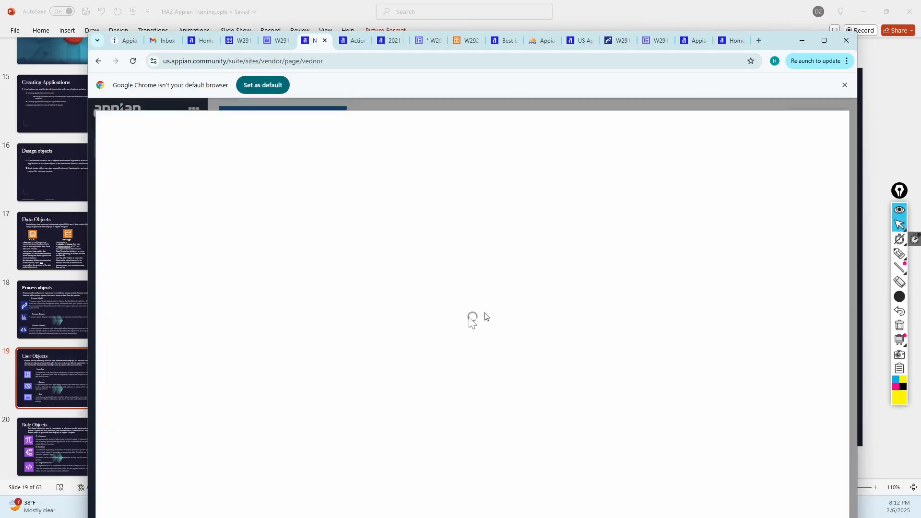
{"action": "scroll", "coordinate": [343, 320], "scroll_direction": "down", "scroll_amount": 2}
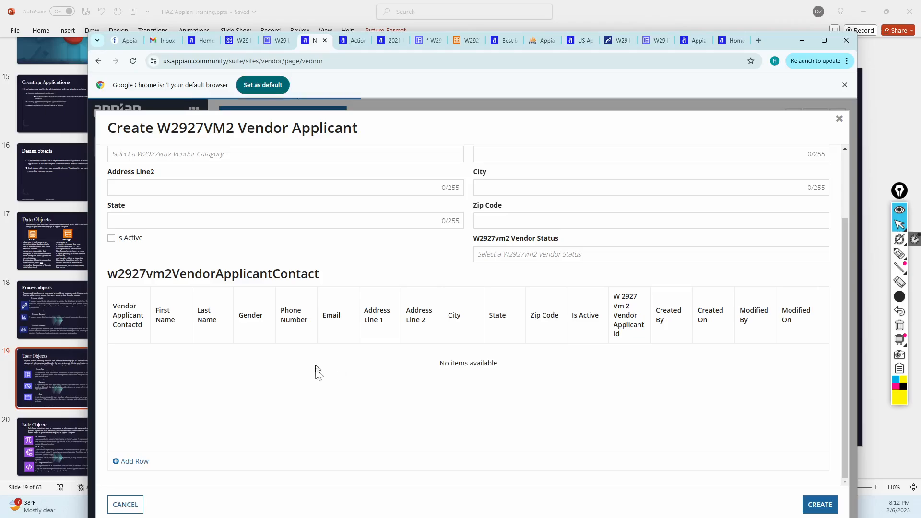
{"action": "scroll", "coordinate": [364, 376], "scroll_direction": "up", "scroll_amount": 2}
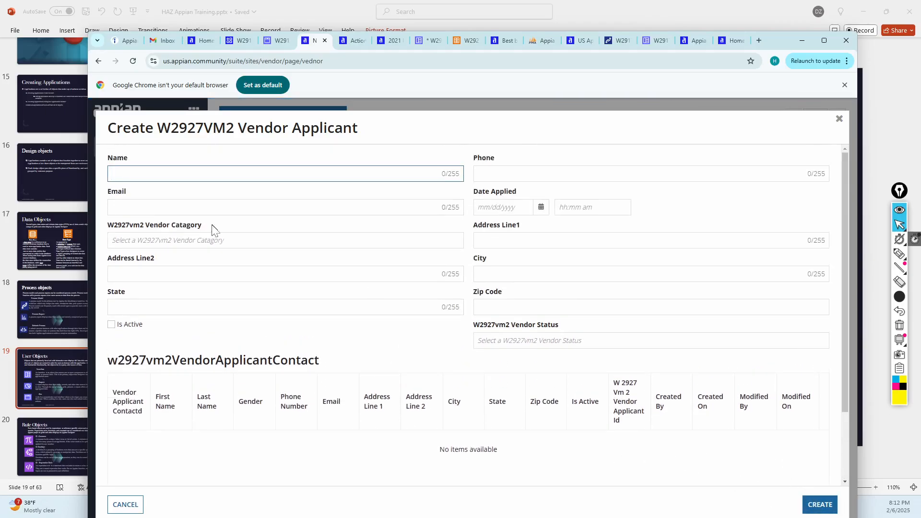
{"action": "left_click", "coordinate": [144, 170]}
{"action": "type", "text": "Staples"}
{"action": "left_click", "coordinate": [188, 192]}
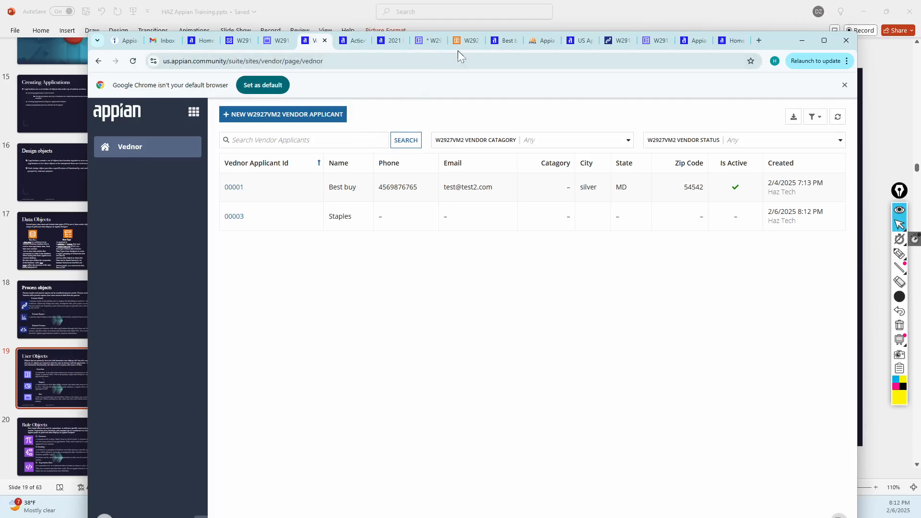
- Refresh the phpMyAdmin database page, filter the W2917 tables by "applicant" and browse the W2927_VM2_VENDOR_APPLICANT table for the new vendor
{"action": "left_click", "coordinate": [533, 41]}
{"action": "left_click", "coordinate": [133, 61]}
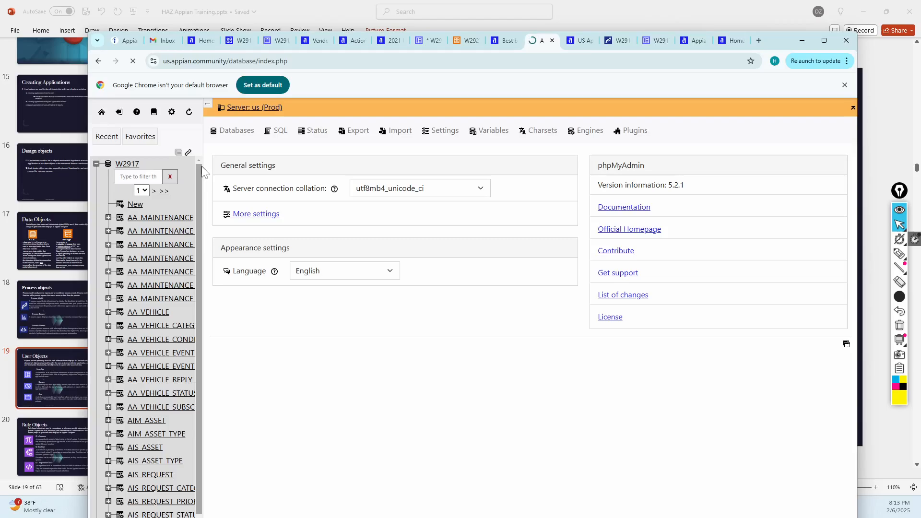
{"action": "left_click", "coordinate": [97, 164]}
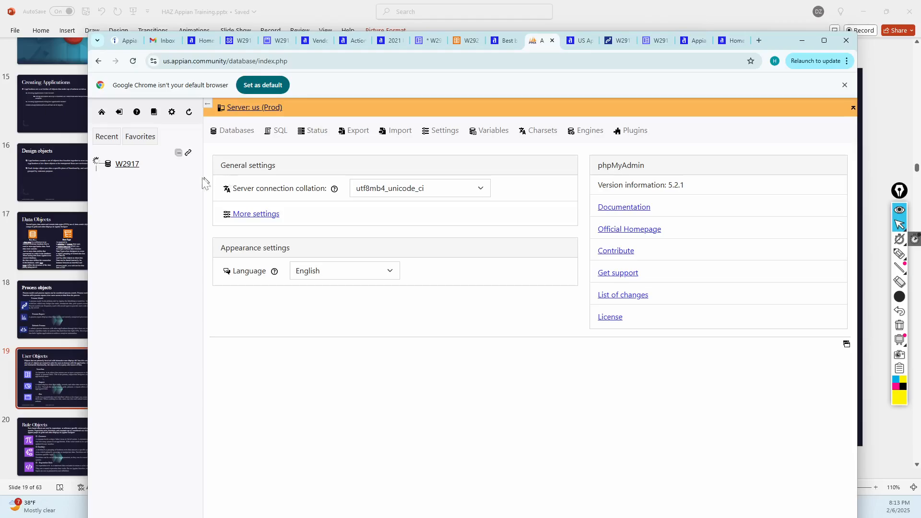
{"action": "left_click", "coordinate": [128, 176]}
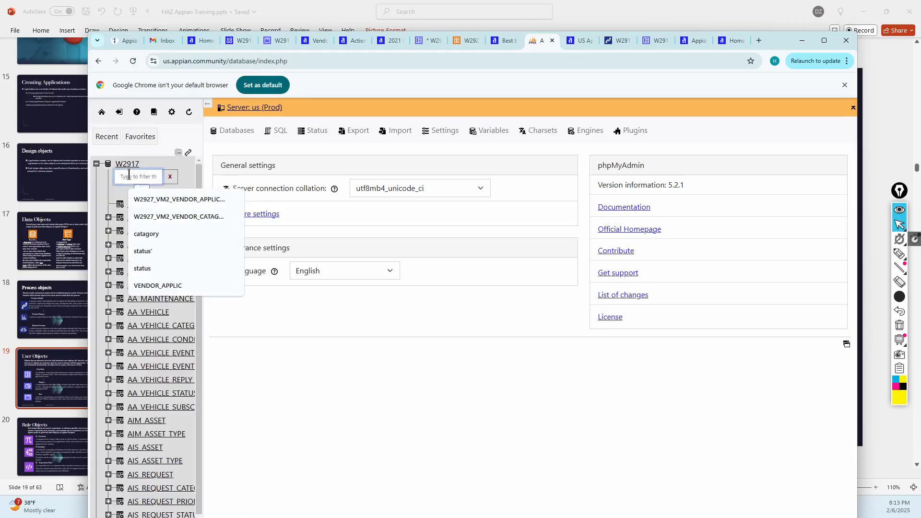
{"action": "type", "text": "applicant"}
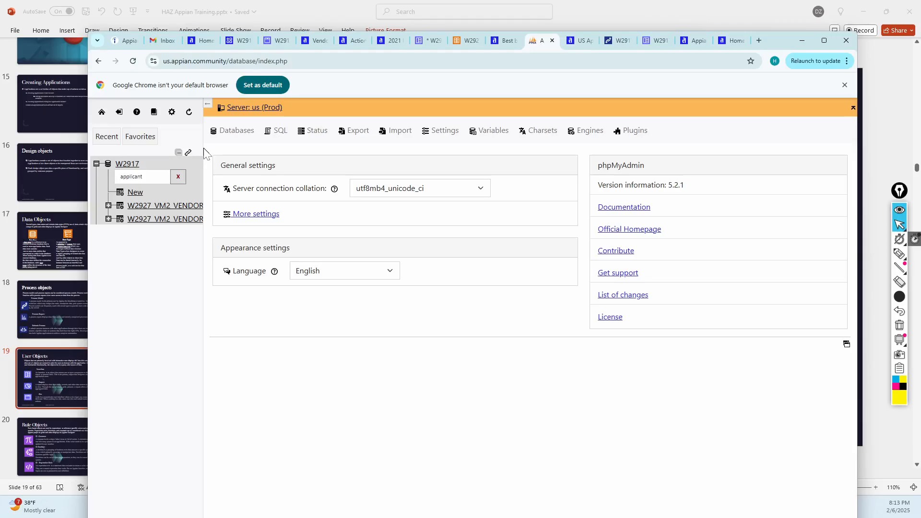
{"action": "left_click", "coordinate": [175, 205]}
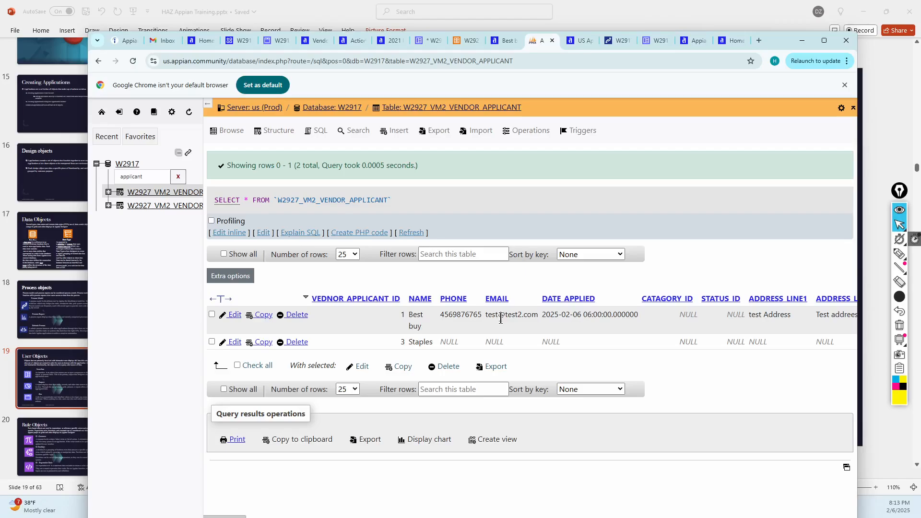
- Look over the open vendor record type, test interface and site designer pages, and return to the live site's Vednor page
{"action": "left_click", "coordinate": [462, 41]}
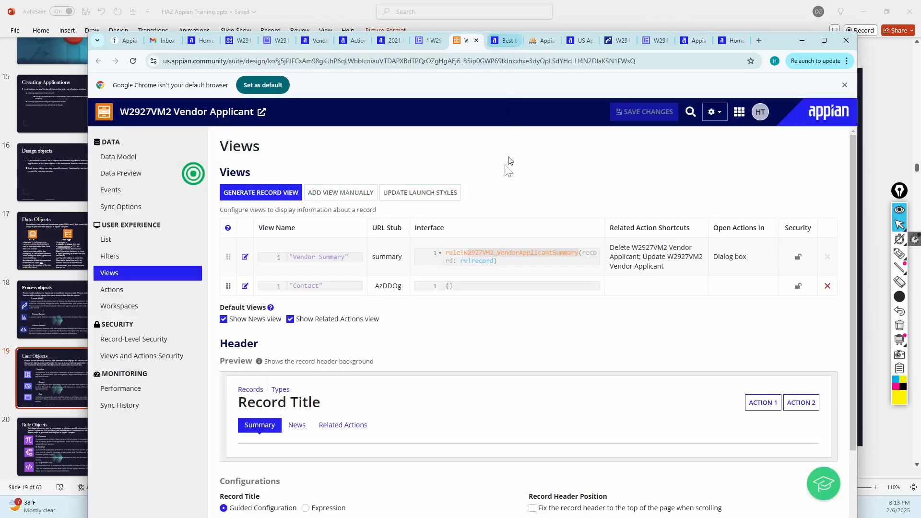
{"action": "left_click", "coordinate": [426, 41]}
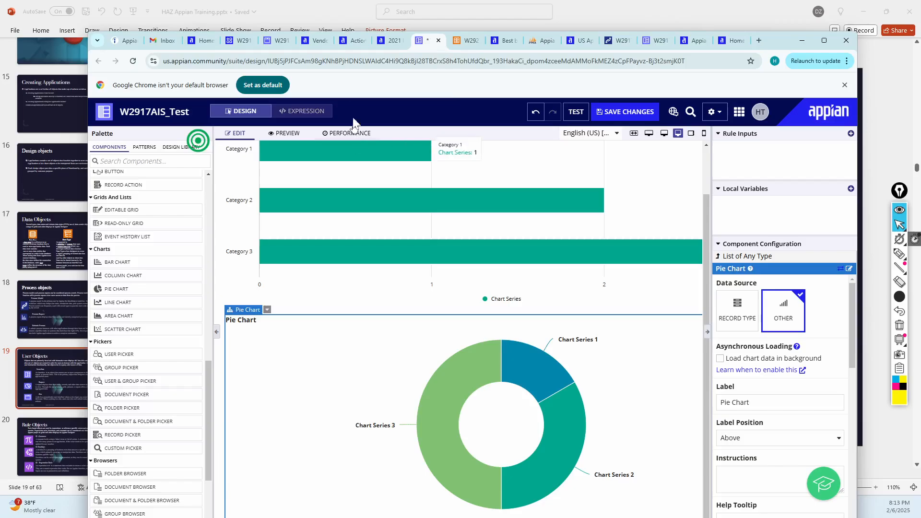
{"action": "left_click", "coordinate": [275, 41]}
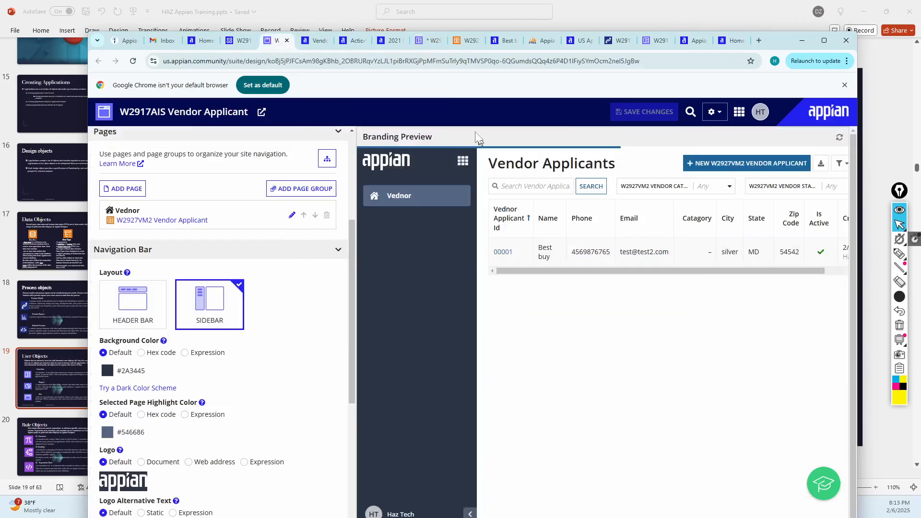
{"action": "left_click", "coordinate": [309, 42]}
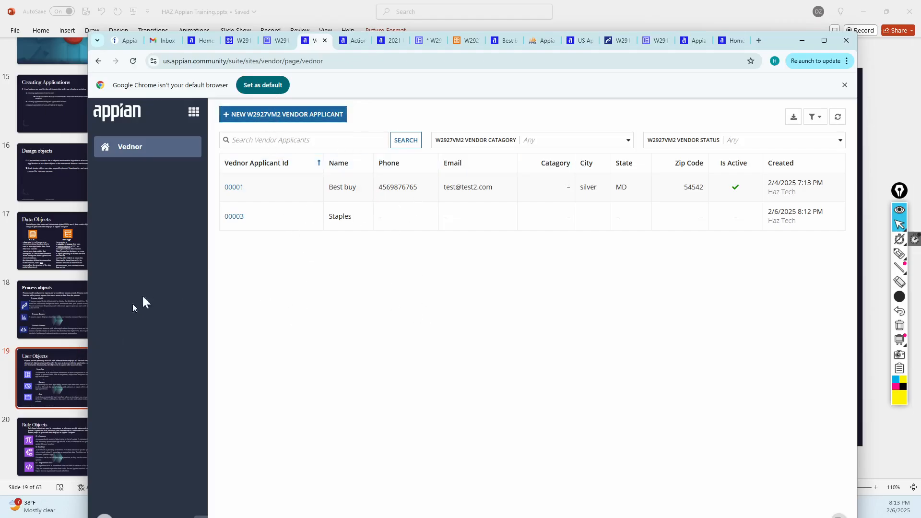
- Switch to the HAZ Appian Training presentation in PowerPoint and review the User Objects slide
{"action": "left_click", "coordinate": [62, 381]}
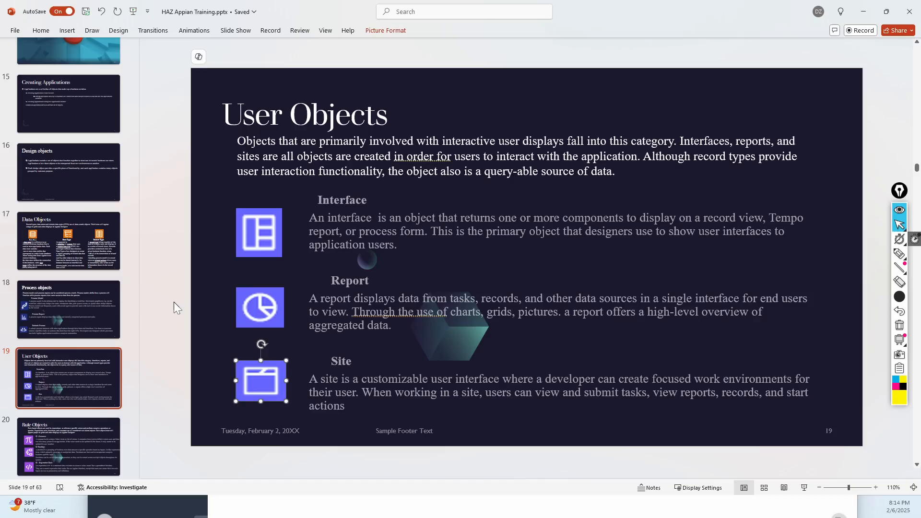
{"action": "left_click", "coordinate": [64, 385]}
{"action": "scroll", "coordinate": [63, 385], "scroll_direction": "down", "scroll_amount": 1}
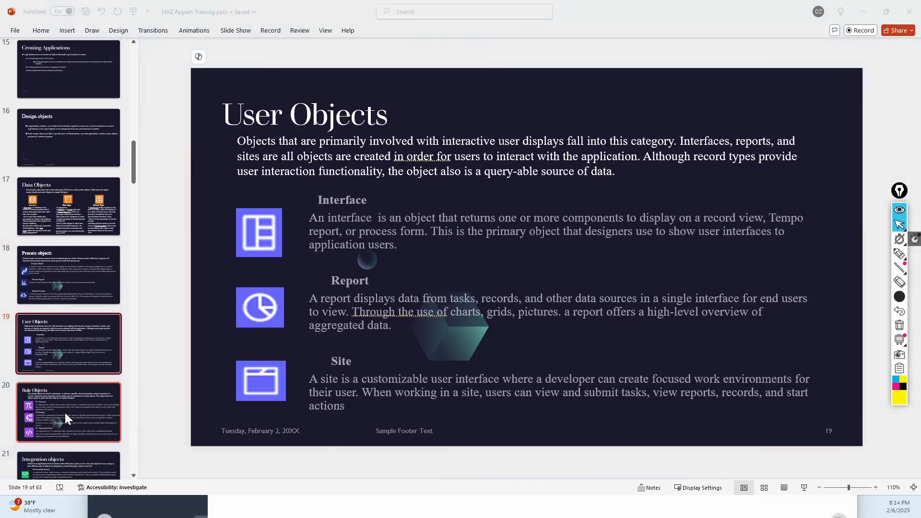
{"action": "left_click", "coordinate": [67, 357]}
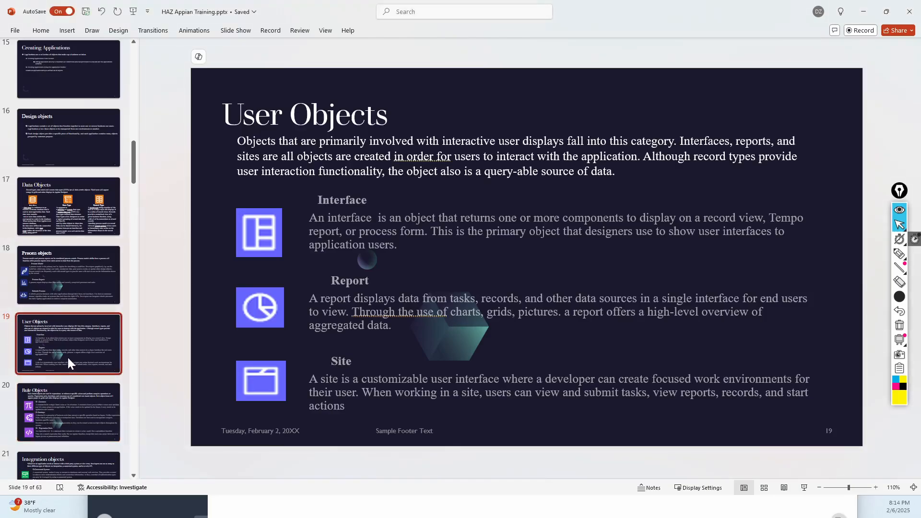
- Compare the Rule Objects slide with the User Objects slide, finishing on the Rule Objects slide
{"action": "left_click", "coordinate": [69, 416]}
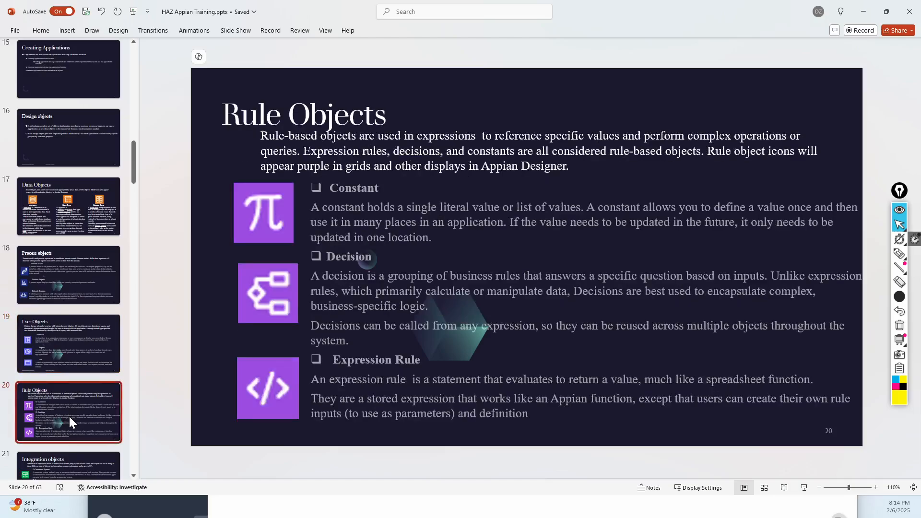
{"action": "left_click", "coordinate": [66, 327]}
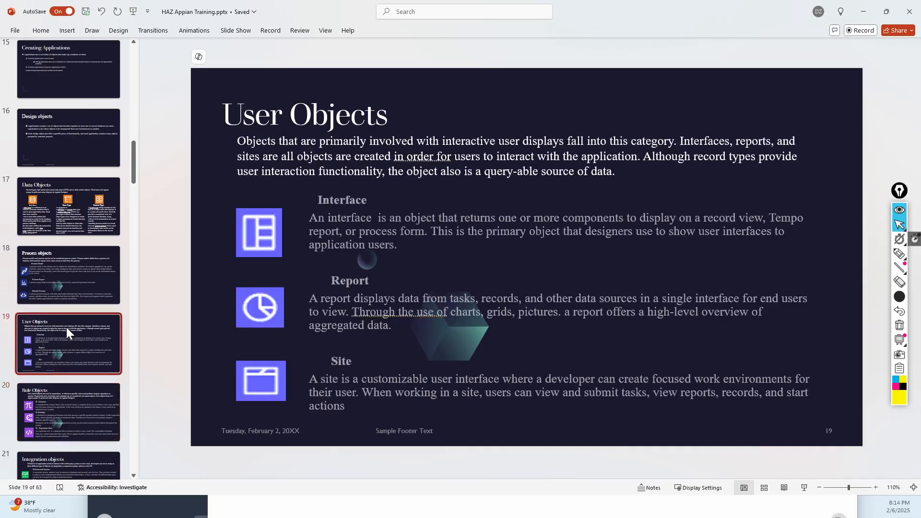
{"action": "left_click", "coordinate": [68, 404]}
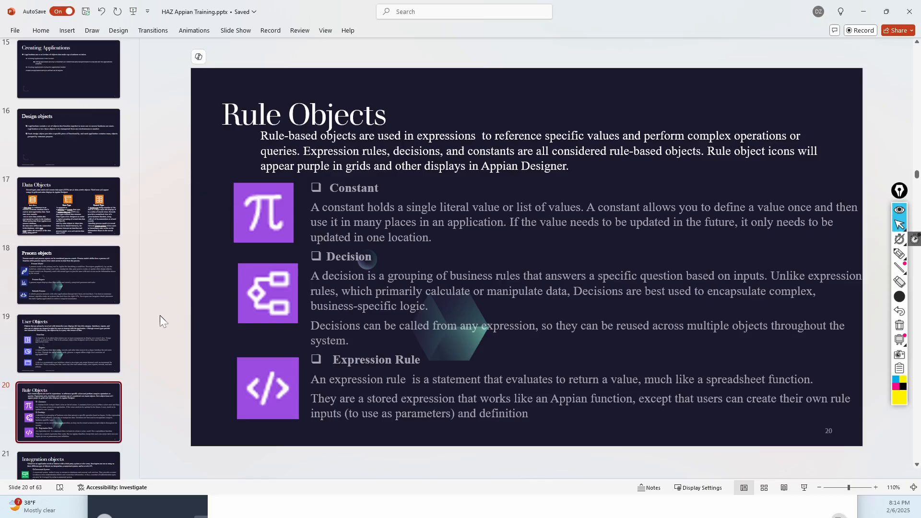
{"action": "scroll", "coordinate": [78, 296], "scroll_direction": "down", "scroll_amount": 1}
{"action": "scroll", "coordinate": [79, 295], "scroll_direction": "down", "scroll_amount": 1}
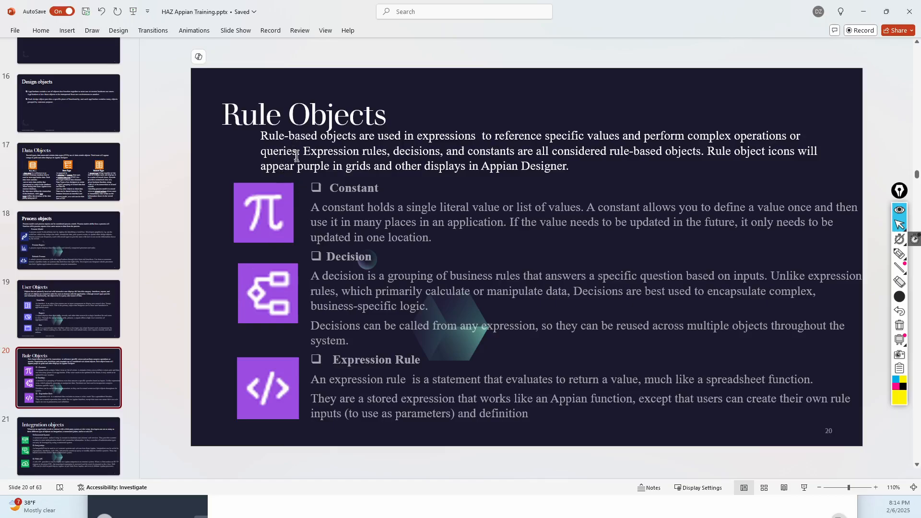
{"action": "left_click", "coordinate": [82, 298]}
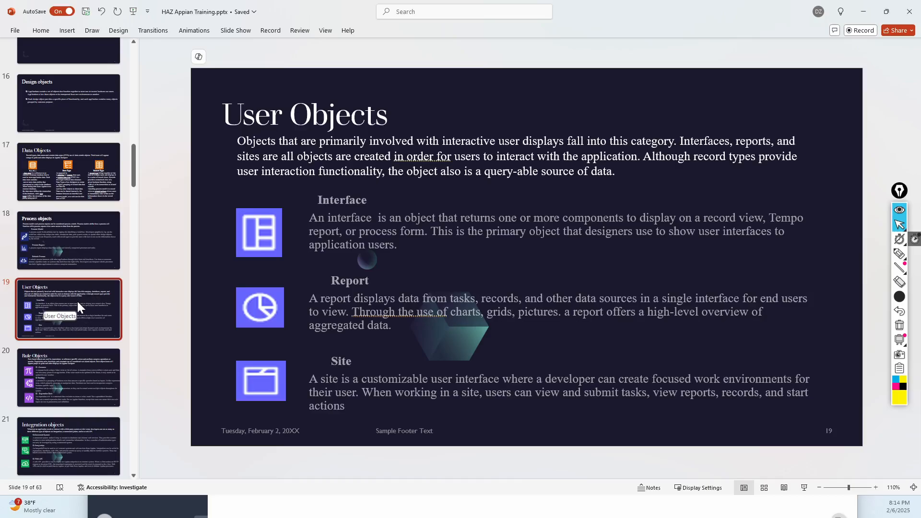
{"action": "left_click", "coordinate": [82, 355]}
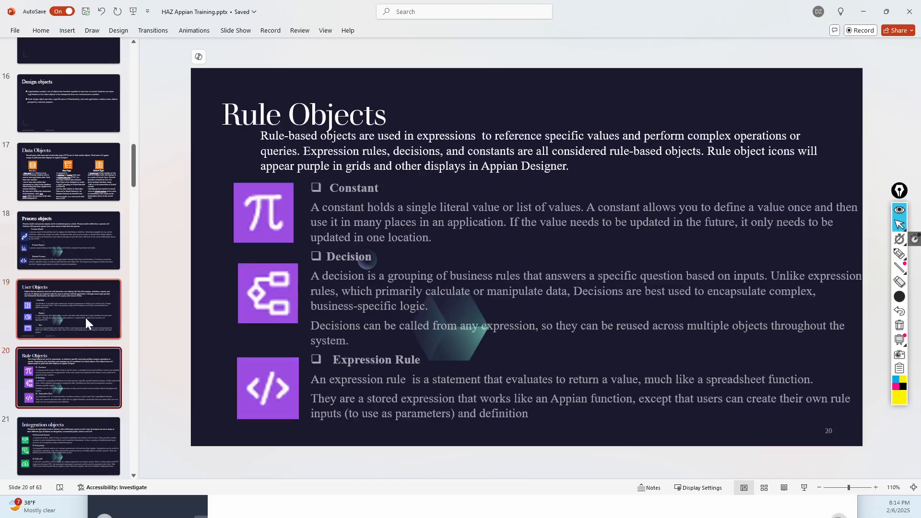